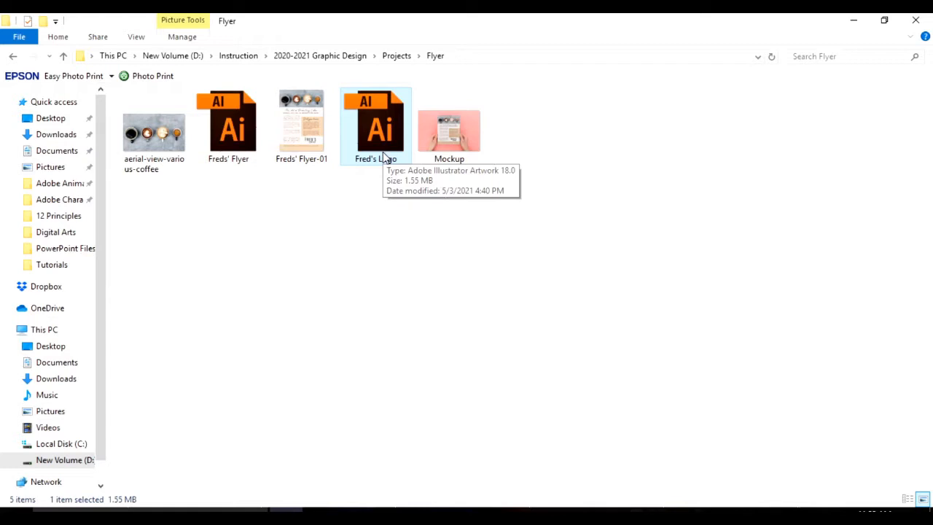
# Preview the finished Freds' Flyer-01 image and the aerial-view-various-coffee photo from the Flyer folder.
pyautogui.click(246, 163)
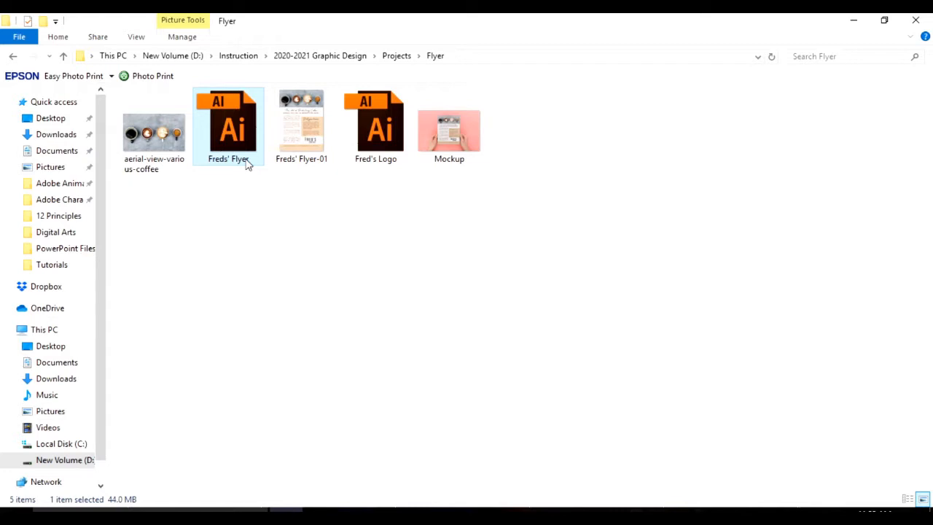
pyautogui.doubleClick(315, 159)
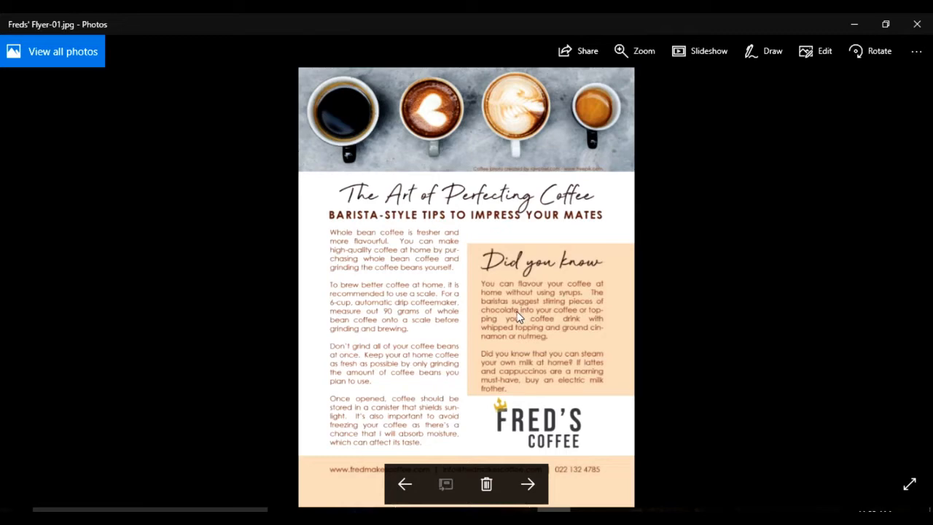
pyautogui.click(921, 29)
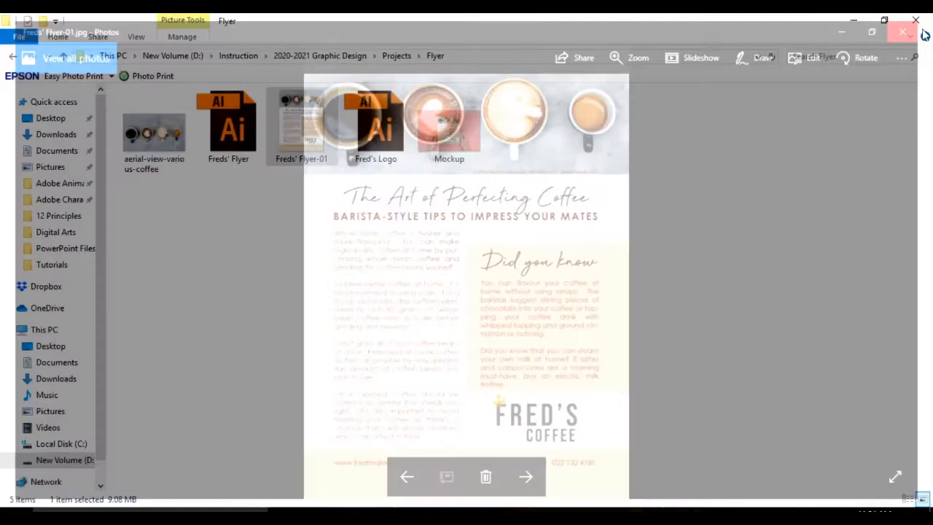
pyautogui.click(158, 155)
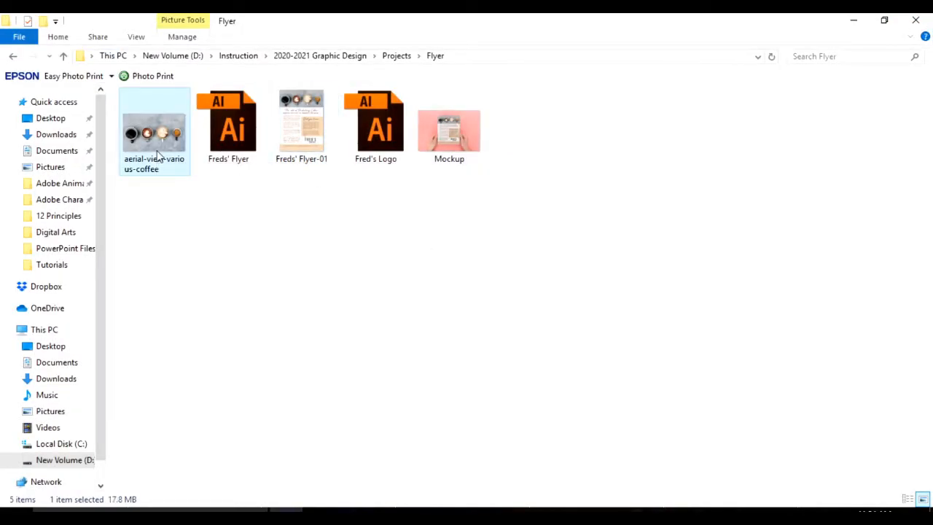
pyautogui.doubleClick(160, 151)
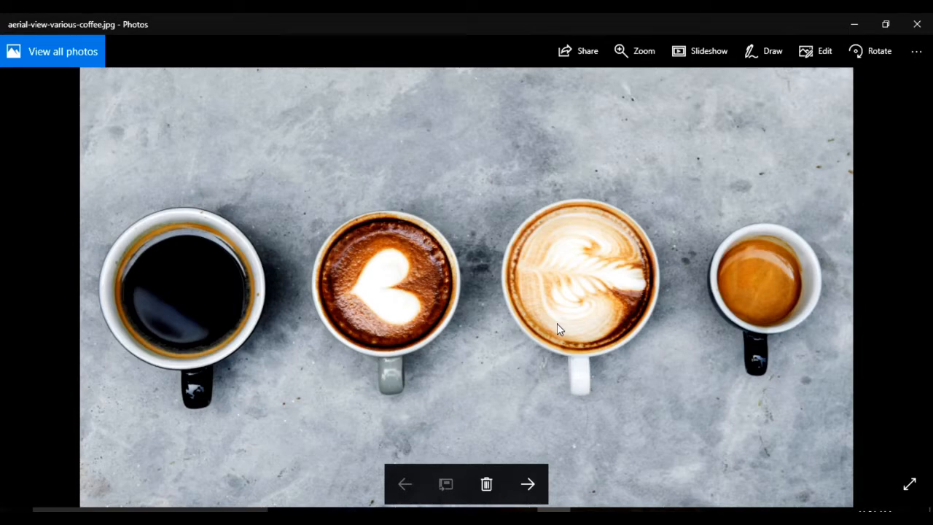
pyautogui.click(917, 24)
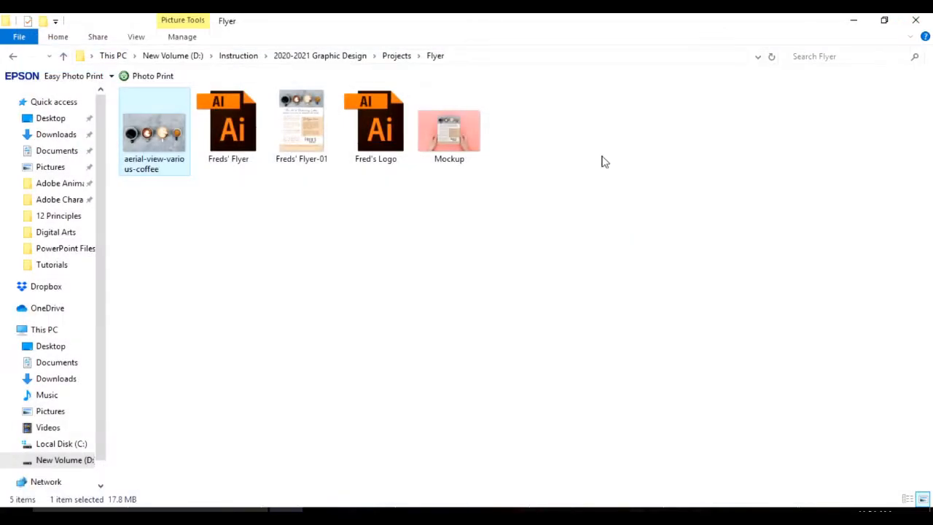
# Switch to Illustrator and open the Freds' Flyer document from the Flyer folder under Projects.
pyautogui.doubleClick(233, 161)
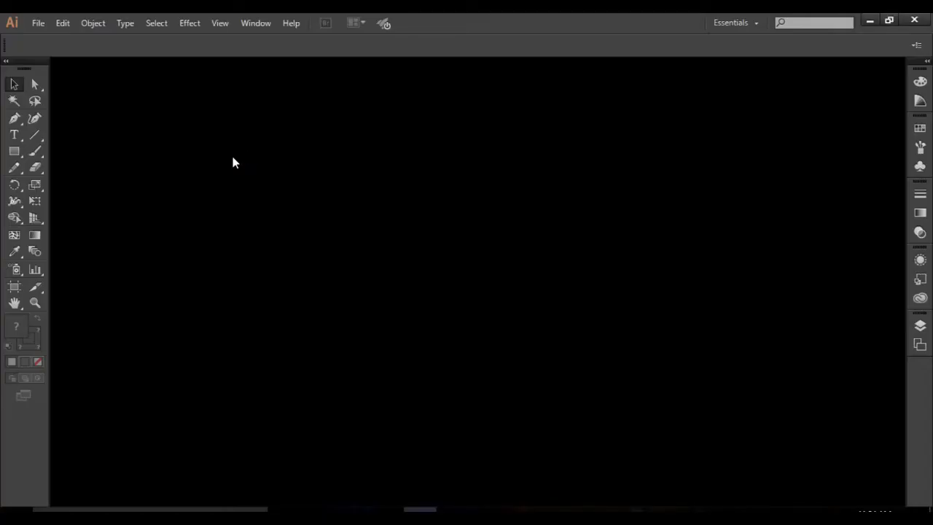
pyautogui.click(36, 23)
pyautogui.click(74, 73)
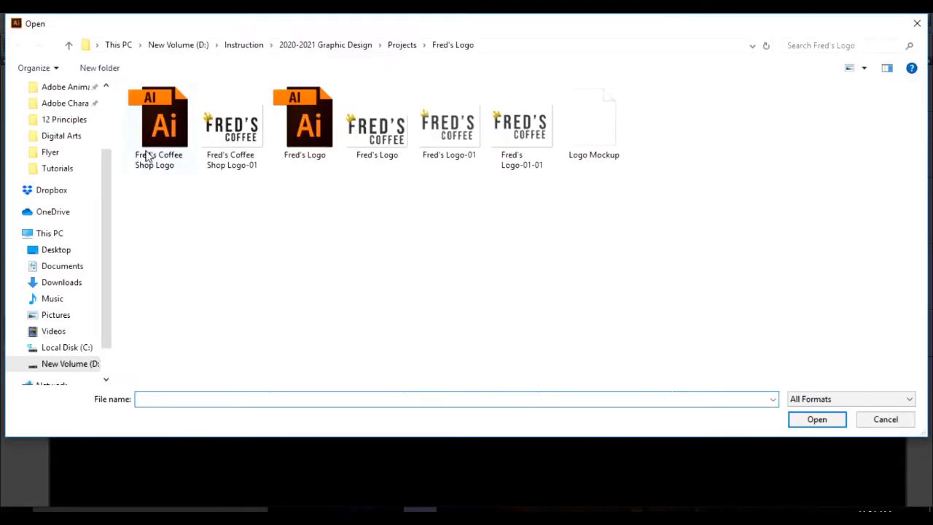
pyautogui.click(405, 47)
pyautogui.doubleClick(202, 113)
pyautogui.doubleClick(238, 138)
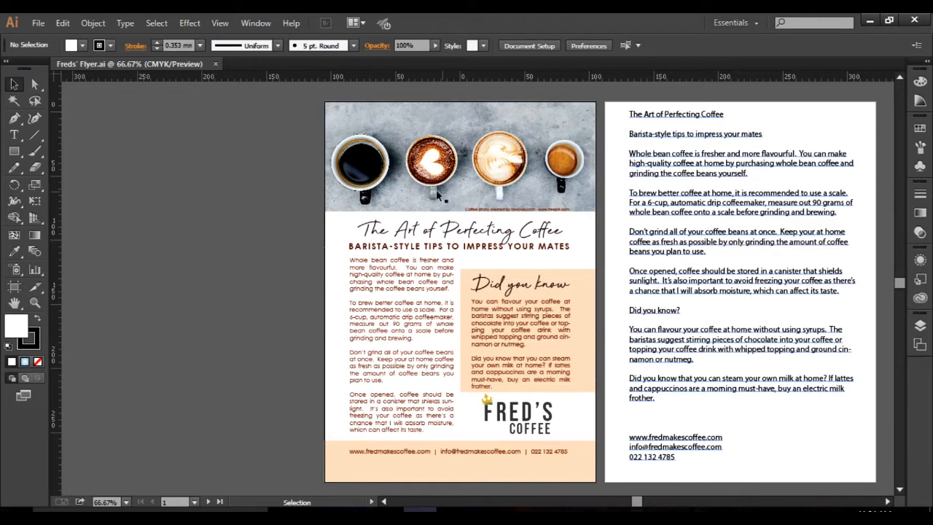
# Try adding a third artboard to the flyer document, and remove it again.
pyautogui.moveTo(635, 502); pyautogui.dragTo(649, 506)
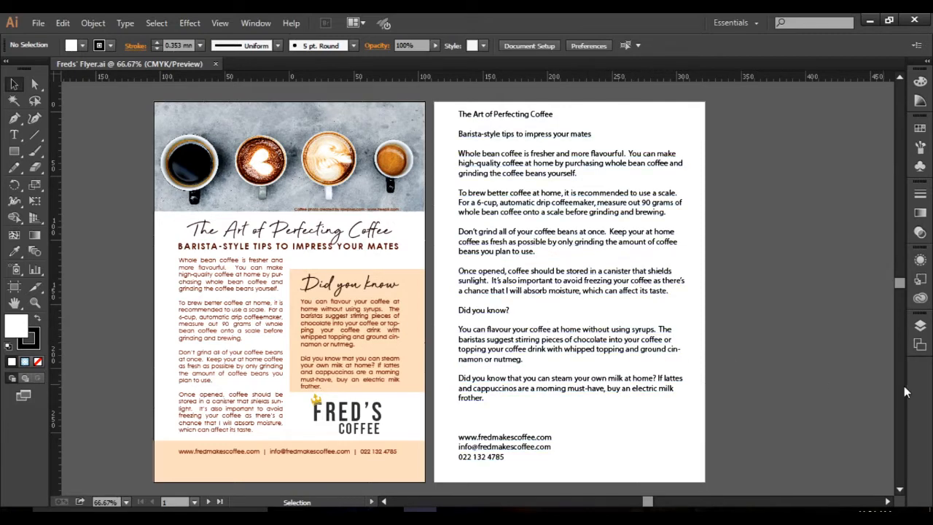
pyautogui.click(921, 349)
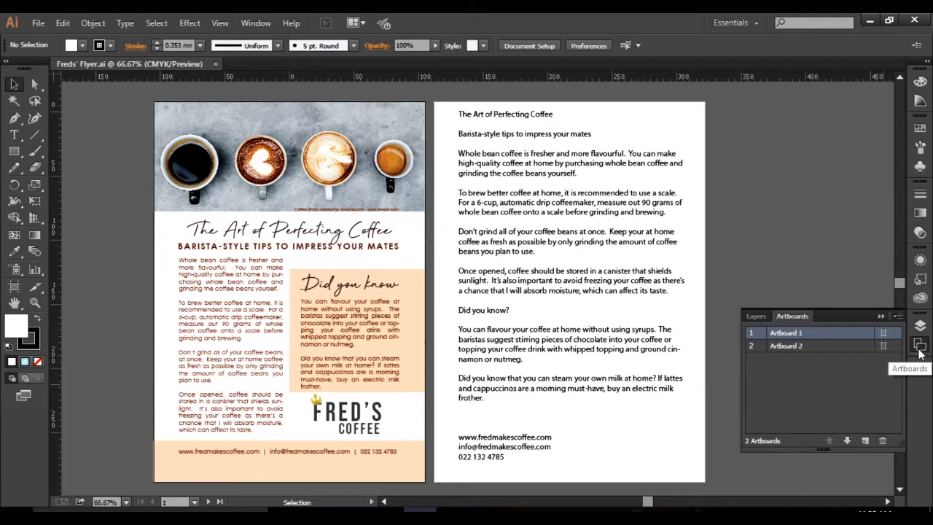
pyautogui.click(864, 441)
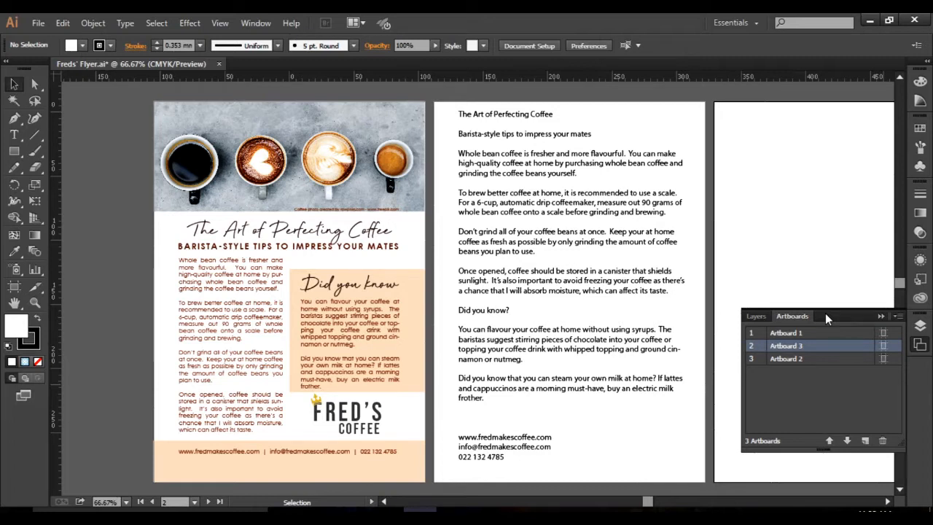
pyautogui.press('Delete')
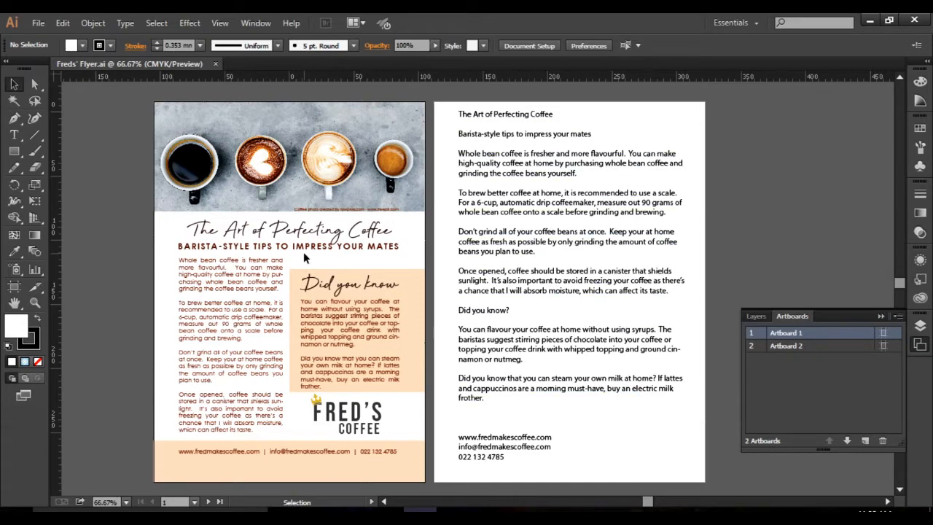
# Create a new single-artboard A4 document in portrait orientation, 210 x 297 mm, in CMYK at 300 ppi.
pyautogui.click(38, 24)
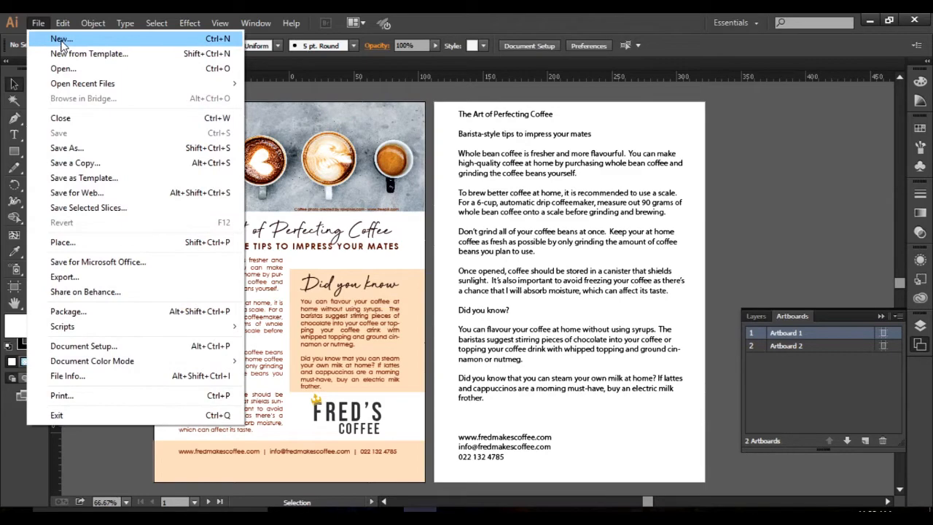
pyautogui.click(62, 43)
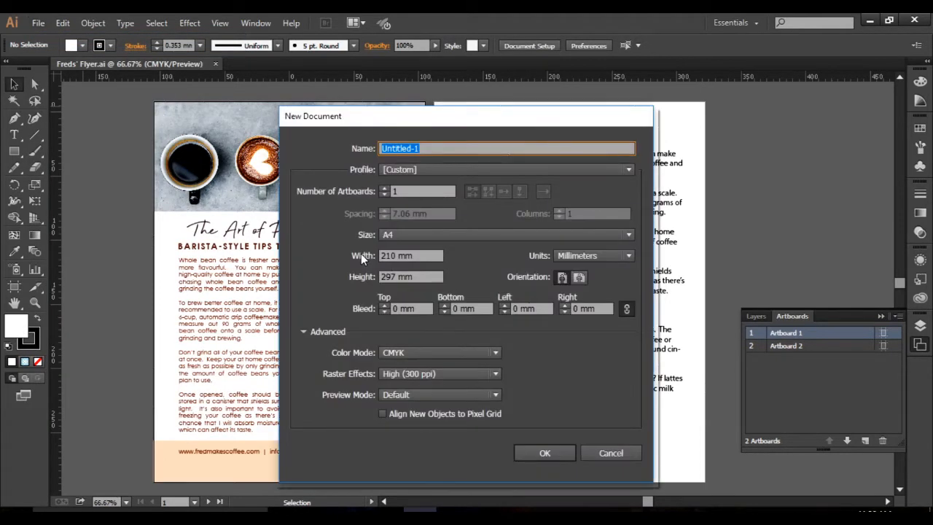
pyautogui.click(410, 236)
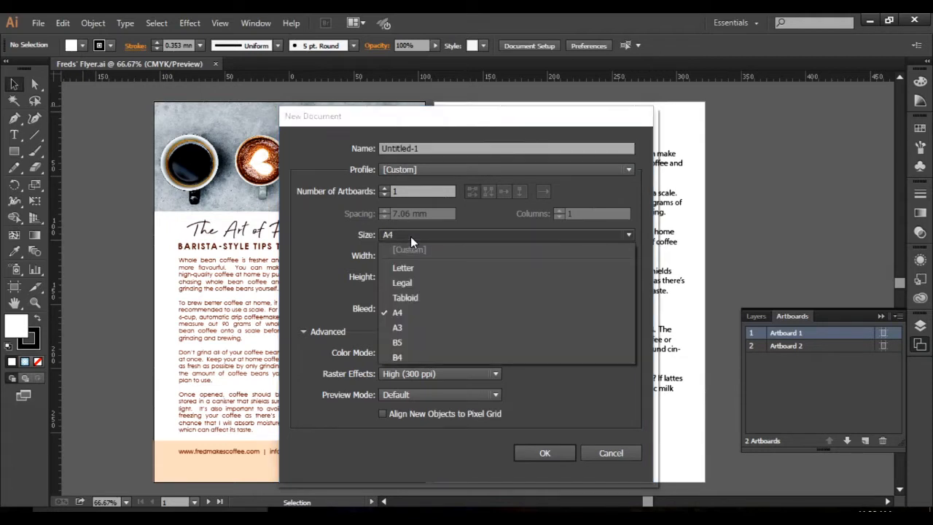
pyautogui.click(410, 317)
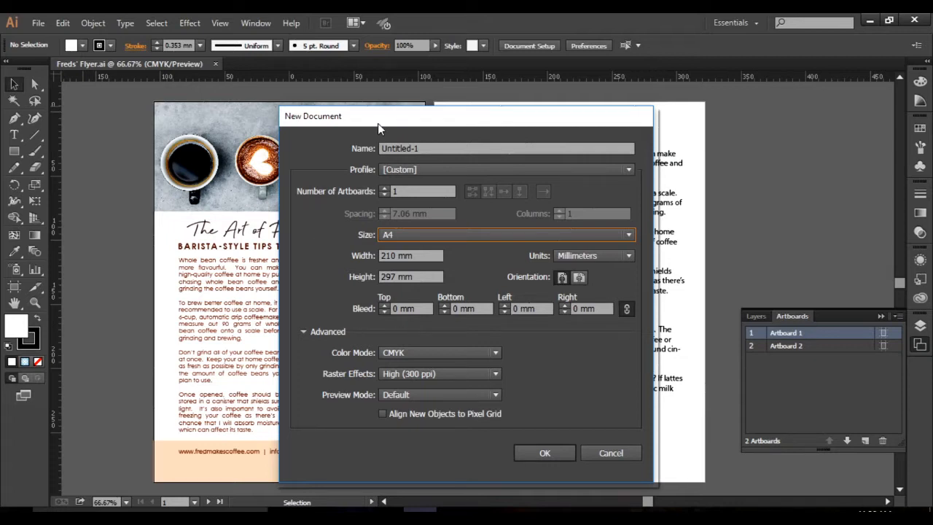
pyautogui.moveTo(378, 124); pyautogui.dragTo(548, 120)
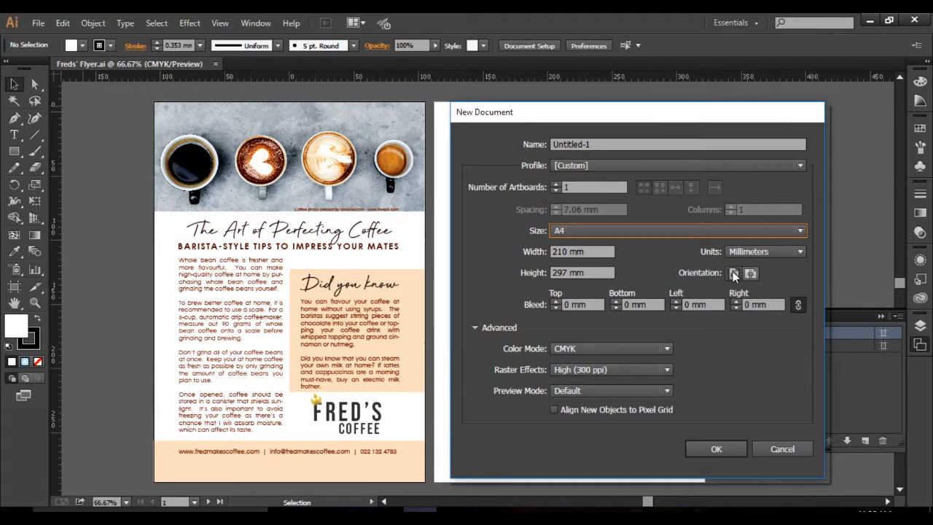
pyautogui.click(724, 449)
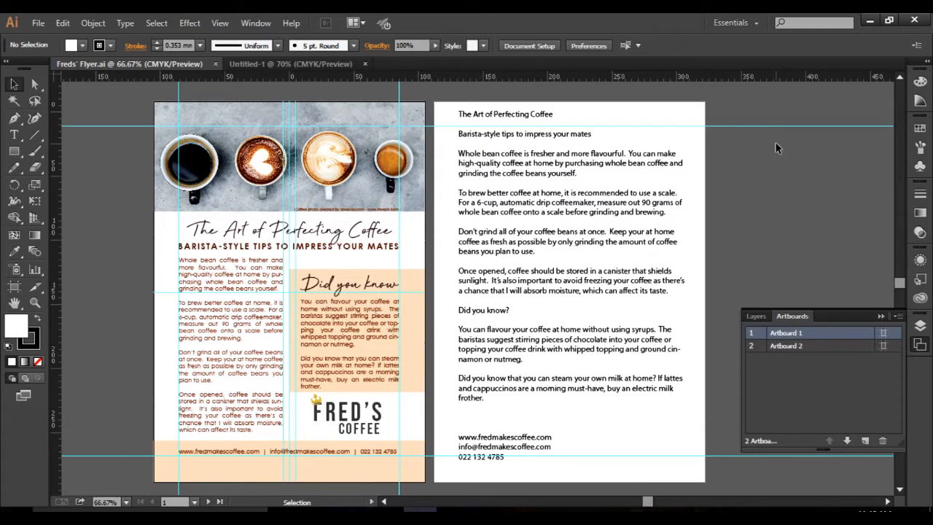
# Show the rulers in the blank Untitled-1 document and review the ruler unit options, leaving millimetres selected.
pyautogui.click(268, 65)
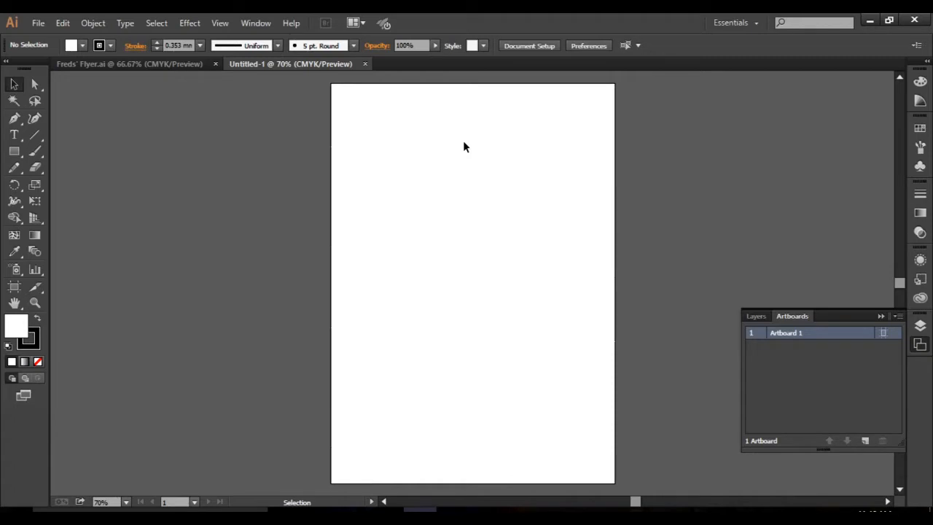
pyautogui.press('a')
pyautogui.hotkey('ctrl', 'r')
pyautogui.press('v')
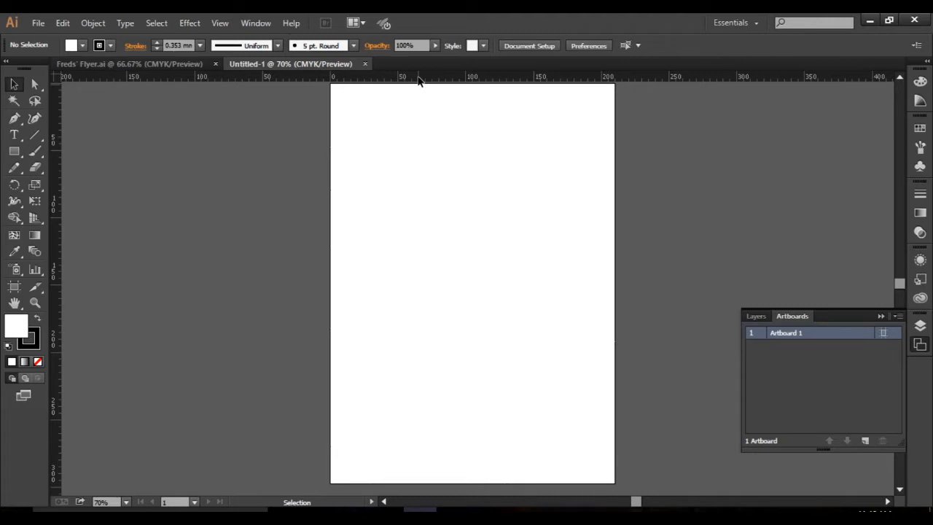
pyautogui.rightClick(457, 86)
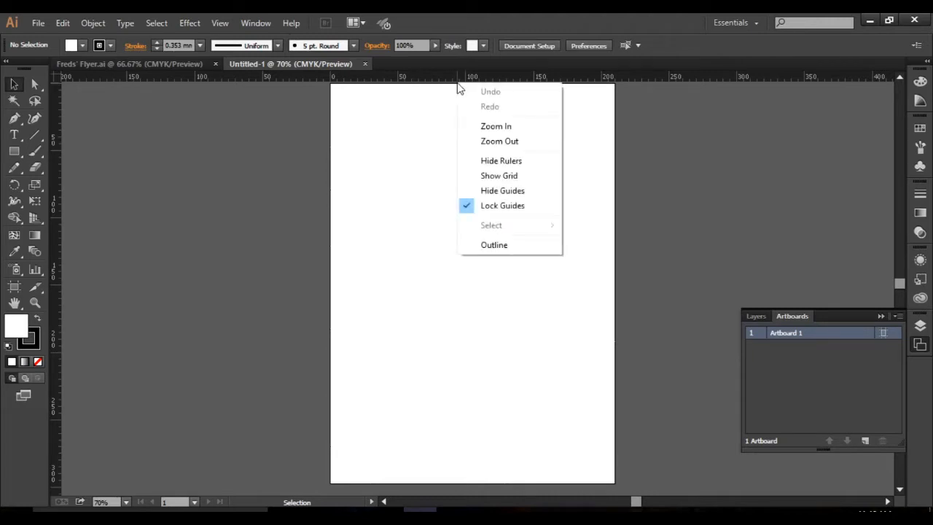
pyautogui.rightClick(435, 79)
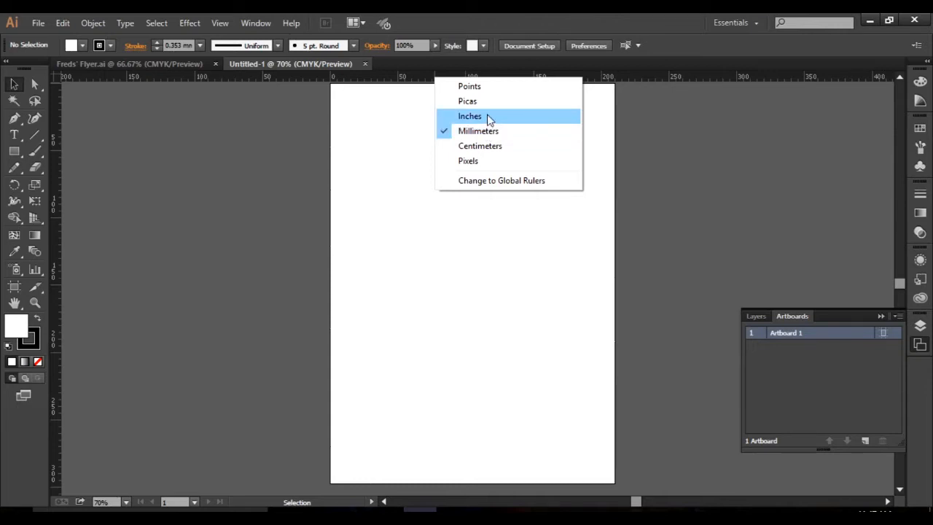
pyautogui.click(354, 81)
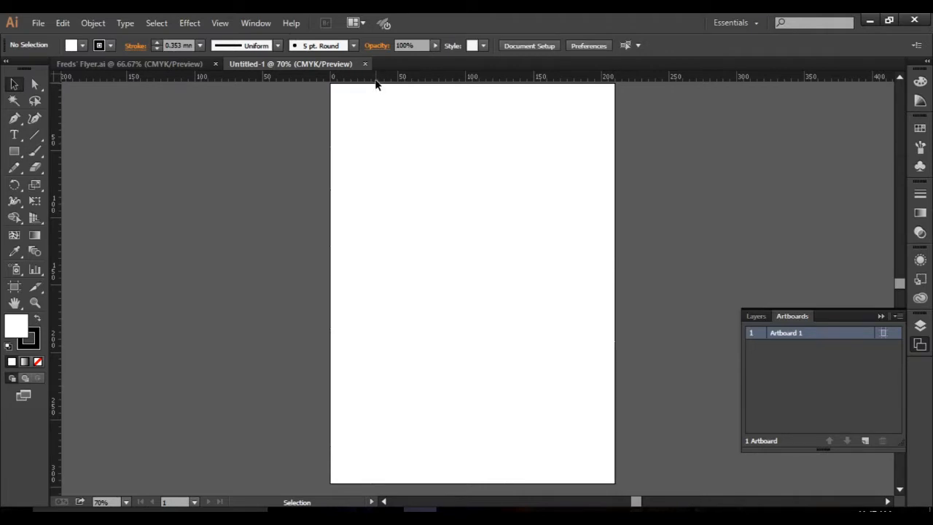
pyautogui.hscroll(-1, 390, 87)
pyautogui.hscroll(-2, 390, 87)
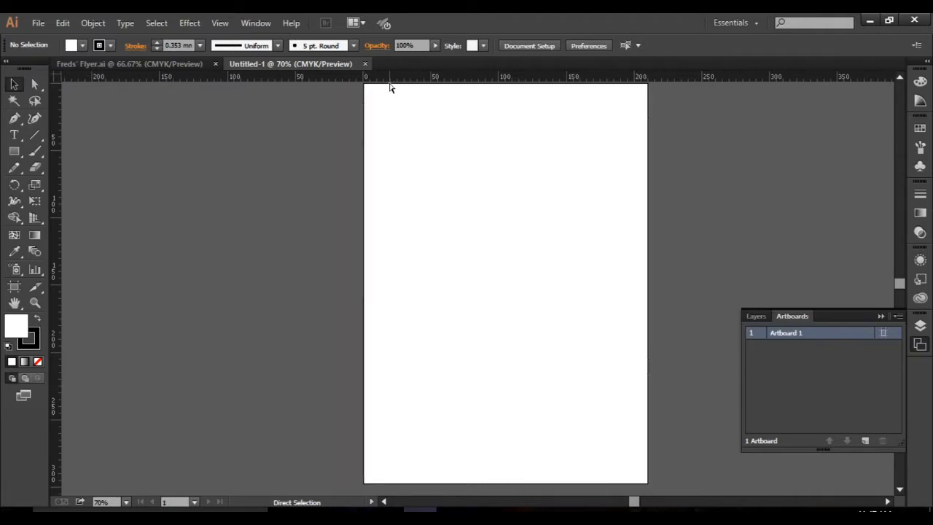
pyautogui.scroll(1, 390, 88)
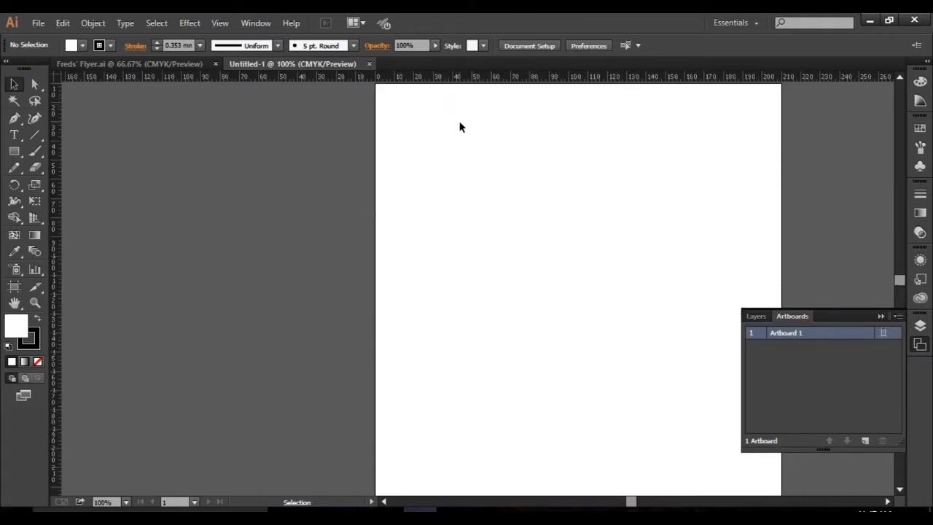
pyautogui.scroll(-1, 460, 128)
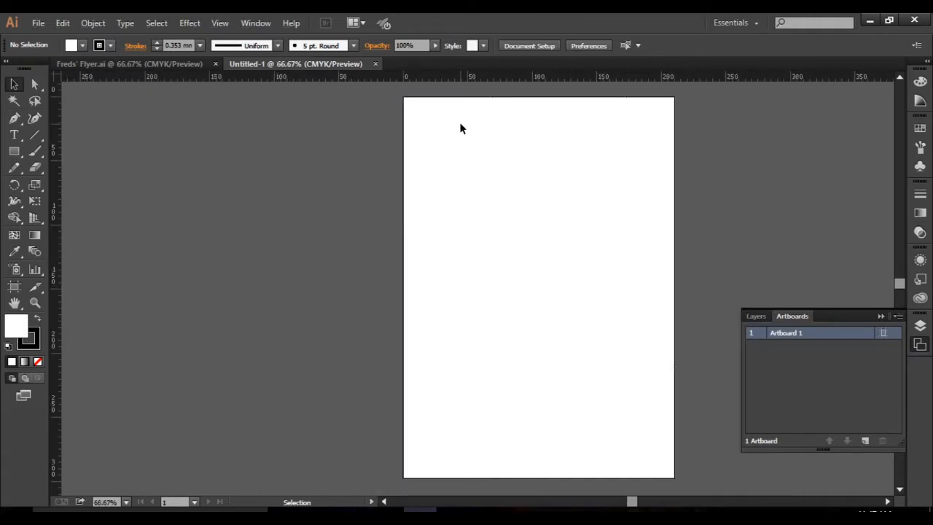
pyautogui.scroll(1, 460, 128)
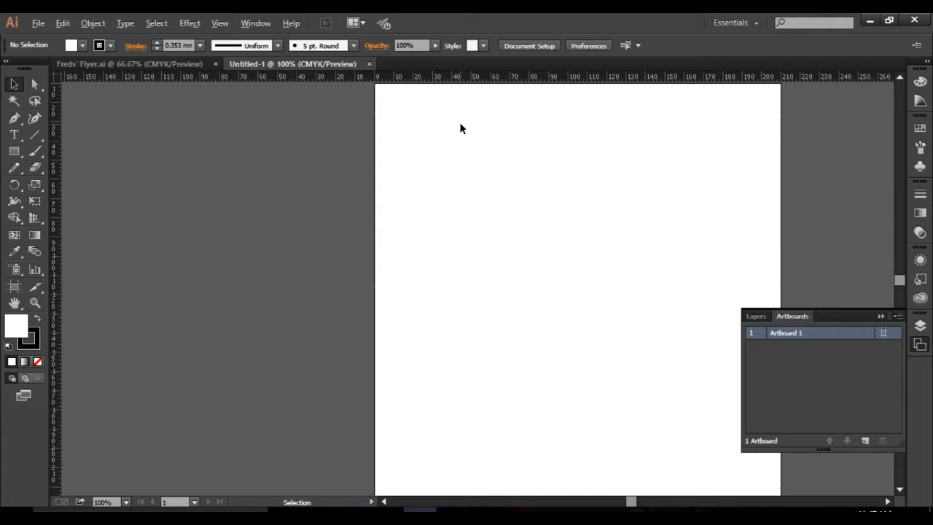
pyautogui.press('space')
pyautogui.moveTo(460, 152); pyautogui.dragTo(380, 174)
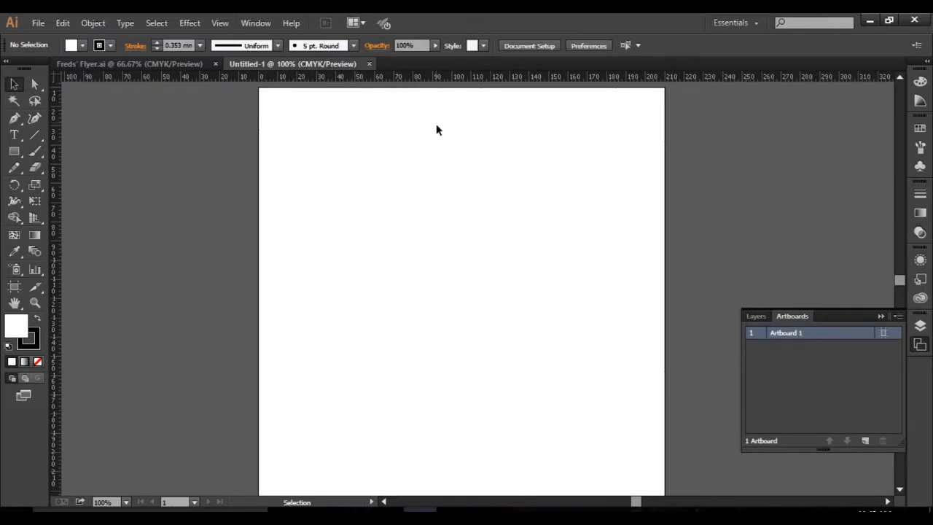
pyautogui.scroll(-1, 436, 130)
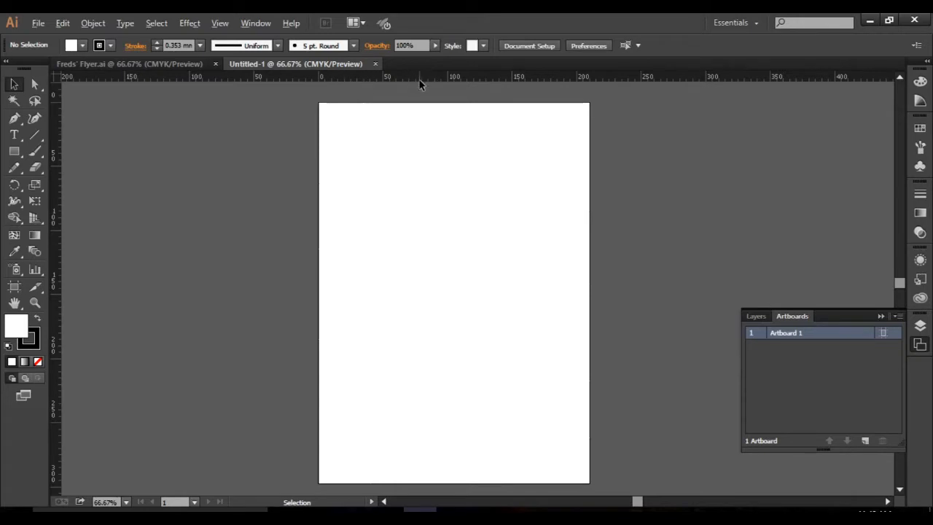
# Place vertical margin guides at 20 mm and 190 mm and a horizontal guide about 20 mm below the artboard's top edge.
pyautogui.hotkey('ctrl', '1')
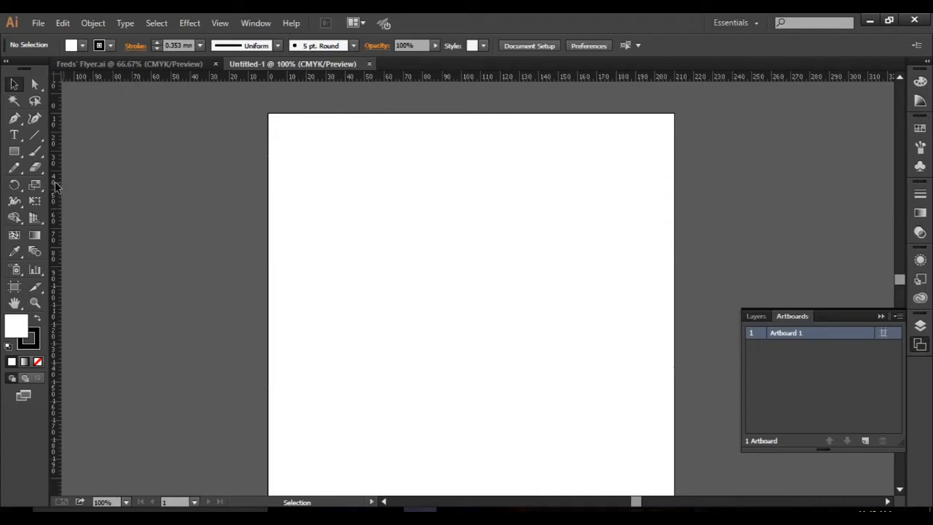
pyautogui.moveTo(56, 186); pyautogui.dragTo(308, 186)
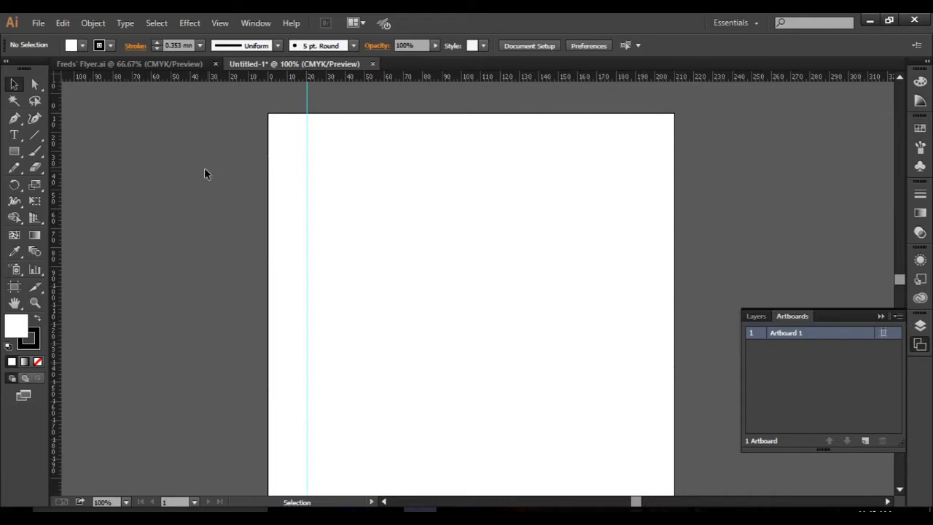
pyautogui.moveTo(58, 204); pyautogui.dragTo(634, 212)
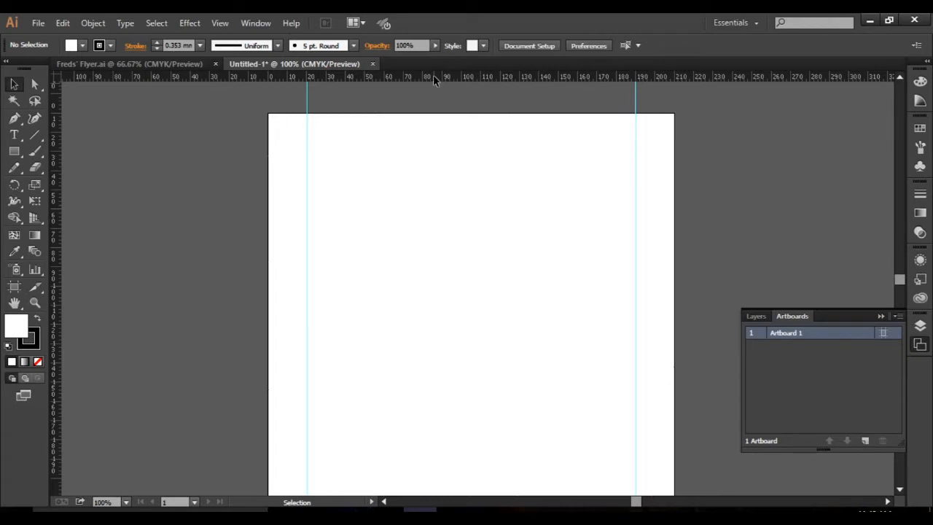
pyautogui.moveTo(437, 77); pyautogui.dragTo(440, 152)
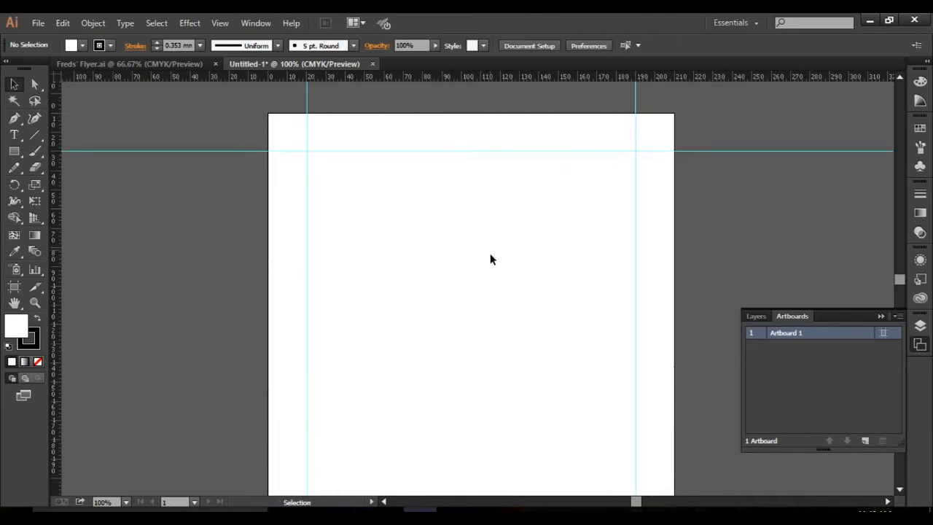
# Move the ruler origin to the artboard's bottom-right corner and add a horizontal guide about 20 mm above the bottom edge.
pyautogui.press('space')
pyautogui.scroll(-5, 502, 320)
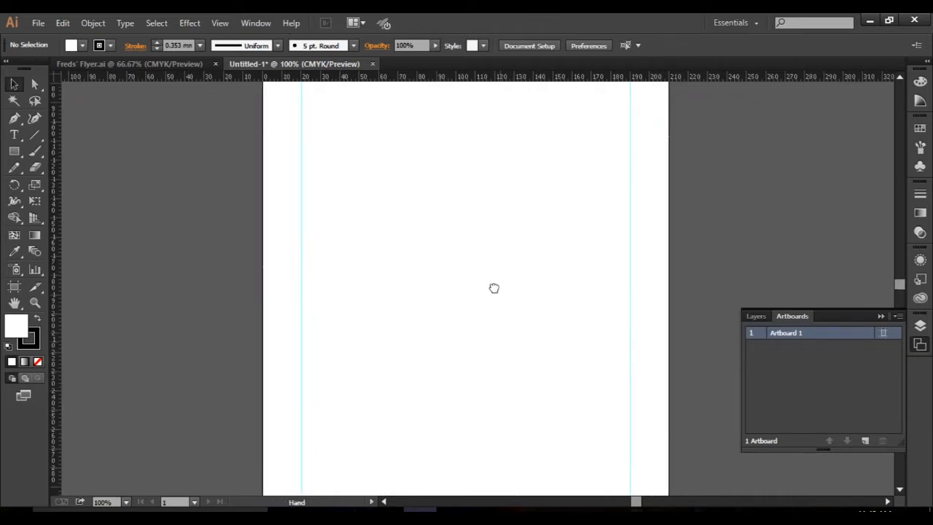
pyautogui.moveTo(487, 328); pyautogui.dragTo(497, 278)
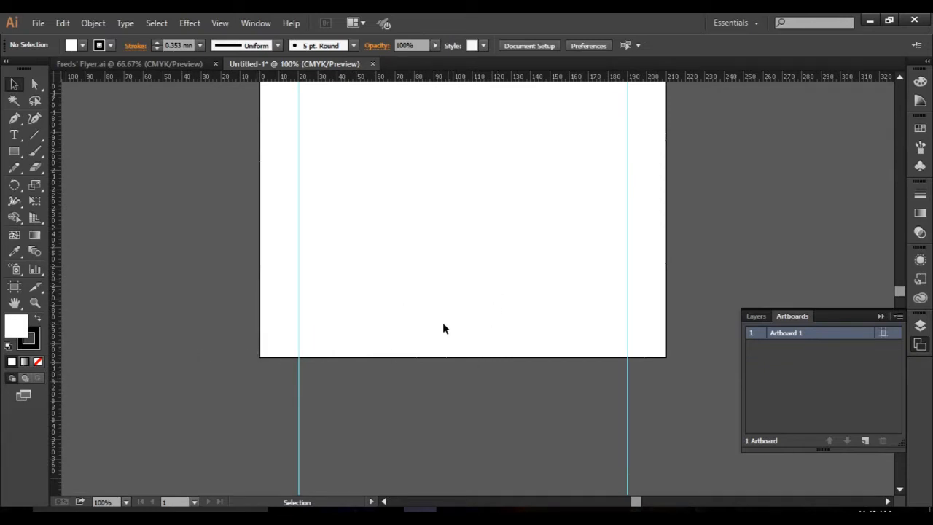
pyautogui.scroll(1, 521, 342)
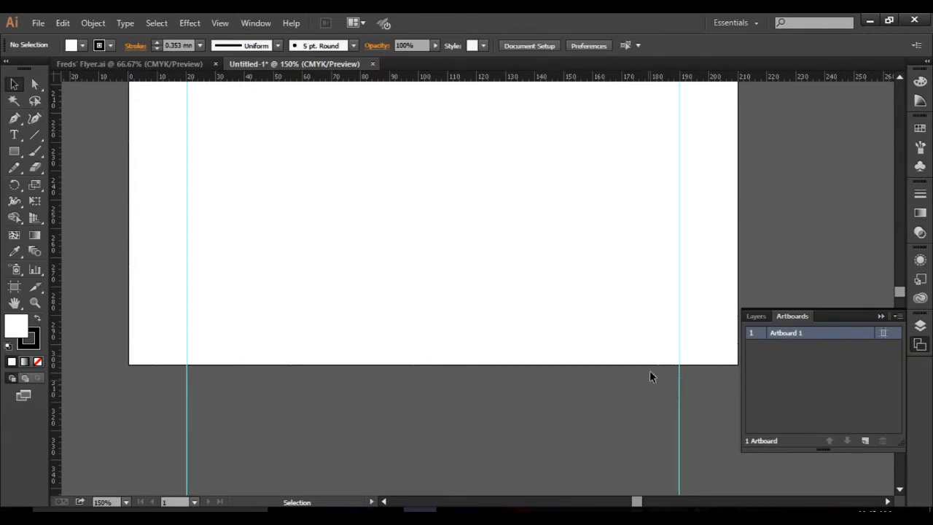
pyautogui.click(878, 316)
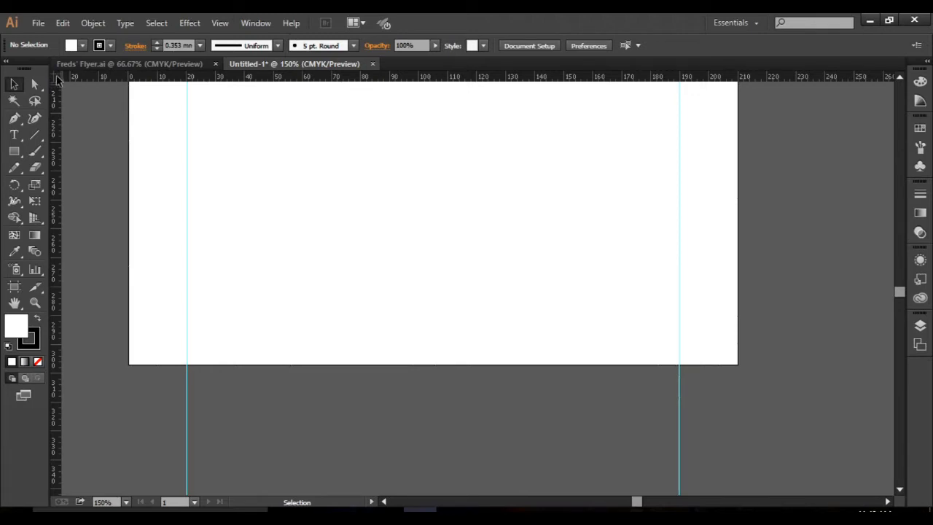
pyautogui.moveTo(58, 79); pyautogui.dragTo(737, 365)
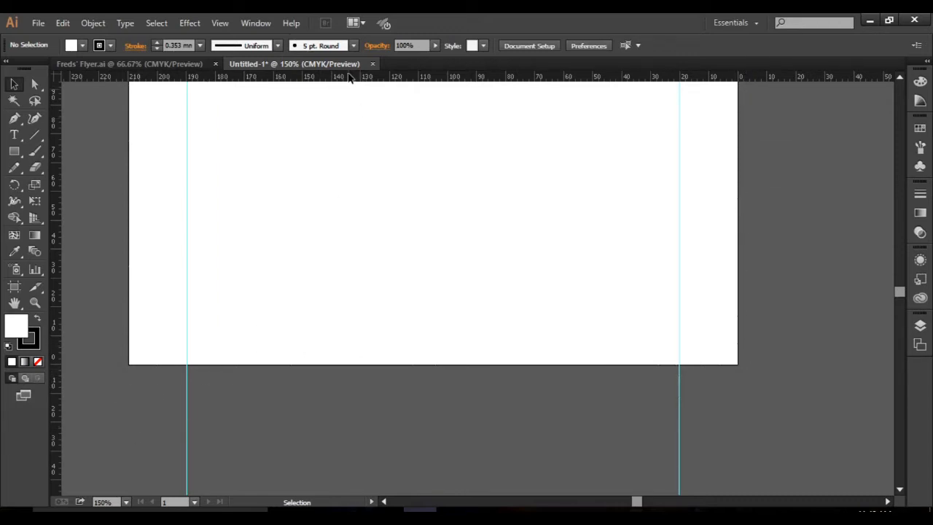
pyautogui.moveTo(359, 78); pyautogui.dragTo(385, 306)
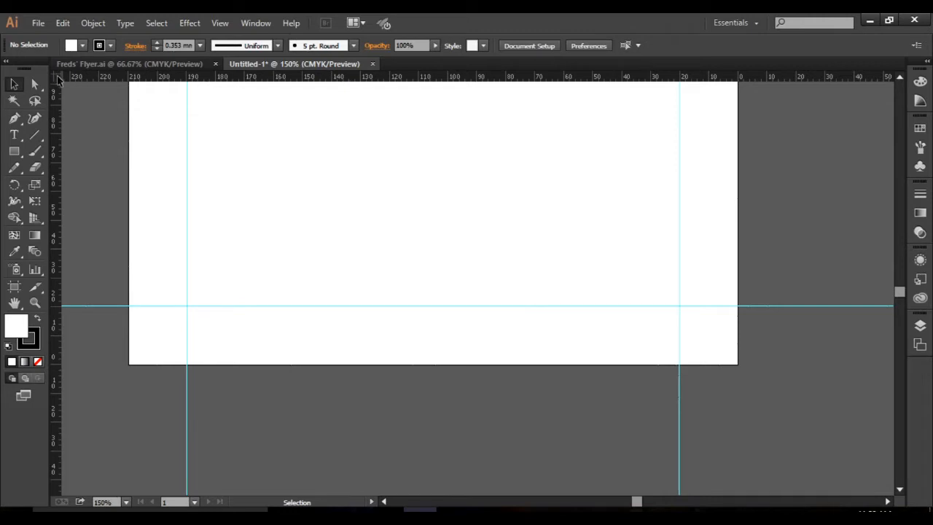
# Try the ruler origin at the lower-right guide intersection and at a point inside the page, and return it to the artboard's bottom-right corner.
pyautogui.moveTo(58, 80); pyautogui.dragTo(737, 363)
pyautogui.moveTo(679, 306); pyautogui.dragTo(679, 305)
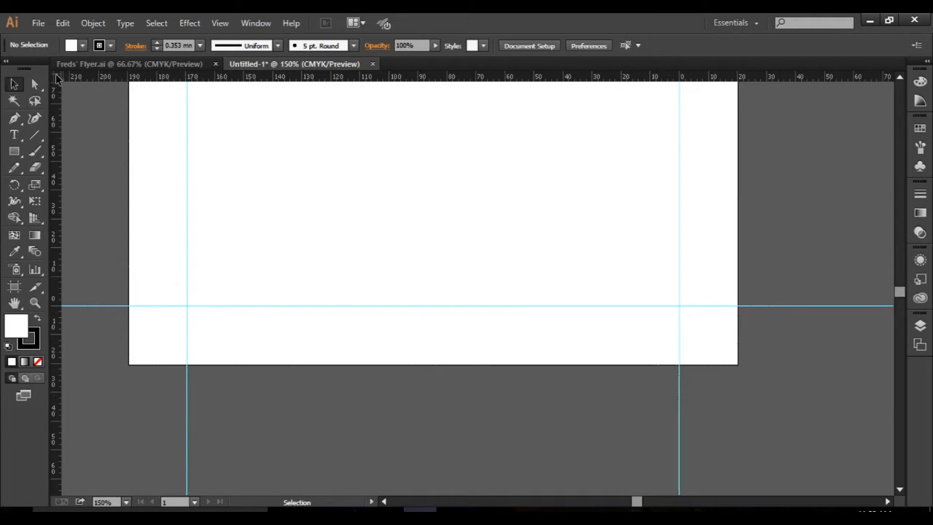
pyautogui.moveTo(58, 78); pyautogui.dragTo(447, 193)
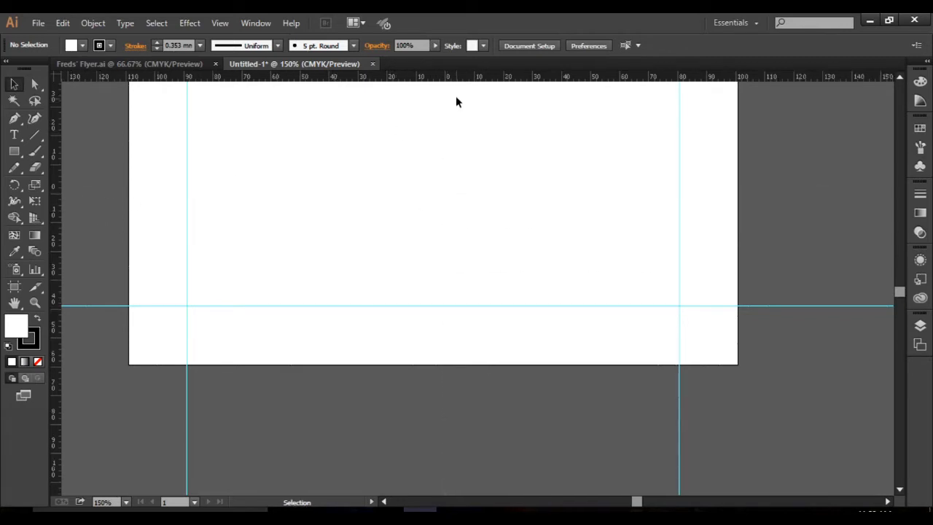
pyautogui.moveTo(56, 77); pyautogui.dragTo(737, 365)
# Set the ruler origin back to the artboard's top-left corner.
pyautogui.moveTo(896, 291); pyautogui.dragTo(895, 260)
pyautogui.scroll(-3, 477, 390)
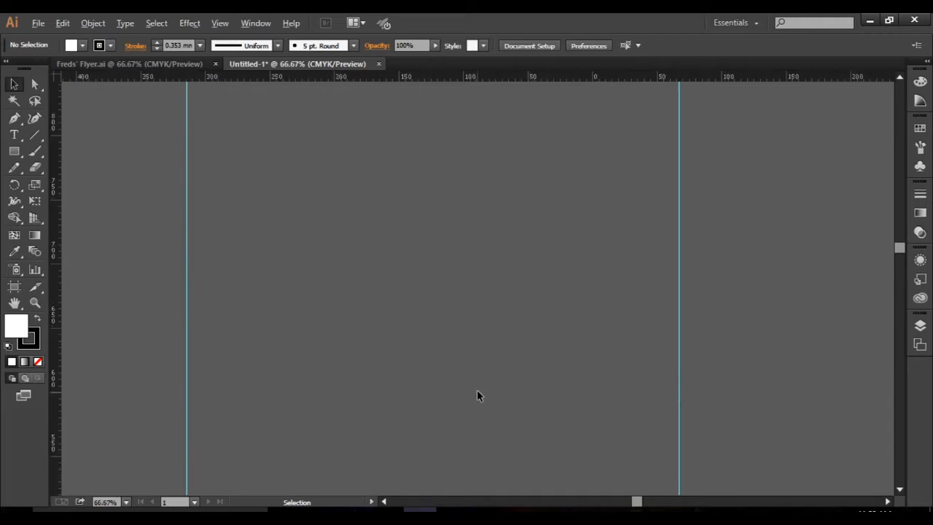
pyautogui.scroll(8, 515, 400)
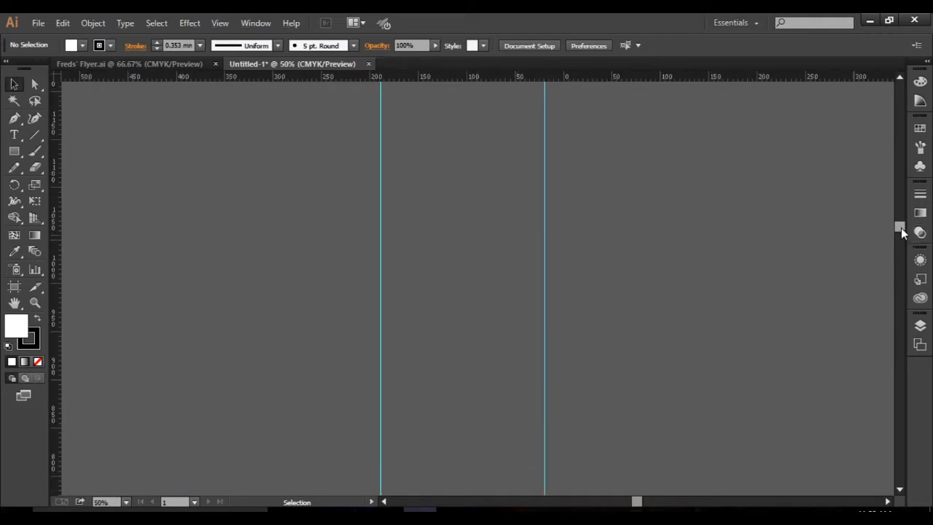
pyautogui.moveTo(899, 227); pyautogui.dragTo(901, 93)
pyautogui.scroll(-10, 577, 303)
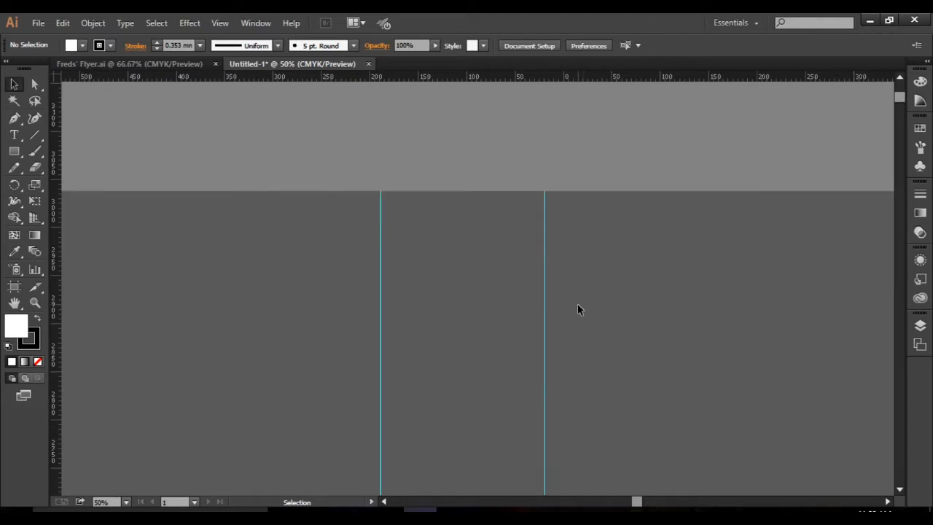
pyautogui.scroll(-15, 577, 311)
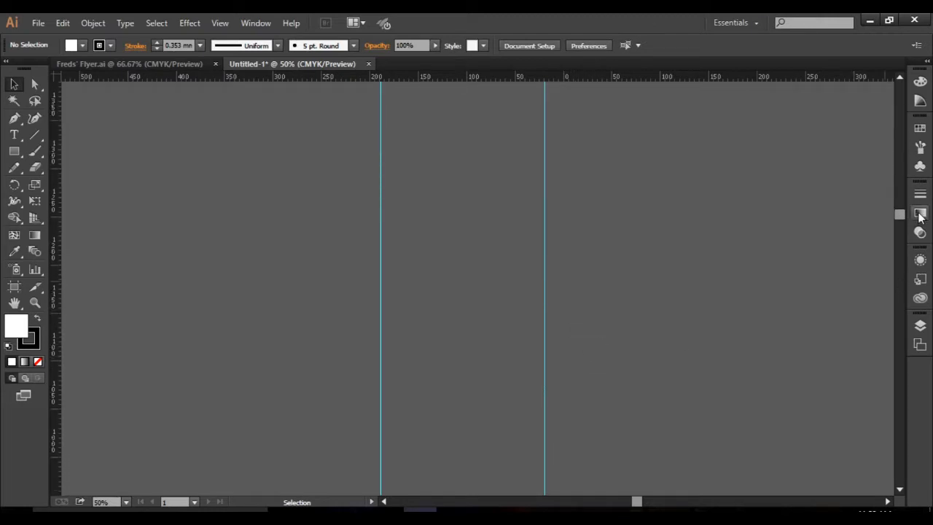
pyautogui.moveTo(899, 215); pyautogui.dragTo(904, 290)
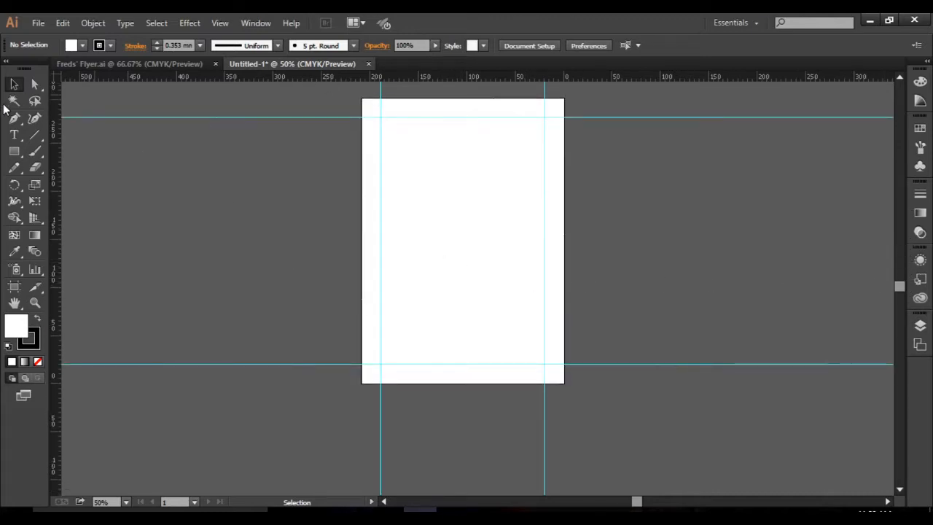
pyautogui.moveTo(56, 81); pyautogui.dragTo(362, 99)
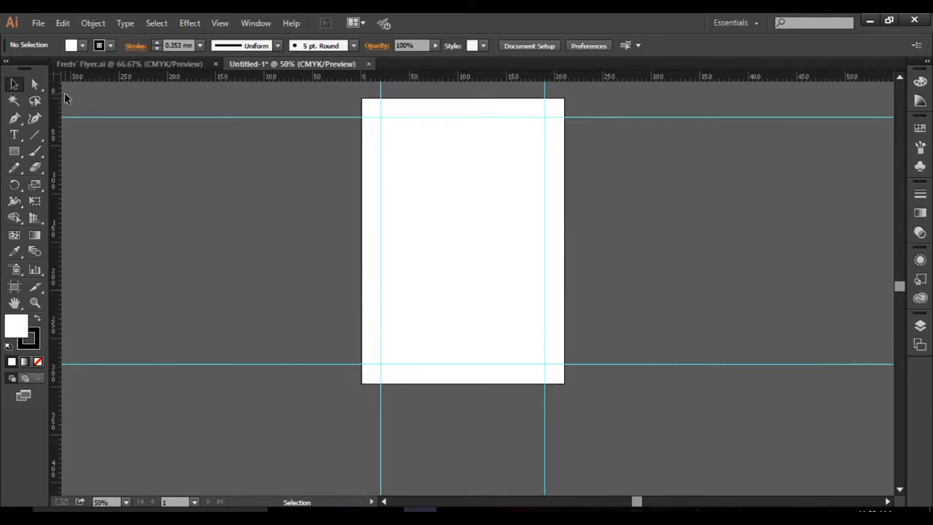
pyautogui.moveTo(56, 80); pyautogui.dragTo(363, 98)
pyautogui.scroll(2, 489, 121)
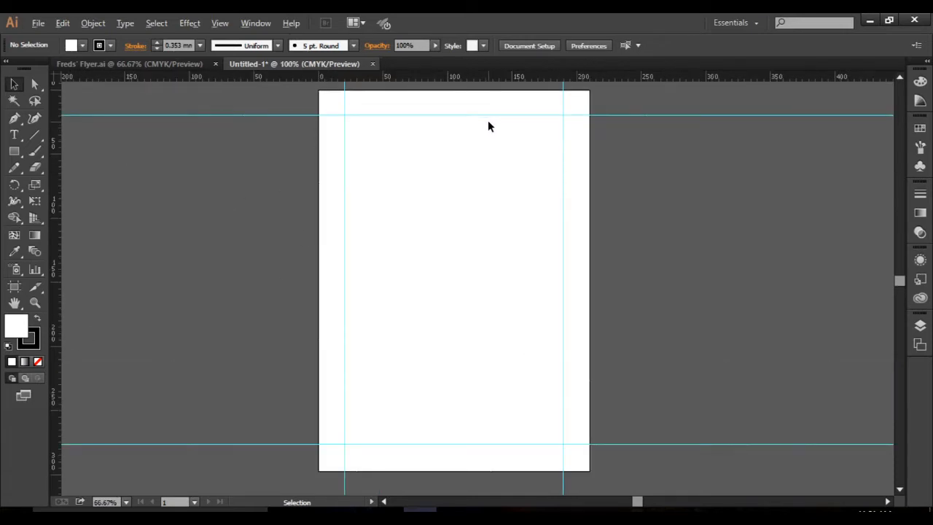
pyautogui.moveTo(899, 282); pyautogui.dragTo(898, 278)
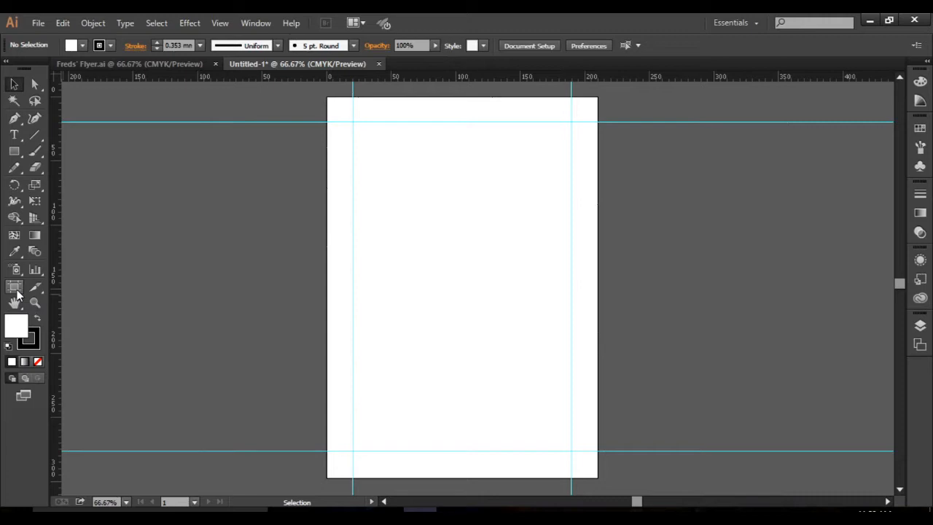
# Add a vertical and a horizontal guide through the artboard's centre, using the Artboard tool's centre handles for alignment.
pyautogui.click(14, 287)
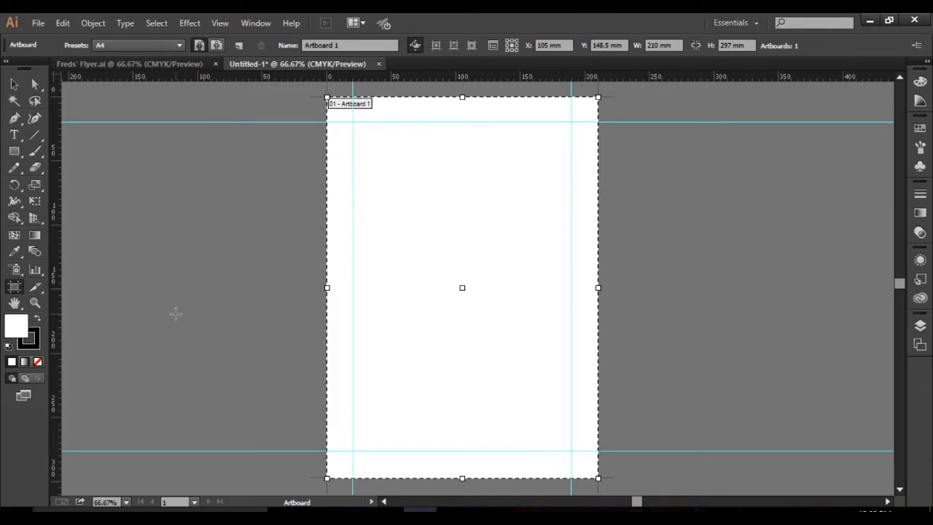
pyautogui.moveTo(55, 261); pyautogui.dragTo(462, 276)
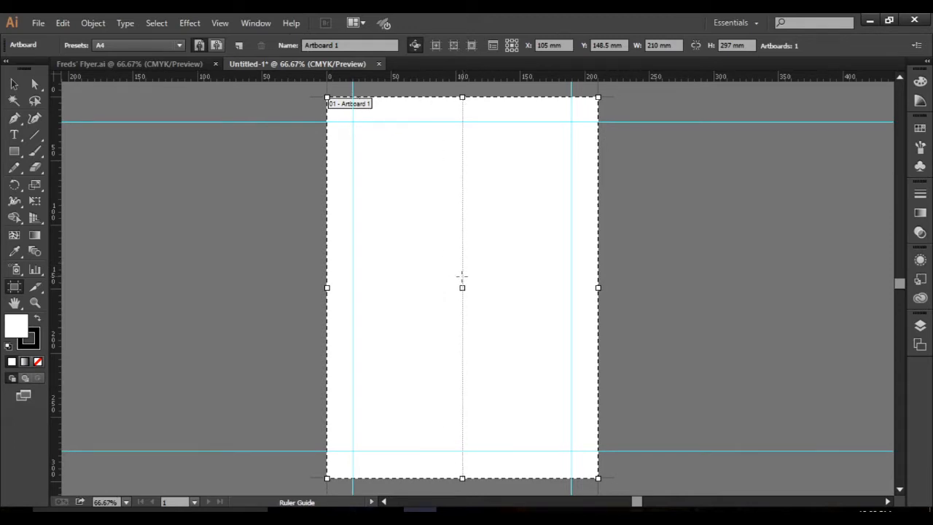
pyautogui.moveTo(461, 276); pyautogui.dragTo(461, 278)
pyautogui.moveTo(482, 78); pyautogui.dragTo(494, 288)
pyautogui.click(15, 85)
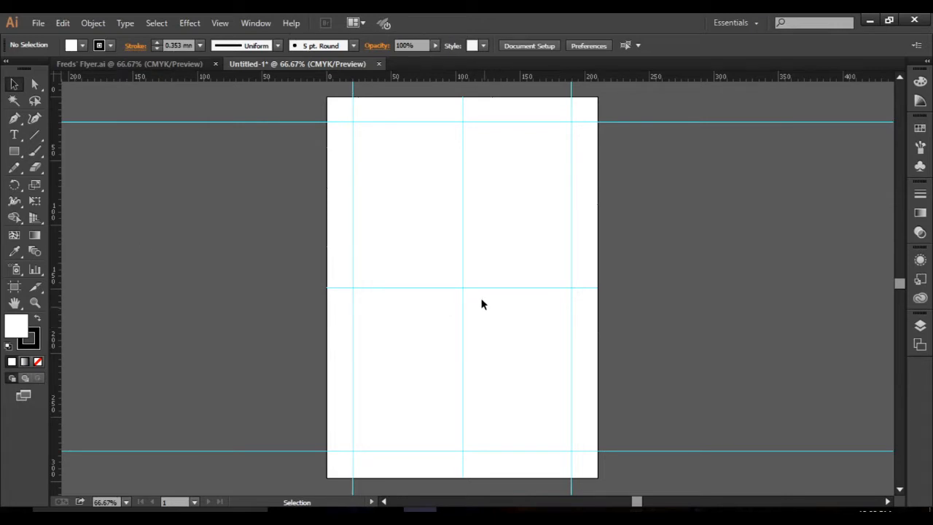
# Move the ruler origin to the intersection of the two centre guides.
pyautogui.press('alt')
pyautogui.click(471, 386)
pyautogui.scroll(2, 471, 338)
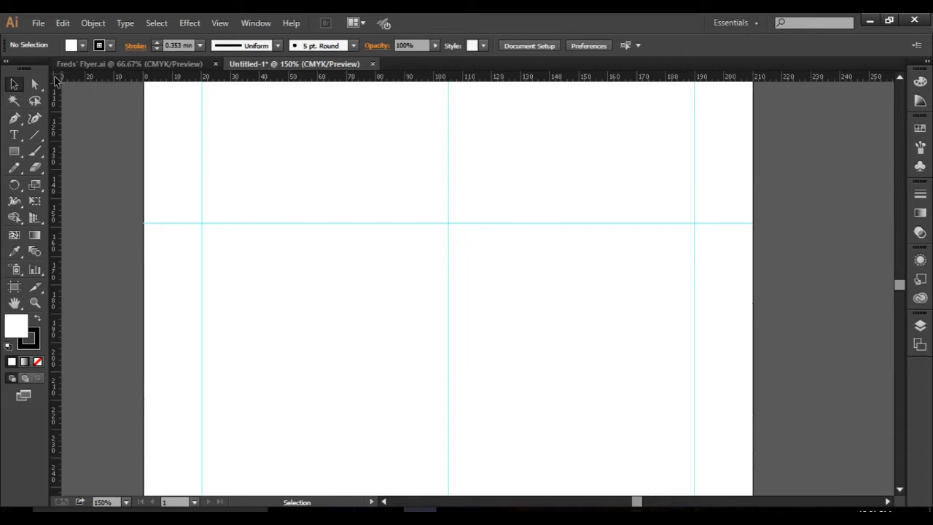
pyautogui.moveTo(58, 79); pyautogui.dragTo(447, 222)
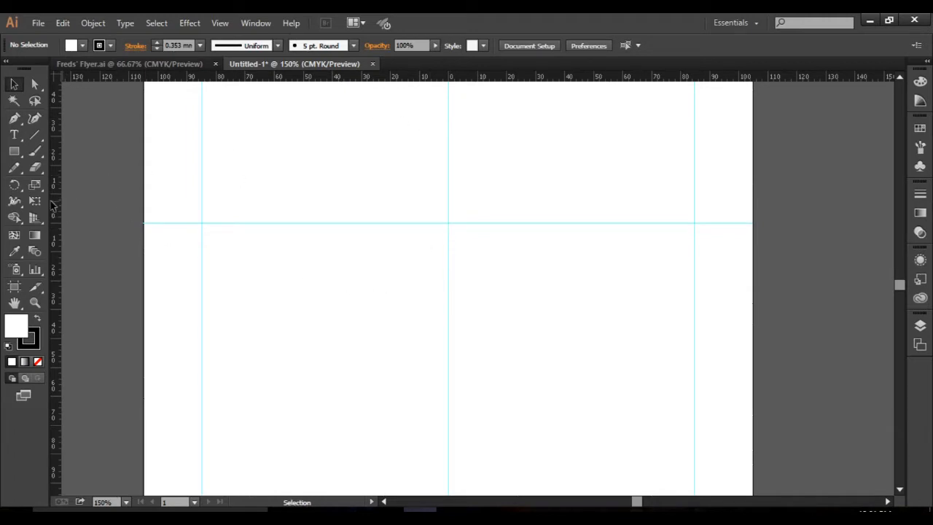
pyautogui.moveTo(53, 206); pyautogui.dragTo(56, 235)
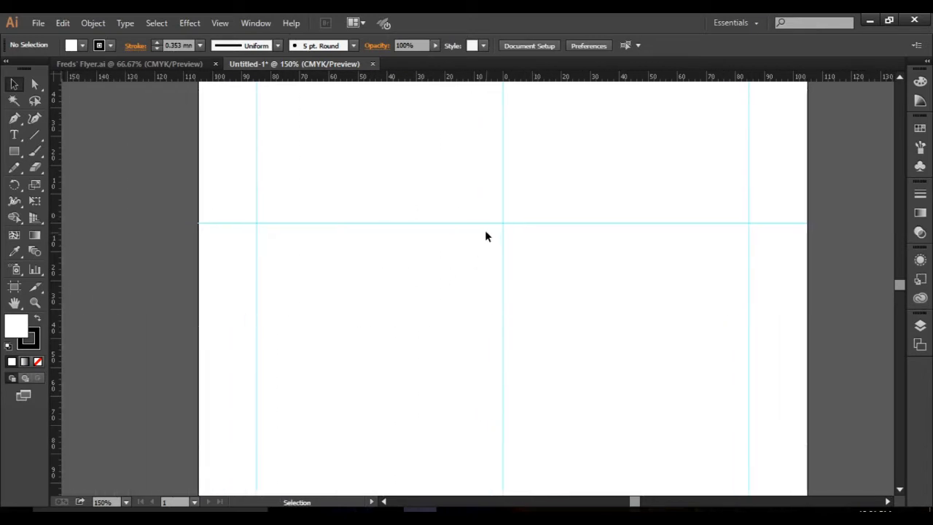
# Add two vertical guides, about 5 mm to either side of the vertical centre guide.
pyautogui.scroll(1, 483, 213)
pyautogui.scroll(1, 483, 212)
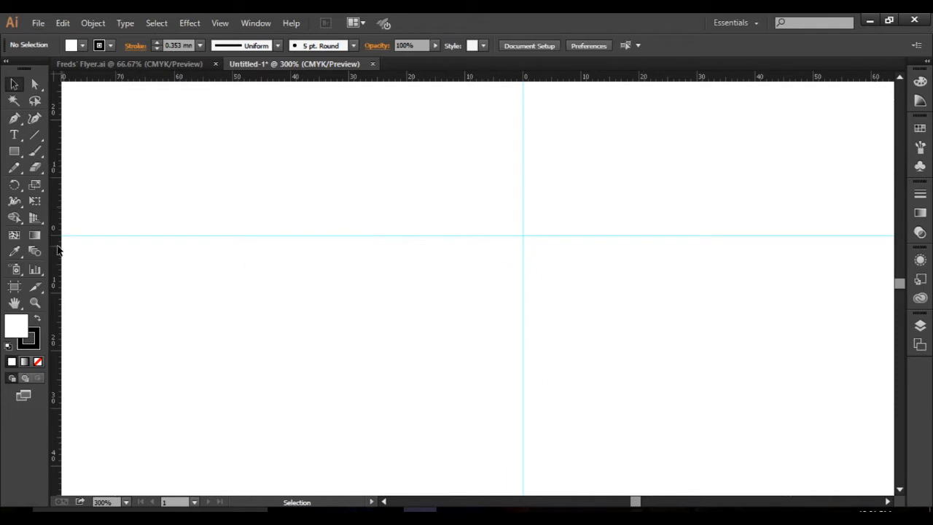
pyautogui.moveTo(57, 252); pyautogui.dragTo(492, 251)
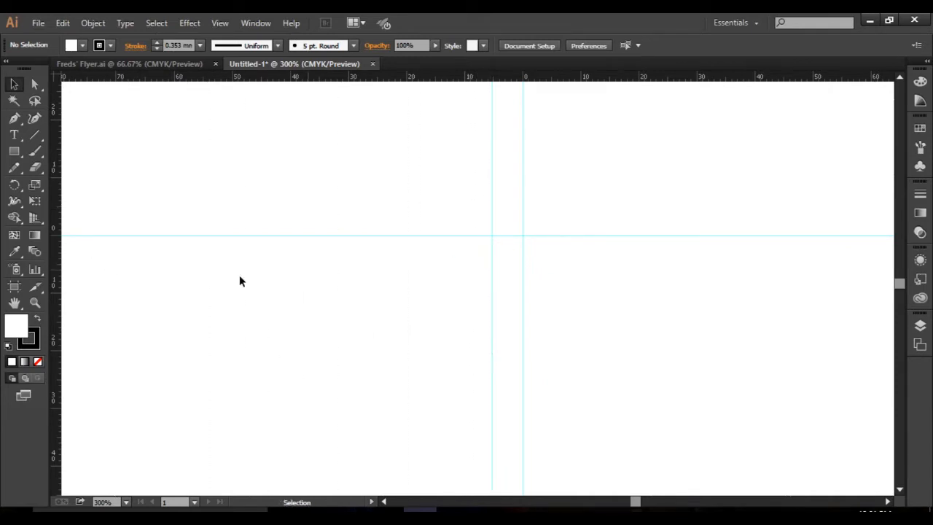
pyautogui.moveTo(57, 288); pyautogui.dragTo(549, 287)
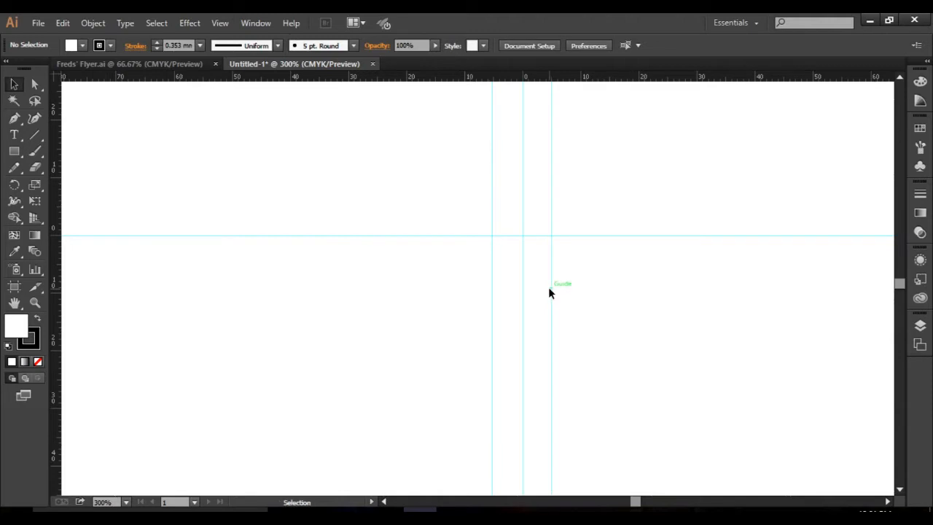
pyautogui.keyDown('alt'); pyautogui.scroll(-3, 549, 292); pyautogui.keyUp('alt')
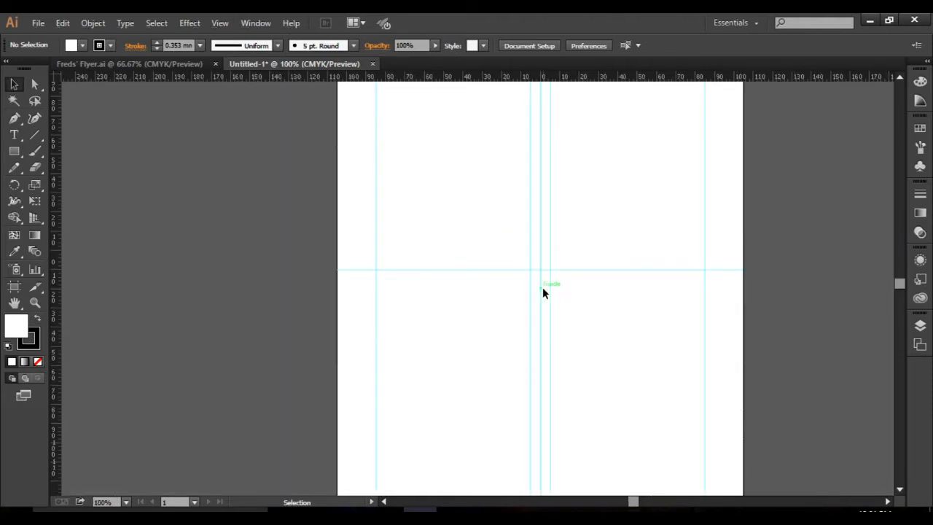
pyautogui.keyDown('alt'); pyautogui.scroll(-1, 542, 287); pyautogui.keyUp('alt')
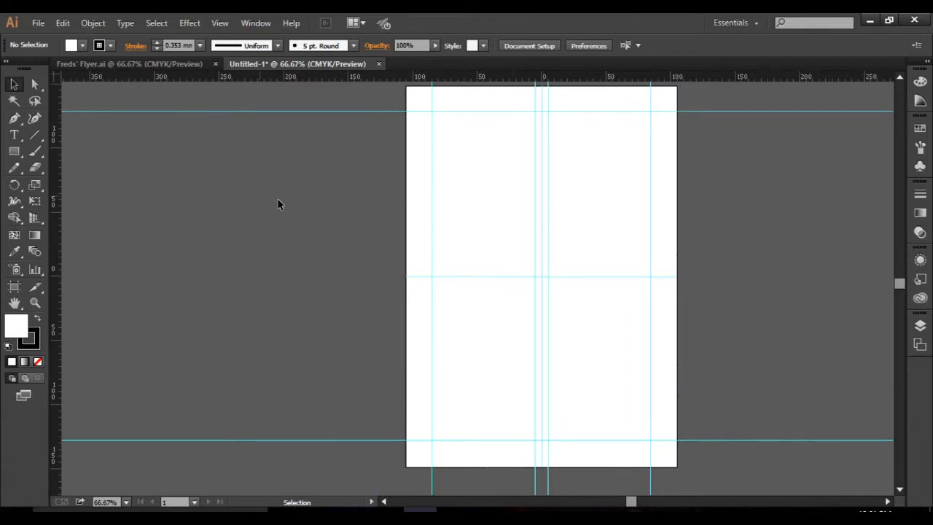
# Unlock the document's guides and lock them again.
pyautogui.rightClick(319, 210)
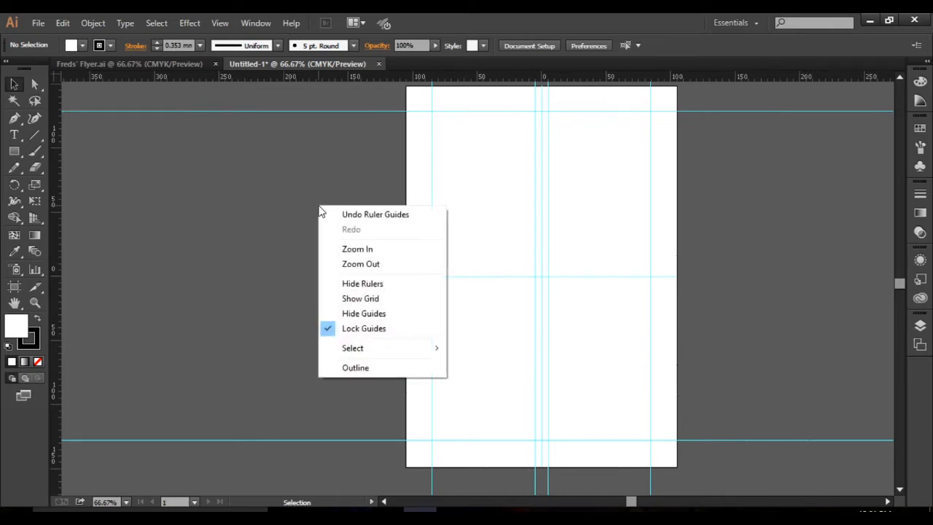
pyautogui.click(375, 330)
pyautogui.rightClick(309, 259)
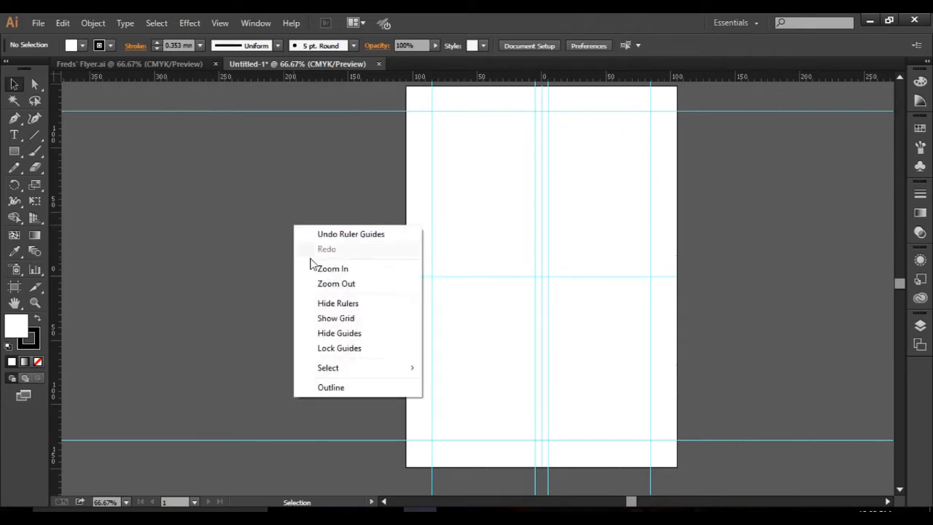
pyautogui.click(330, 350)
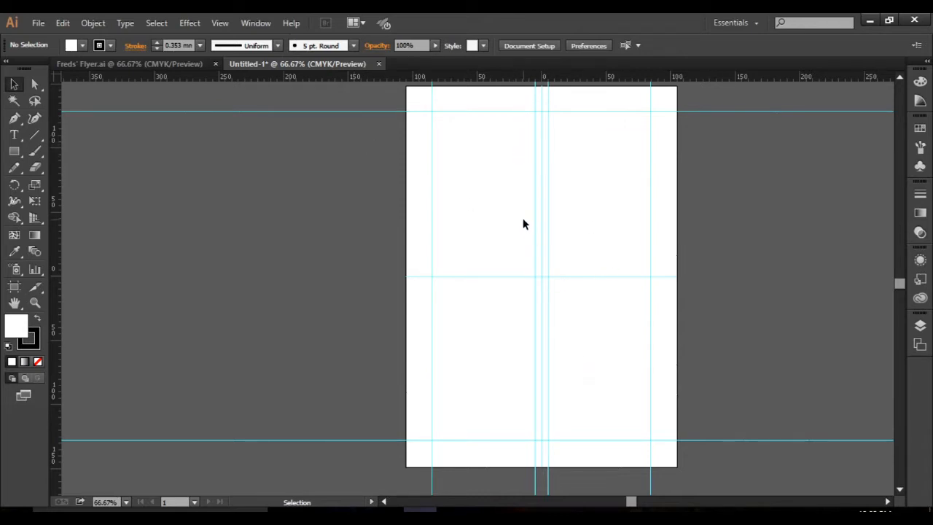
pyautogui.rightClick(335, 115)
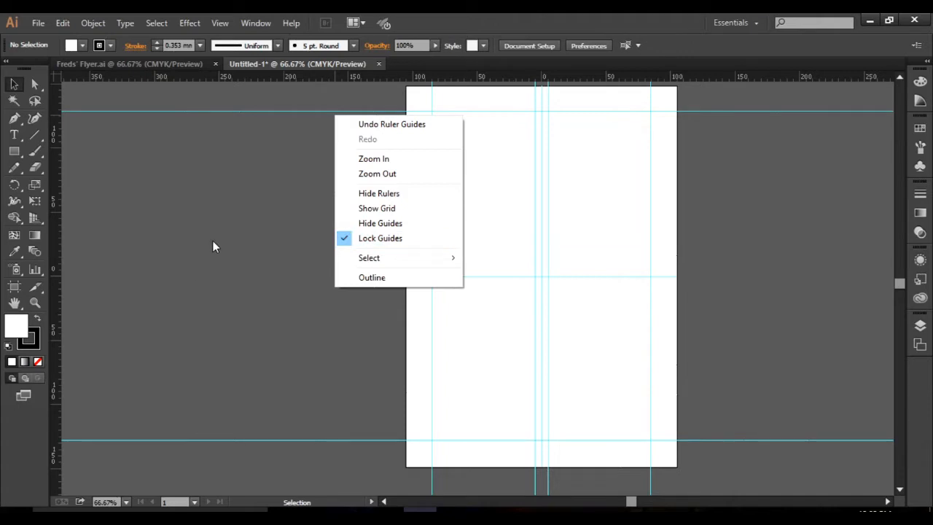
pyautogui.click(225, 267)
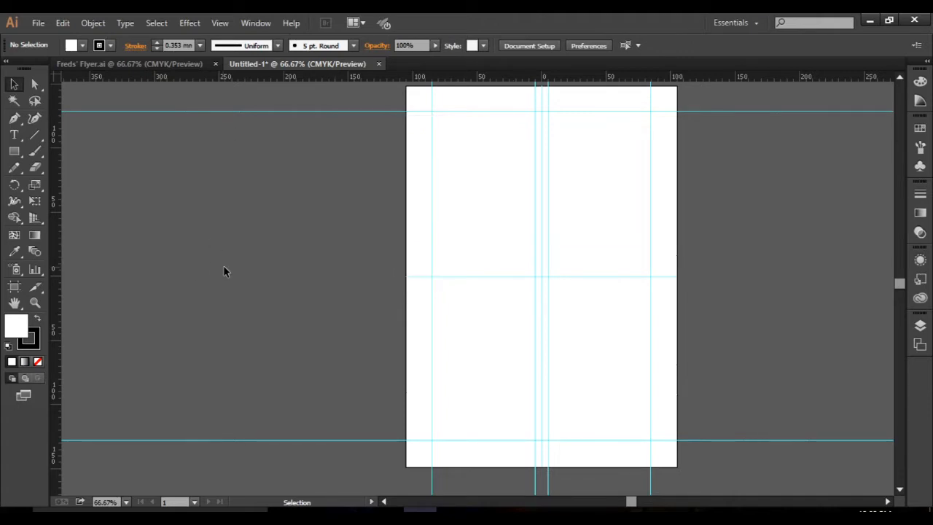
# Switch to the web browser and review the free stock image sites Pixabay, Freepik, Pexels and Unsplash.
pyautogui.moveTo(453, 516)
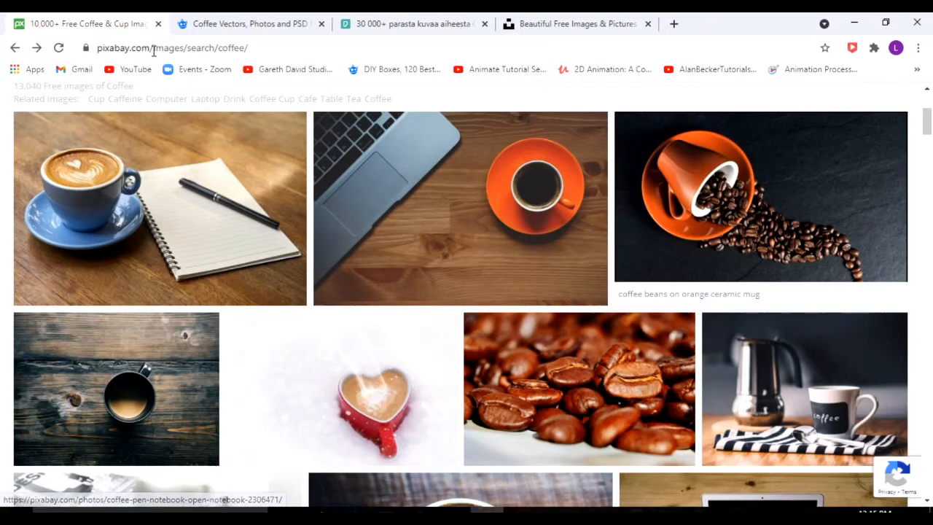
pyautogui.moveTo(151, 49); pyautogui.dragTo(77, 48)
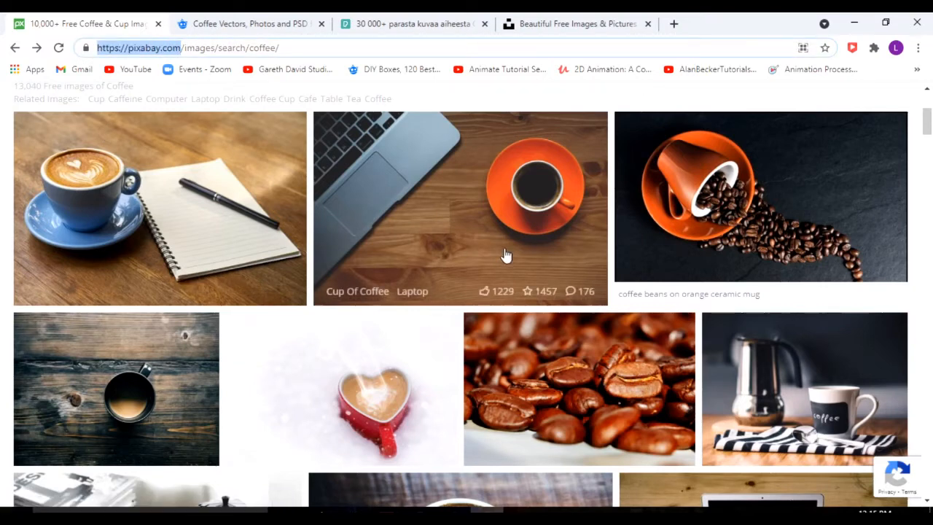
pyautogui.scroll(3, 504, 255)
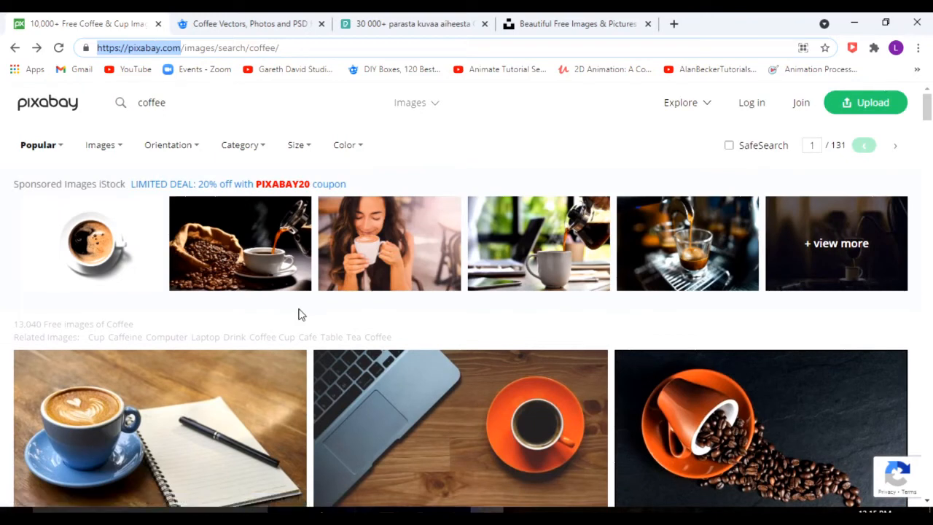
pyautogui.click(242, 23)
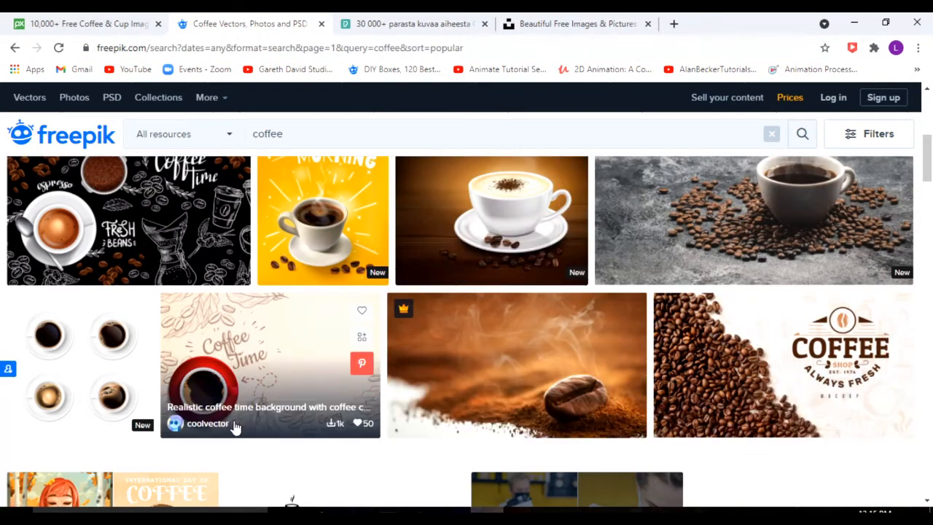
pyautogui.scroll(5, 508, 394)
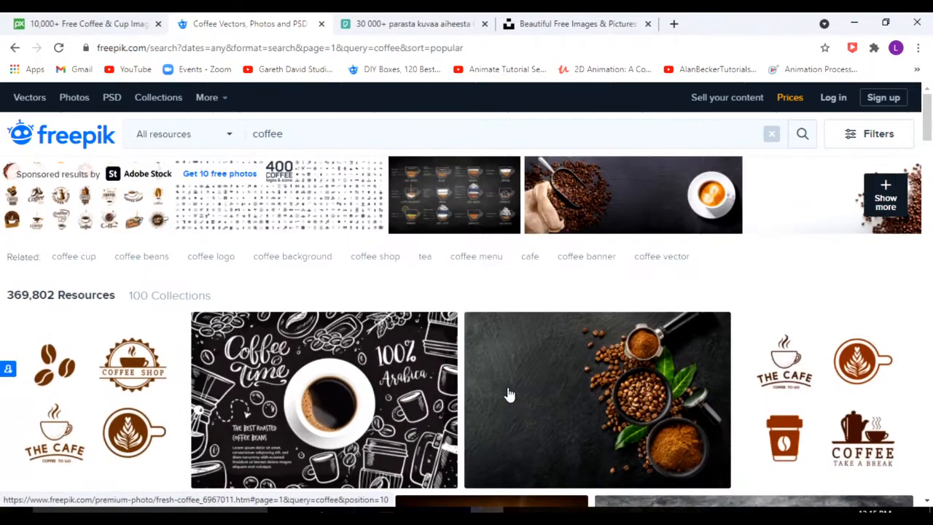
pyautogui.click(434, 26)
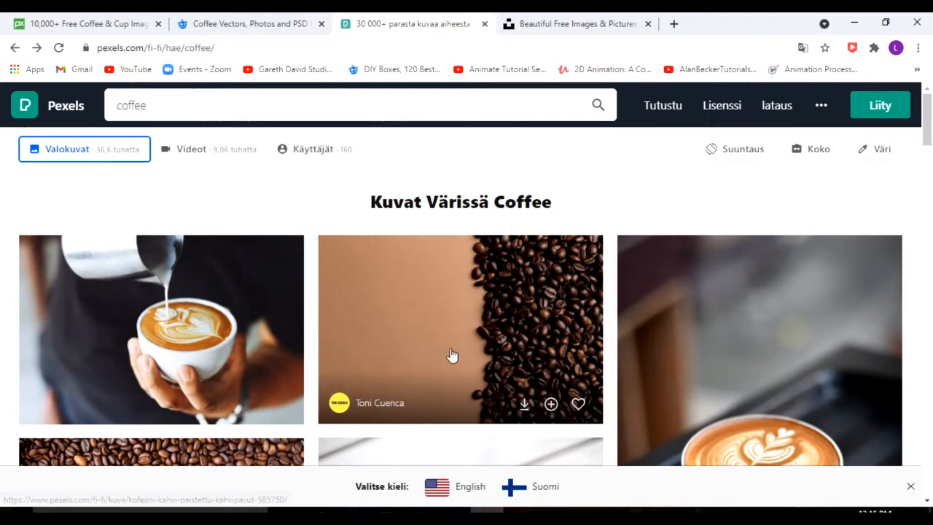
pyautogui.click(575, 26)
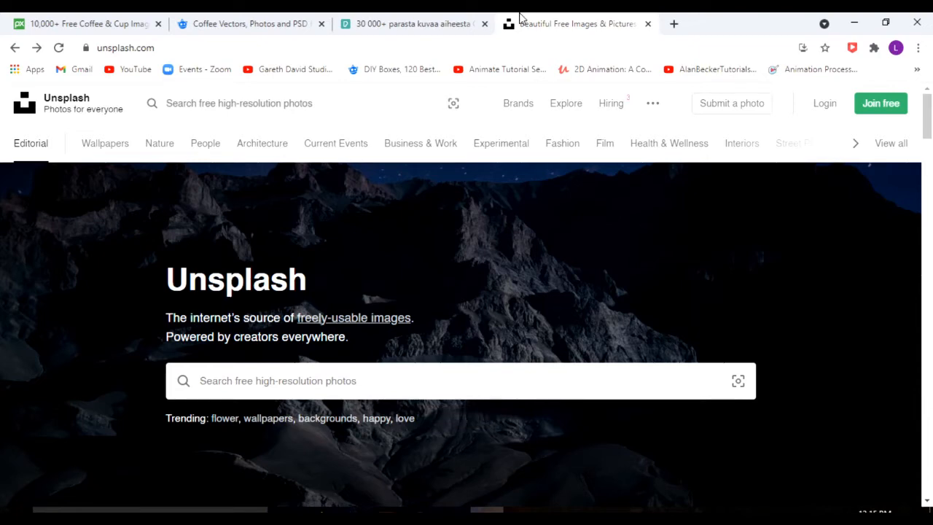
pyautogui.click(429, 23)
pyautogui.click(270, 22)
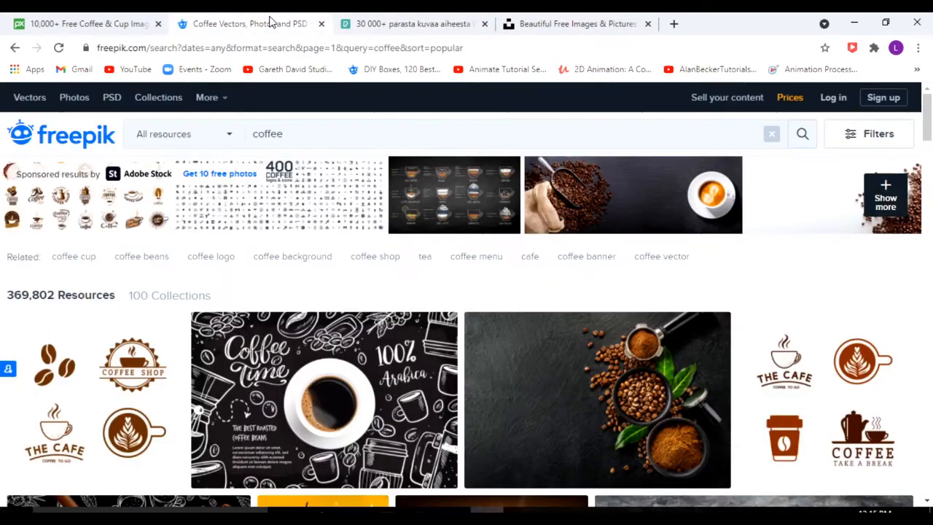
pyautogui.click(83, 27)
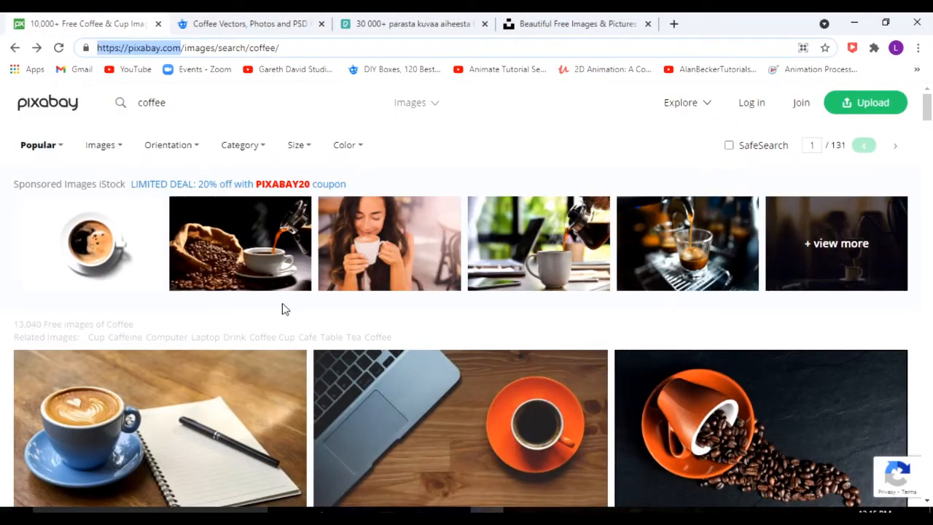
# Search Pixabay for "coffee" and look through the free image results.
pyautogui.click(207, 107)
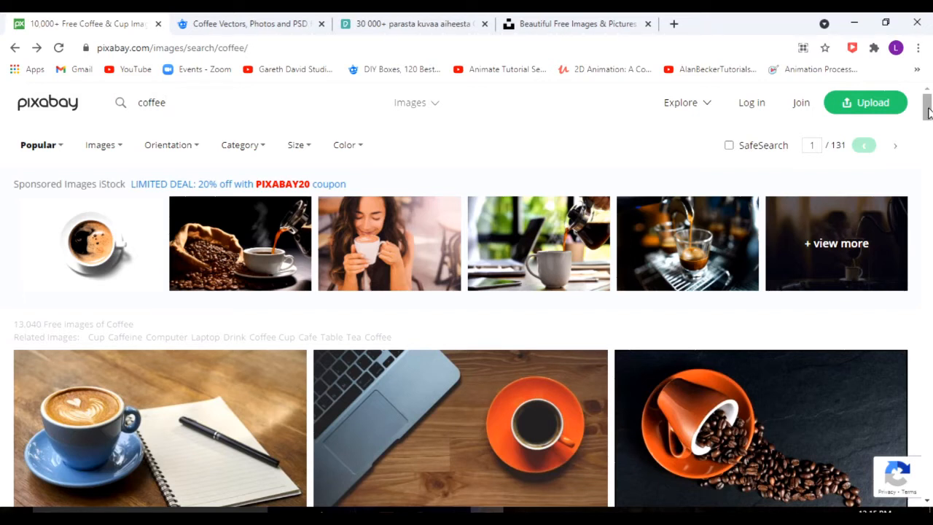
pyautogui.moveTo(180, 105); pyautogui.dragTo(93, 104)
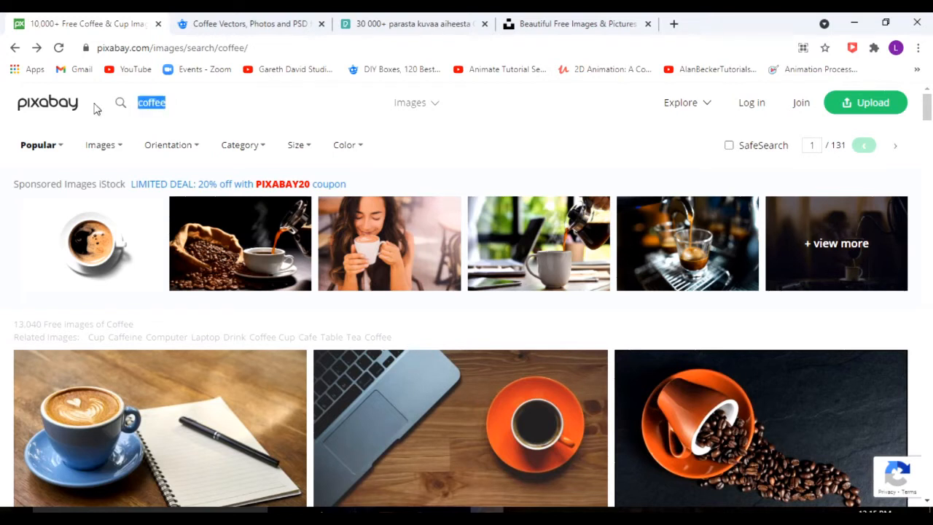
pyautogui.click(213, 110)
pyautogui.press('Return')
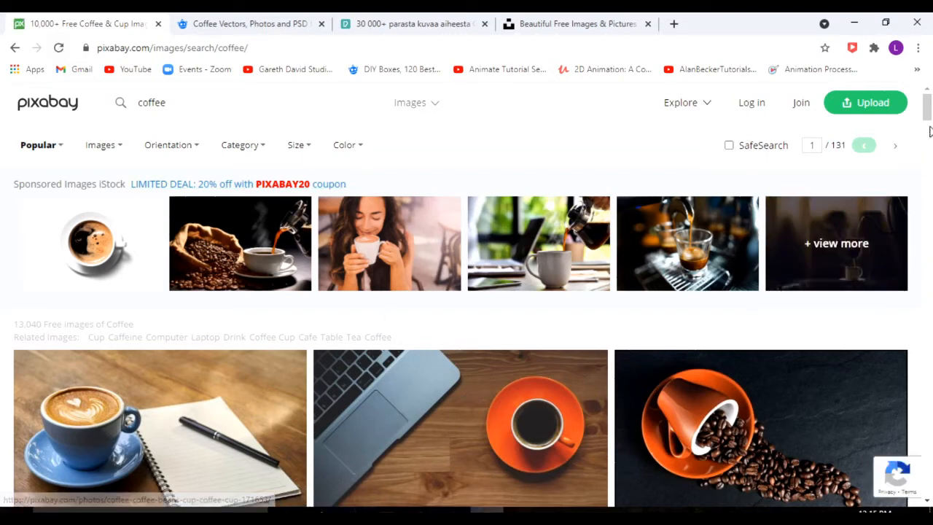
pyautogui.moveTo(927, 108); pyautogui.dragTo(928, 125)
pyautogui.scroll(-4, 430, 288)
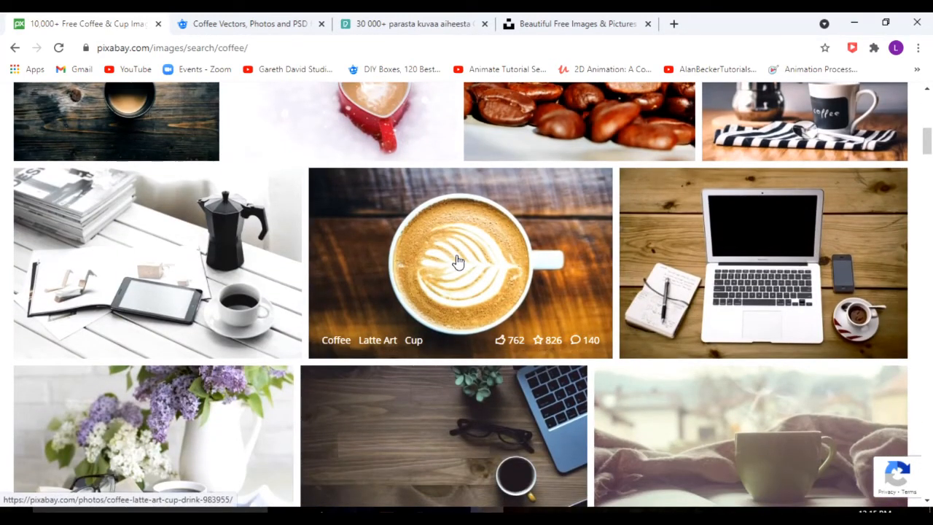
# Open the latte art cup photo on Pixabay and examine its license terms and download option.
pyautogui.click(458, 260)
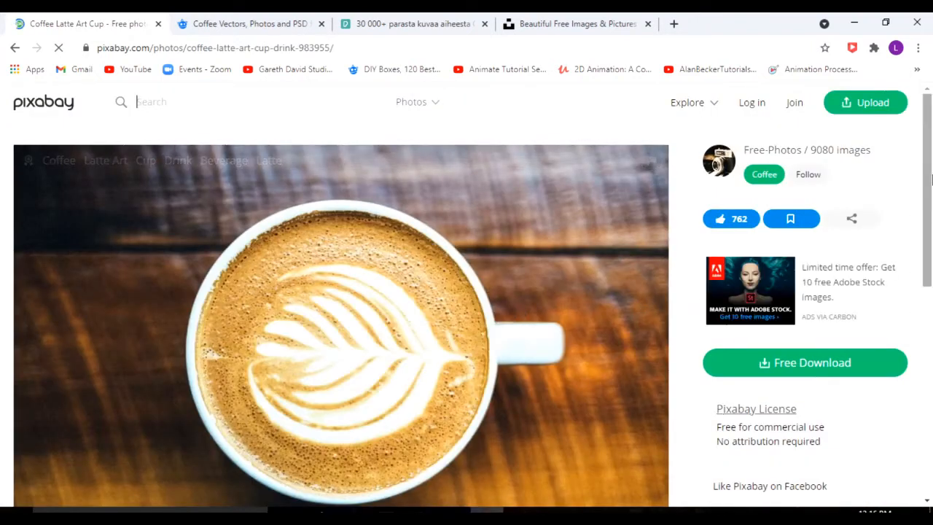
pyautogui.moveTo(929, 179); pyautogui.dragTo(929, 254)
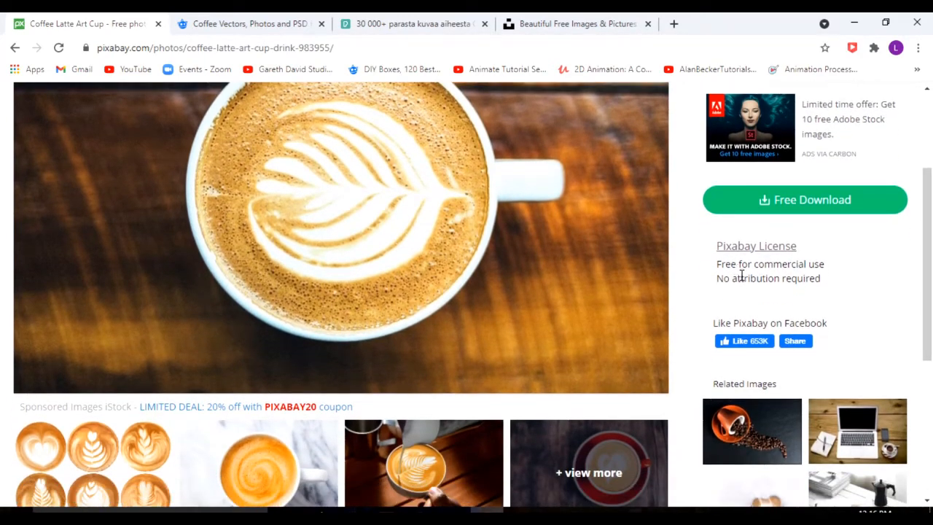
pyautogui.moveTo(931, 282)
pyautogui.mouseDown()
pyautogui.moveTo(930, 390)
pyautogui.moveTo(930, 270)
pyautogui.mouseUp()
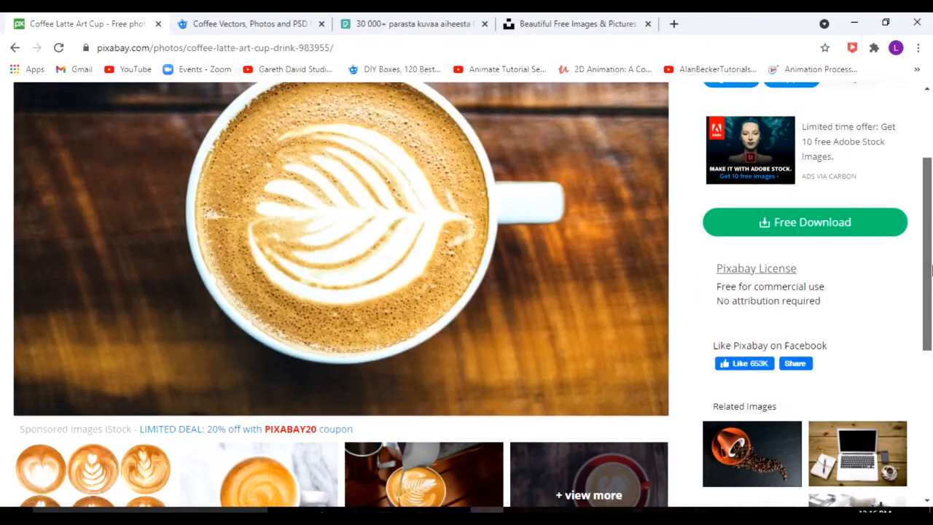
# Try to download the latte art photo as a 1920×1215 JPG, dismissing the captcha and download dialog.
pyautogui.click(816, 234)
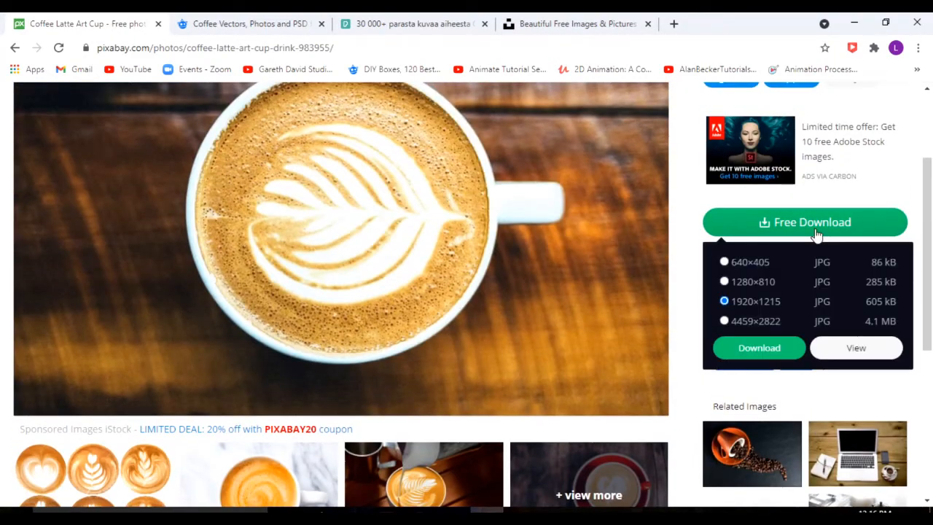
pyautogui.click(777, 357)
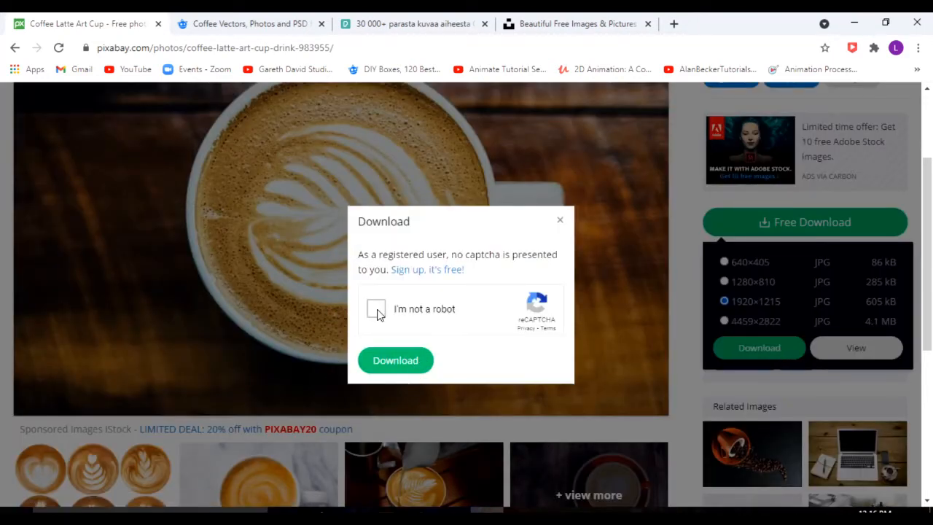
pyautogui.click(376, 309)
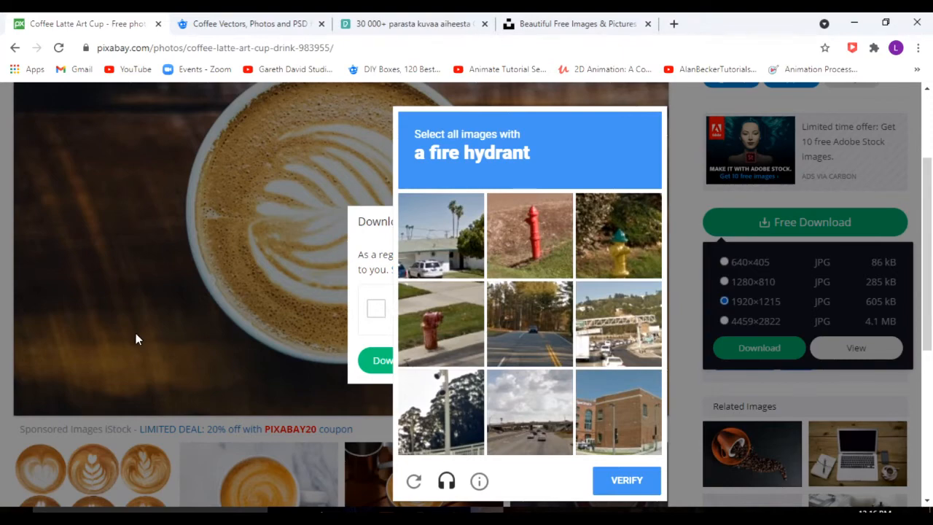
pyautogui.click(183, 356)
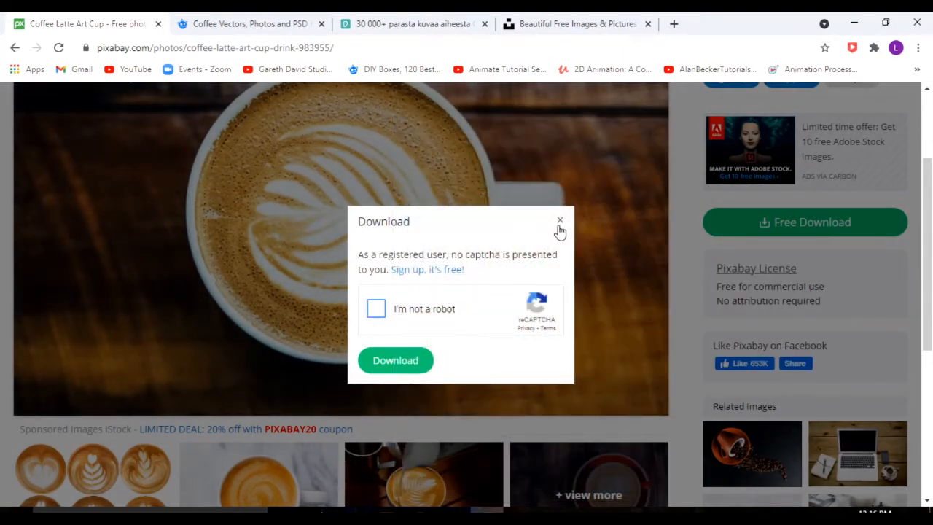
pyautogui.click(560, 220)
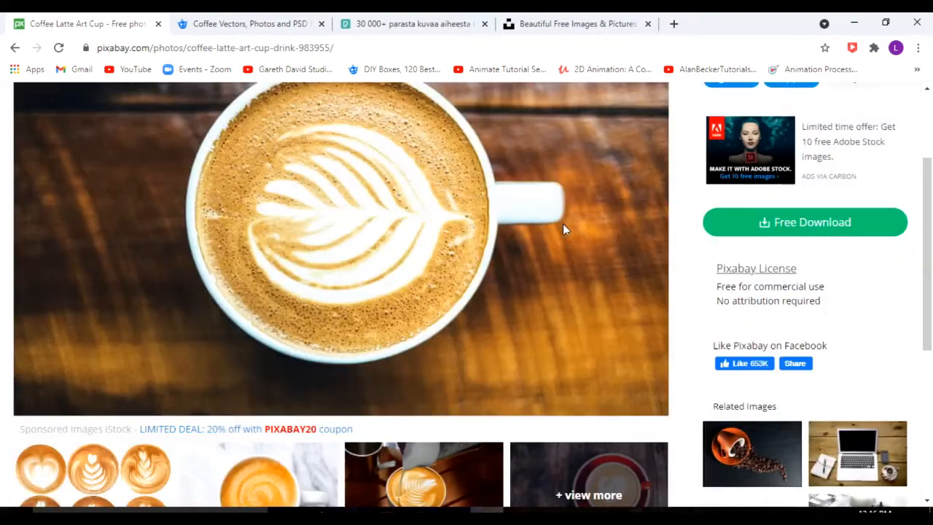
# Look through Freepik's coffee results and open the free vector "Realistic coffee background with drawings".
pyautogui.click(243, 24)
pyautogui.click(326, 133)
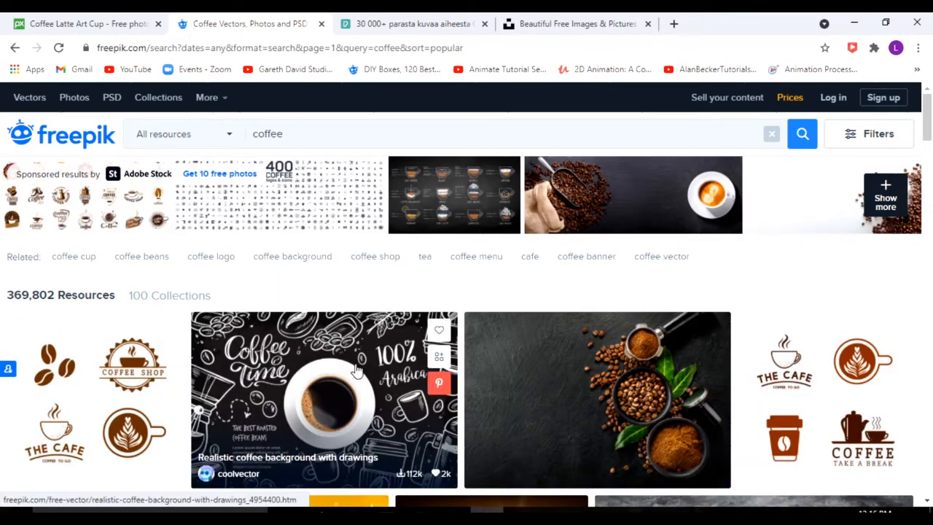
pyautogui.scroll(-5, 271, 368)
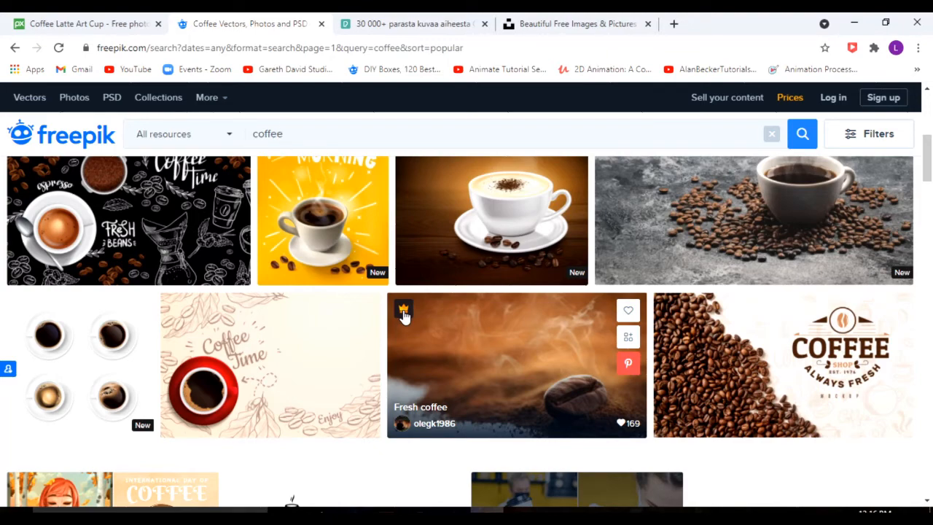
pyautogui.scroll(5, 403, 315)
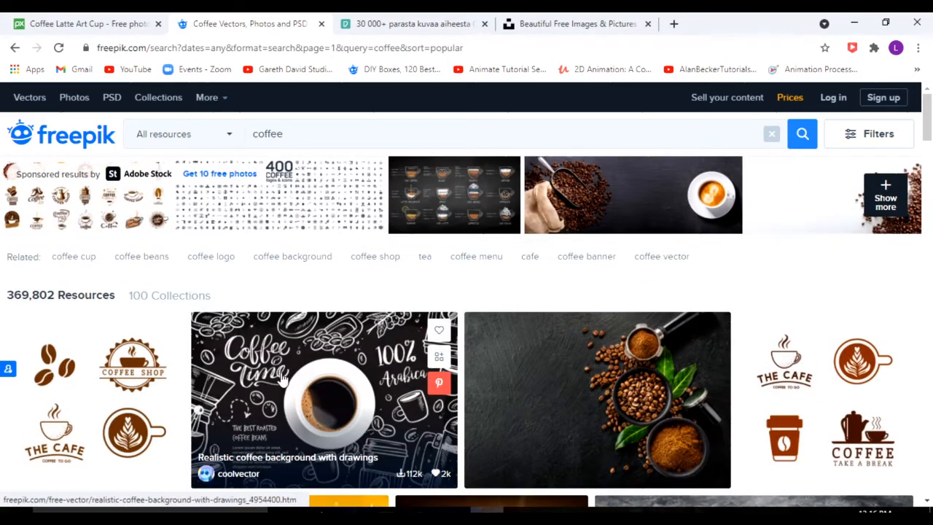
pyautogui.click(322, 360)
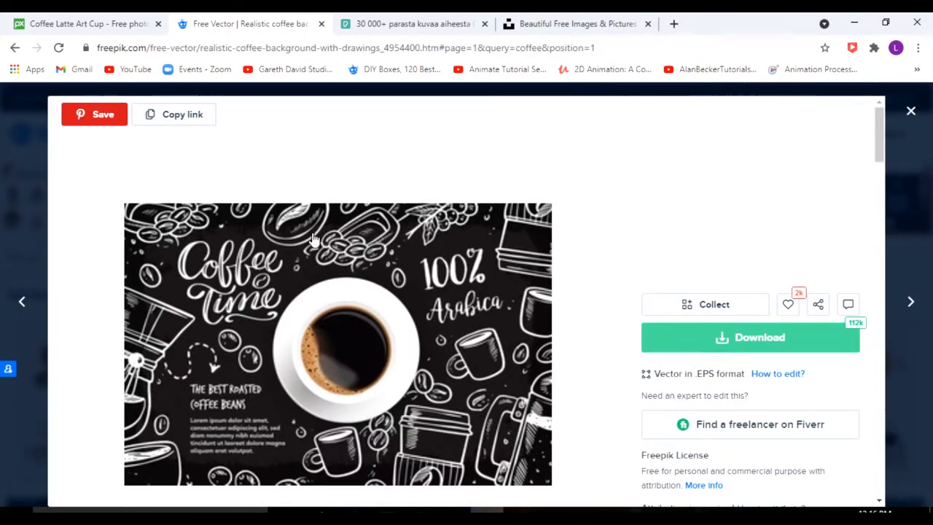
# Try the free download of the coffee background vector, cancelling the file save and copying the attribution link.
pyautogui.click(750, 350)
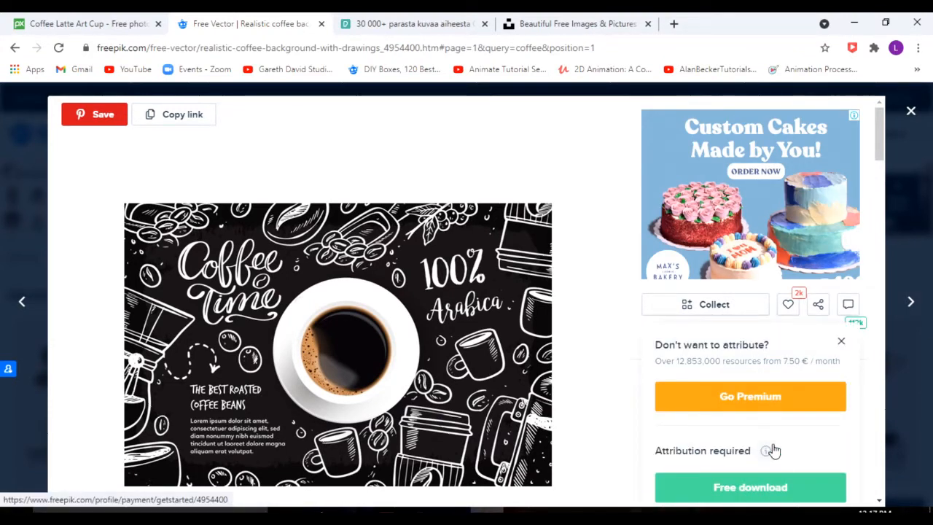
pyautogui.scroll(-5, 760, 464)
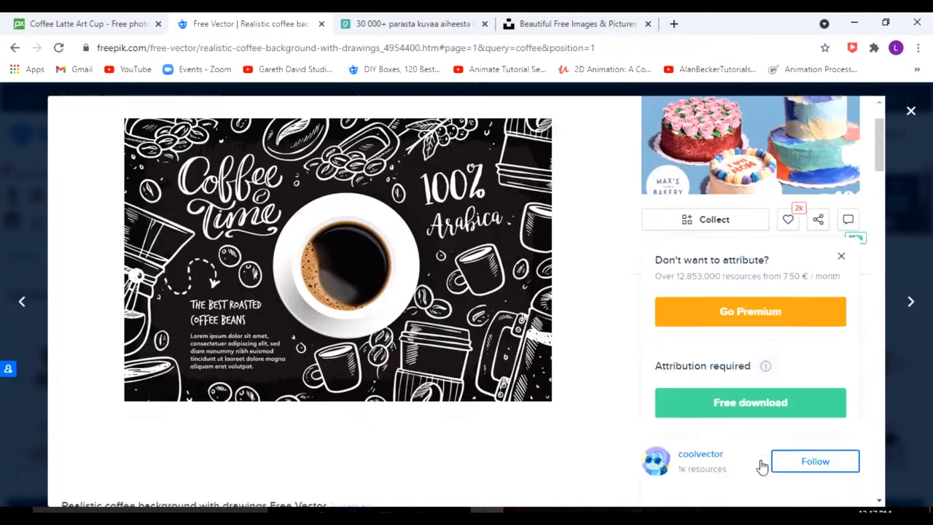
pyautogui.scroll(5, 761, 467)
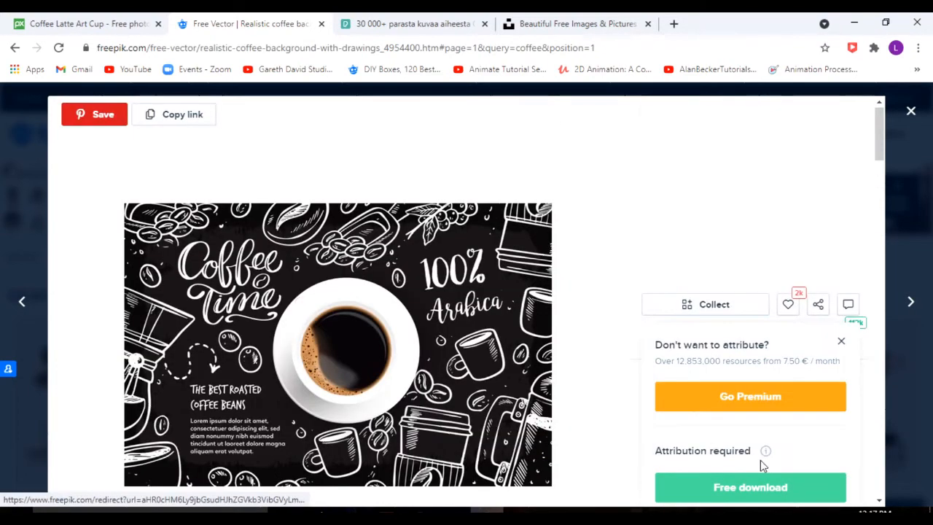
pyautogui.click(739, 492)
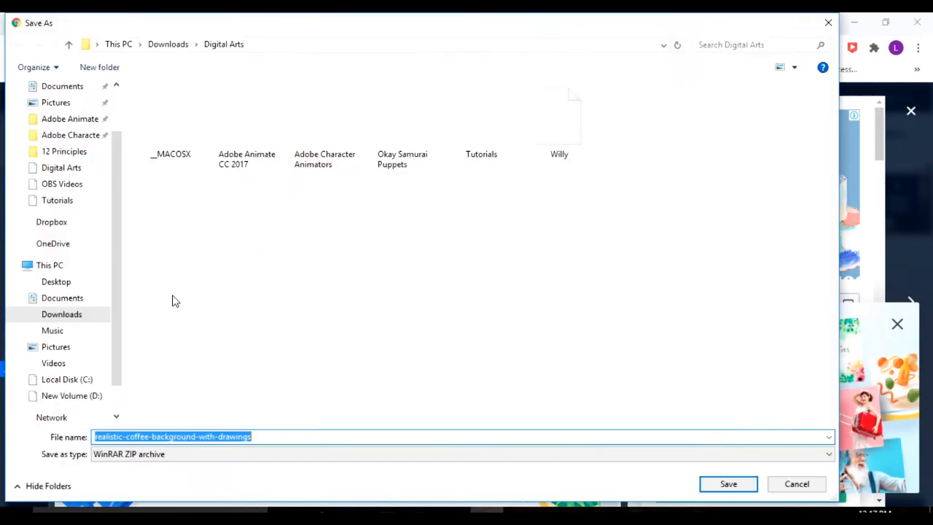
pyautogui.click(828, 22)
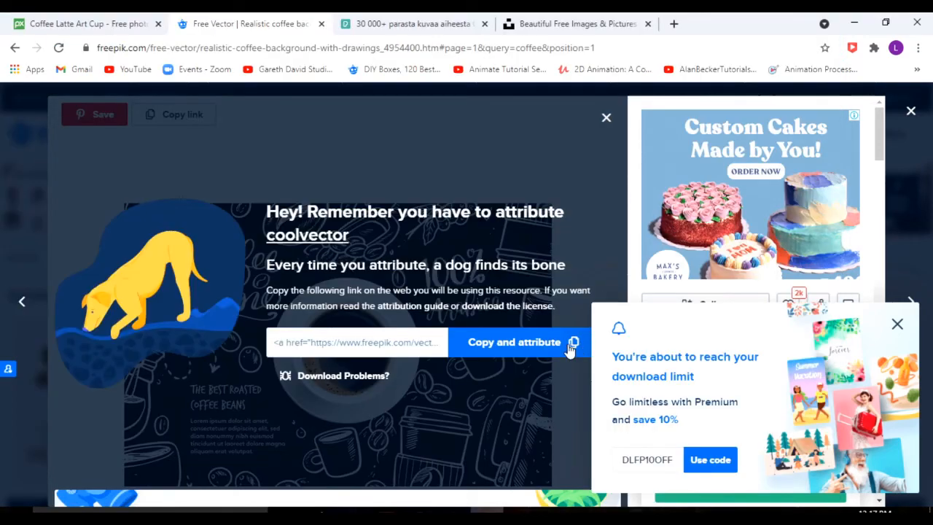
pyautogui.click(513, 347)
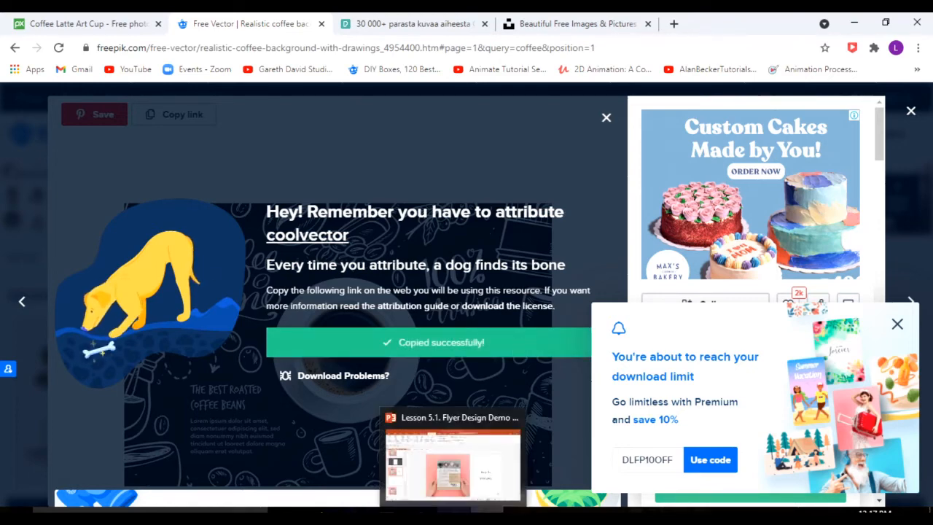
# Switch to Illustrator and paste the copied Freepik attribution as a text line in the upper half of the blank flyer.
pyautogui.click(386, 514)
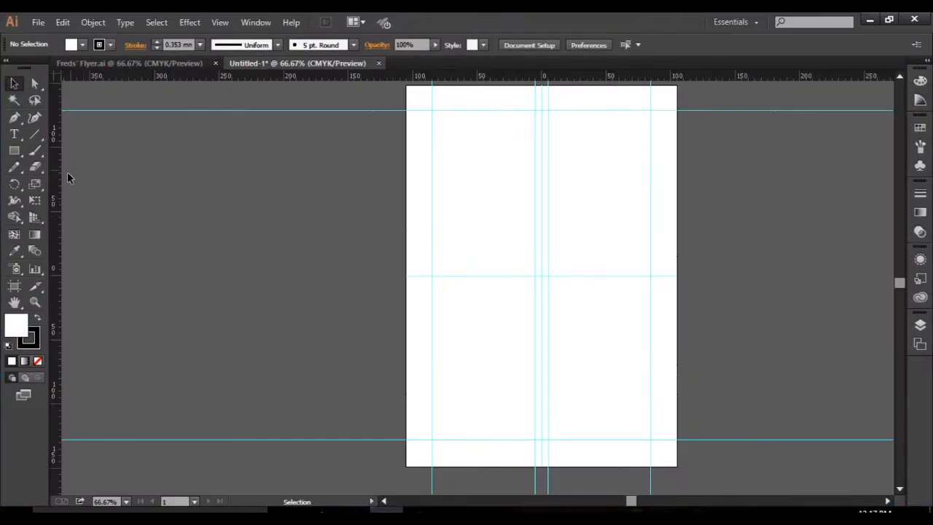
pyautogui.click(14, 134)
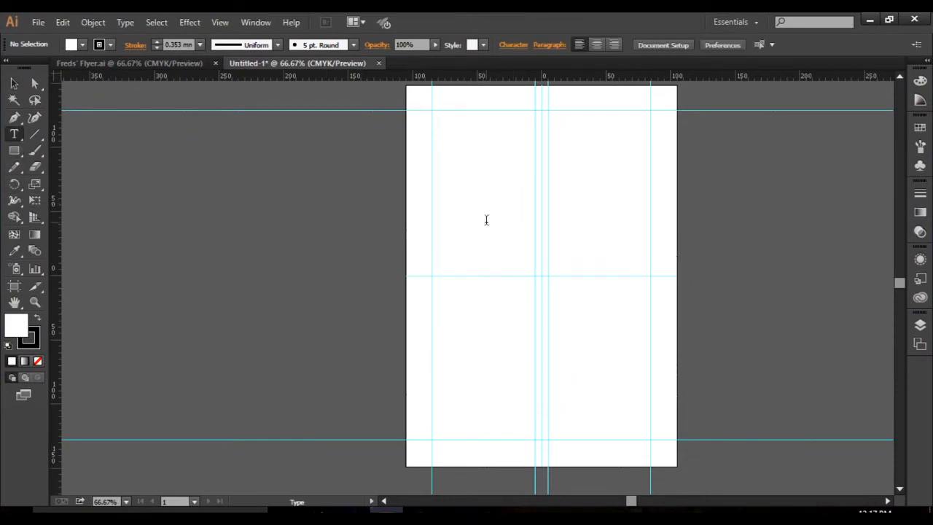
pyautogui.click(485, 219)
pyautogui.hotkey('ctrl', 'v')
pyautogui.keyDown('ctrl'); pyautogui.click(504, 252); pyautogui.keyUp('ctrl')
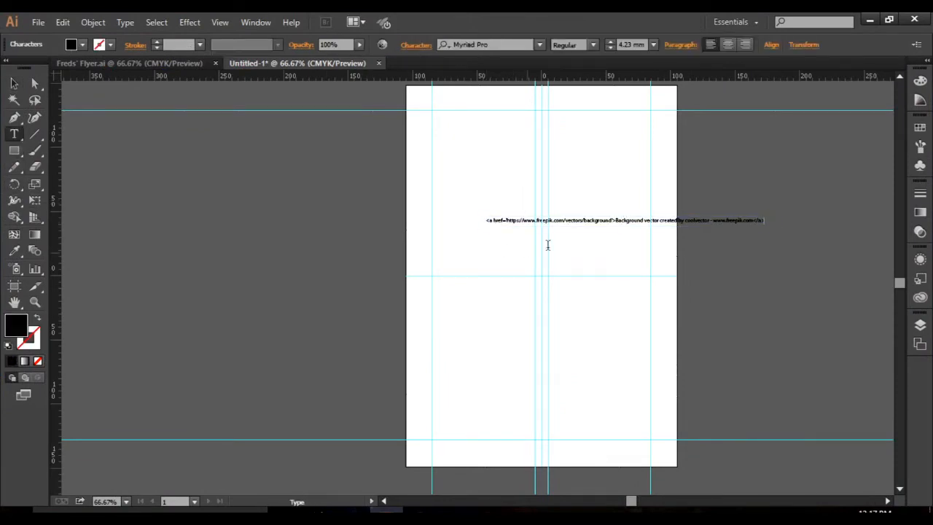
pyautogui.scroll(3, 620, 237)
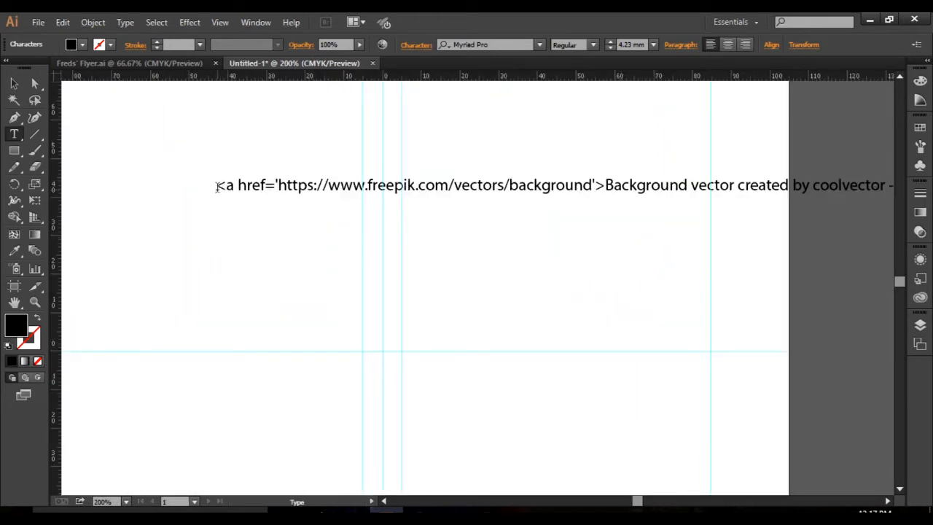
pyautogui.moveTo(217, 187); pyautogui.dragTo(605, 187)
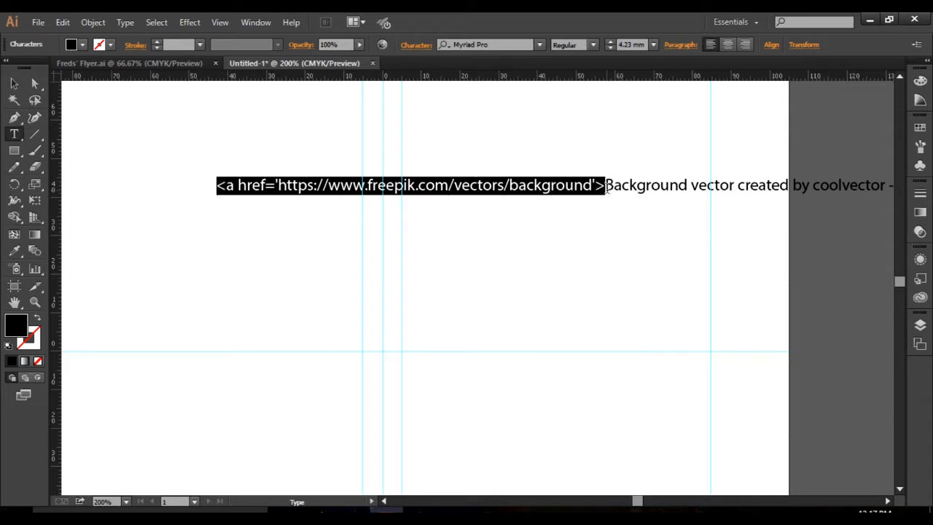
pyautogui.press('BackSpace')
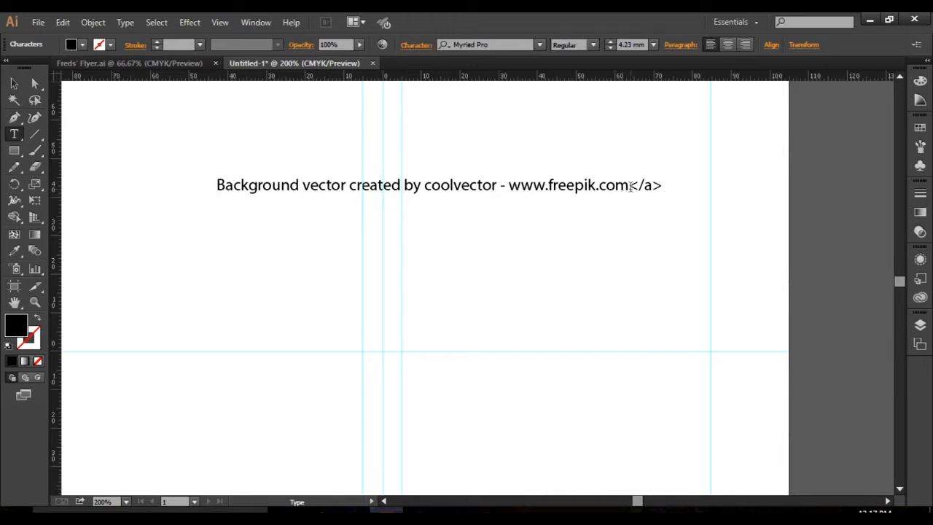
pyautogui.moveTo(629, 185); pyautogui.dragTo(686, 186)
pyautogui.press('BackSpace')
pyautogui.press('Escape')
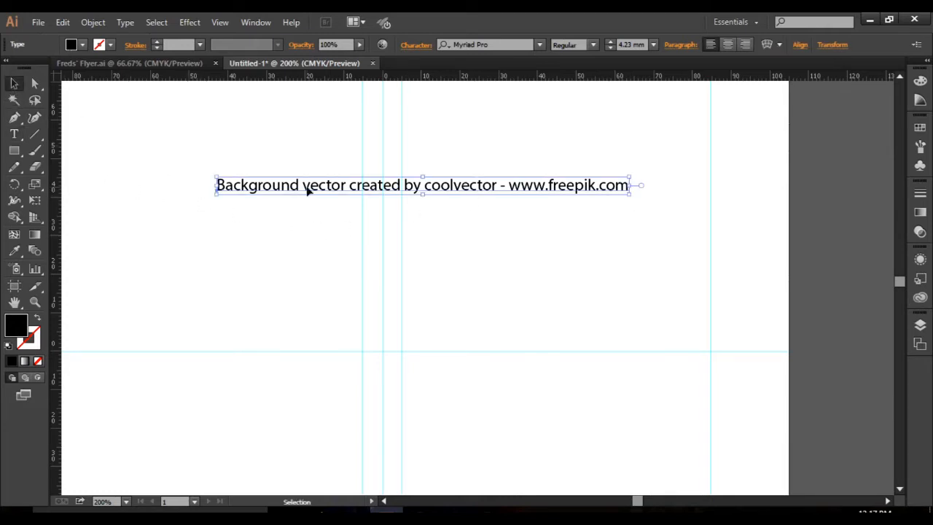
# Delete the attribution text and check the finished Freds' Flyer.ai for reference, returning to the untitled document.
pyautogui.press('Delete')
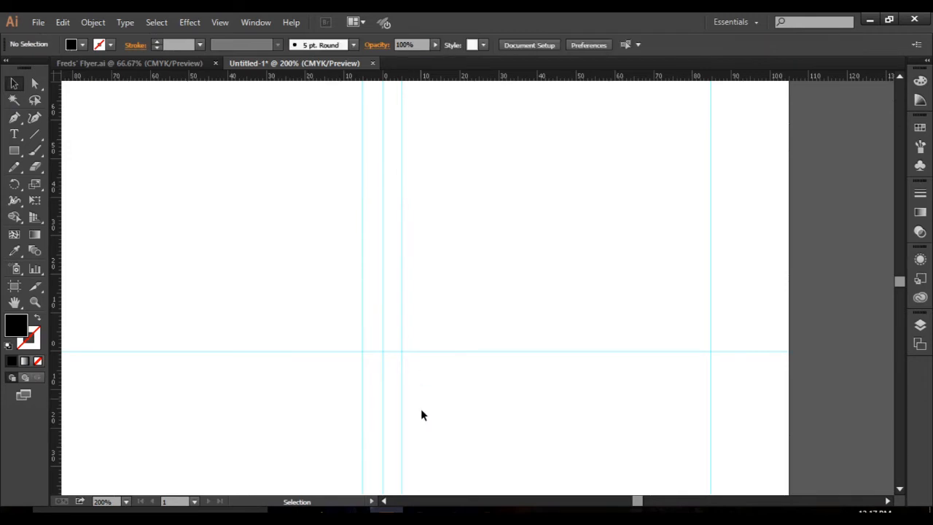
pyautogui.click(153, 64)
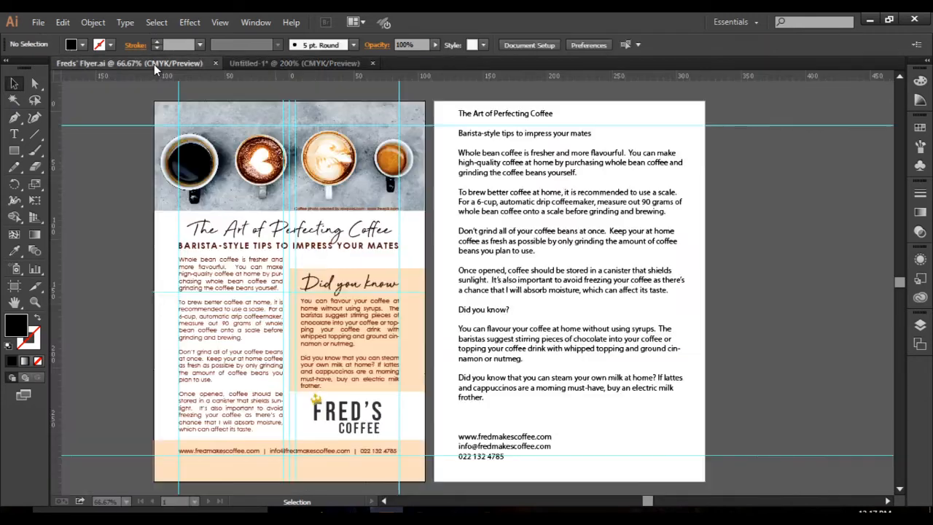
pyautogui.click(299, 64)
# Switch to Chrome, close Freepik's attribution notice and open the latte-pouring photo from Pexels' coffee results.
pyautogui.hotkey('alt', 'Tab')
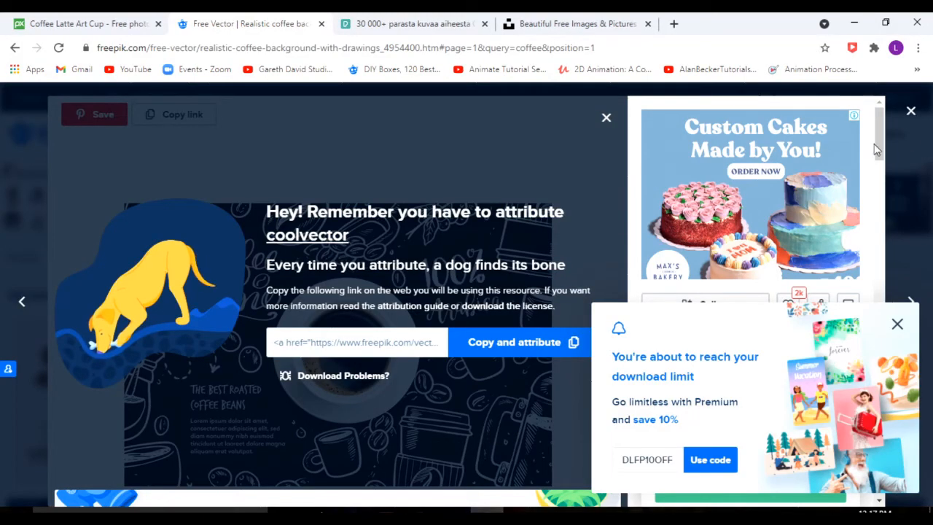
pyautogui.click(604, 121)
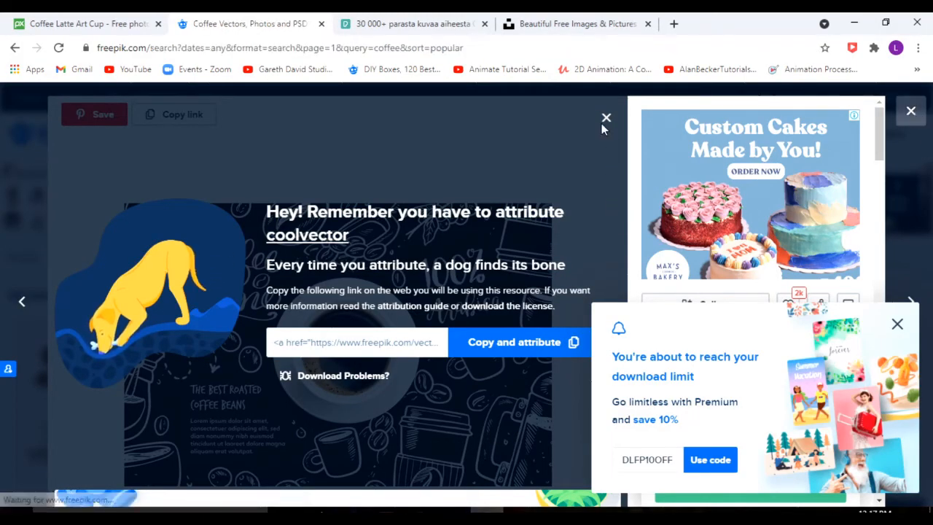
pyautogui.click(420, 24)
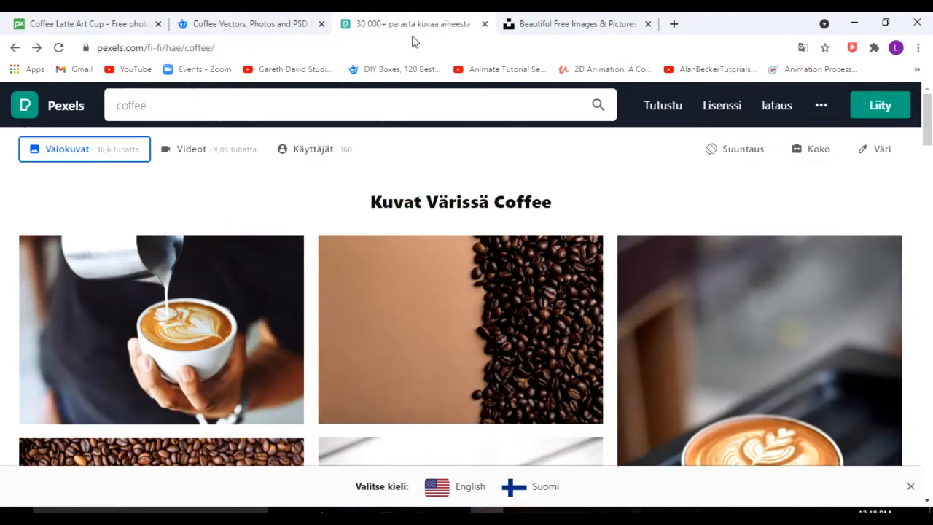
pyautogui.click(208, 338)
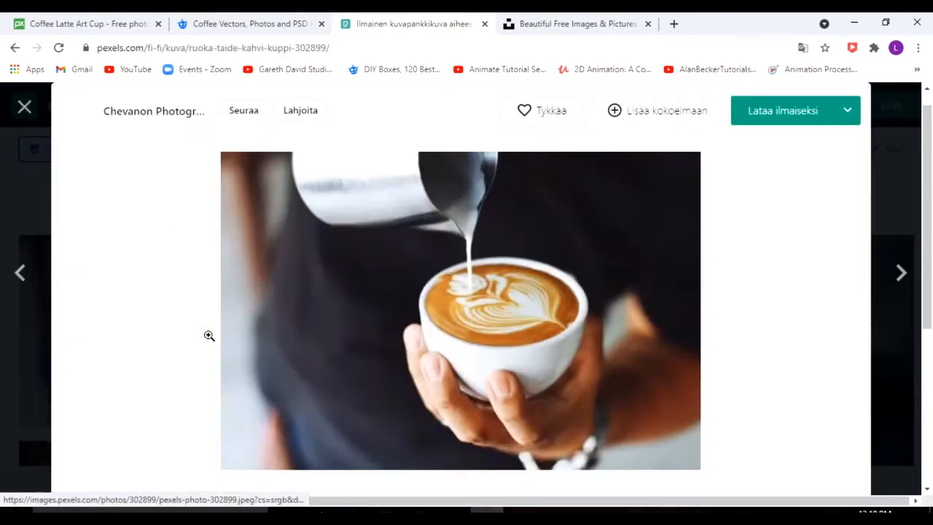
# Try the free download of the latte-pouring photo, cancelling the file save, and highlight the photographer credit.
pyautogui.click(782, 114)
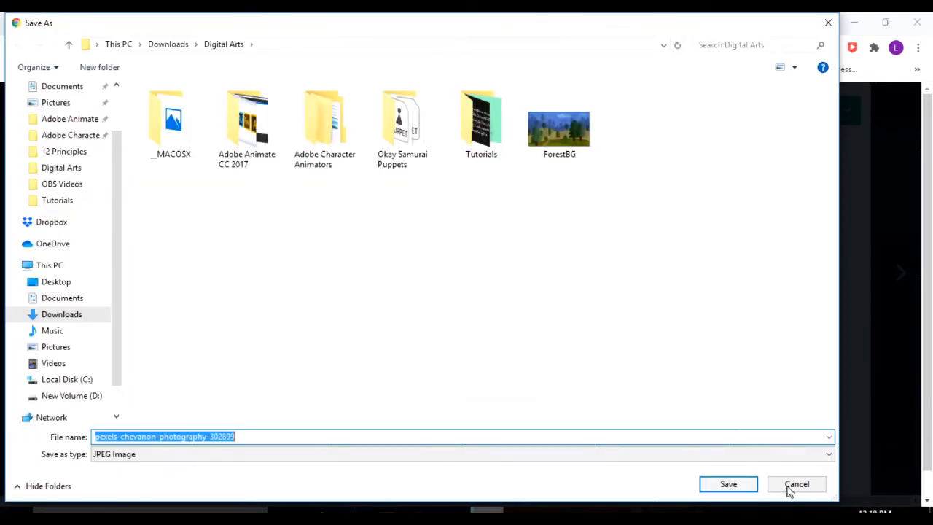
pyautogui.click(809, 487)
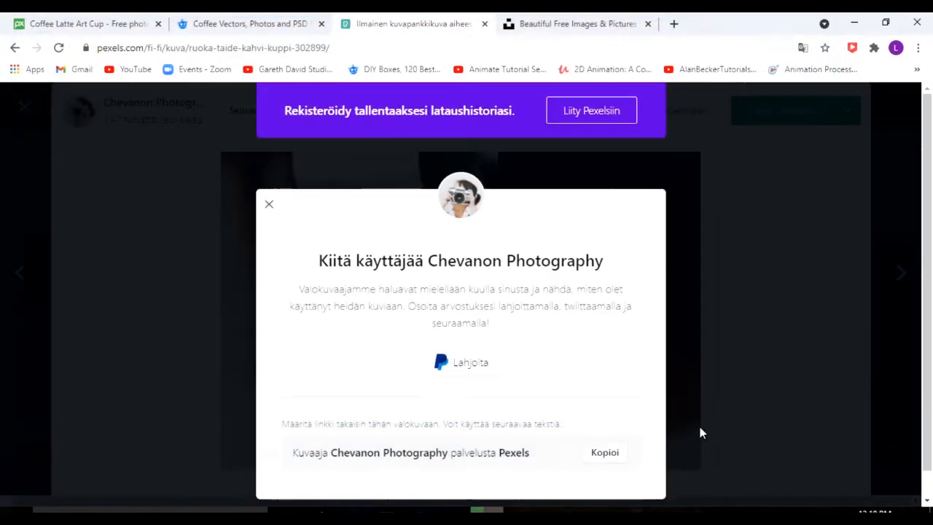
pyautogui.moveTo(433, 260); pyautogui.dragTo(644, 265)
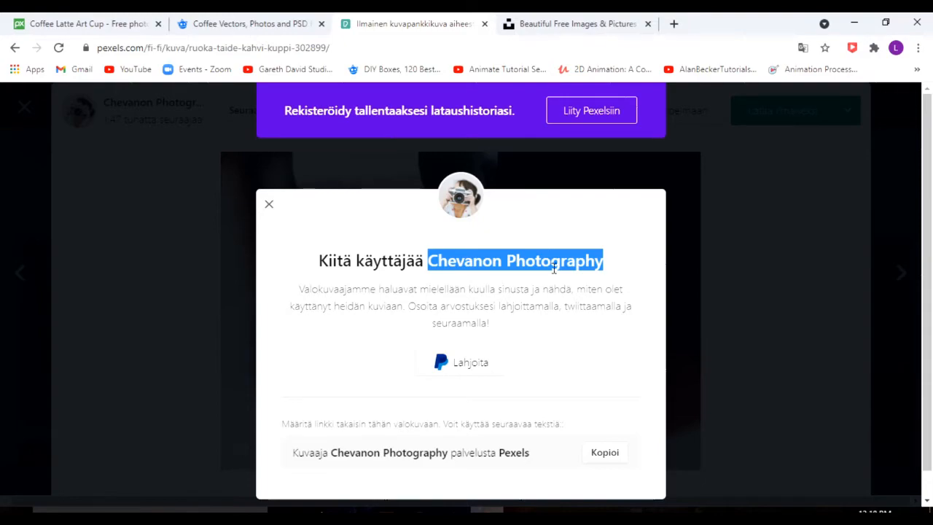
# Return to Illustrator and restore the deleted coolvector attribution text in the untitled document.
pyautogui.hotkey('alt', 'Tab')
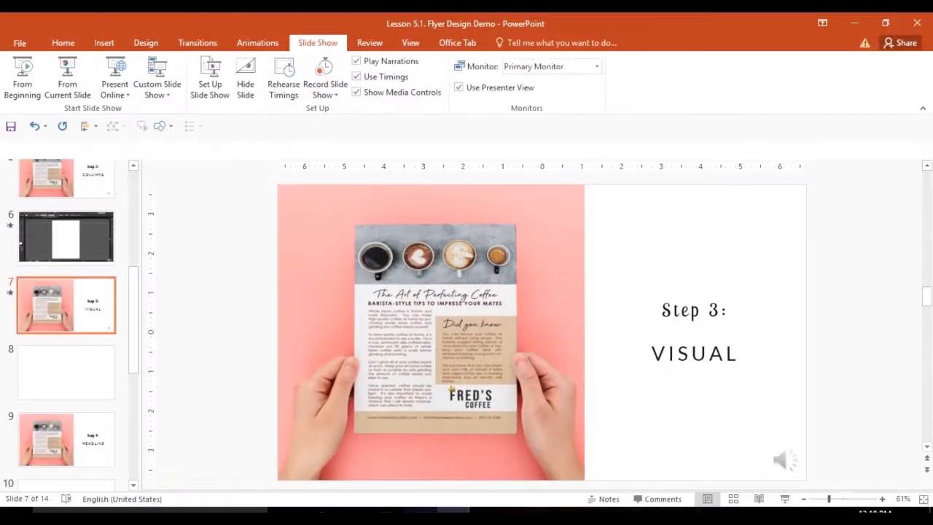
pyautogui.click(388, 511)
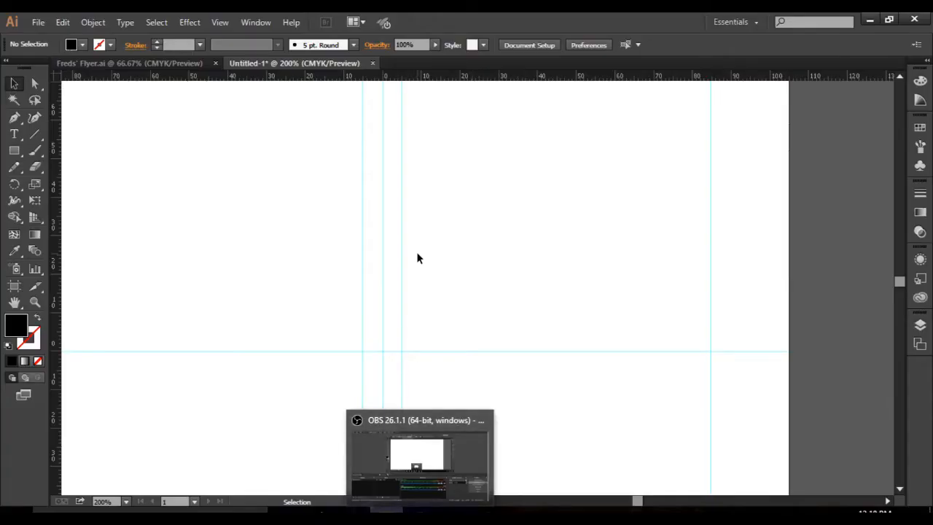
pyautogui.hotkey('ctrl', 'v')
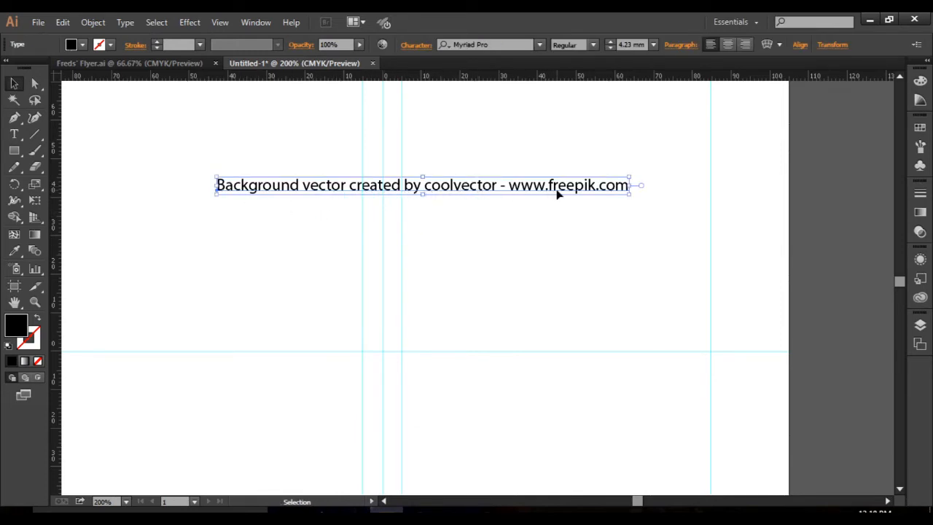
# Switch back to Chrome and search Unsplash for "coffee" photos.
pyautogui.click(475, 509)
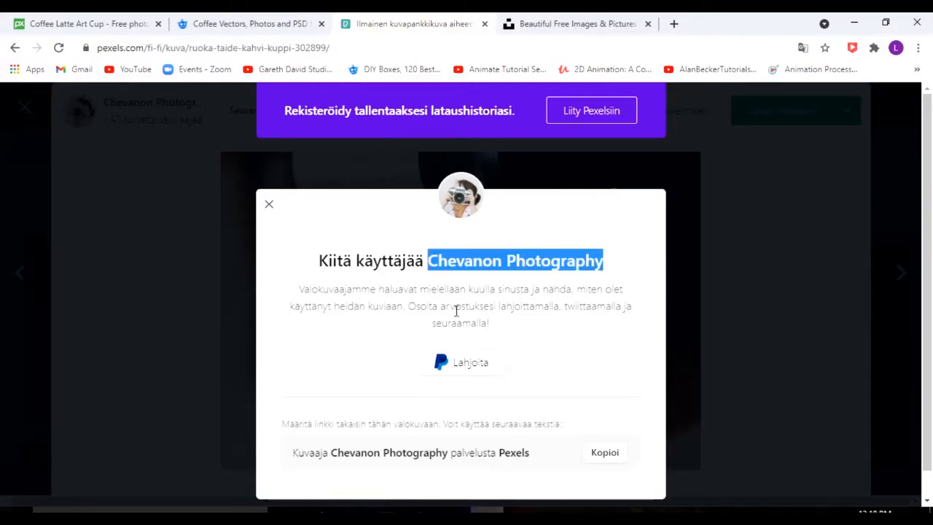
pyautogui.click(571, 24)
pyautogui.click(320, 392)
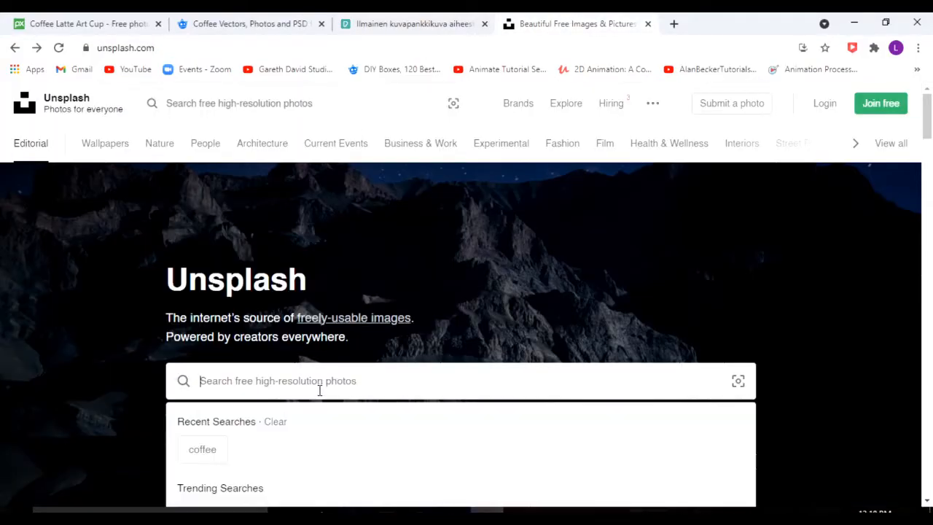
pyautogui.write('coffee')
pyautogui.press('Return')
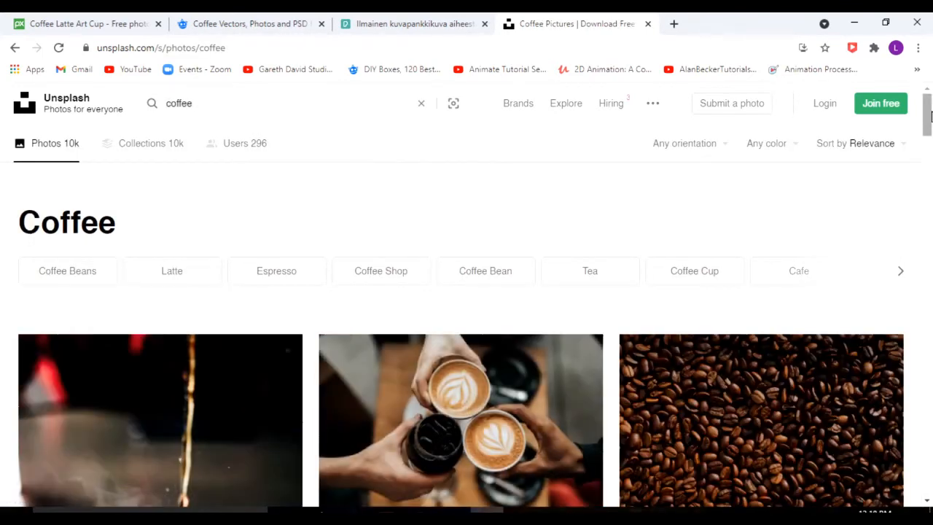
# Open the Unsplash photo of three hands holding coffee drinks and download it for free as a JPEG to the Desktop.
pyautogui.moveTo(930, 111)
pyautogui.mouseDown()
pyautogui.moveTo(931, 153)
pyautogui.moveTo(930, 129)
pyautogui.mouseUp()
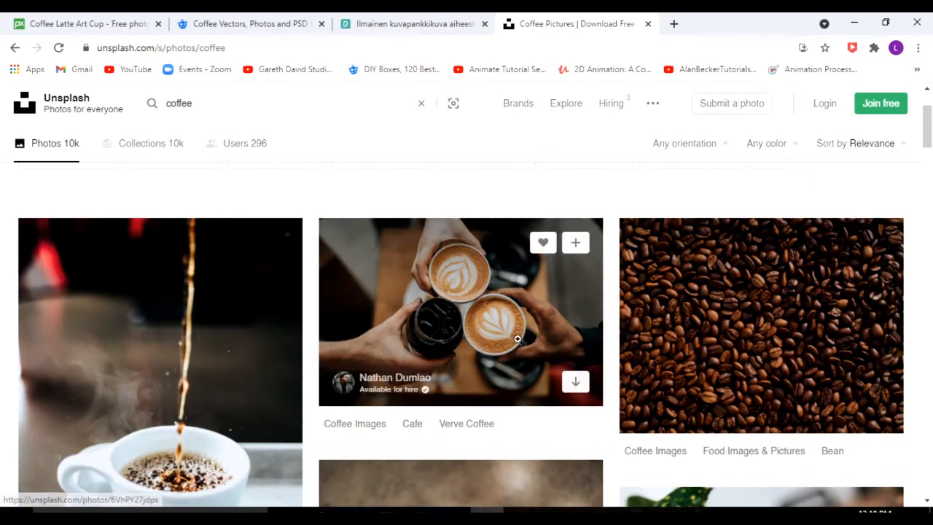
pyautogui.click(460, 323)
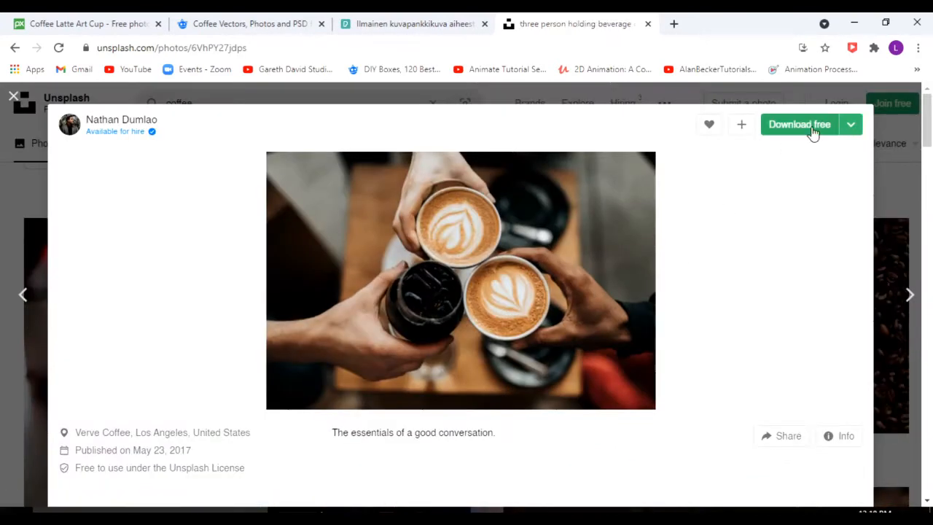
pyautogui.click(815, 127)
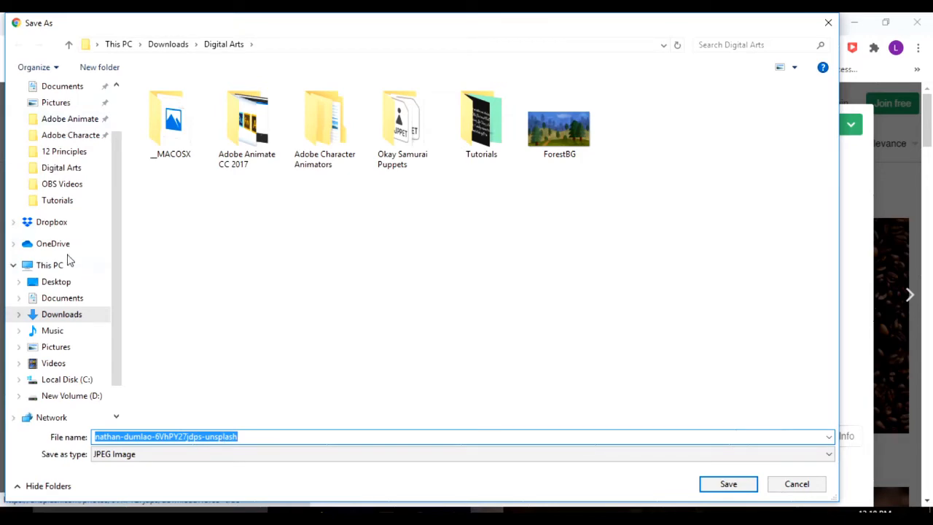
pyautogui.click(65, 284)
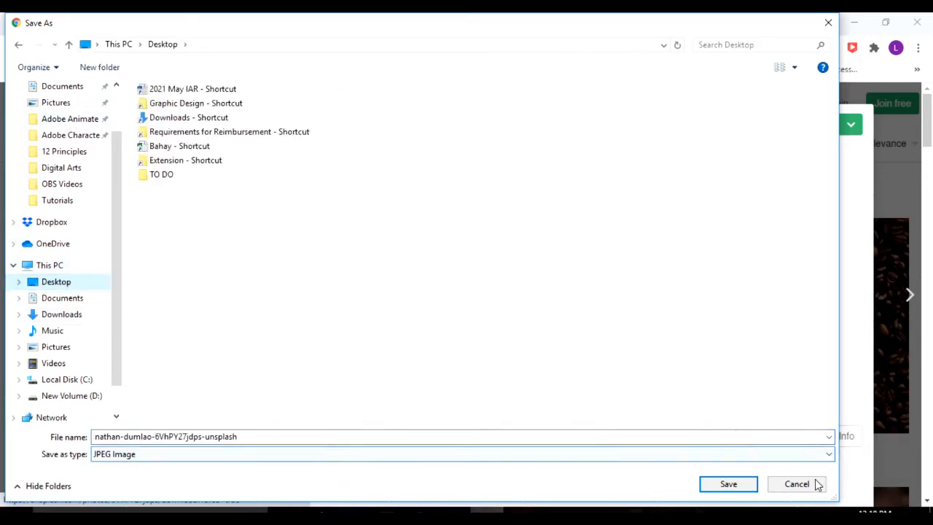
pyautogui.click(729, 484)
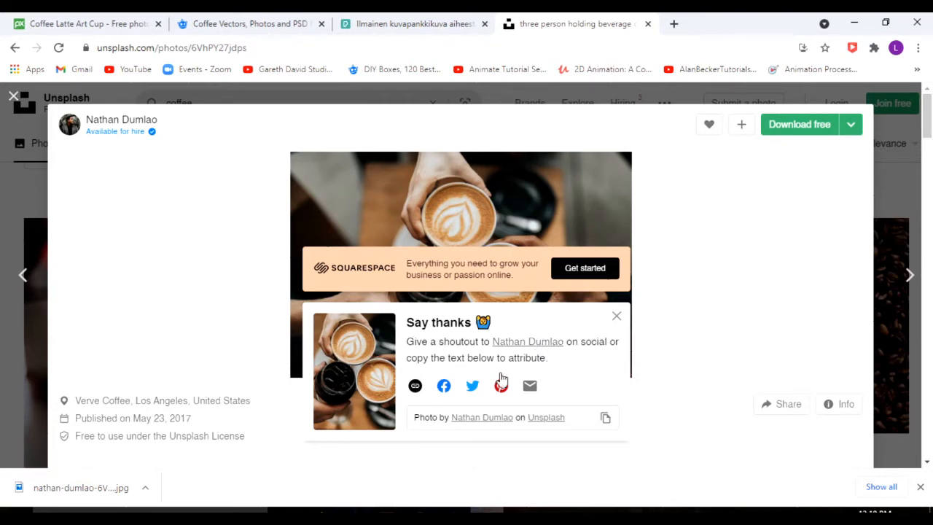
# Review the open Pixabay, Freepik, Pexels and Unsplash pages once more to compare the free image sources.
pyautogui.click(397, 22)
pyautogui.click(225, 20)
pyautogui.click(80, 22)
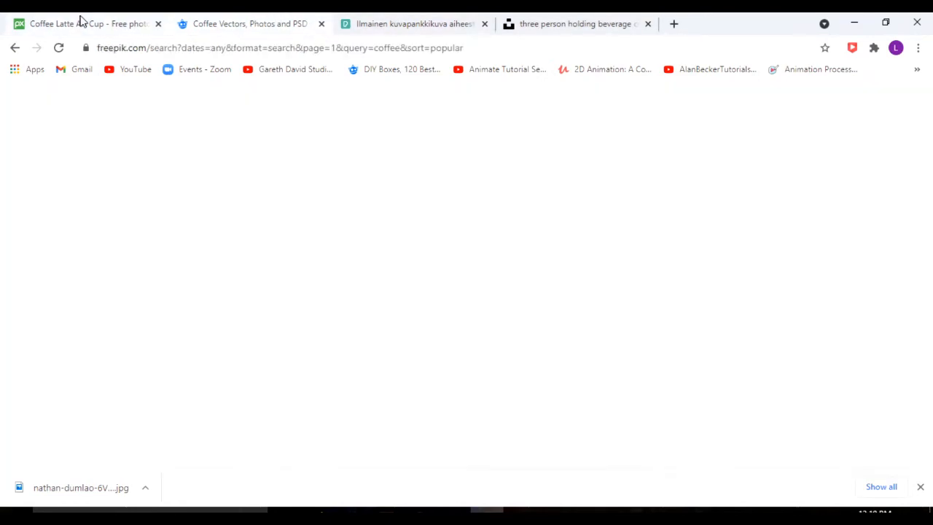
pyautogui.click(215, 24)
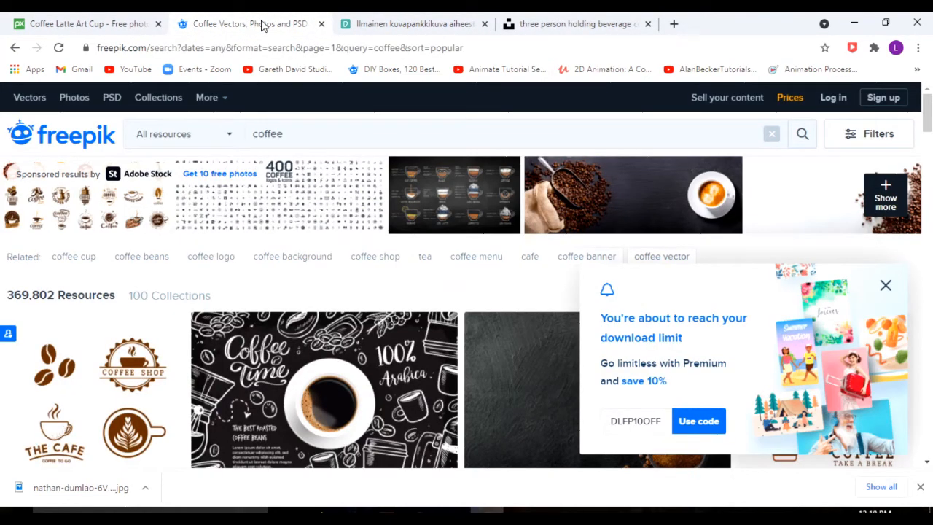
pyautogui.click(94, 24)
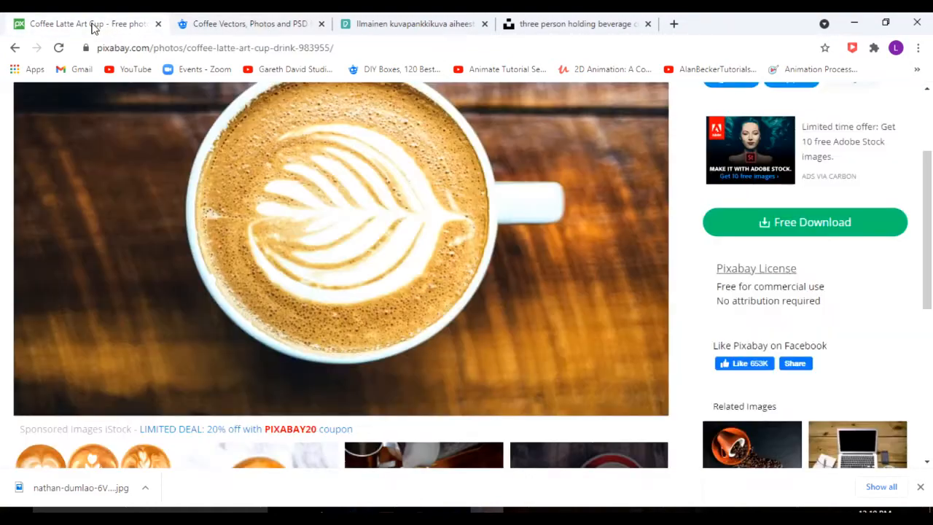
pyautogui.click(260, 26)
pyautogui.click(428, 28)
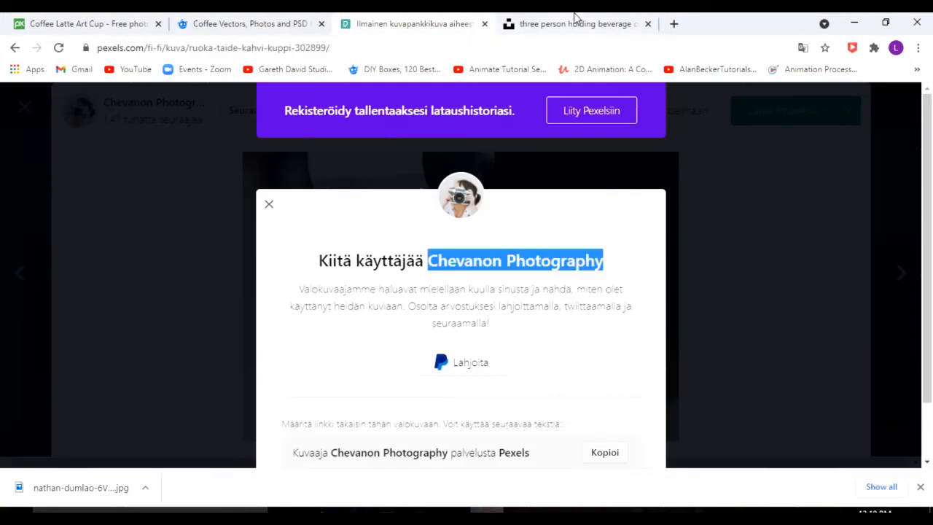
pyautogui.click(574, 26)
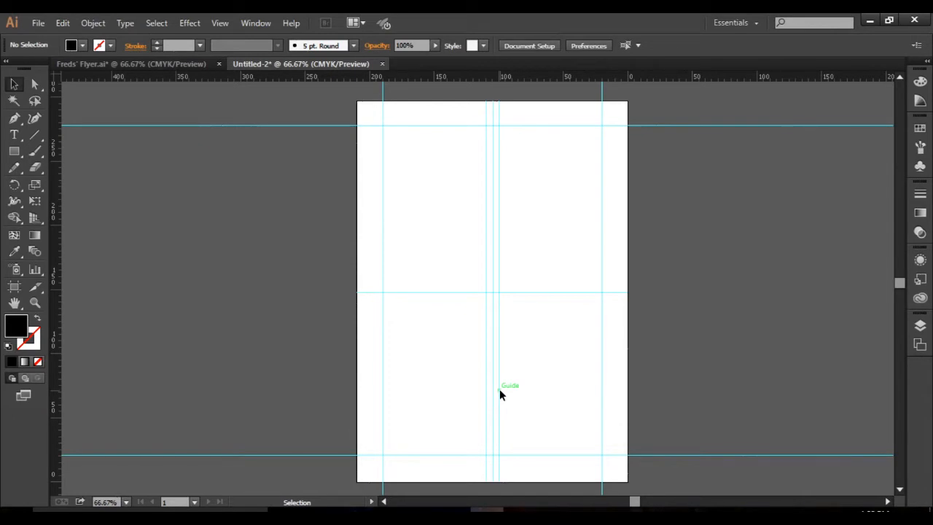
# Place the downloaded Unsplash coffee photo from the Desktop into the untitled document as a linked image.
pyautogui.click(38, 24)
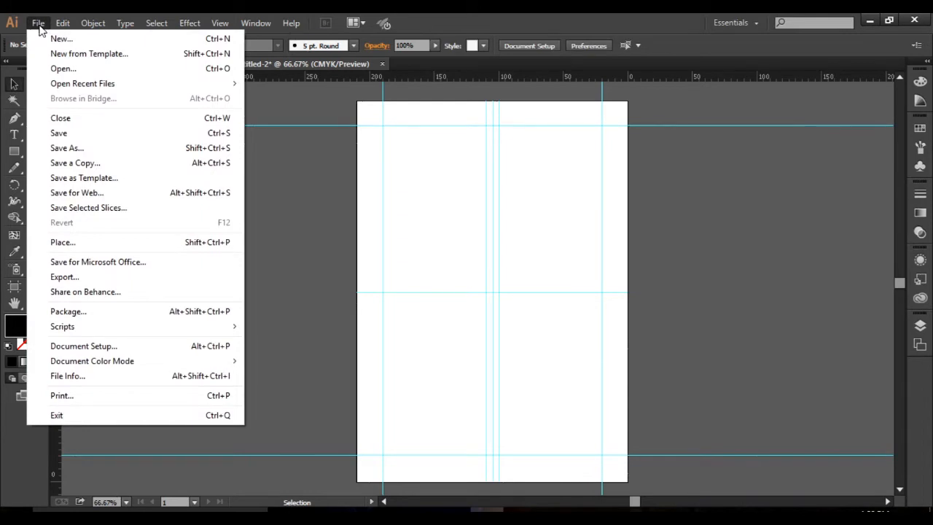
pyautogui.click(89, 243)
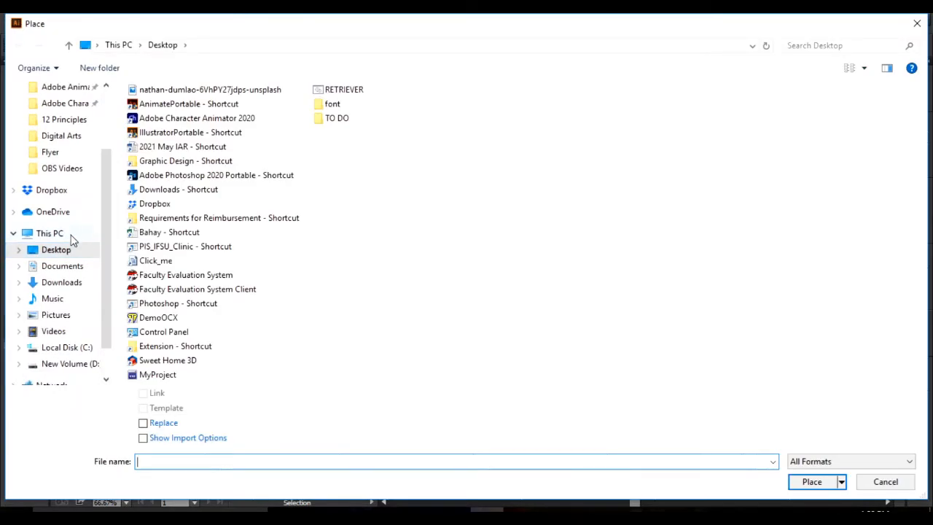
pyautogui.click(72, 237)
pyautogui.click(66, 251)
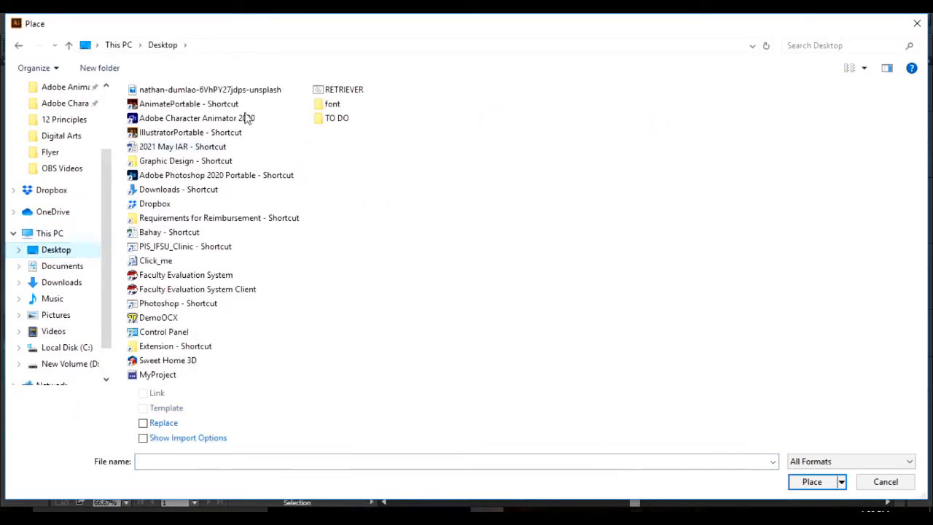
pyautogui.click(182, 91)
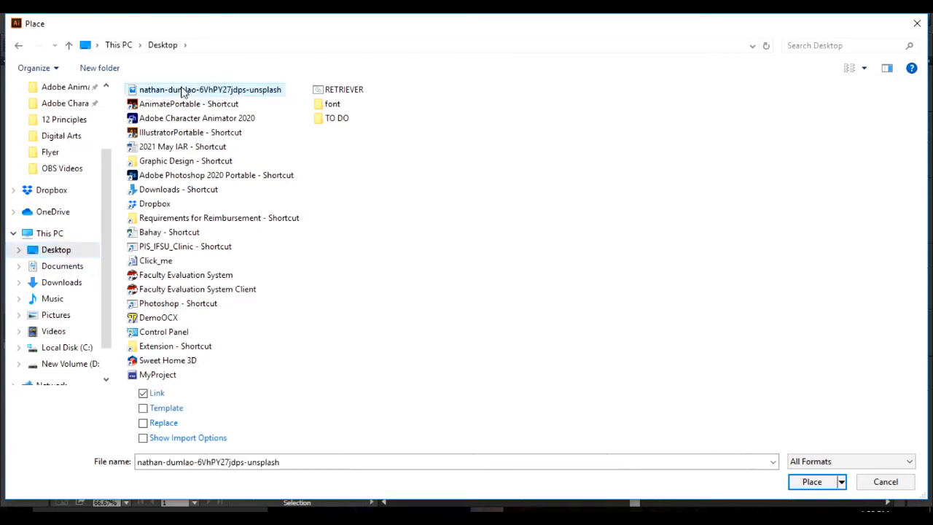
pyautogui.click(807, 482)
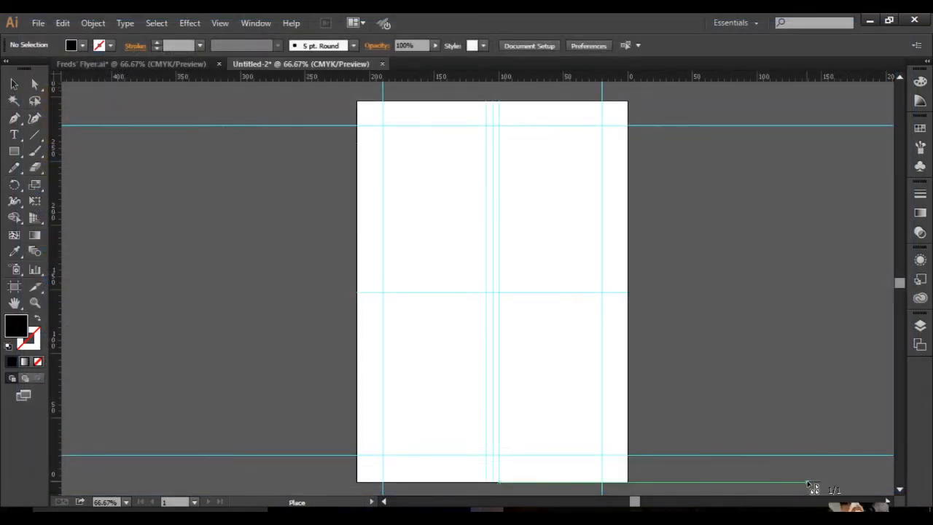
pyautogui.click(296, 114)
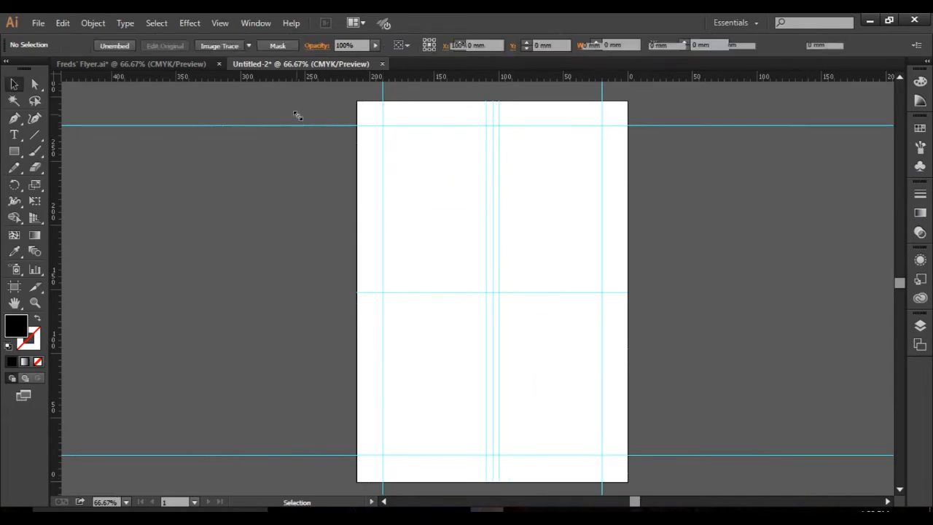
# Scale the placed coffee photo down proportionally to about 943 mm wide, moving it back over the artboard.
pyautogui.moveTo(406, 231); pyautogui.dragTo(334, 219)
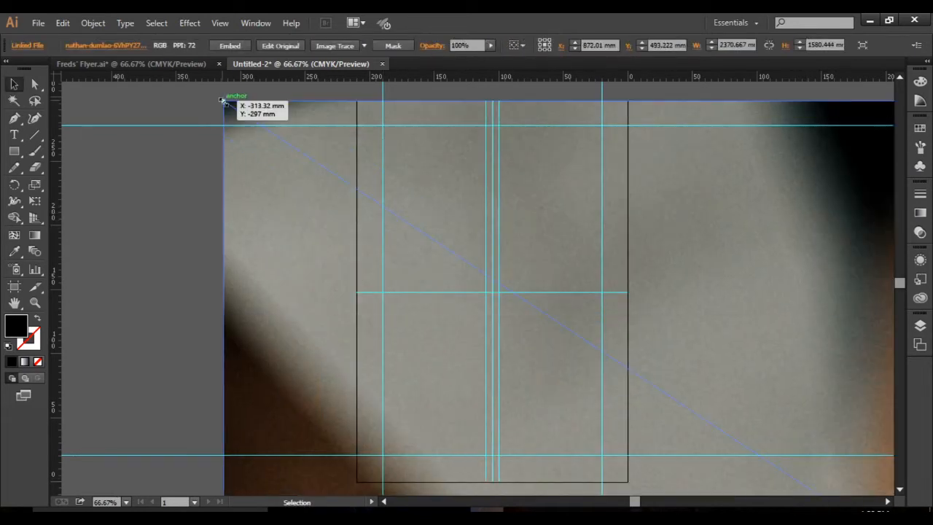
pyautogui.moveTo(223, 100); pyautogui.dragTo(537, 308)
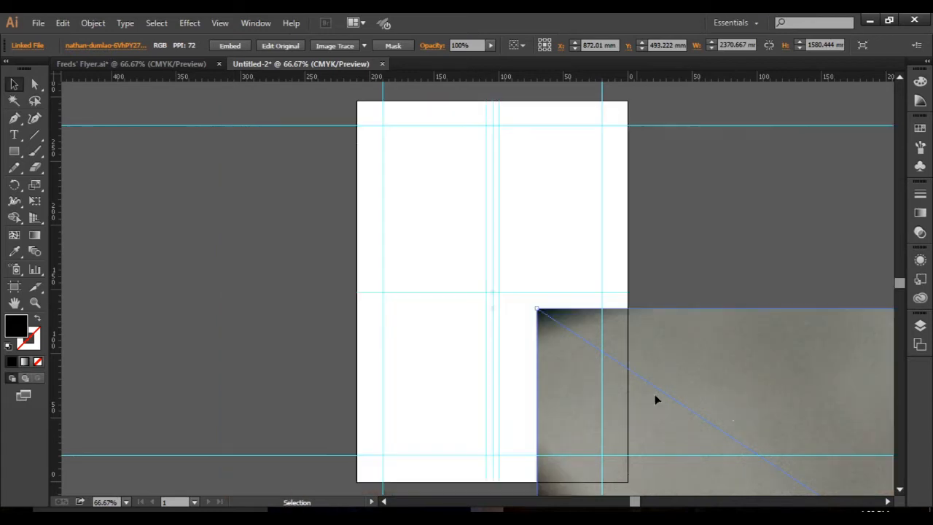
pyautogui.moveTo(654, 395); pyautogui.dragTo(412, 197)
pyautogui.keyDown('shift'); pyautogui.click(216, 102); pyautogui.keyUp('shift')
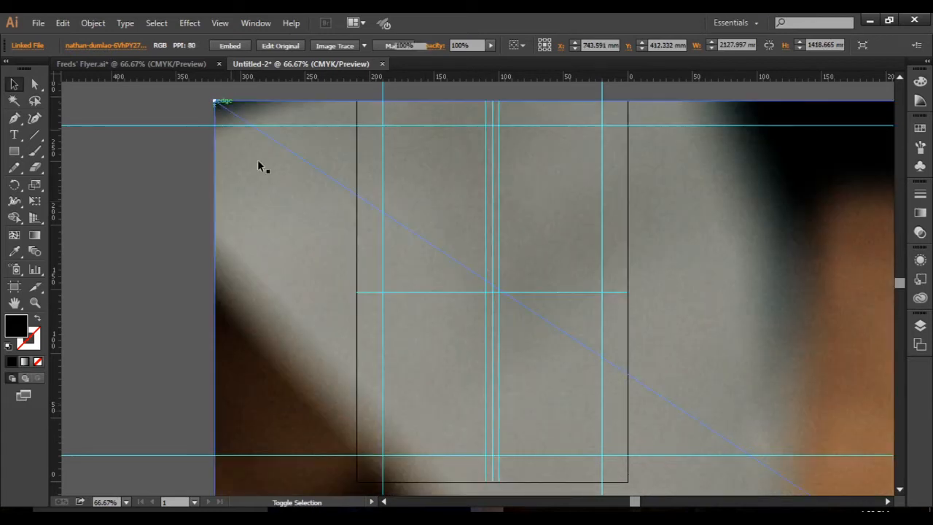
pyautogui.click(214, 101)
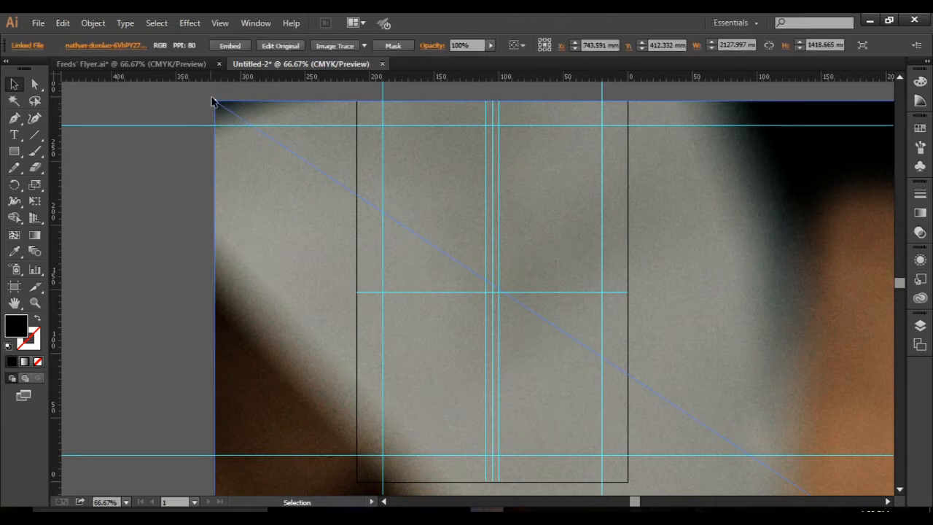
pyautogui.moveTo(213, 101); pyautogui.dragTo(616, 361)
pyautogui.moveTo(763, 408); pyautogui.dragTo(429, 159)
pyautogui.moveTo(285, 108); pyautogui.dragTo(693, 381)
pyautogui.moveTo(774, 428); pyautogui.dragTo(408, 157)
pyautogui.moveTo(327, 109); pyautogui.dragTo(701, 374)
pyautogui.moveTo(784, 414); pyautogui.dragTo(375, 149)
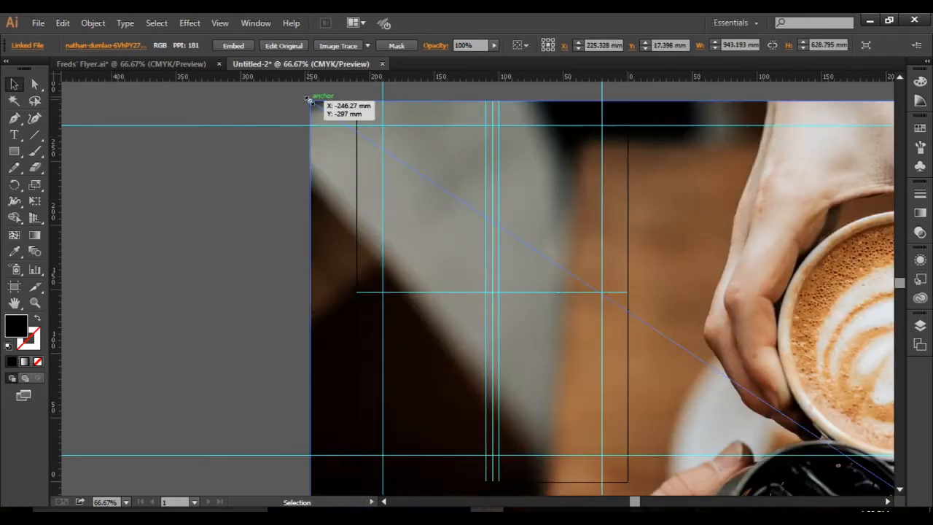
# Shrink the coffee photo to about 209 mm wide and align it with the artboard's top edge, spanning the page width.
pyautogui.moveTo(309, 100); pyautogui.dragTo(695, 357)
pyautogui.moveTo(776, 402); pyautogui.dragTo(399, 137)
pyautogui.moveTo(317, 92); pyautogui.dragTo(665, 325)
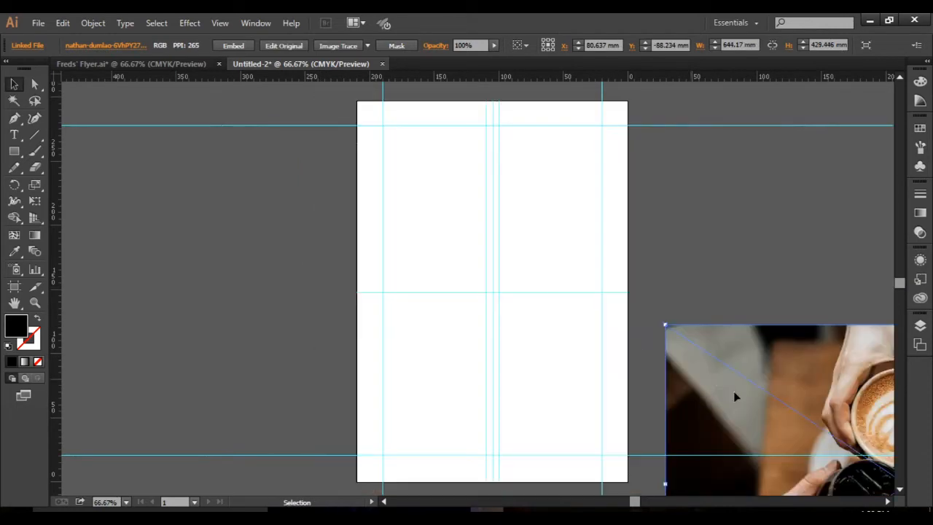
pyautogui.moveTo(734, 396); pyautogui.dragTo(446, 204)
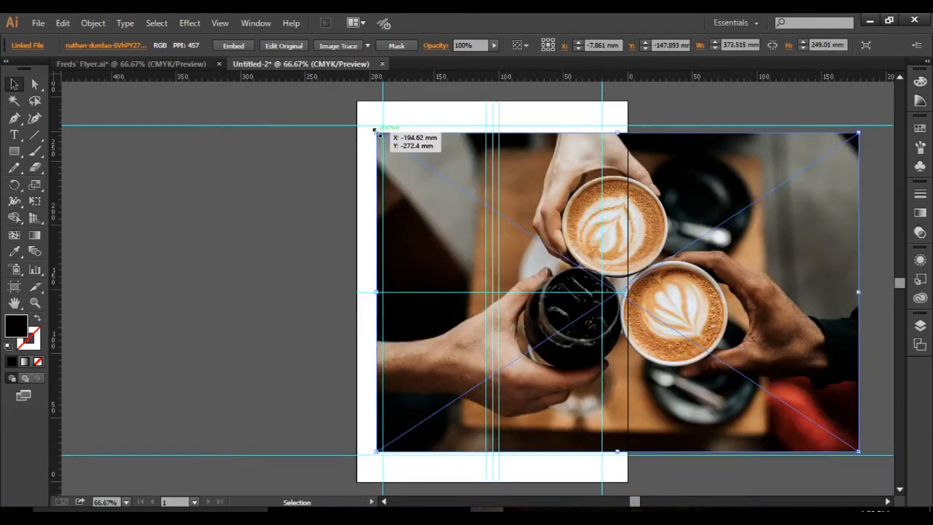
pyautogui.moveTo(375, 130); pyautogui.dragTo(563, 256)
pyautogui.moveTo(813, 352); pyautogui.dragTo(614, 198)
pyautogui.moveTo(651, 292); pyautogui.dragTo(628, 280)
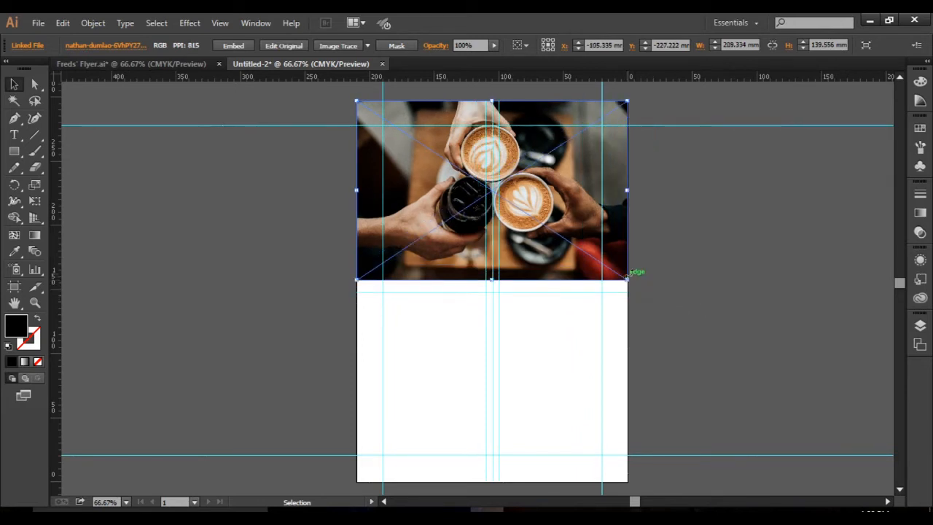
pyautogui.click(691, 261)
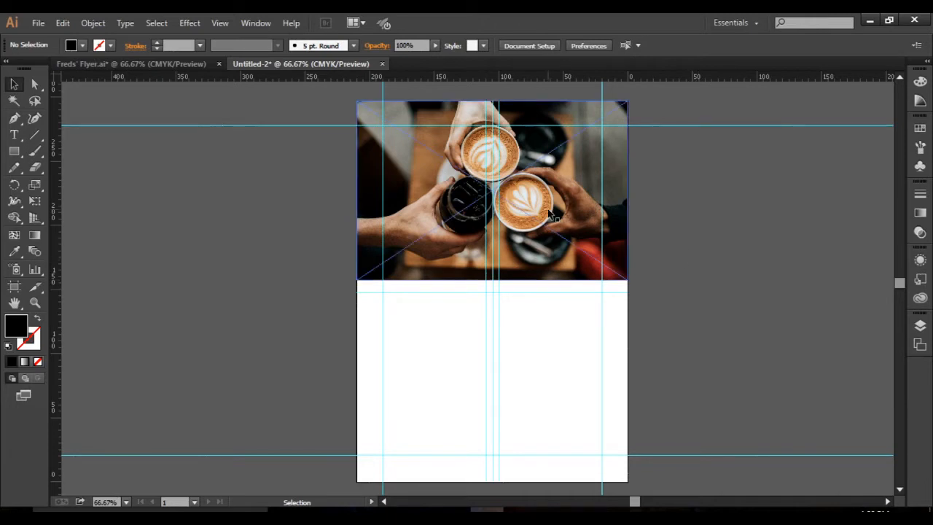
# Draw a black rectangle about 210 by 79 mm over the upper part of the photo, starting at the artboard's top corner.
pyautogui.click(604, 235)
pyautogui.click(684, 250)
pyautogui.click(595, 237)
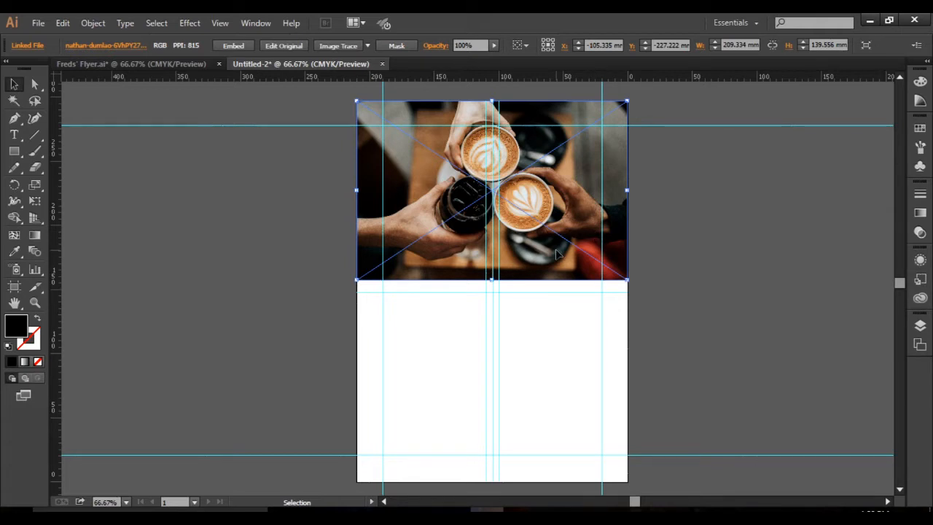
pyautogui.click(14, 151)
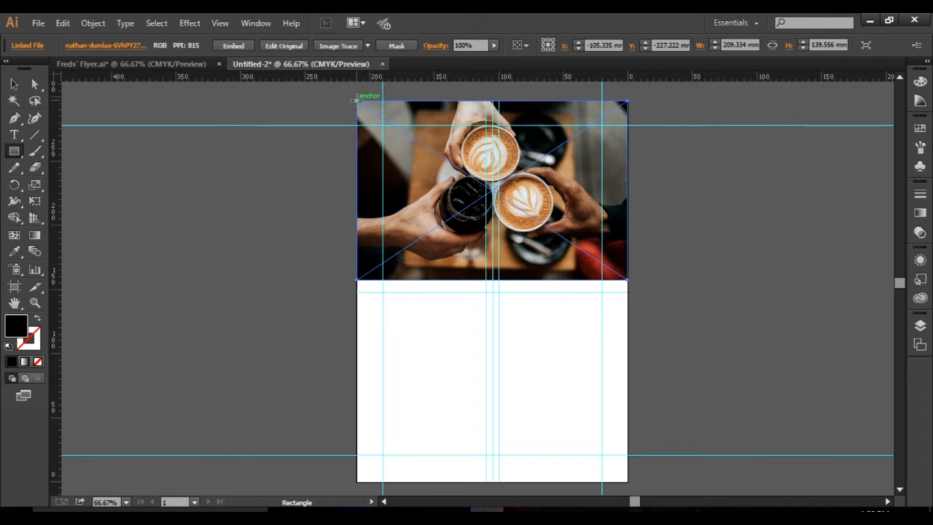
pyautogui.moveTo(357, 101); pyautogui.dragTo(628, 201)
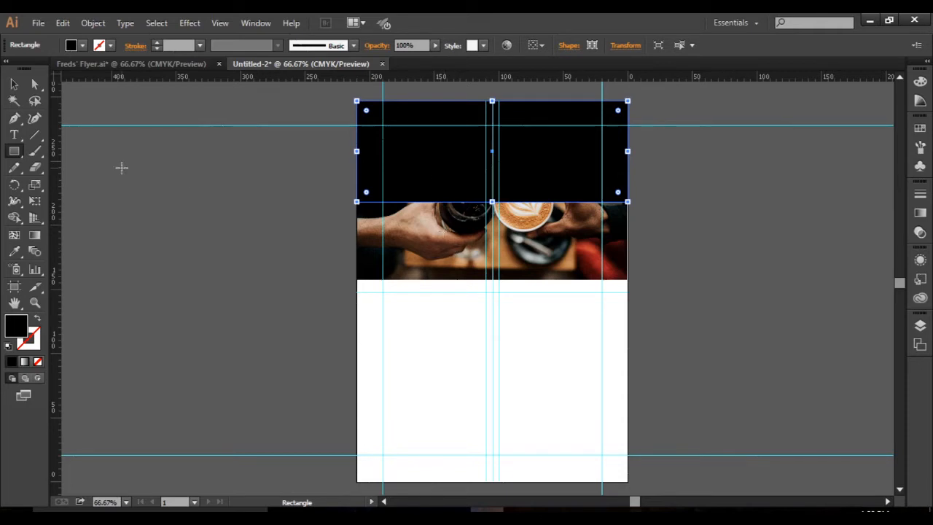
# Select the rectangle together with the coffee photo and make a clipping mask from them.
pyautogui.click(12, 86)
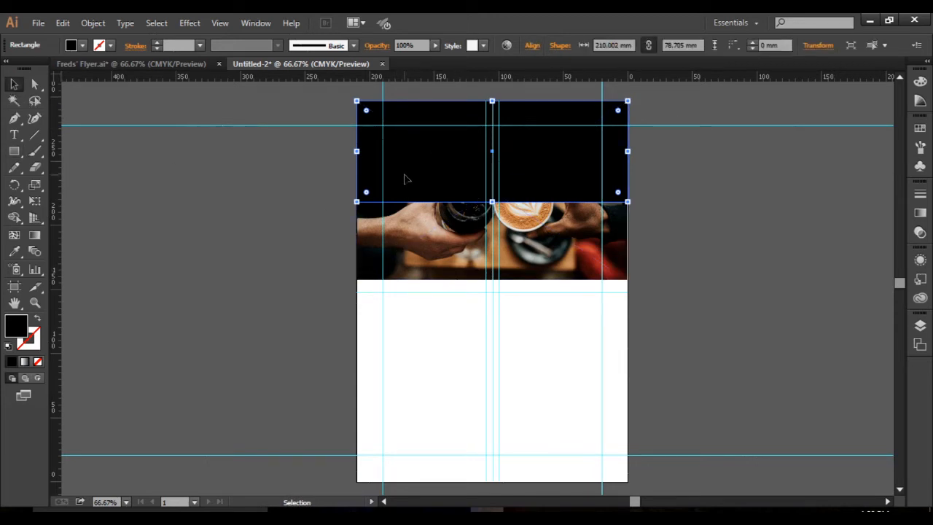
pyautogui.keyDown('shift'); pyautogui.click(440, 259); pyautogui.keyUp('shift')
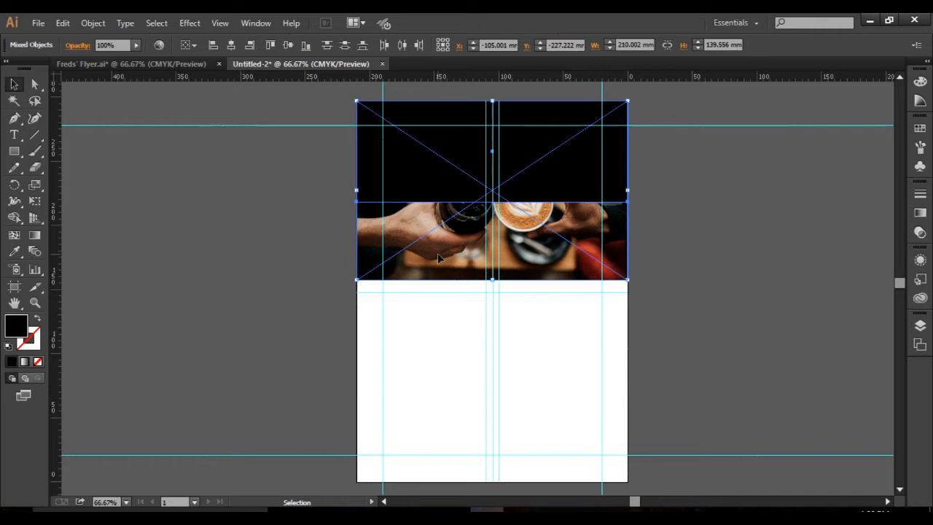
pyautogui.press('a')
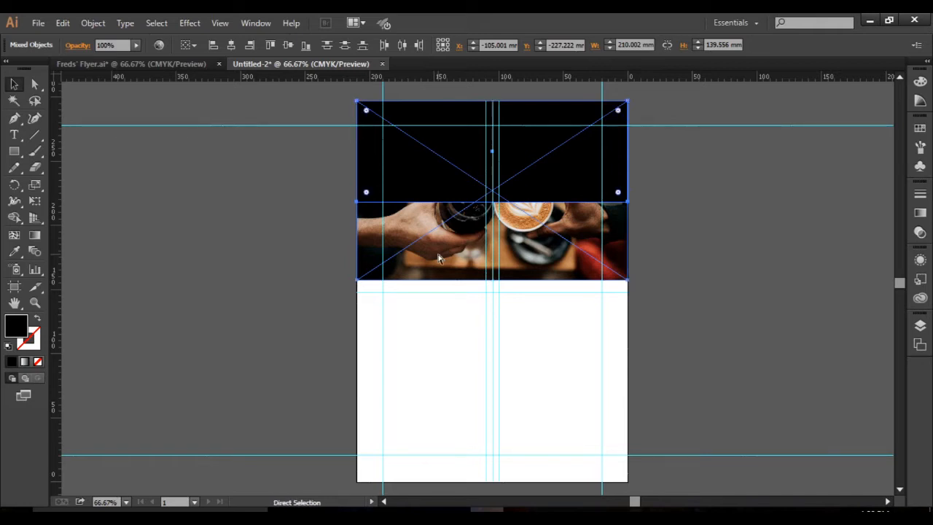
pyautogui.hotkey('ctrl', '7')
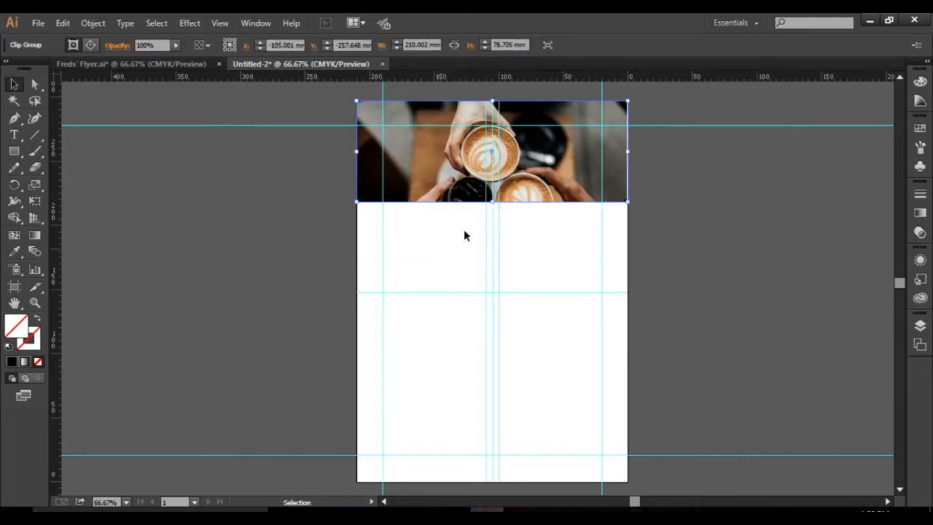
pyautogui.click(94, 22)
pyautogui.moveTo(184, 450)
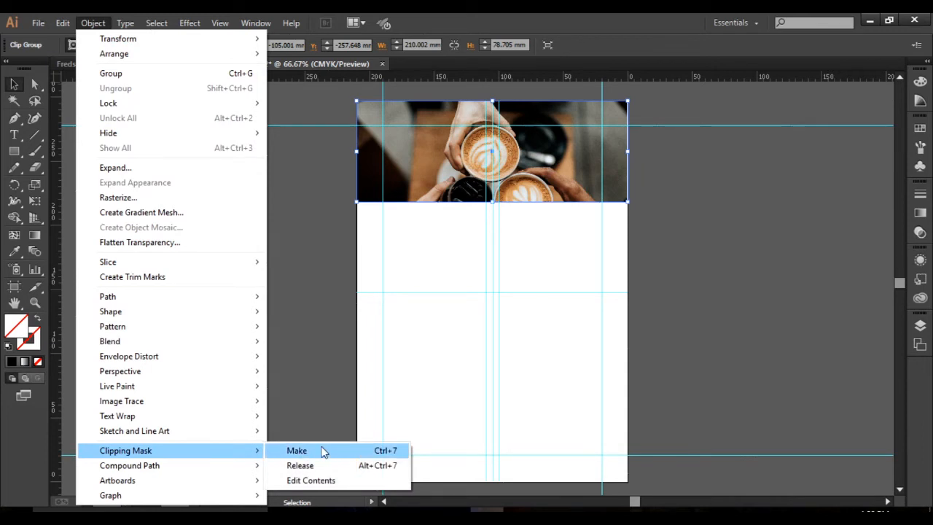
pyautogui.click(694, 360)
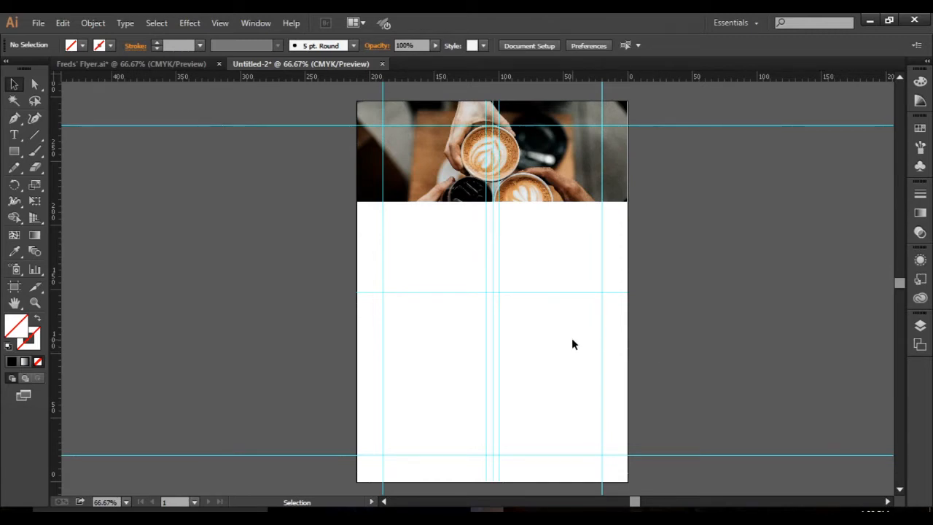
# Try resizing the clipped photo from its lower corner and bottom edge, undoing each attempt.
pyautogui.click(525, 185)
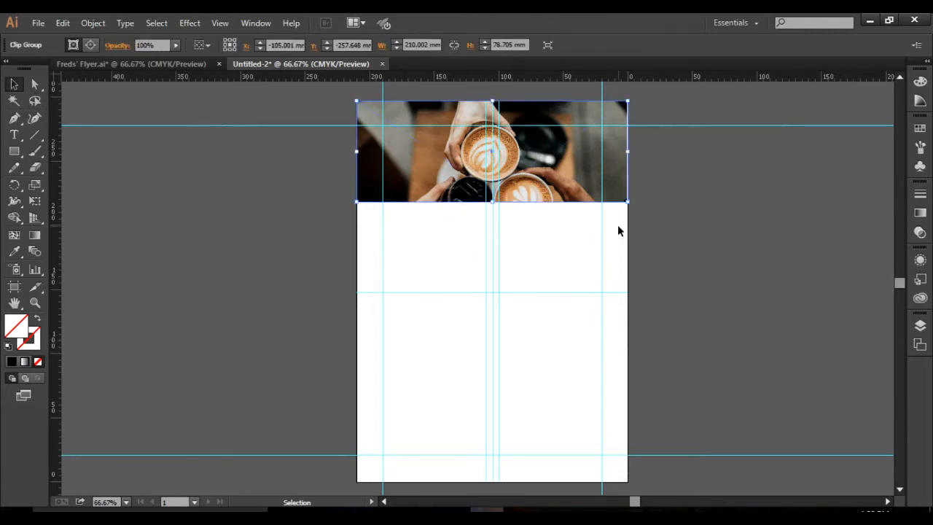
pyautogui.moveTo(627, 201); pyautogui.dragTo(693, 266)
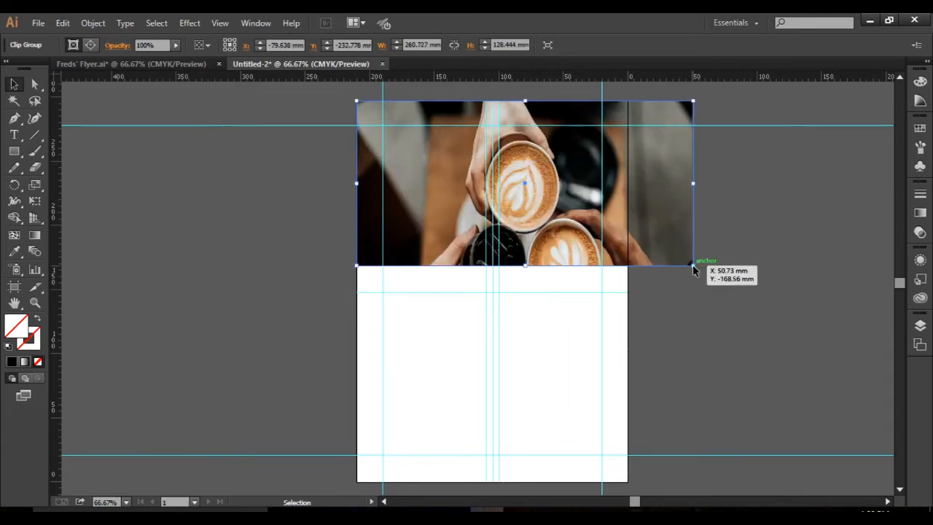
pyautogui.hotkey('ctrl', 'z')
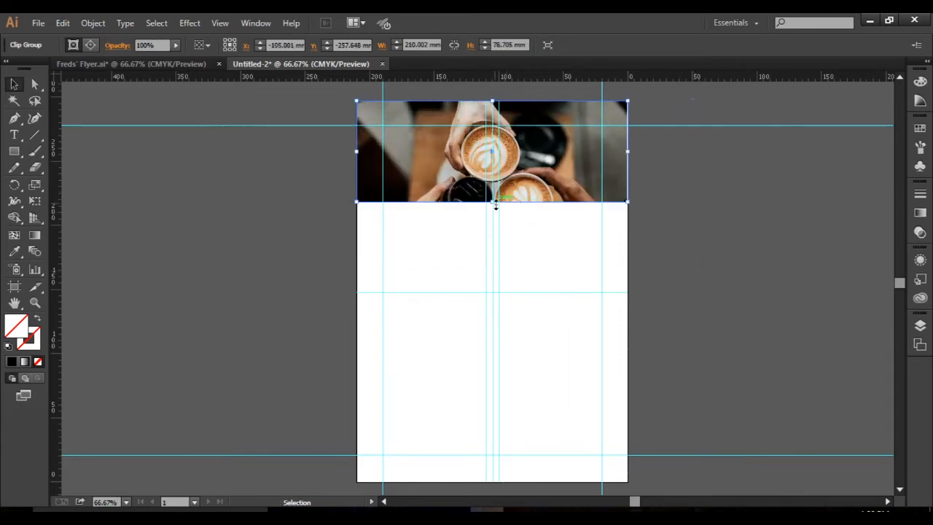
pyautogui.moveTo(496, 206); pyautogui.dragTo(499, 250)
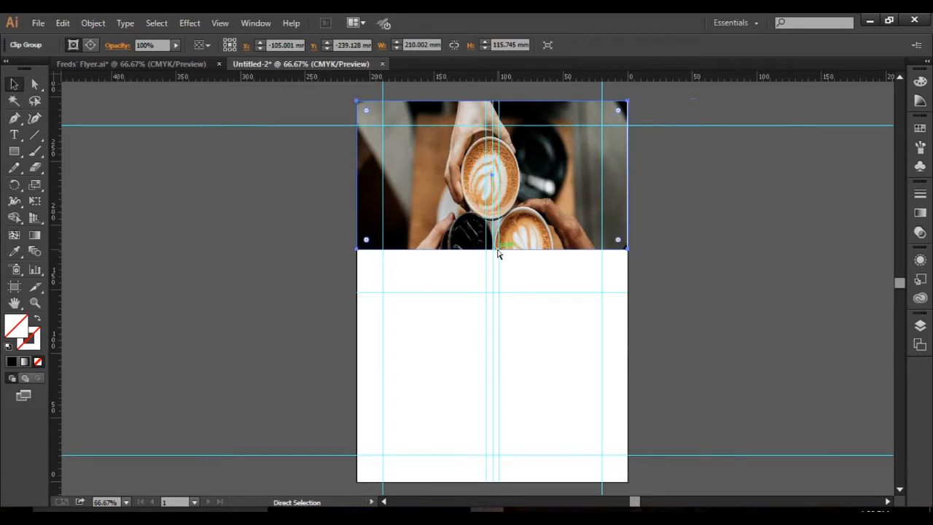
pyautogui.hotkey('ctrl', 'z')
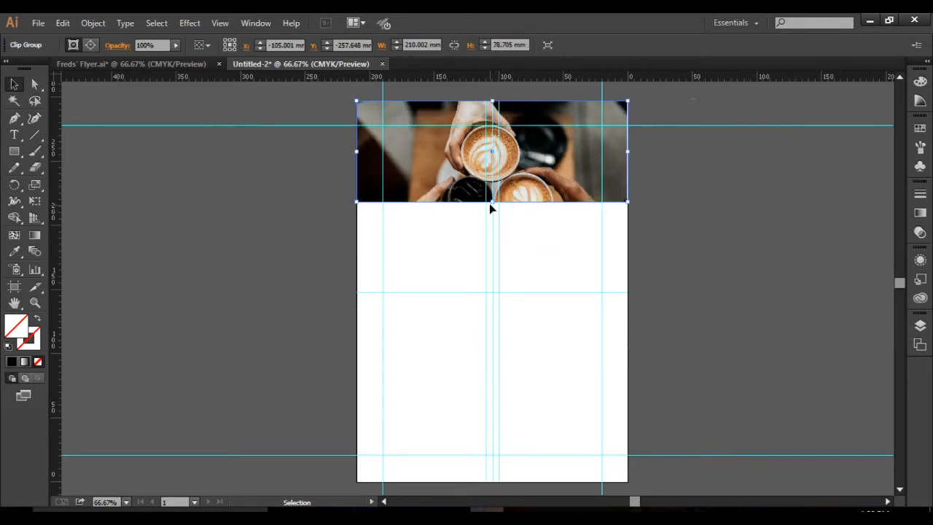
pyautogui.moveTo(491, 202); pyautogui.dragTo(501, 248)
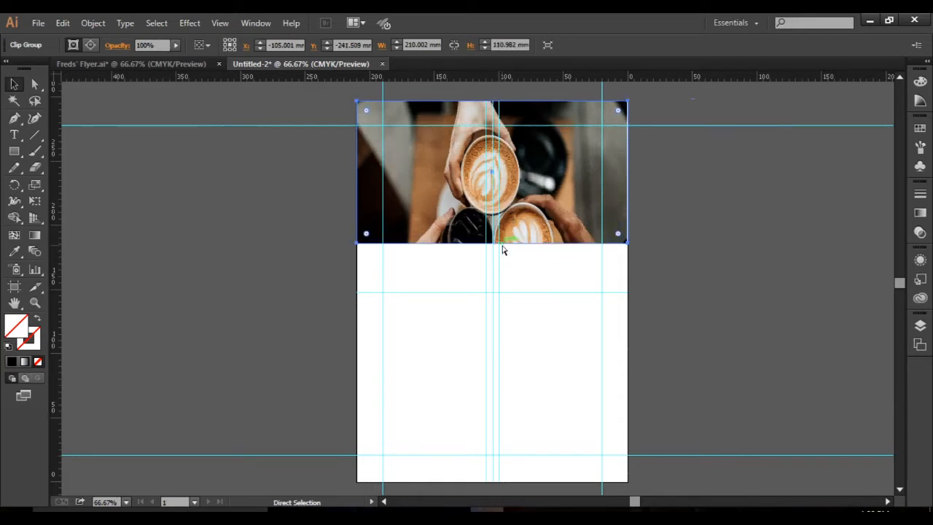
pyautogui.hotkey('ctrl', 'z')
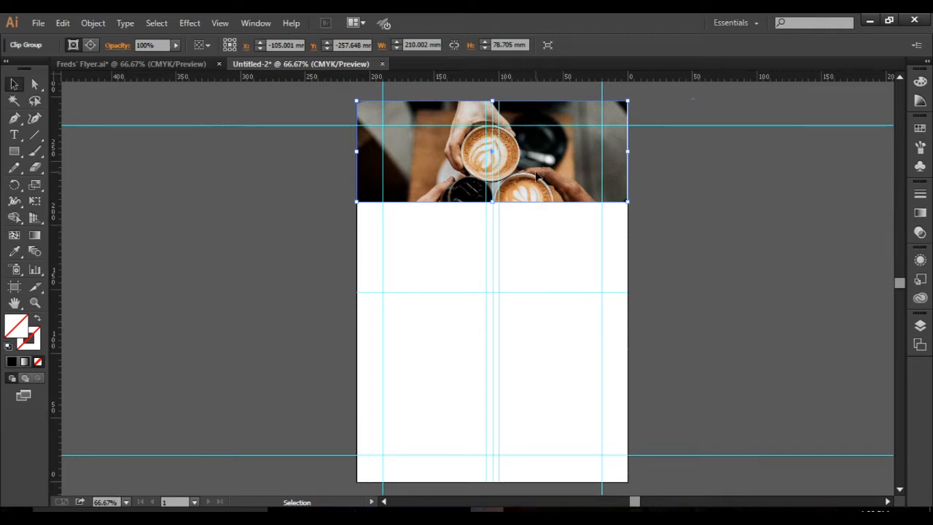
# Isolate the clip group, shift the photo upward inside the mask to show more of the three cups, and exit isolation.
pyautogui.doubleClick(537, 177)
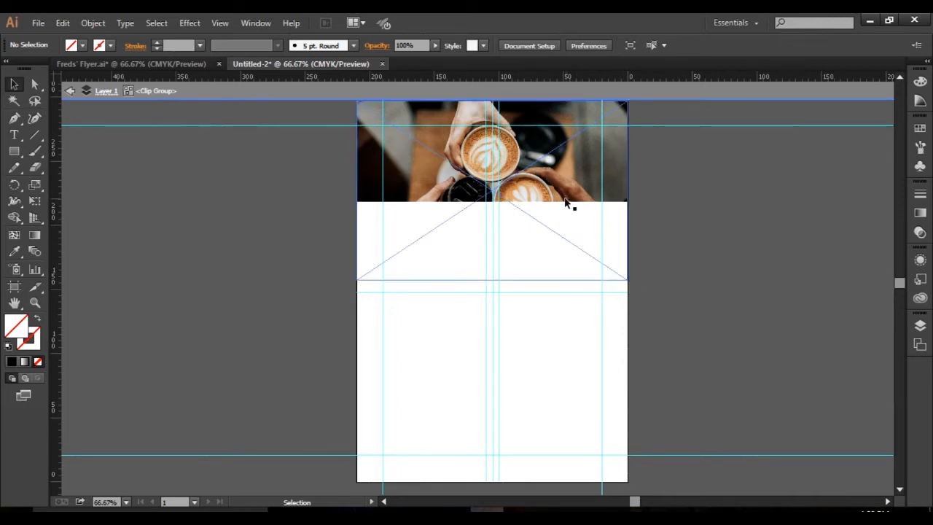
pyautogui.moveTo(563, 195)
pyautogui.mouseDown()
pyautogui.moveTo(563, 175)
pyautogui.moveTo(549, 173)
pyautogui.moveTo(553, 188)
pyautogui.mouseUp()
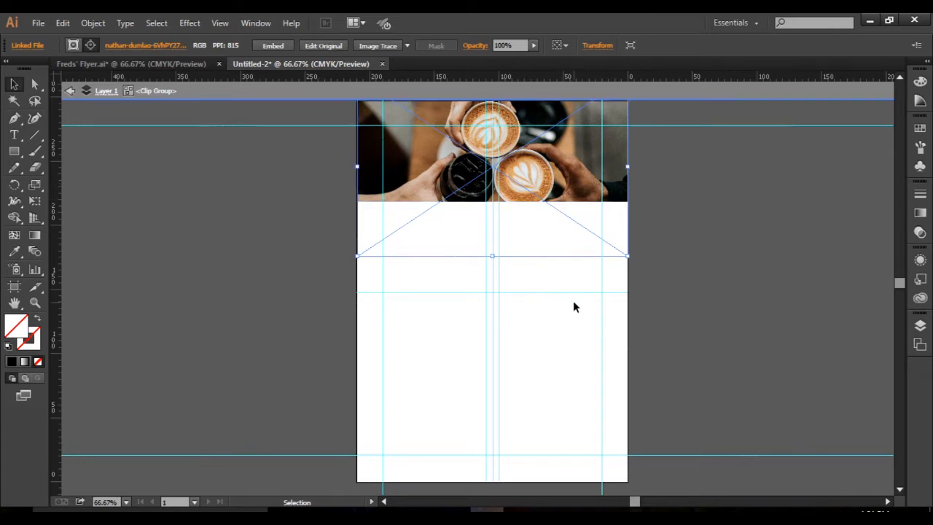
pyautogui.click(622, 353)
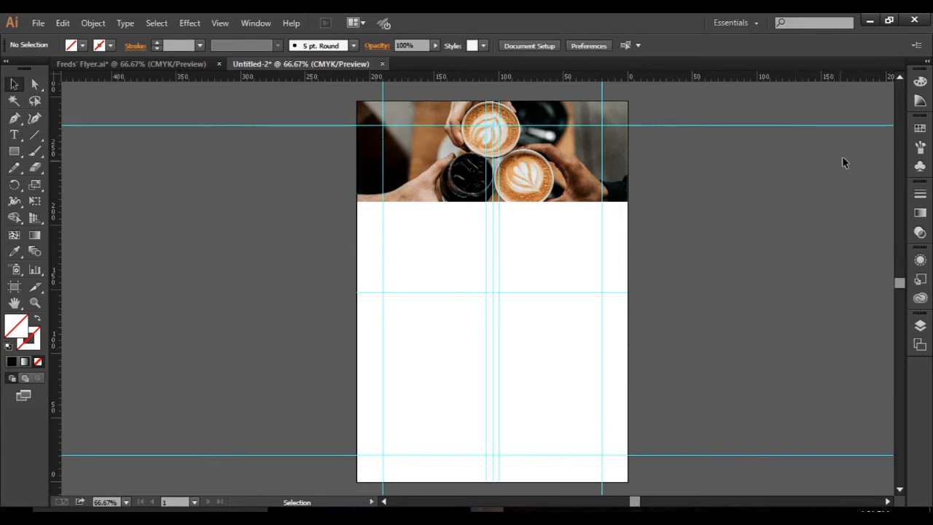
pyautogui.click(899, 77)
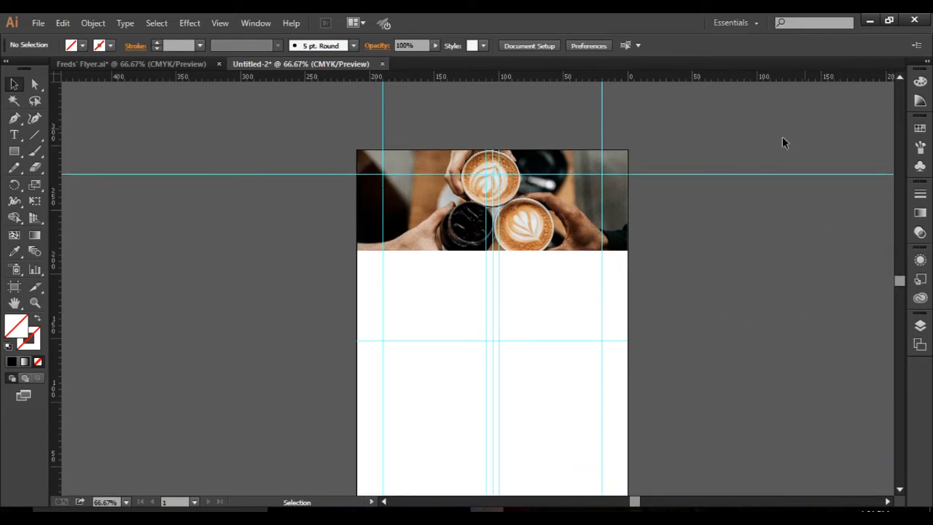
# Switch to the Unsplash photo page in the browser, copy the photographer's name, and return to the Illustrator flyer.
pyautogui.scroll(1, 580, 223)
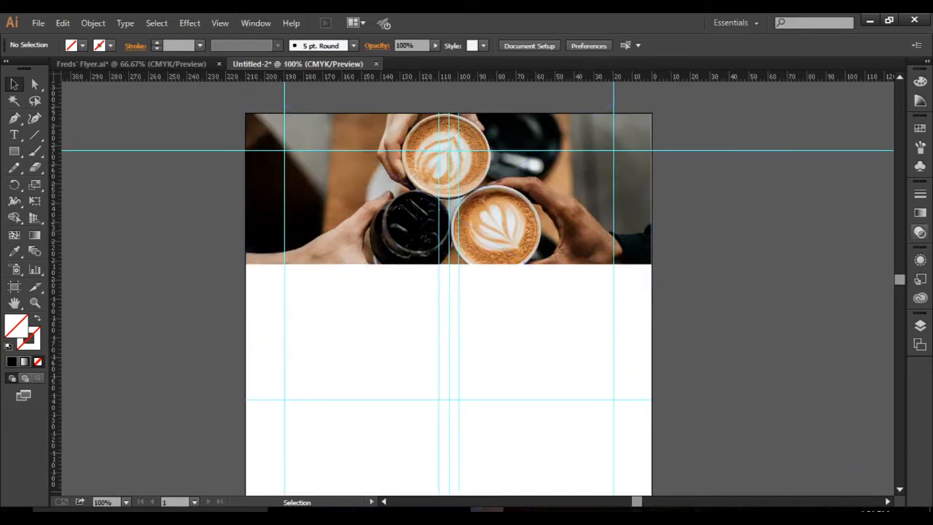
pyautogui.click(899, 77)
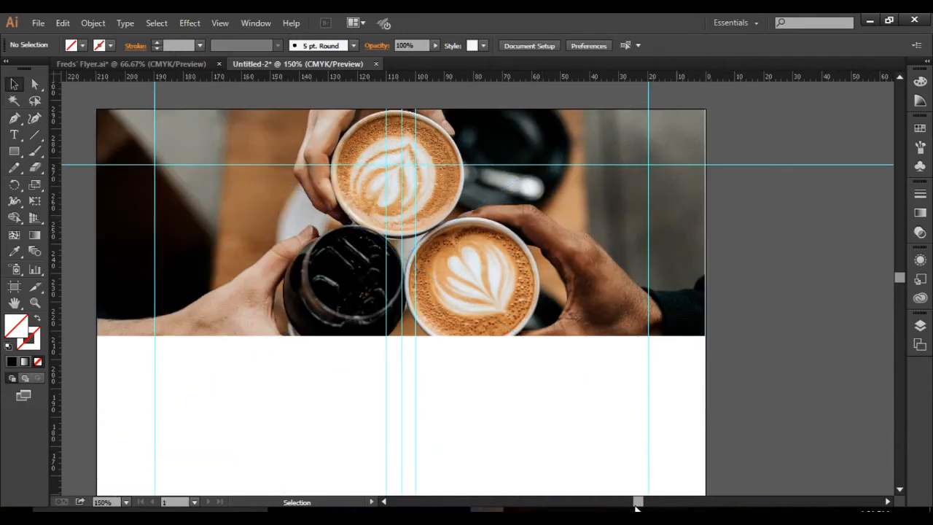
pyautogui.moveTo(637, 502); pyautogui.dragTo(634, 503)
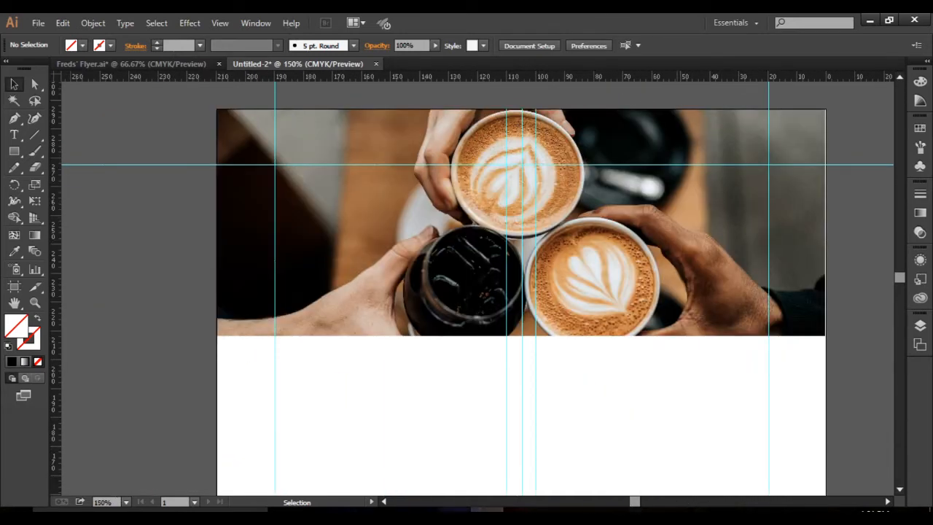
pyautogui.click(454, 513)
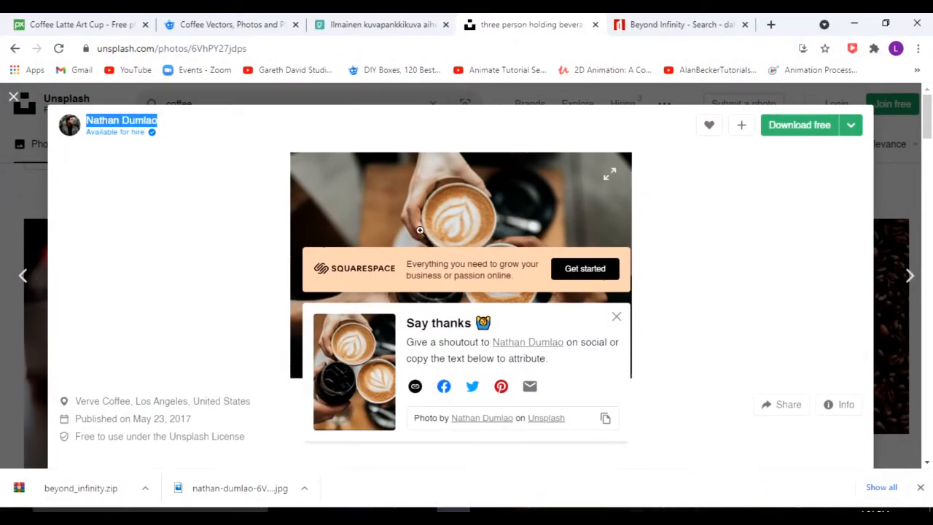
pyautogui.click(163, 128)
pyautogui.moveTo(163, 127); pyautogui.dragTo(90, 129)
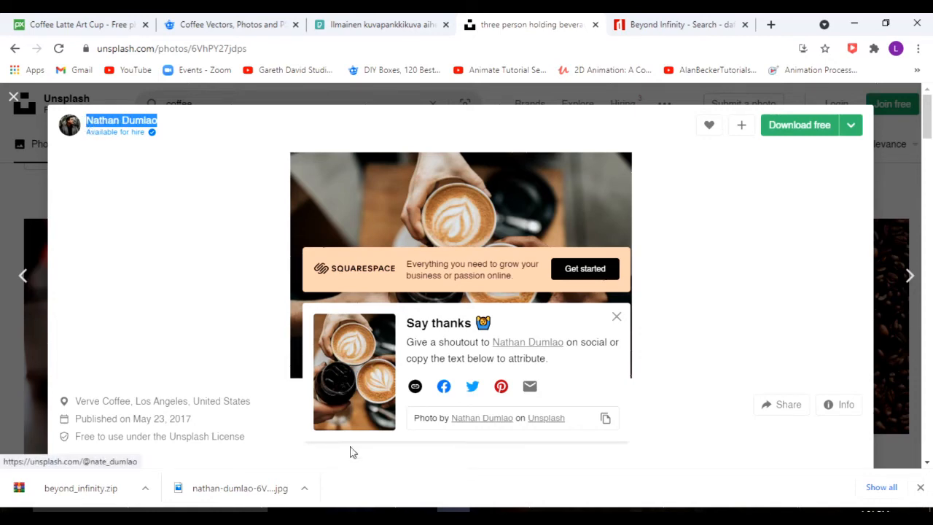
pyautogui.click(487, 513)
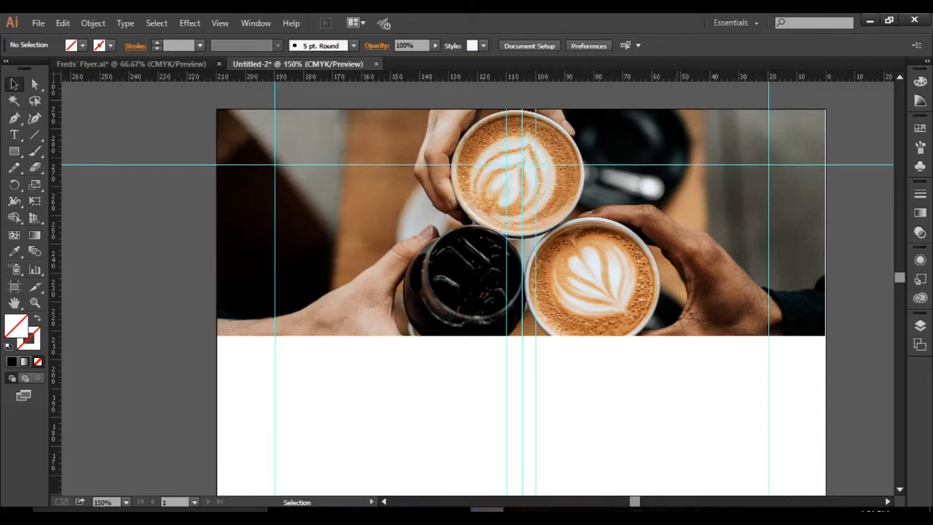
# Add a text line over the header photo reading "Background photo created by" followed by the photographer's name.
pyautogui.click(14, 135)
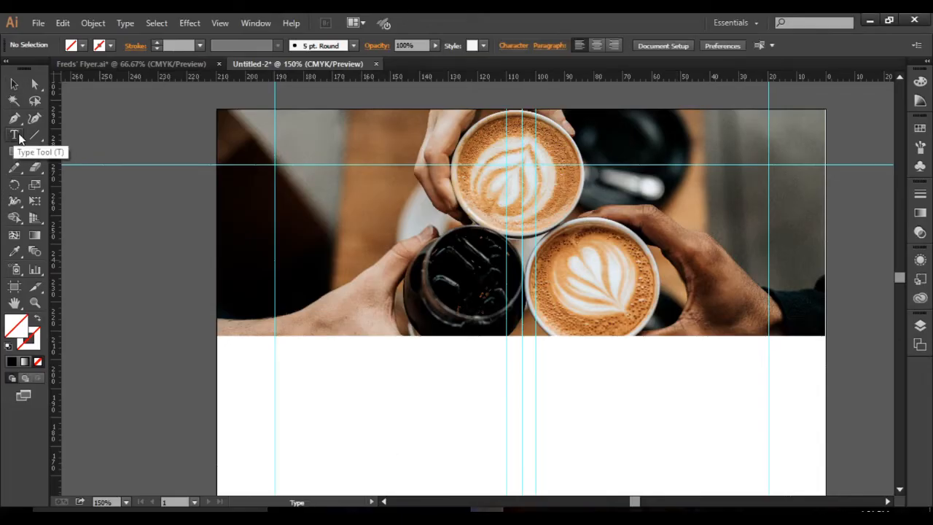
pyautogui.click(282, 174)
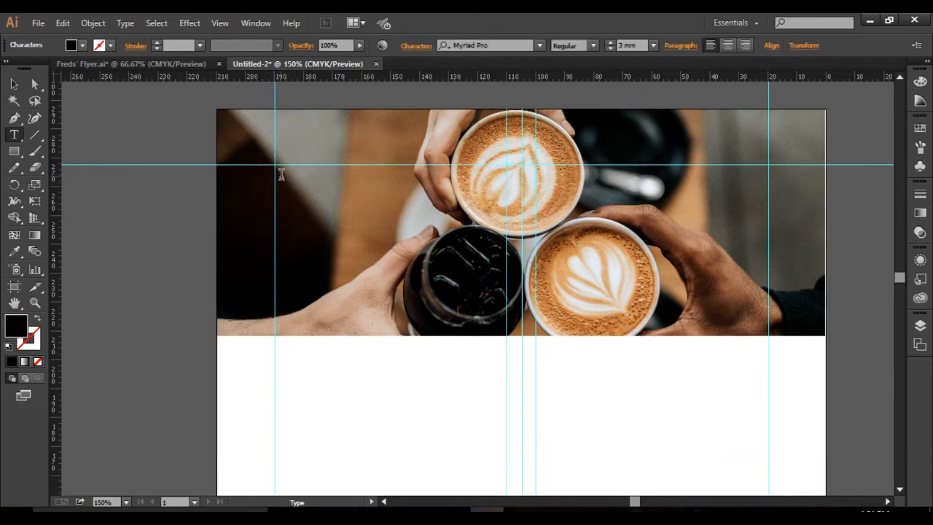
pyautogui.write('Background photo created by Nathan Dumlao')
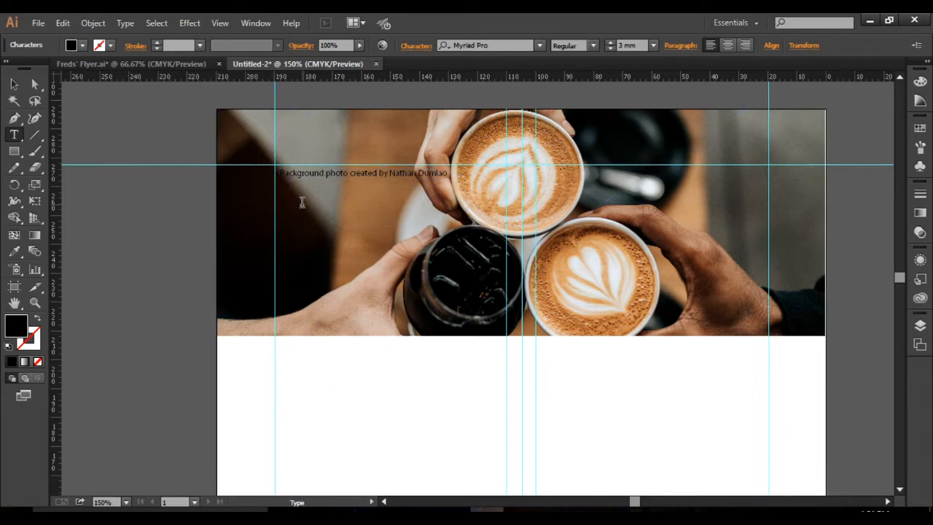
pyautogui.write(' - www.')
pyautogui.click(454, 509)
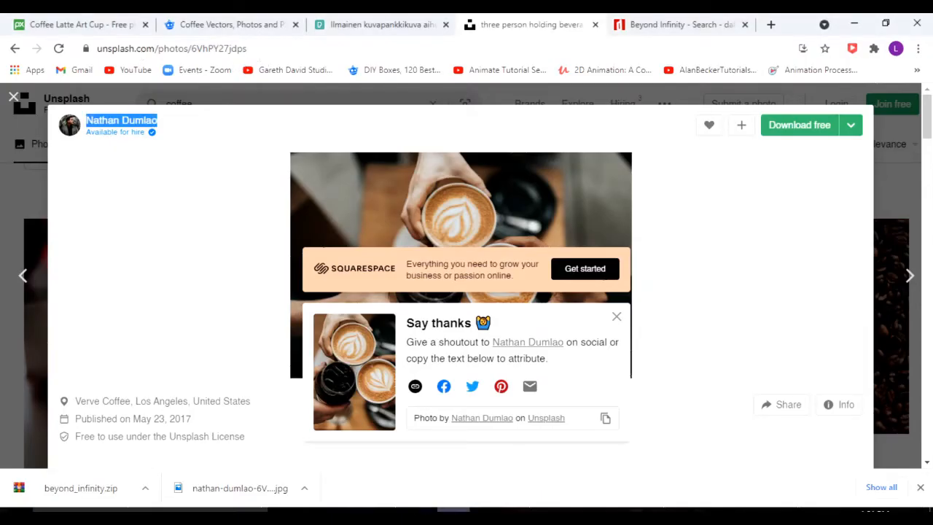
pyautogui.click(488, 509)
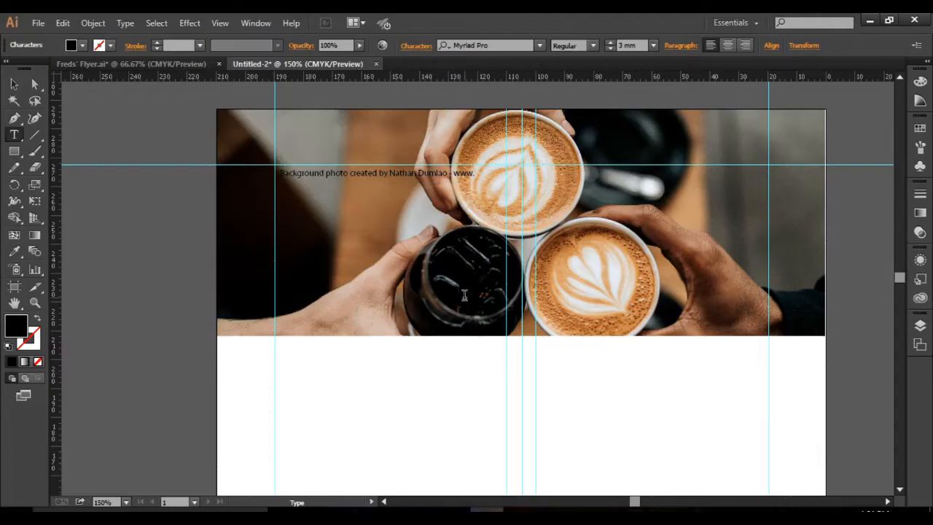
pyautogui.write('ww.unsplash.com')
# Move the credit line to the photo's bottom edge at the left margin guide and set its font size to 2 mm.
pyautogui.click(13, 84)
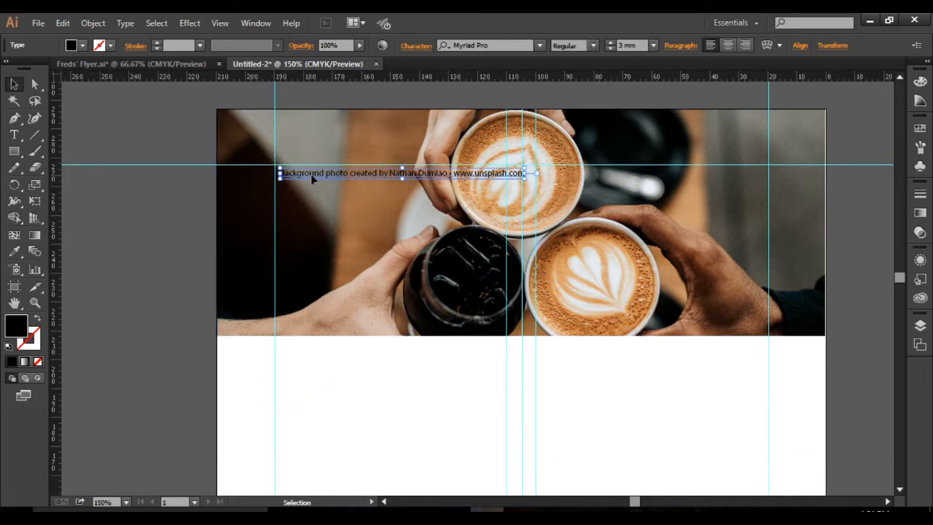
pyautogui.moveTo(311, 176); pyautogui.dragTo(312, 180)
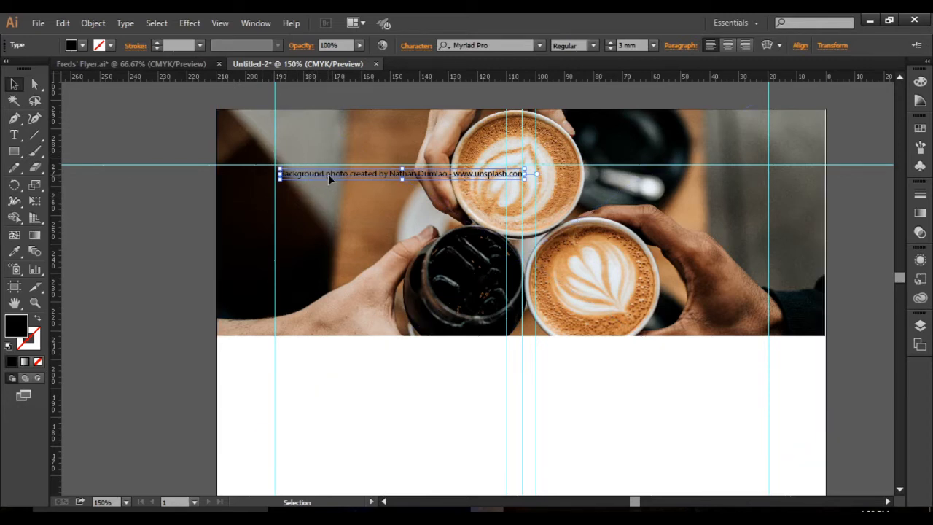
pyautogui.moveTo(328, 174); pyautogui.dragTo(326, 333)
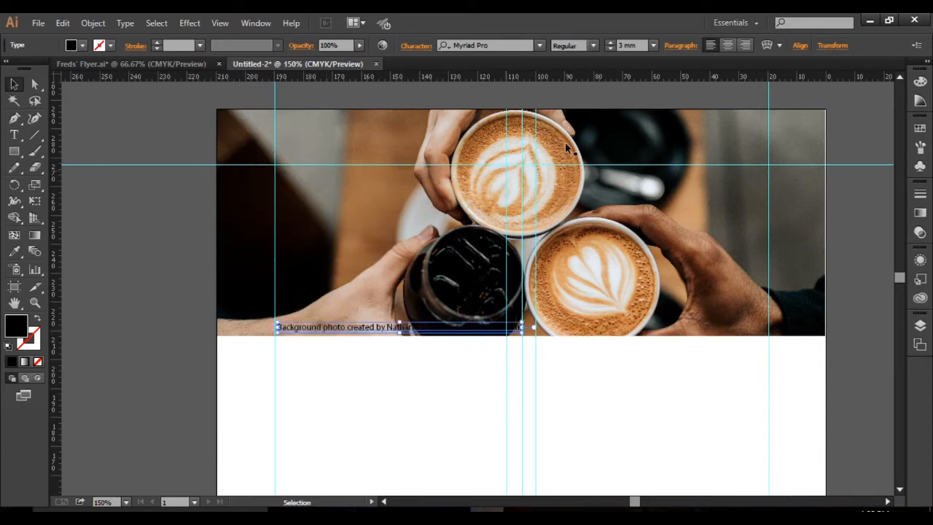
pyautogui.click(609, 48)
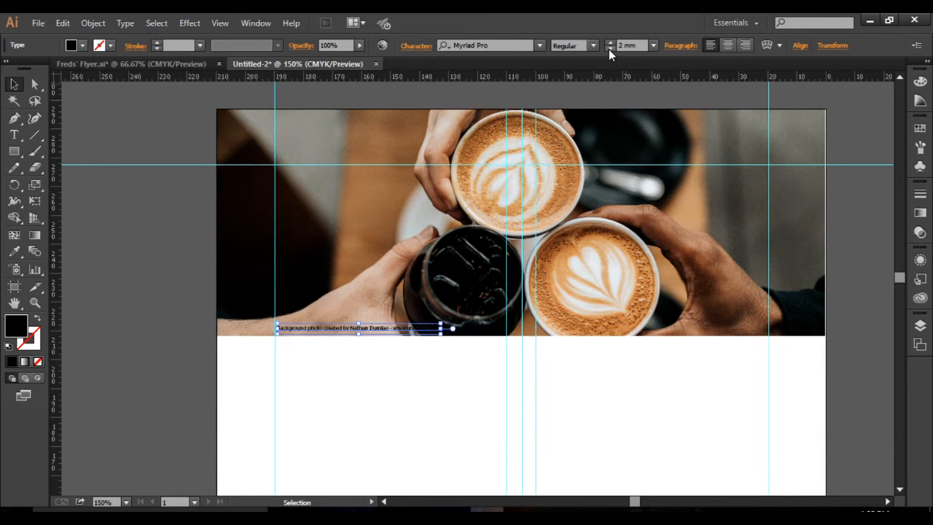
pyautogui.moveTo(322, 329); pyautogui.dragTo(323, 331)
pyautogui.click(376, 361)
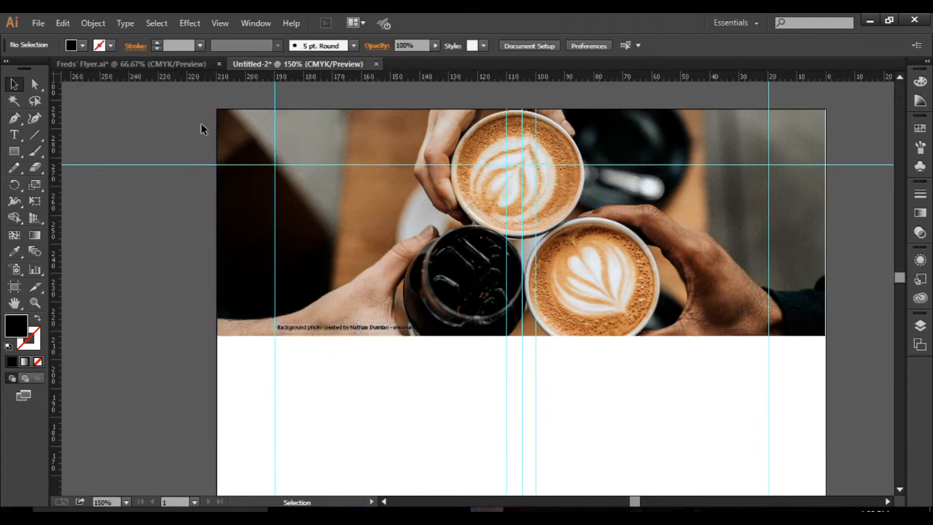
# Examine the photo credit under the coffee cups in the Freds' Flyer document and return to the new flyer.
pyautogui.click(189, 61)
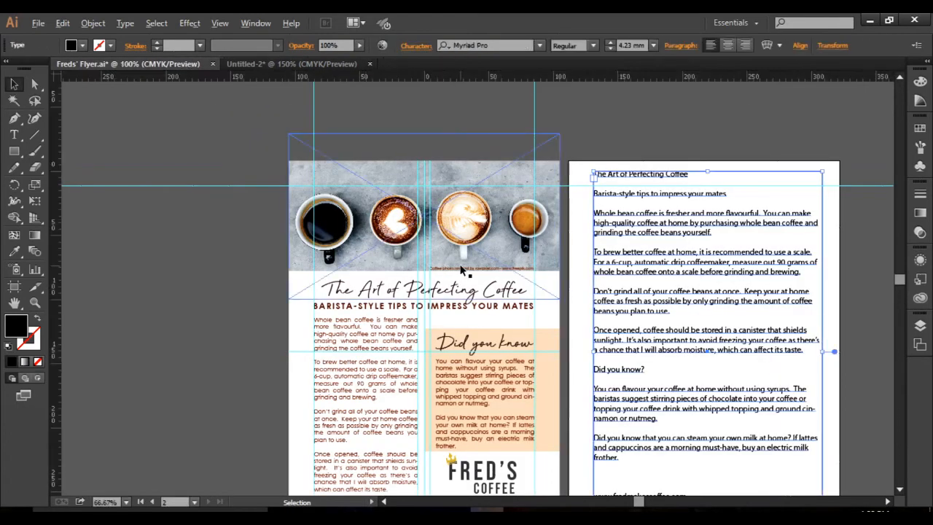
pyautogui.scroll(4, 463, 264)
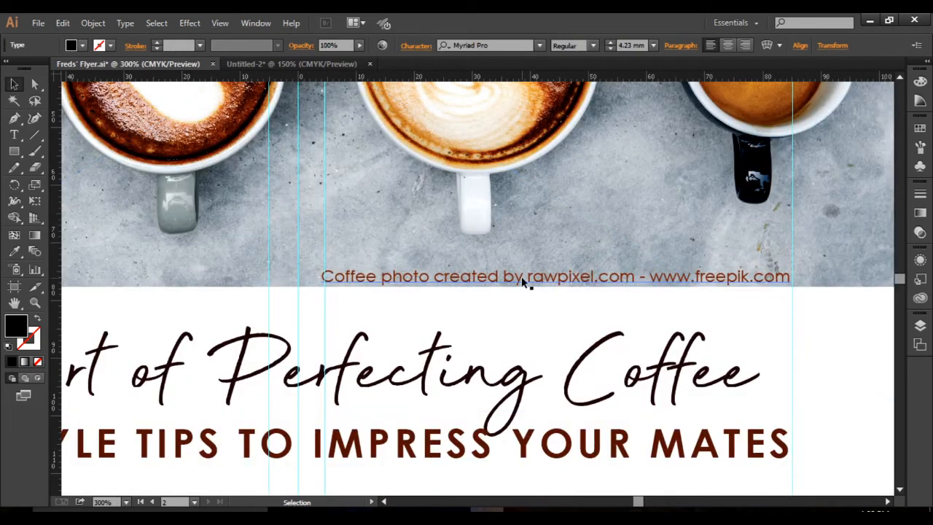
pyautogui.click(287, 64)
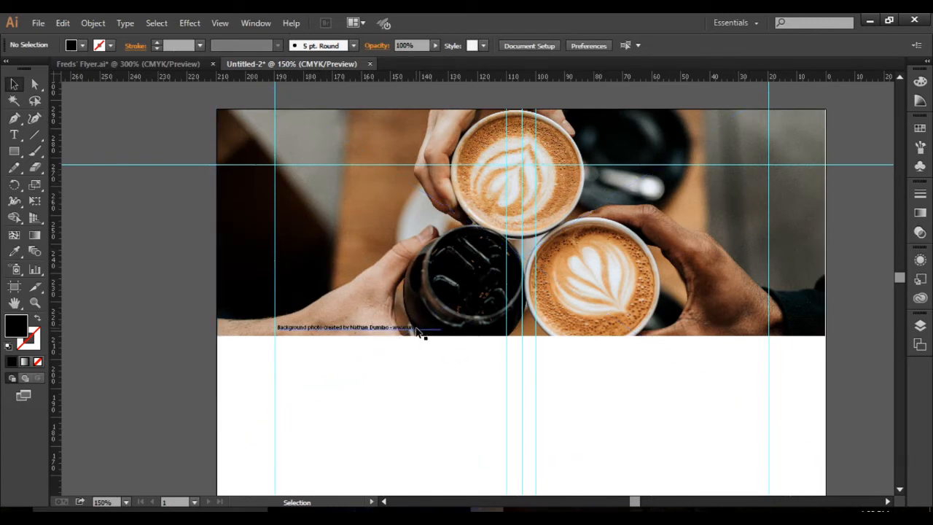
pyautogui.hotkey('ctrl', '-')
pyautogui.hotkey('ctrl', '-')
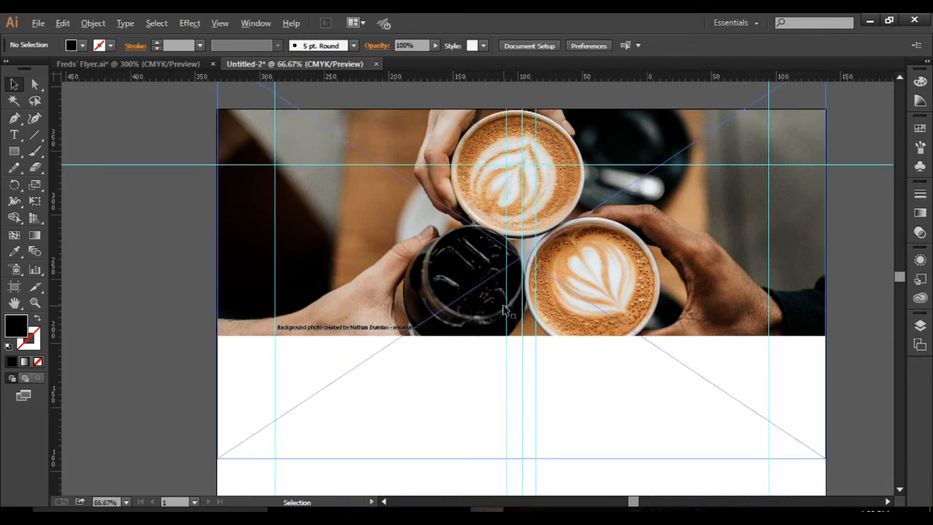
pyautogui.moveTo(532, 389); pyautogui.dragTo(514, 276)
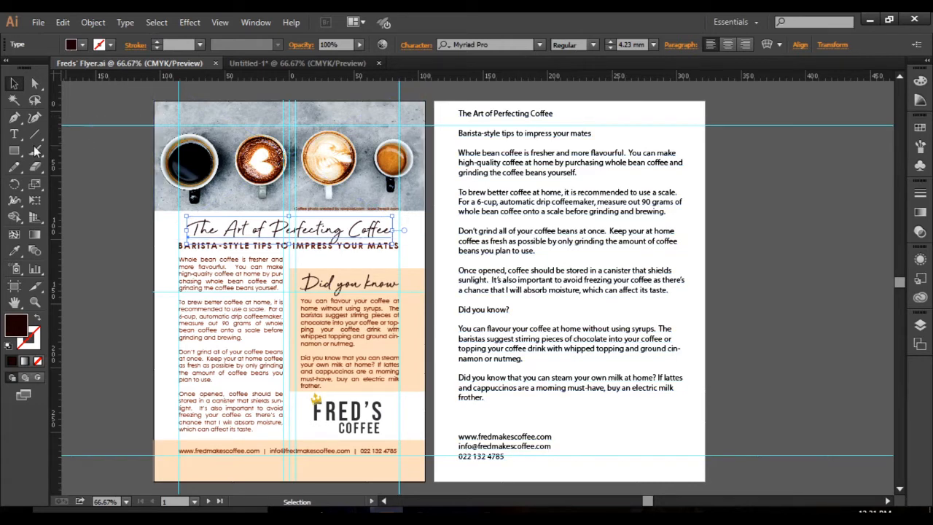
# Copy the headline "The Art of Perfecting Coffee" from the text page of the Freds' Flyer document.
pyautogui.click(14, 136)
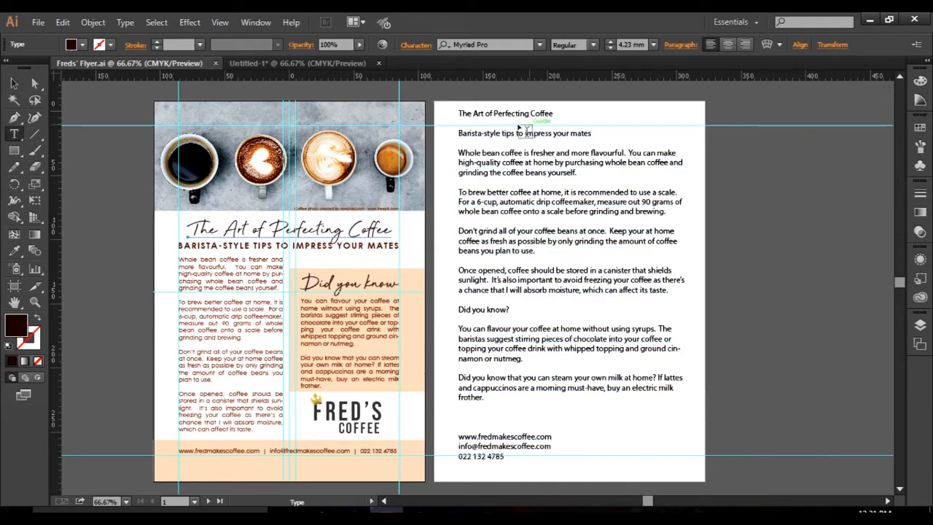
pyautogui.click(460, 112)
pyautogui.moveTo(460, 112); pyautogui.dragTo(566, 113)
pyautogui.hotkey('ctrl', 'c')
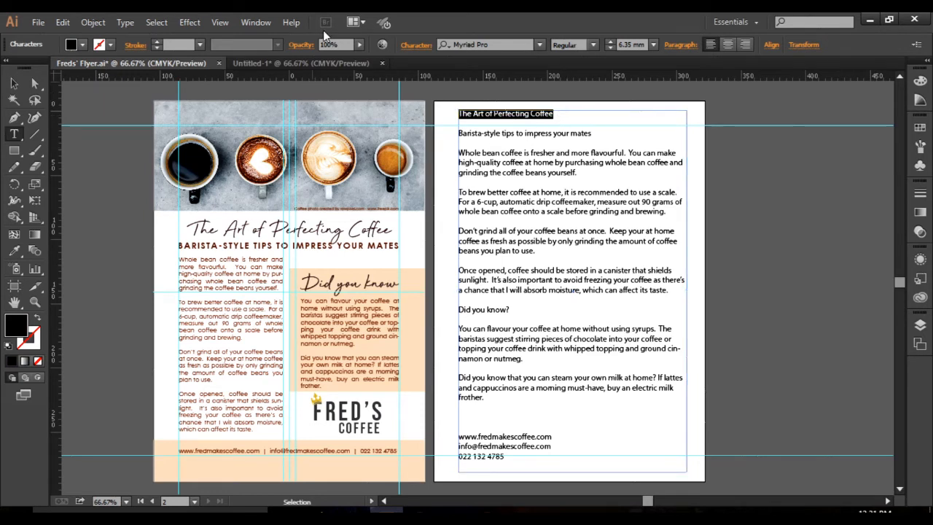
# Paste the copied headline as a new text object below the header photo in the Untitled-1 document.
pyautogui.click(315, 64)
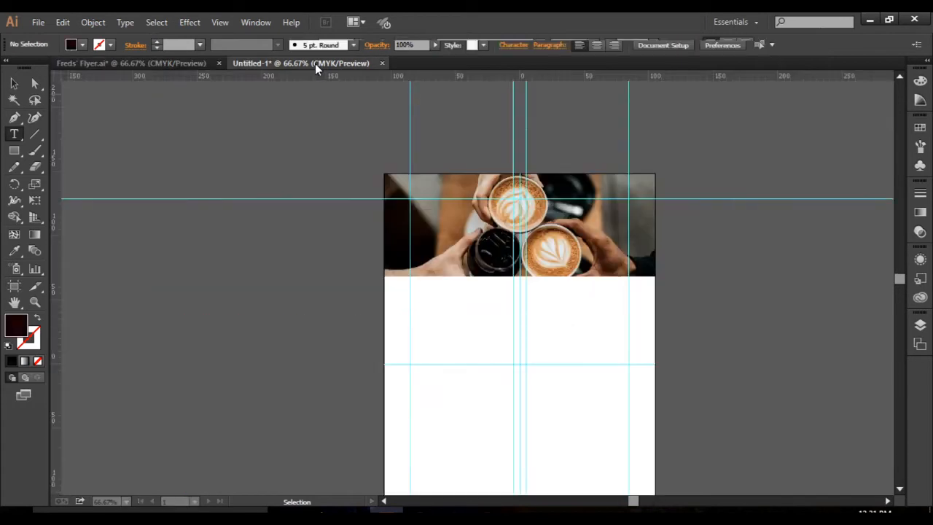
pyautogui.click(14, 135)
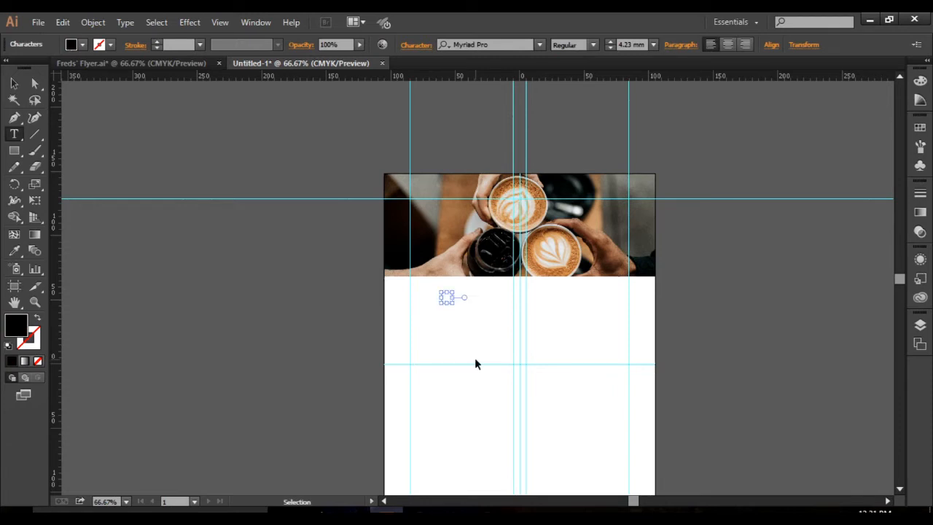
pyautogui.hotkey('ctrl', 'v')
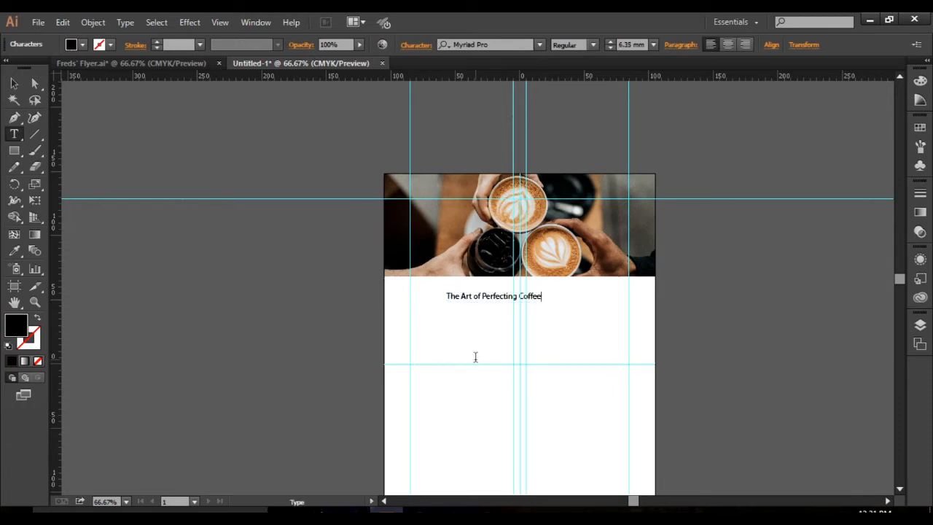
pyautogui.click(14, 84)
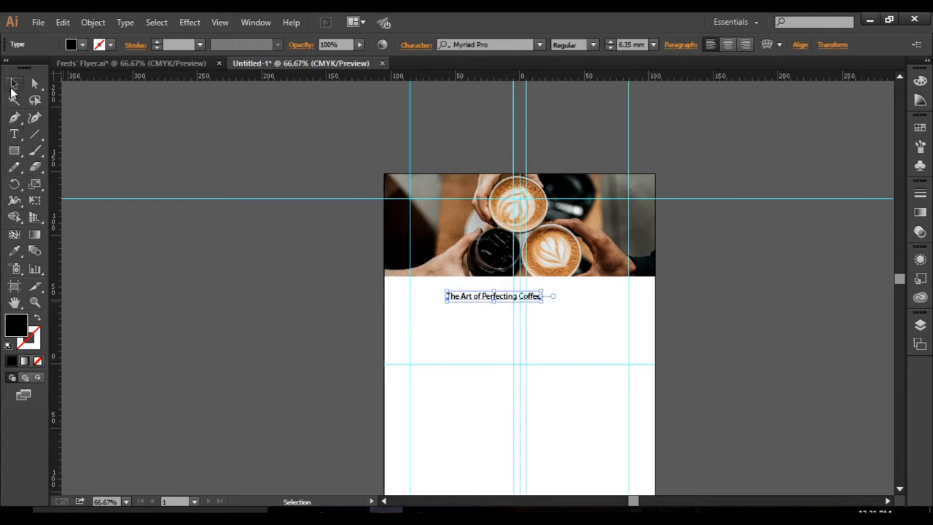
# Centre the headline just below the header photo and stretch it wider and taller to a font size of about 9.57 mm.
pyautogui.moveTo(500, 301); pyautogui.dragTo(541, 290)
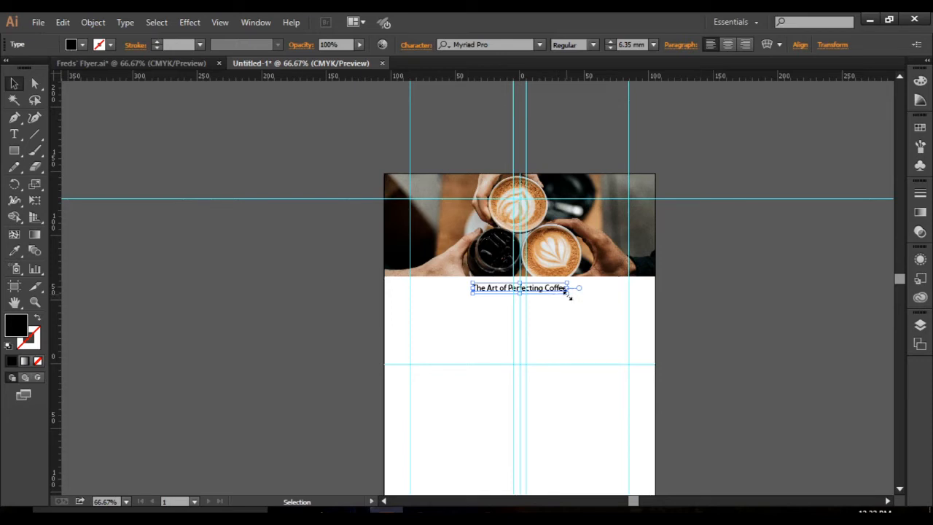
pyautogui.moveTo(569, 294); pyautogui.dragTo(599, 309)
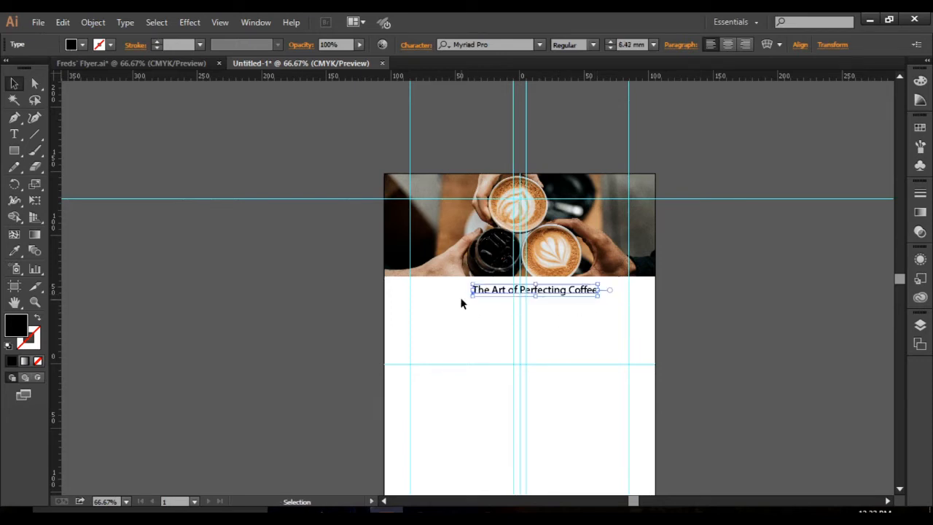
pyautogui.moveTo(471, 294); pyautogui.dragTo(455, 299)
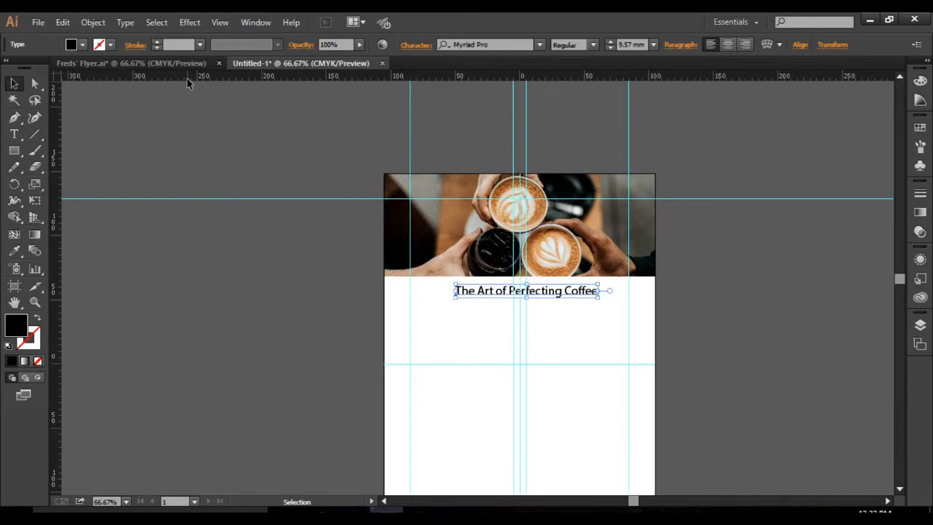
# Switch to the web browser and open dafont.com in a new tab.
pyautogui.click(486, 514)
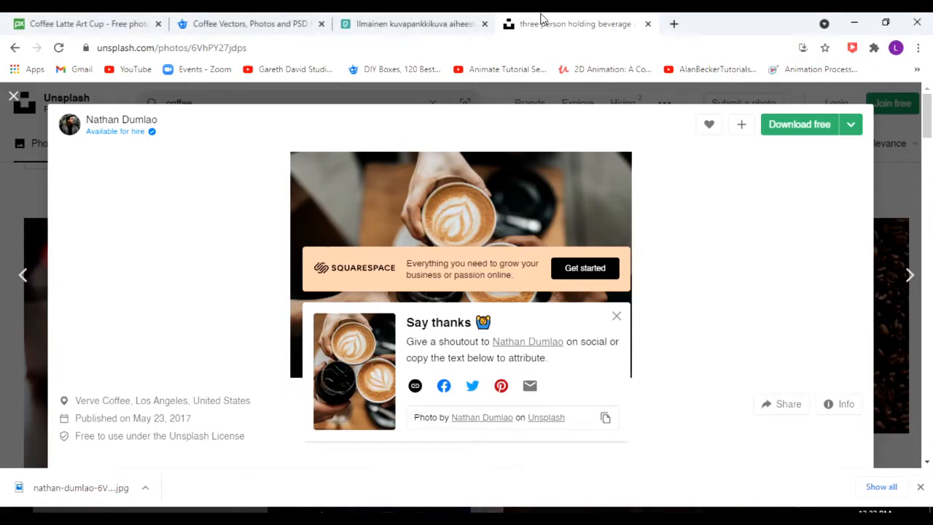
pyautogui.click(672, 24)
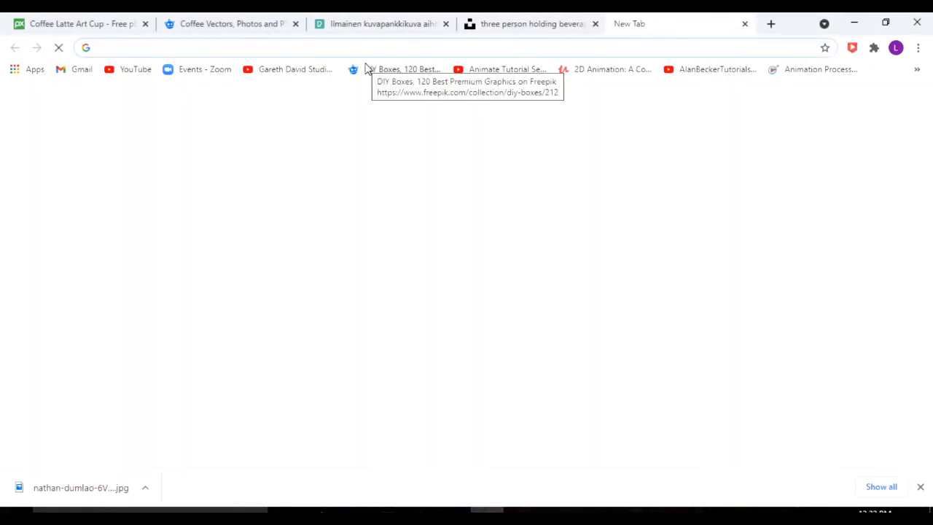
pyautogui.write('font')
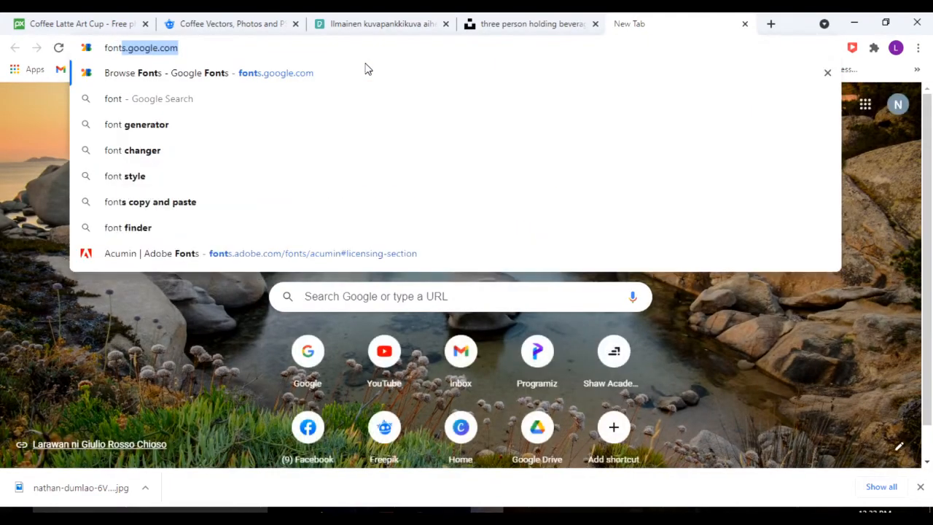
pyautogui.write('s')
pyautogui.press('BackSpace')
pyautogui.press('BackSpace')
pyautogui.press('BackSpace')
pyautogui.press('BackSpace')
pyautogui.press('BackSpace')
pyautogui.press('BackSpace')
pyautogui.press('BackSpace')
pyautogui.press('BackSpace')
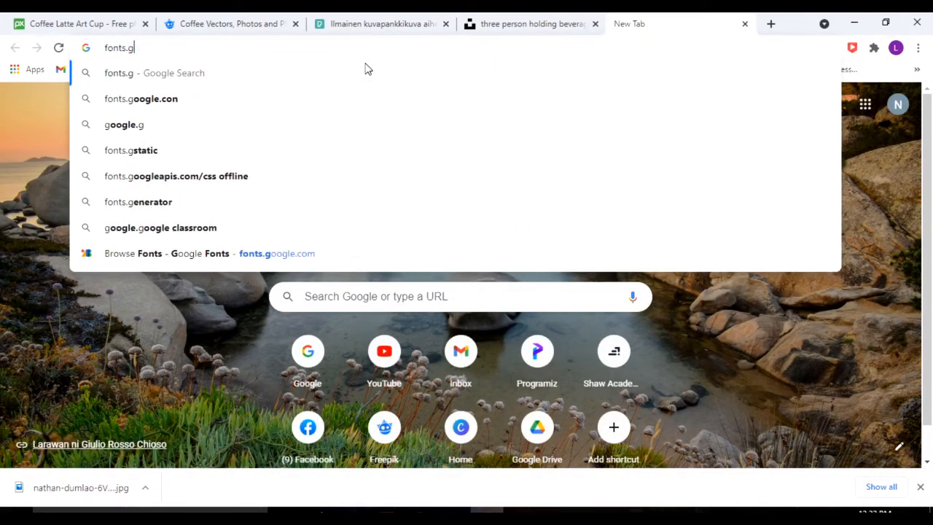
pyautogui.write('dafont.')
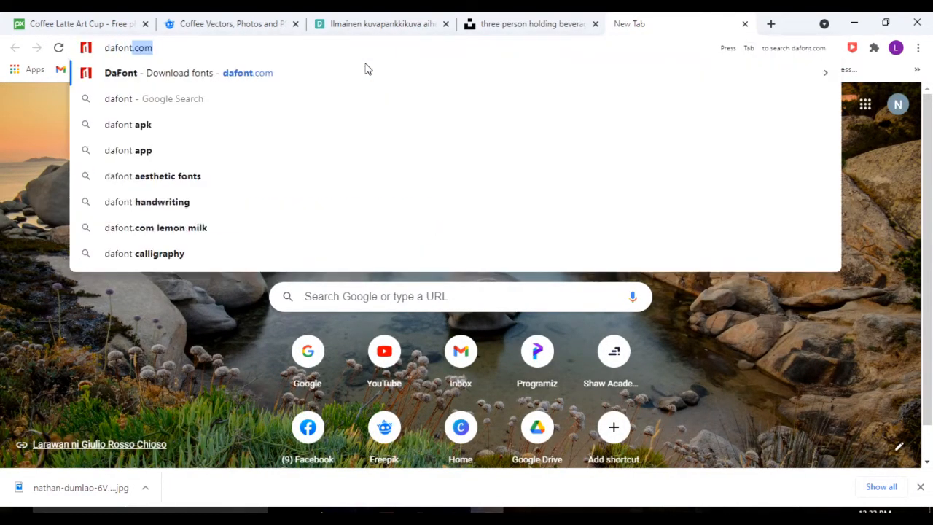
pyautogui.press('Return')
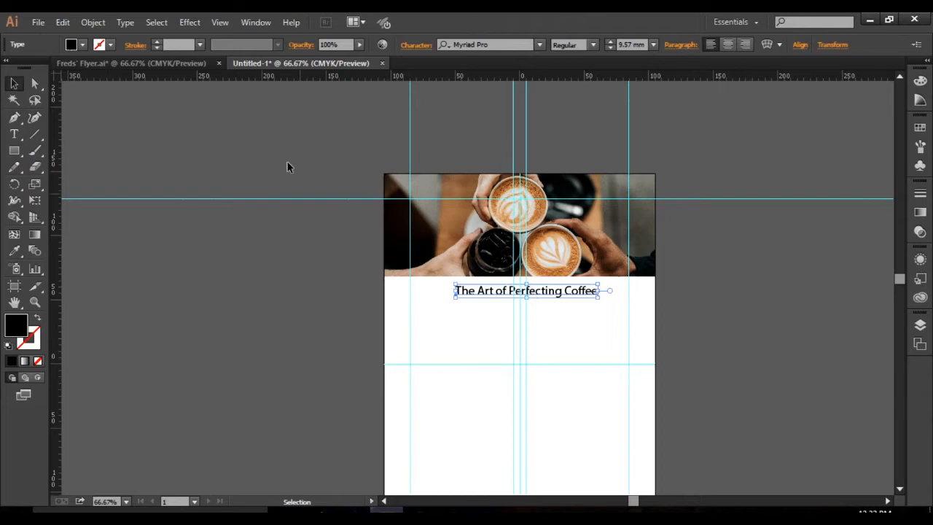
# Check which font the headline "The Art of Perfecting Coffee" uses in the Freds' Flyer document in Illustrator.
pyautogui.click(155, 61)
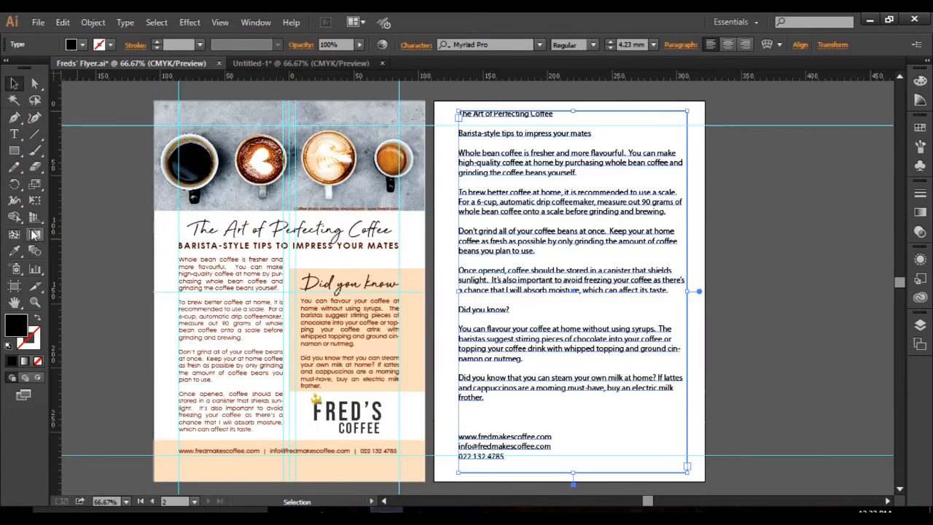
pyautogui.click(13, 134)
pyautogui.click(230, 229)
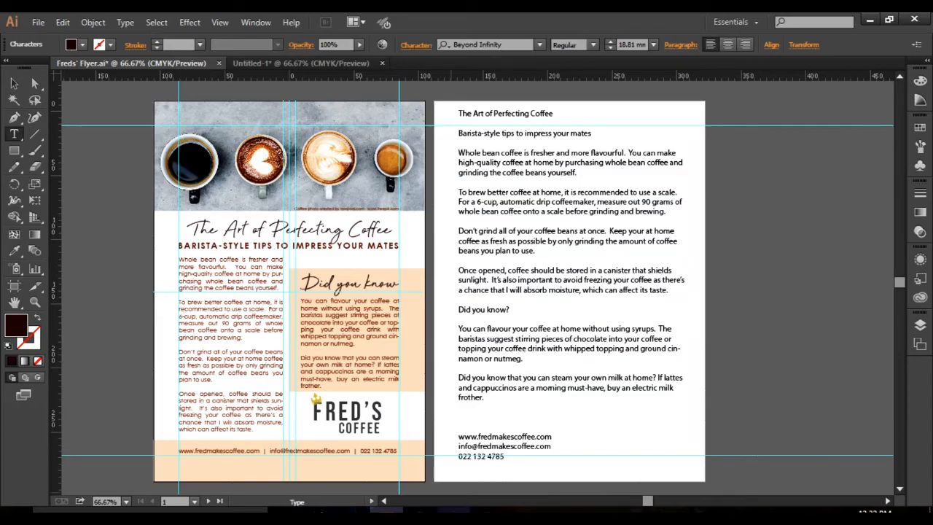
# Switch back to the browser and search DaFont for the font "Beyond Infinity".
pyautogui.click(486, 511)
pyautogui.click(788, 188)
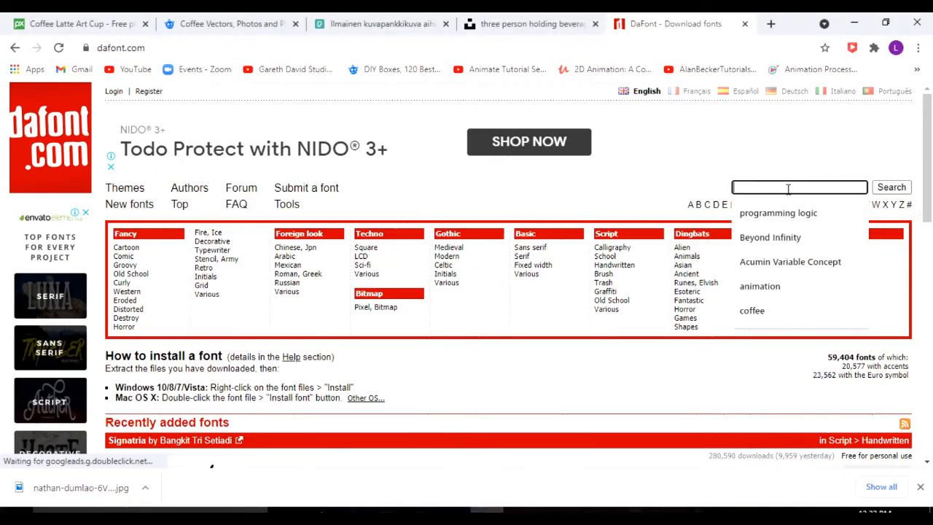
pyautogui.write('bef')
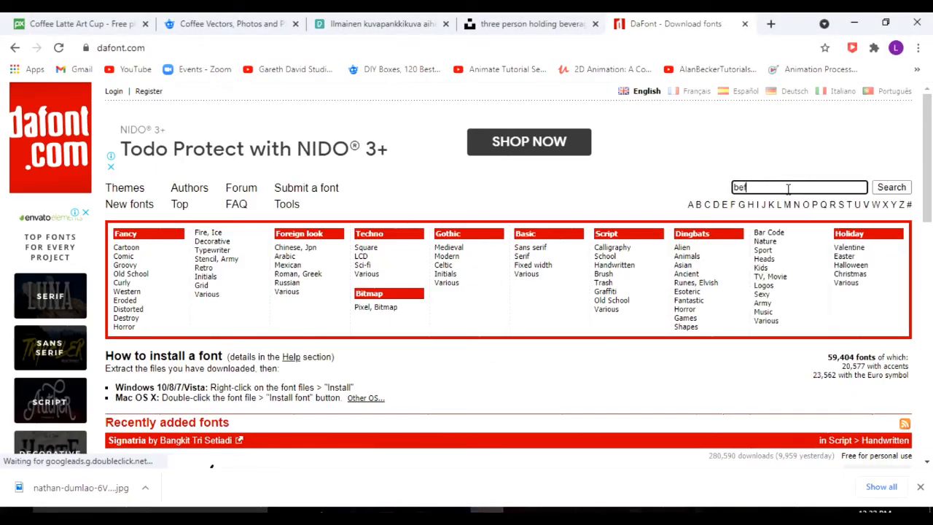
pyautogui.press('BackSpace')
pyautogui.press('BackSpace')
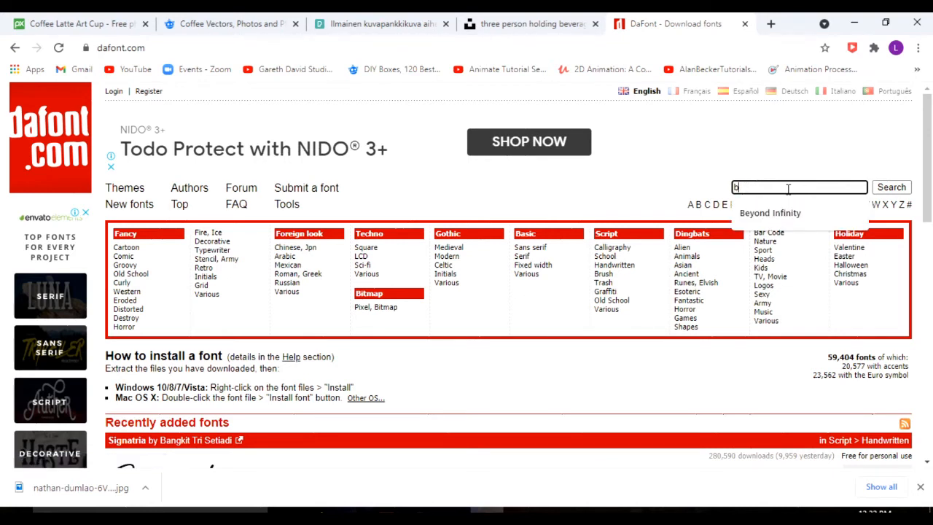
pyautogui.click(765, 213)
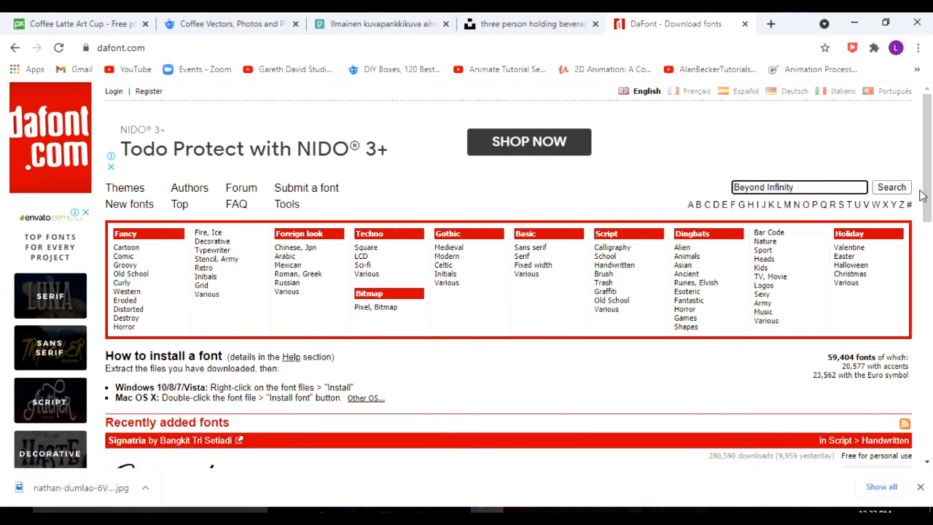
pyautogui.click(891, 187)
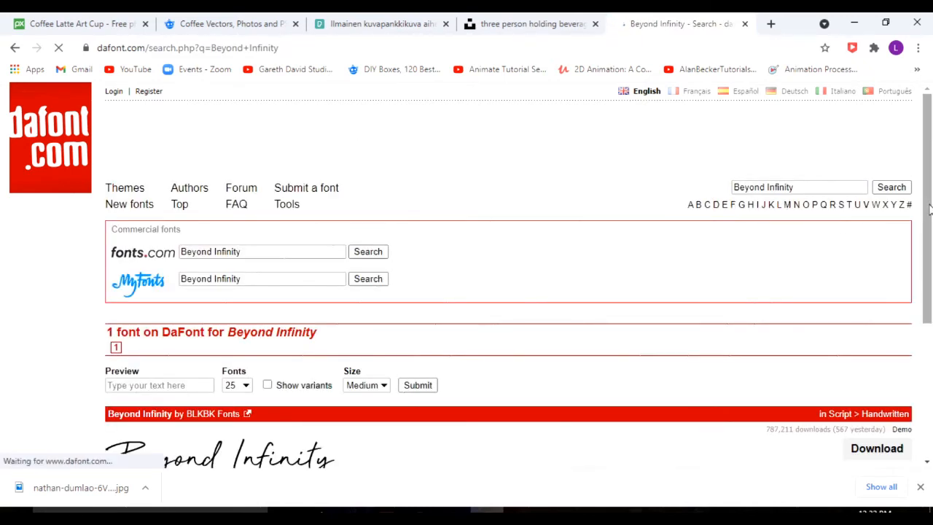
# Download the Beyond Infinity font as beyond_infinity into a new folder named "font" on the Desktop.
pyautogui.scroll(-3, 929, 209)
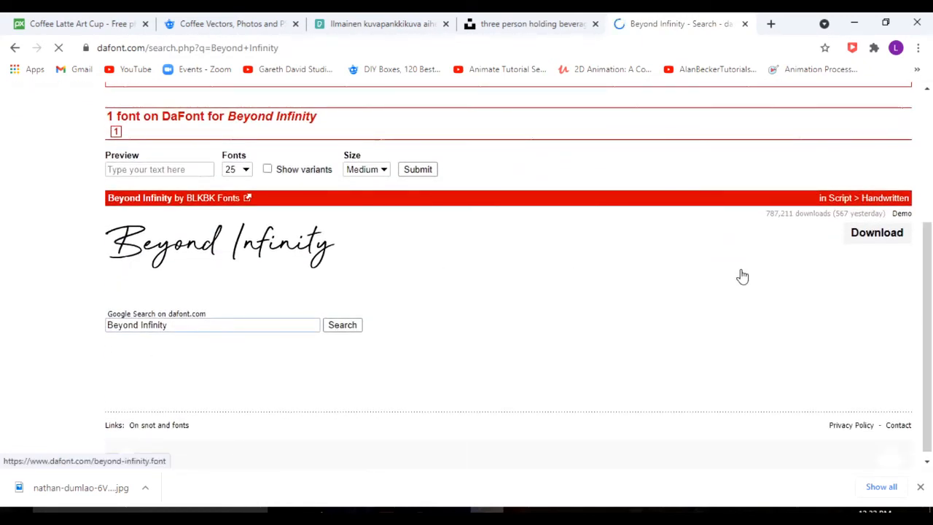
pyautogui.click(879, 246)
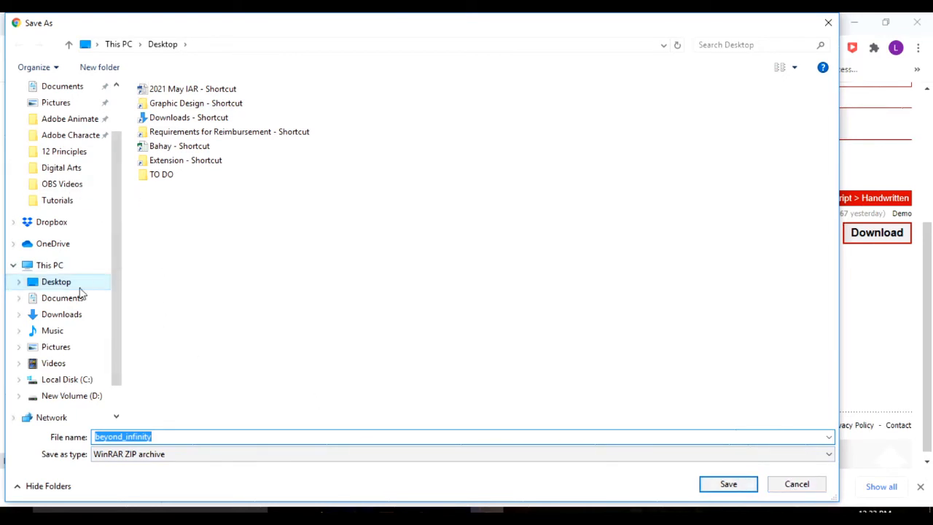
pyautogui.click(93, 73)
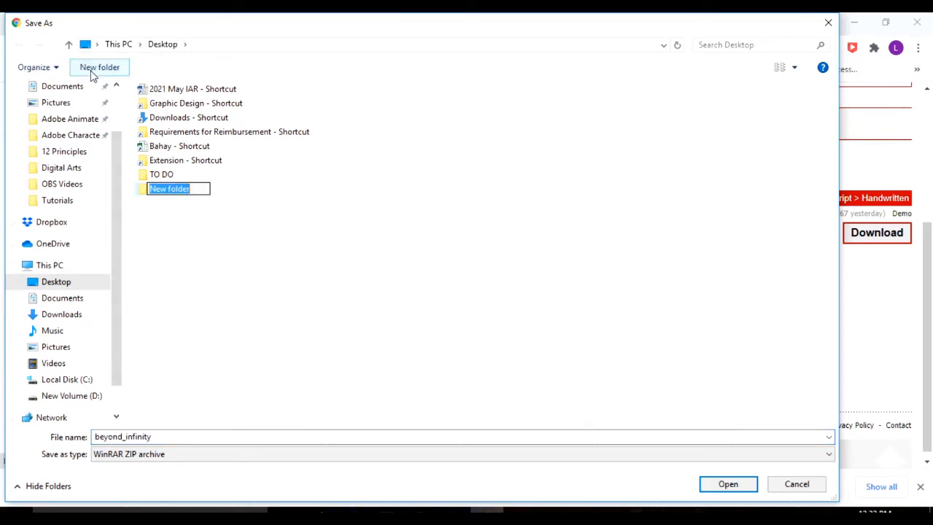
pyautogui.write('font')
pyautogui.press('Return')
pyautogui.press('Return')
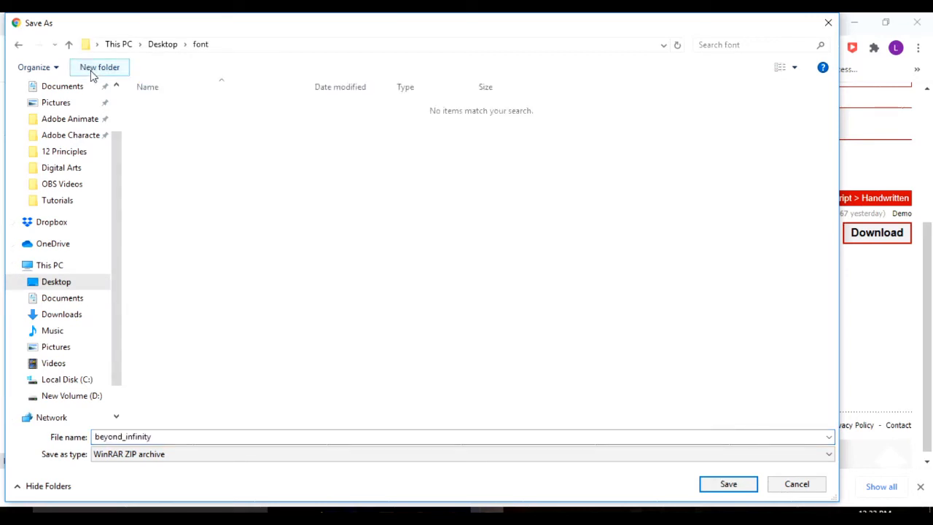
pyautogui.click(729, 484)
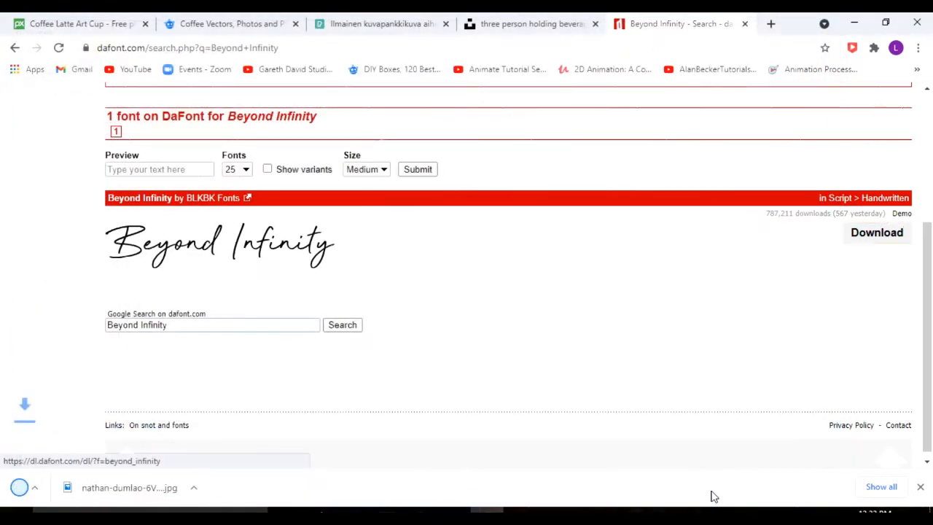
# Switch to File Explorer and extract the beyond_infinity archive inside the Desktop's font folder.
pyautogui.hotkey('alt', 'Tab')
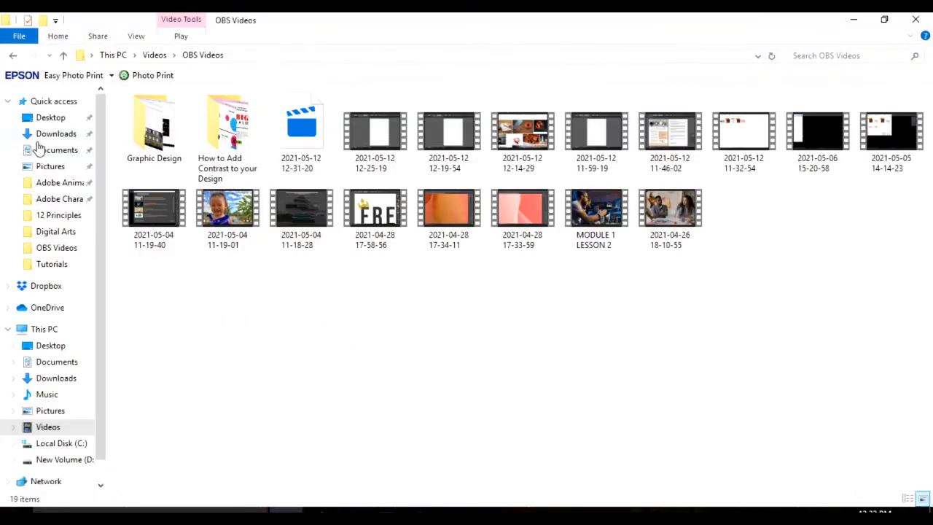
pyautogui.click(49, 118)
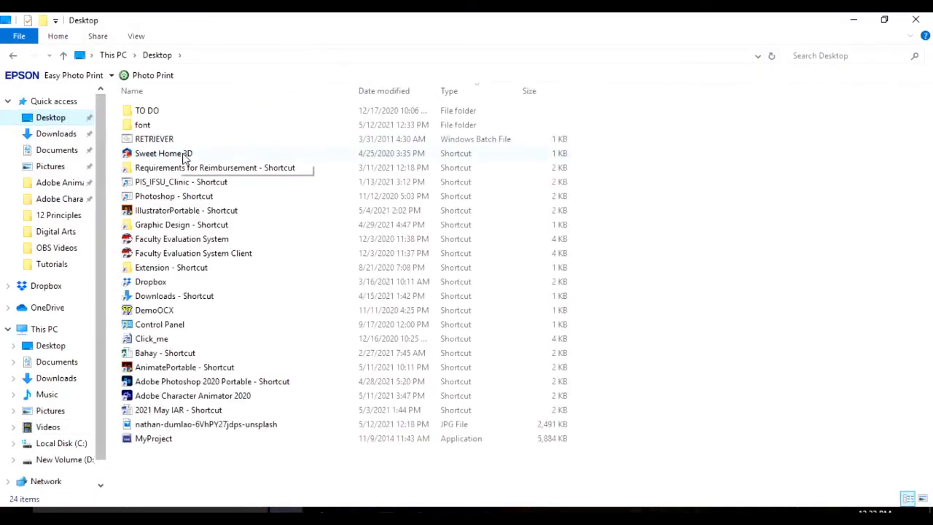
pyautogui.doubleClick(183, 125)
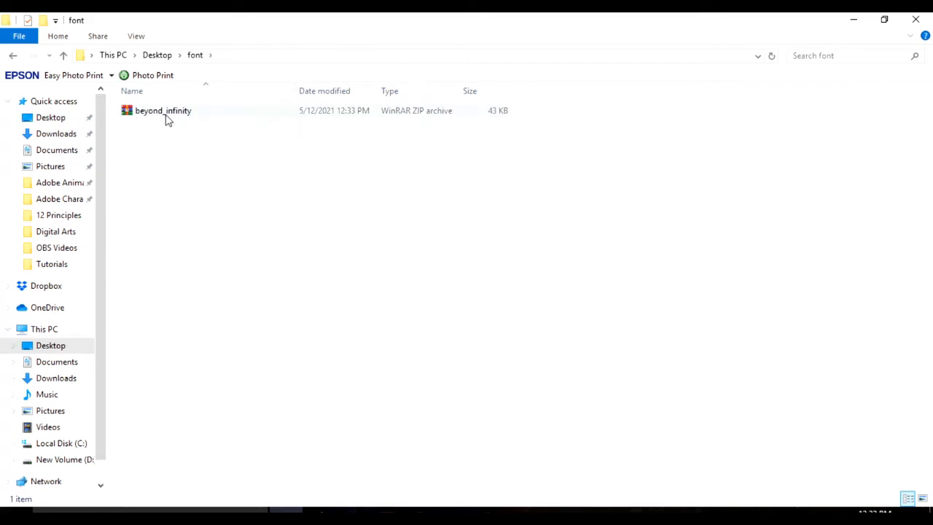
pyautogui.rightClick(166, 120)
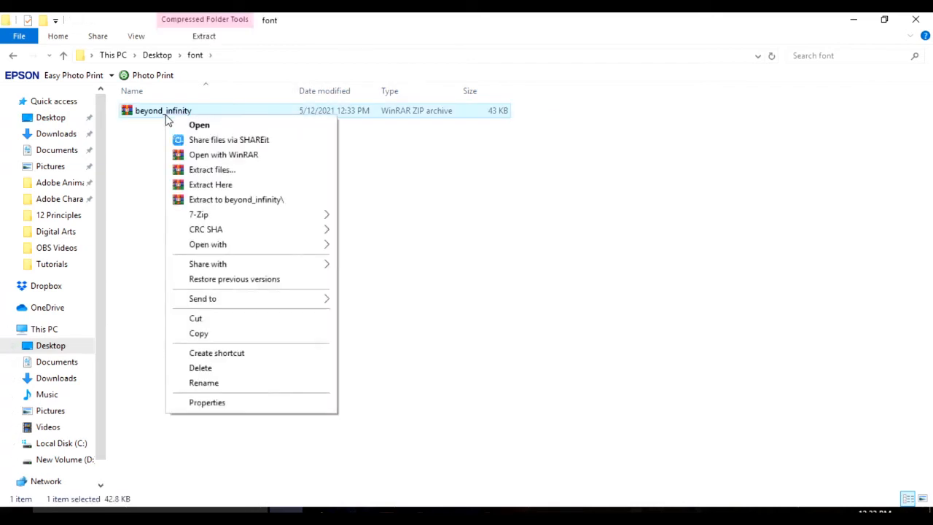
pyautogui.click(225, 188)
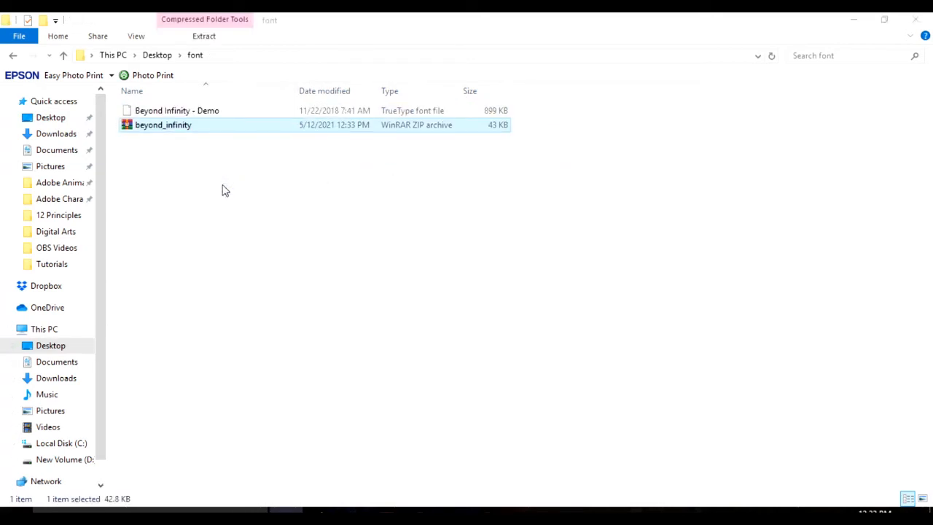
# Try to install the extracted Beyond Infinity - Demo font, declining to replace the existing copy, and close the font folder.
pyautogui.click(226, 111)
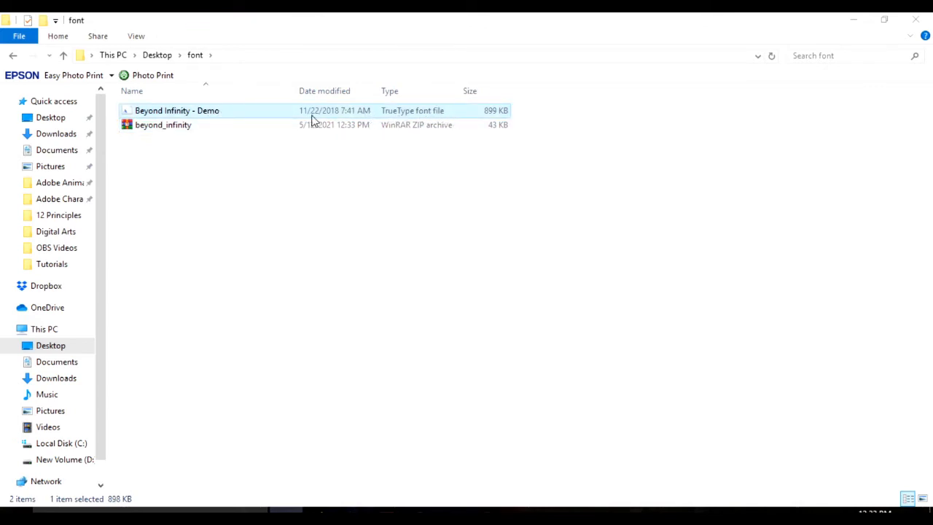
pyautogui.rightClick(253, 118)
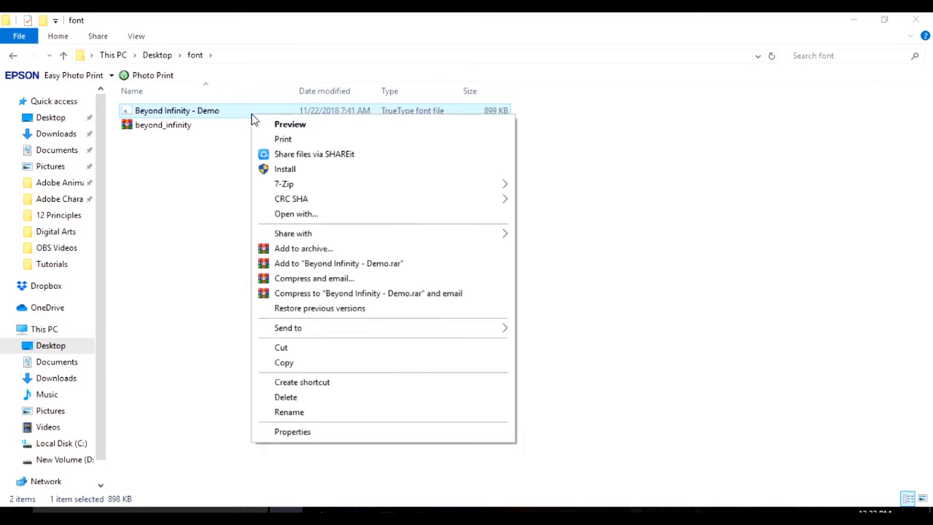
pyautogui.click(196, 289)
pyautogui.rightClick(184, 109)
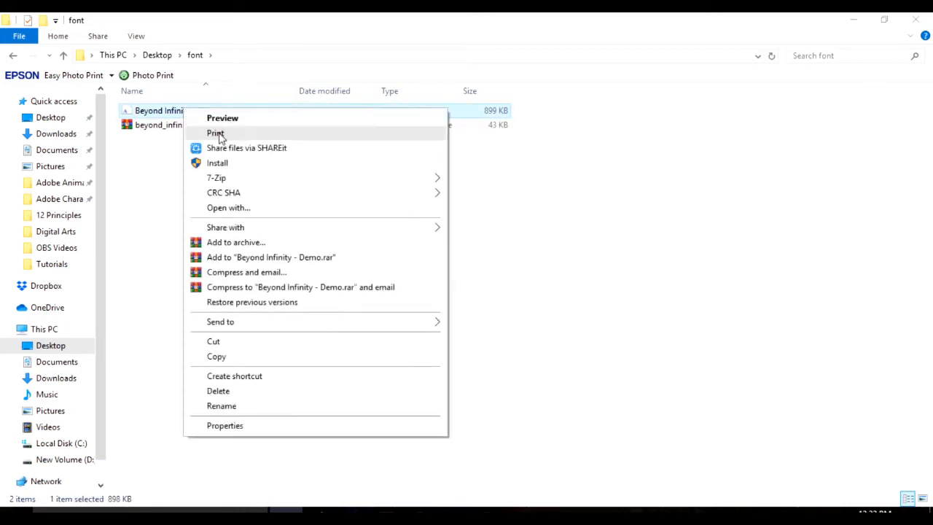
pyautogui.click(231, 169)
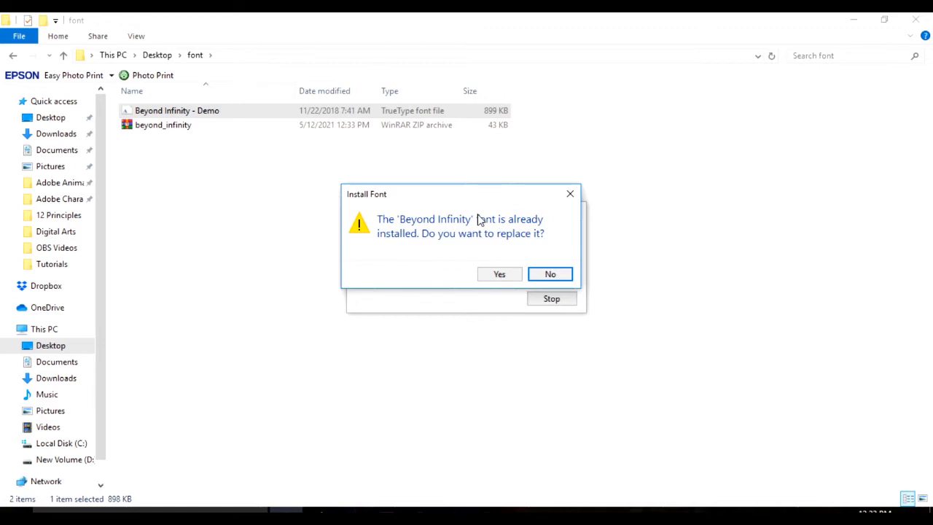
pyautogui.moveTo(454, 197); pyautogui.dragTo(457, 333)
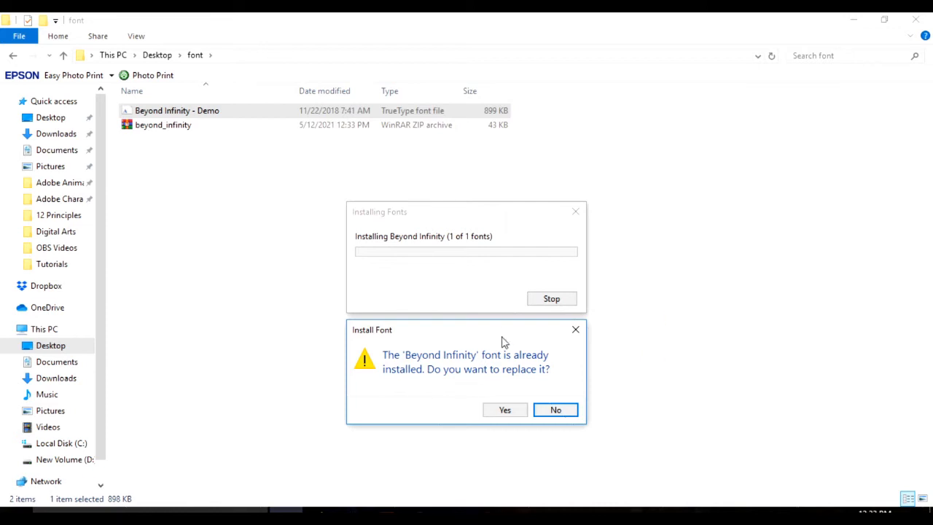
pyautogui.click(556, 411)
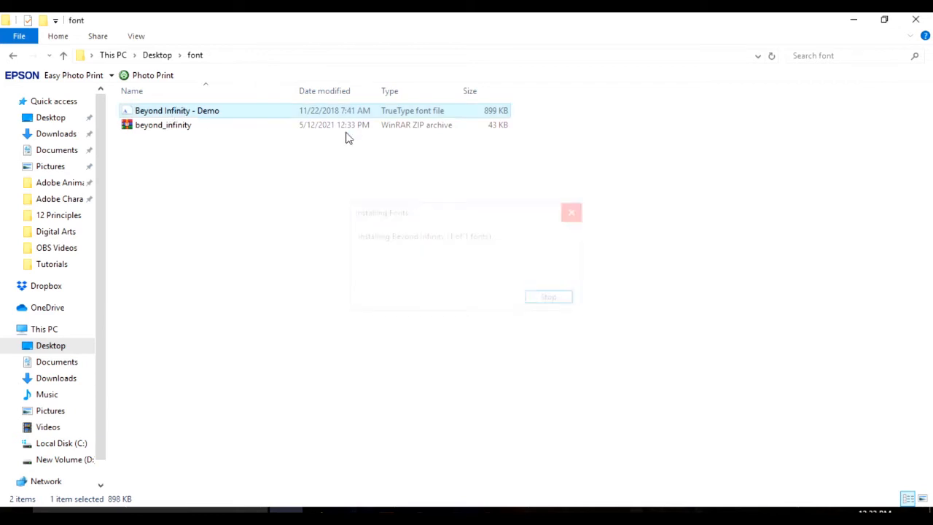
pyautogui.rightClick(218, 116)
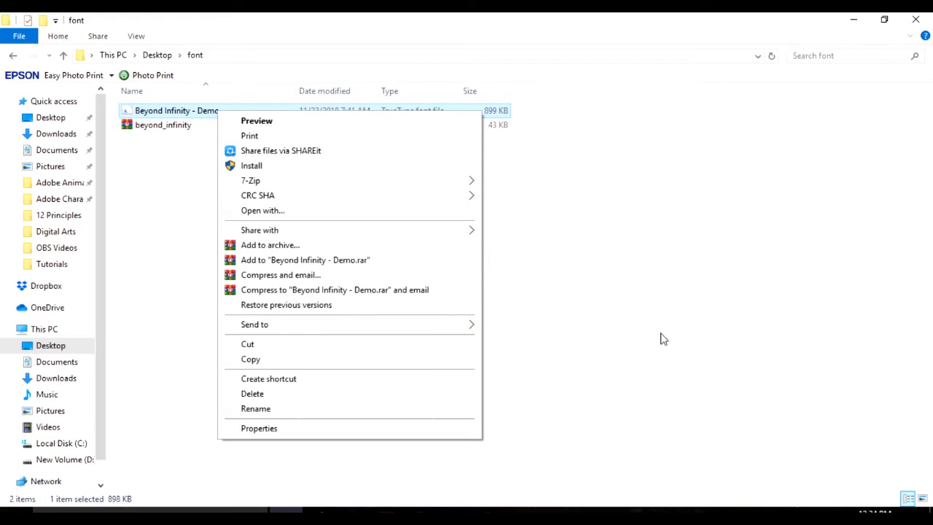
pyautogui.click(585, 387)
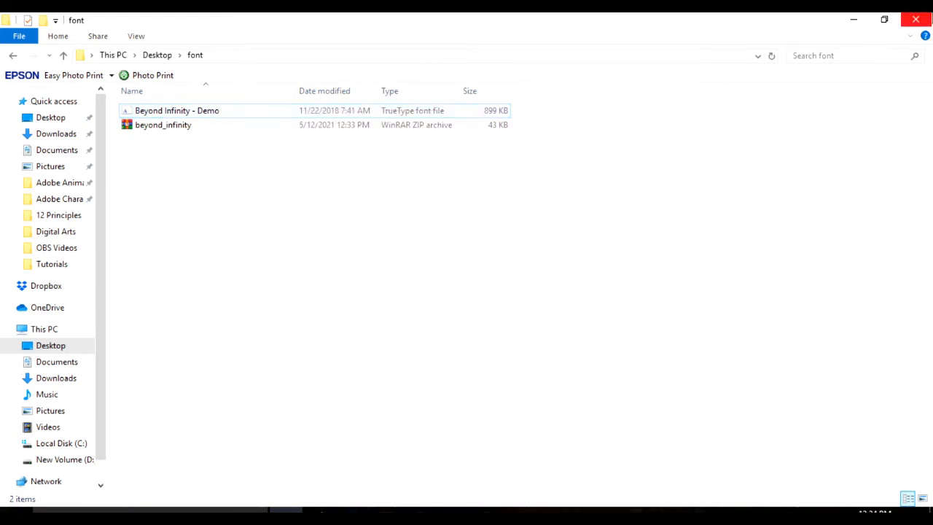
pyautogui.click(925, 19)
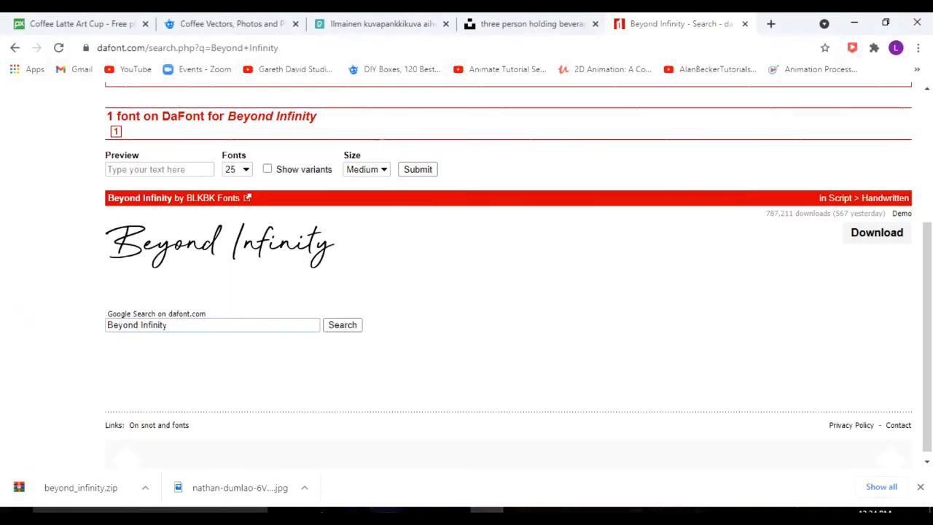
# Return to Illustrator, check the headline's font name in the Freds' Flyer document, and switch to the Untitled-1 document.
pyautogui.click(386, 516)
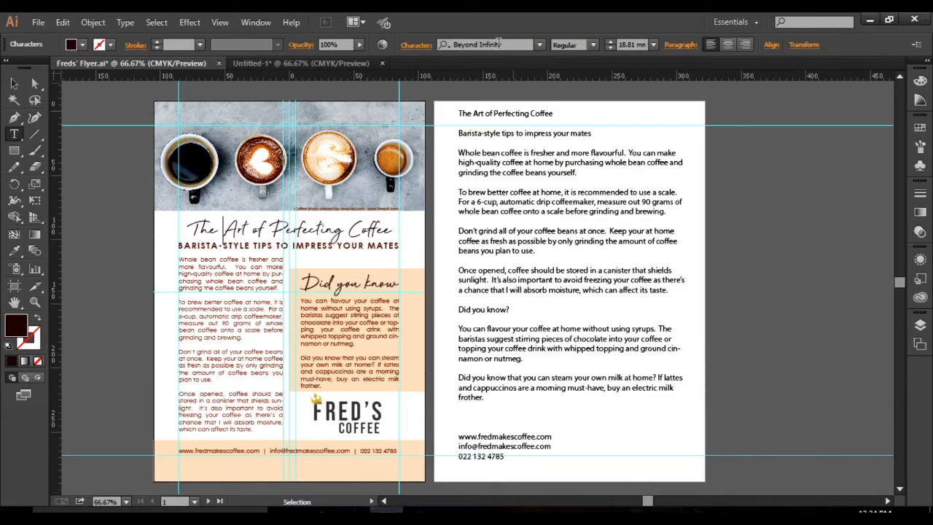
pyautogui.click(499, 44)
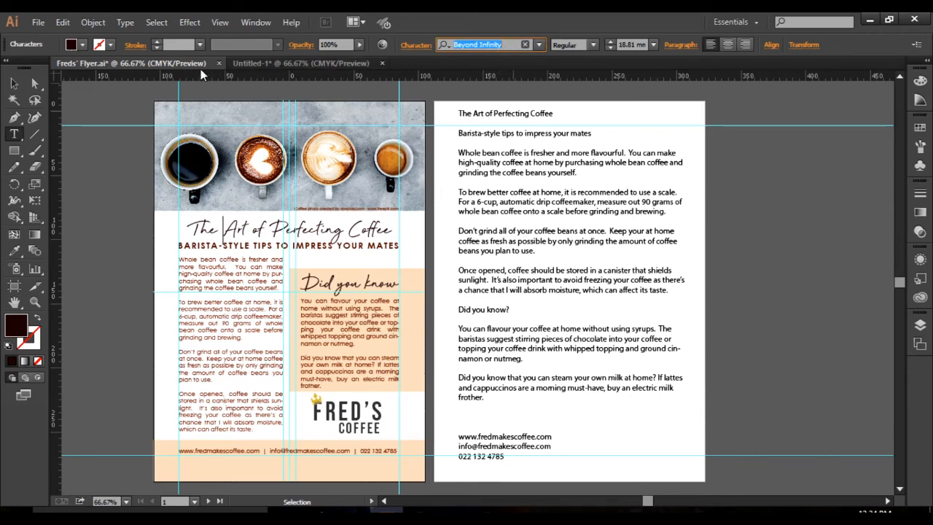
pyautogui.click(302, 63)
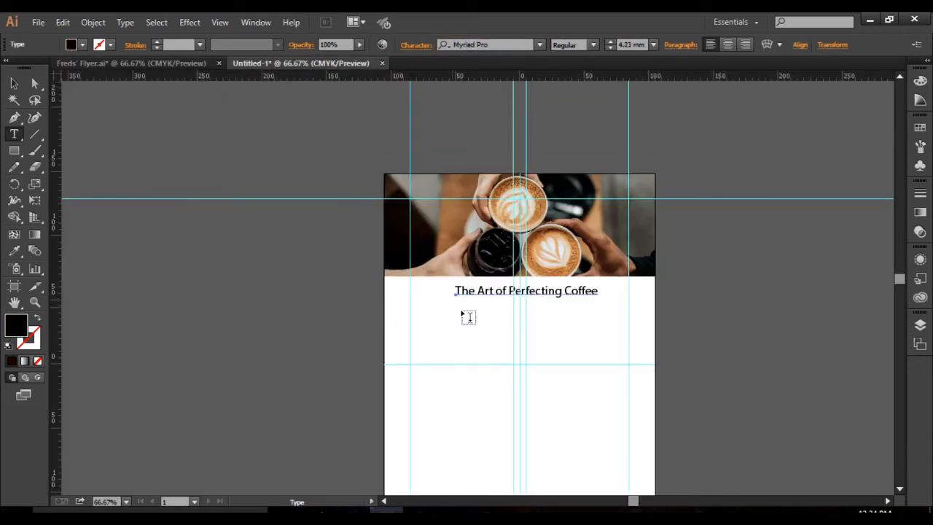
# Set the font of the headline "The Art of Perfecting Coffee" to Beyond Infinity.
pyautogui.moveTo(456, 289); pyautogui.dragTo(631, 289)
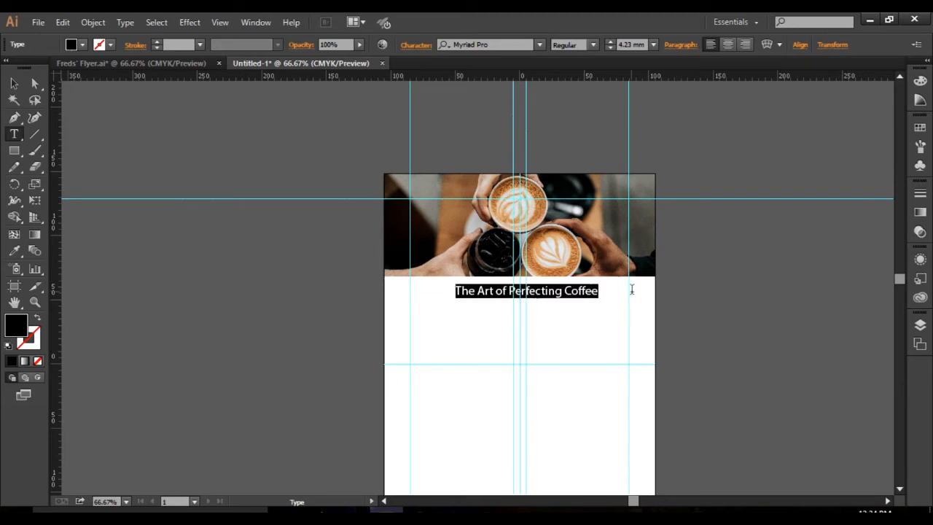
pyautogui.click(474, 44)
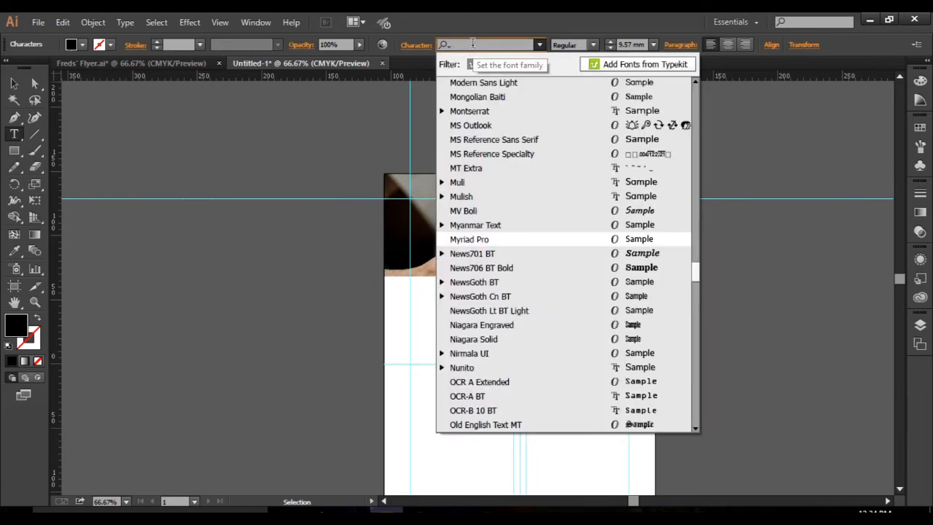
pyautogui.write('beyo')
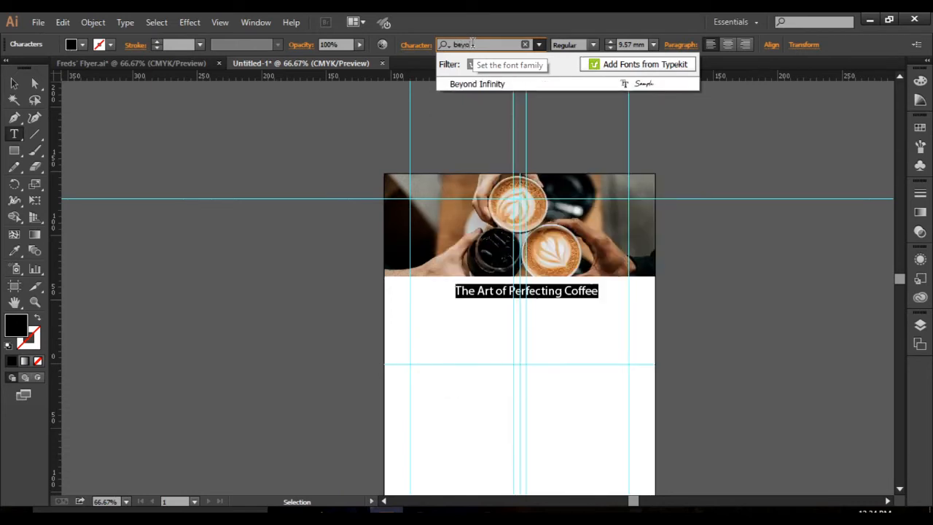
pyautogui.click(485, 84)
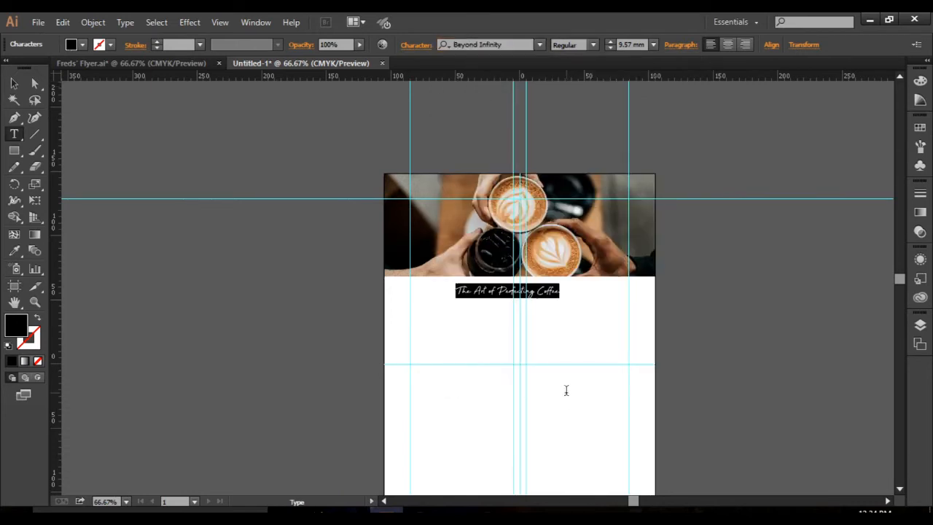
# Scale the headline to about 19.7 mm type so it spans the side margin guides, and place it just below the header photo.
pyautogui.click(14, 84)
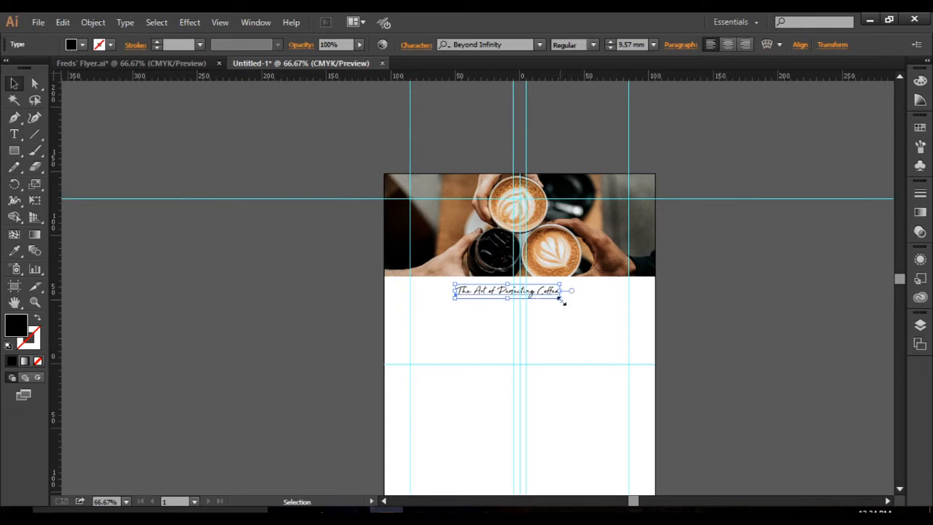
pyautogui.moveTo(561, 299); pyautogui.dragTo(618, 306)
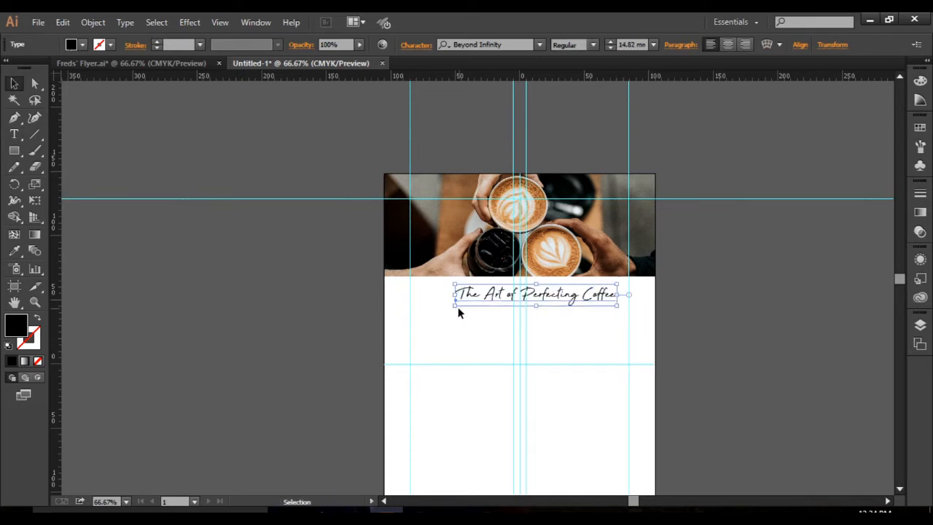
pyautogui.moveTo(454, 304); pyautogui.dragTo(419, 311)
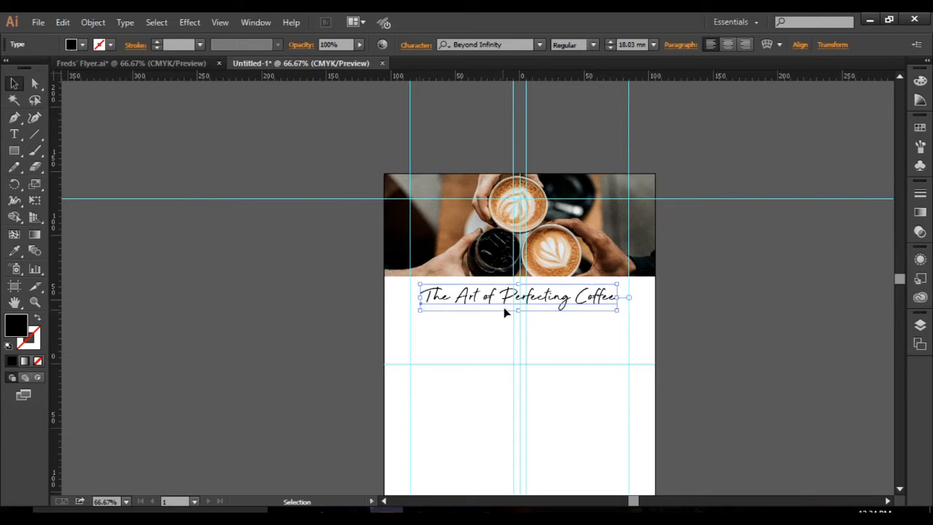
pyautogui.moveTo(534, 305); pyautogui.dragTo(532, 299)
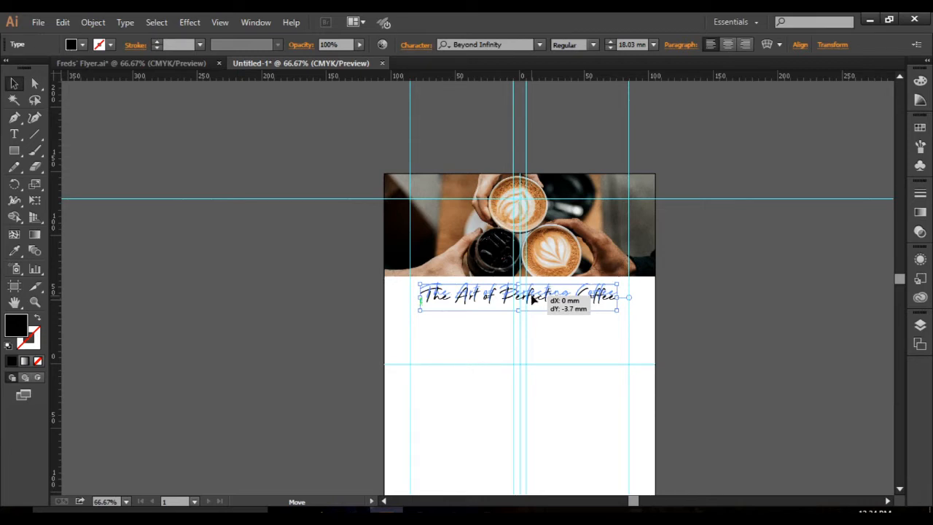
pyautogui.moveTo(531, 296); pyautogui.dragTo(532, 298)
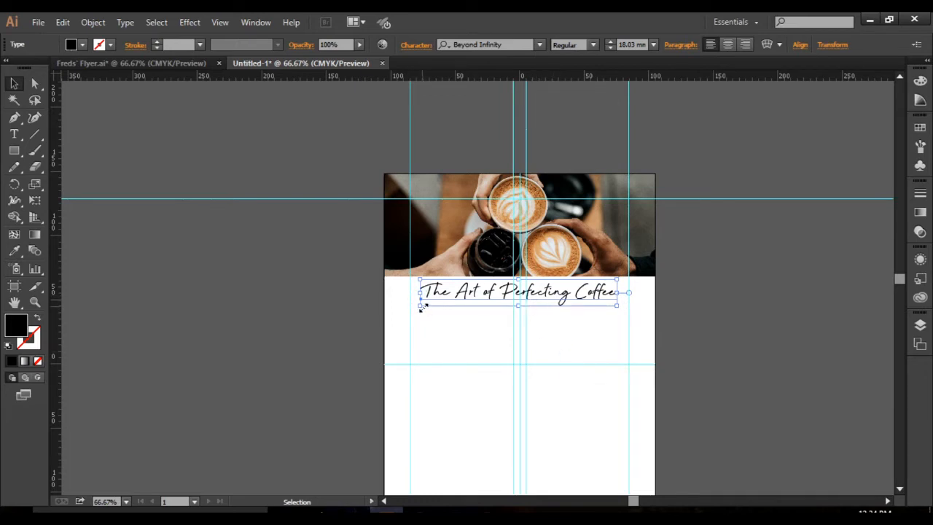
pyautogui.moveTo(420, 307); pyautogui.dragTo(411, 306)
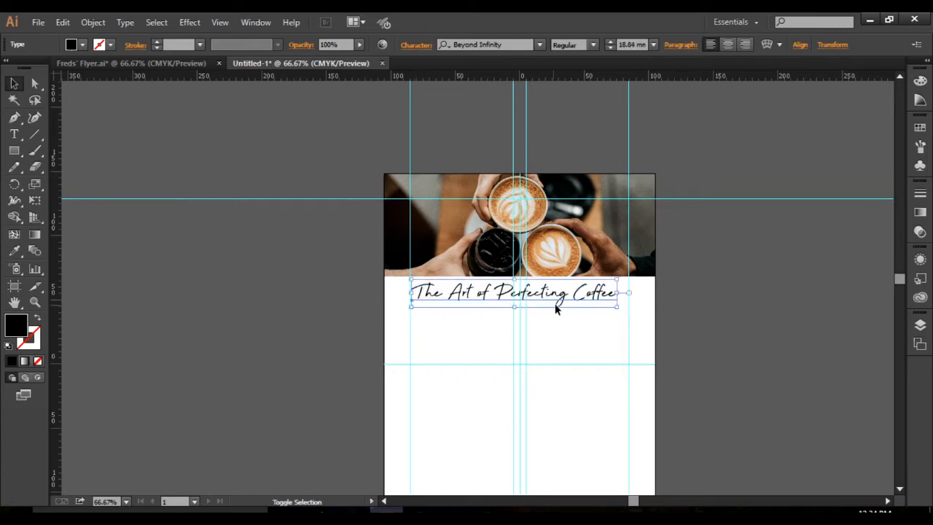
pyautogui.moveTo(617, 308); pyautogui.dragTo(623, 310)
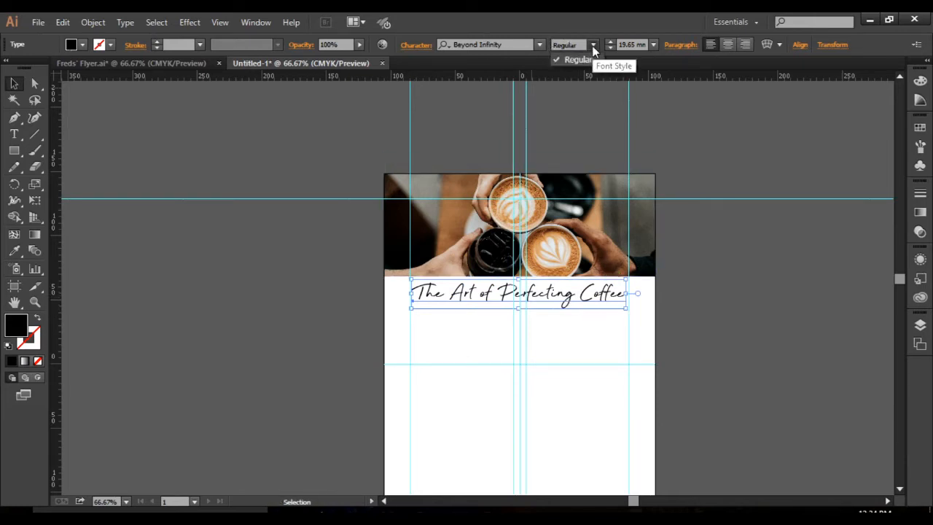
# Try all caps on the headline, and undo the change.
pyautogui.click(415, 45)
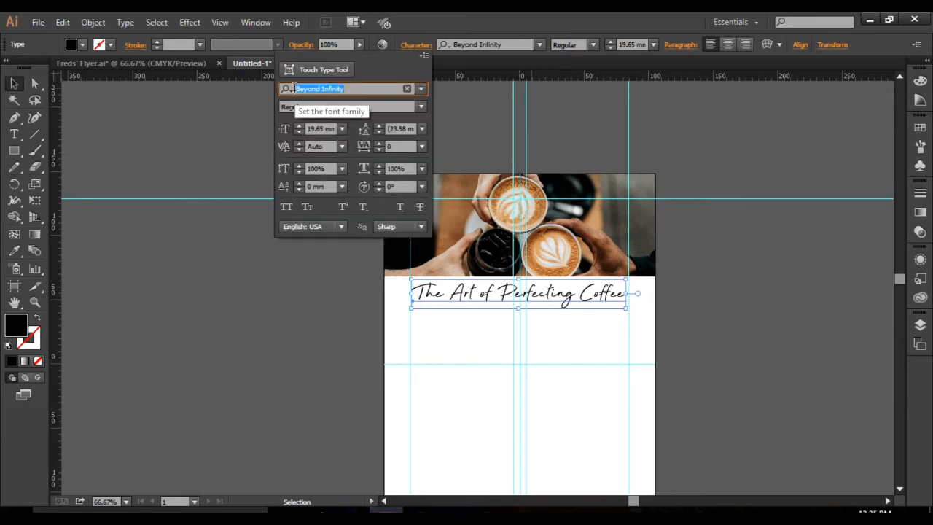
pyautogui.click(287, 208)
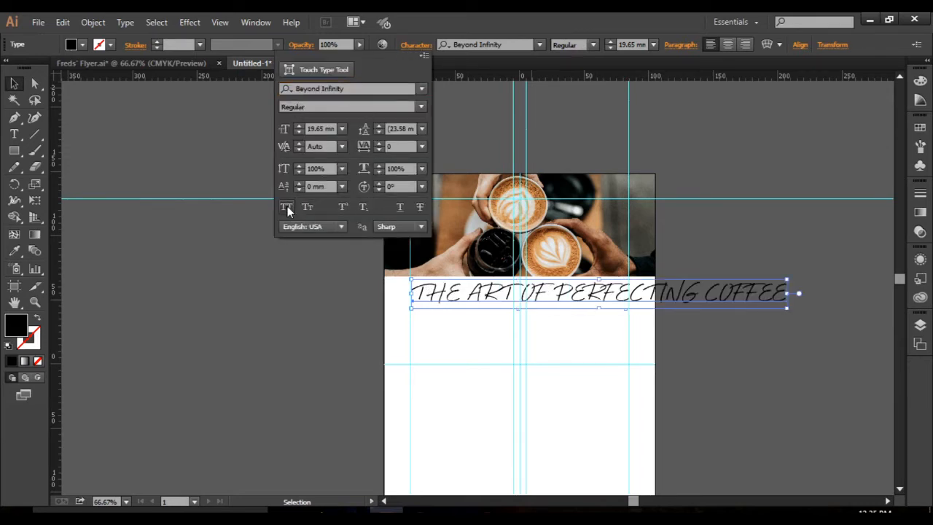
pyautogui.hotkey('ctrl', 'z')
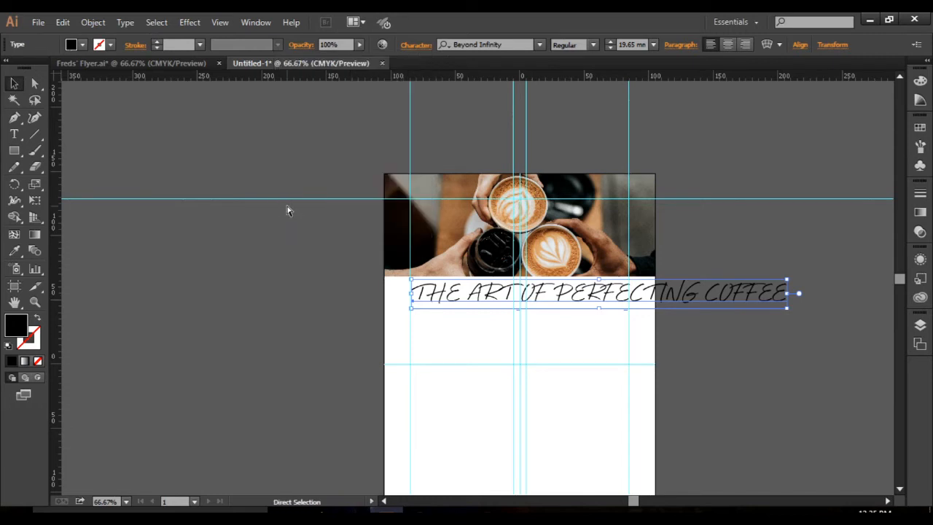
pyautogui.hotkey('ctrl', 'z')
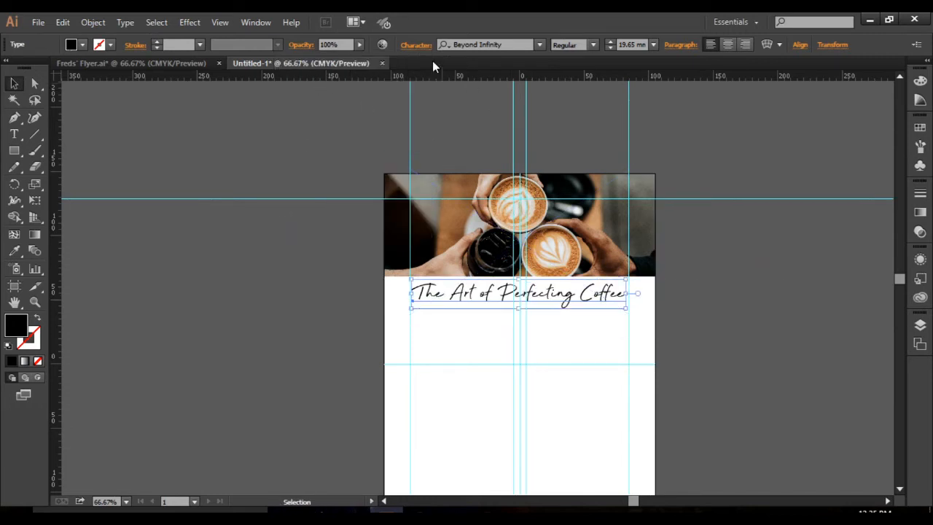
pyautogui.click(416, 45)
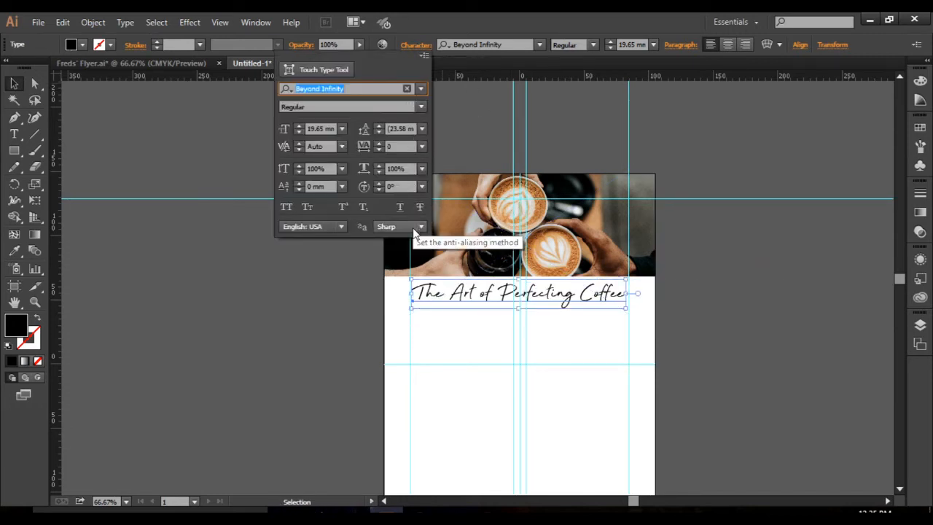
pyautogui.click(421, 107)
pyautogui.click(423, 107)
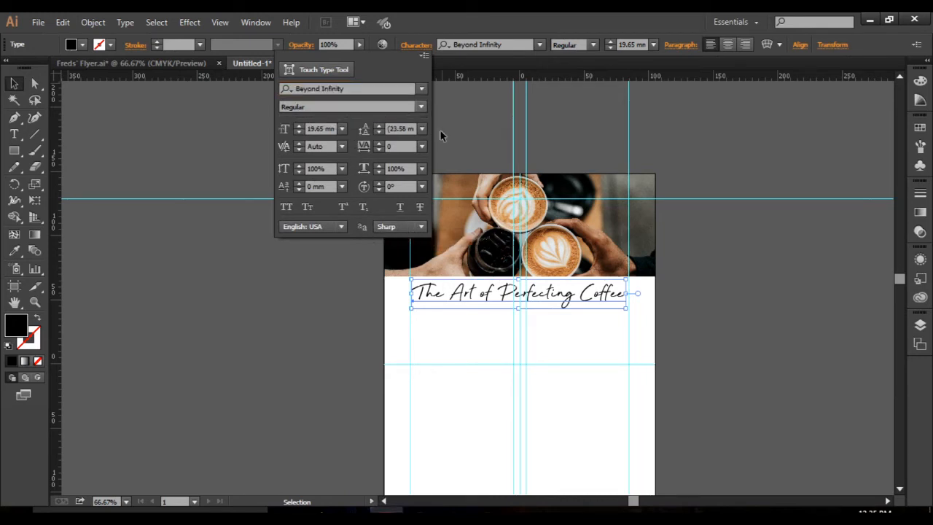
pyautogui.click(602, 332)
pyautogui.click(597, 312)
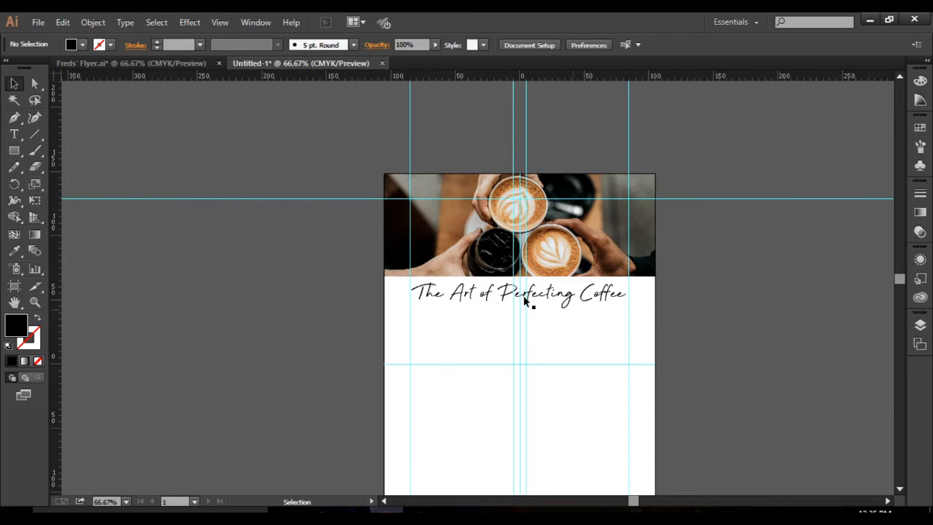
pyautogui.click(484, 298)
pyautogui.click(739, 295)
# Copy "Barista-style tips to impress your mates" from the Freds' Flyer text page and paste it below the headline in Untitled-1.
pyautogui.scroll(2, 551, 316)
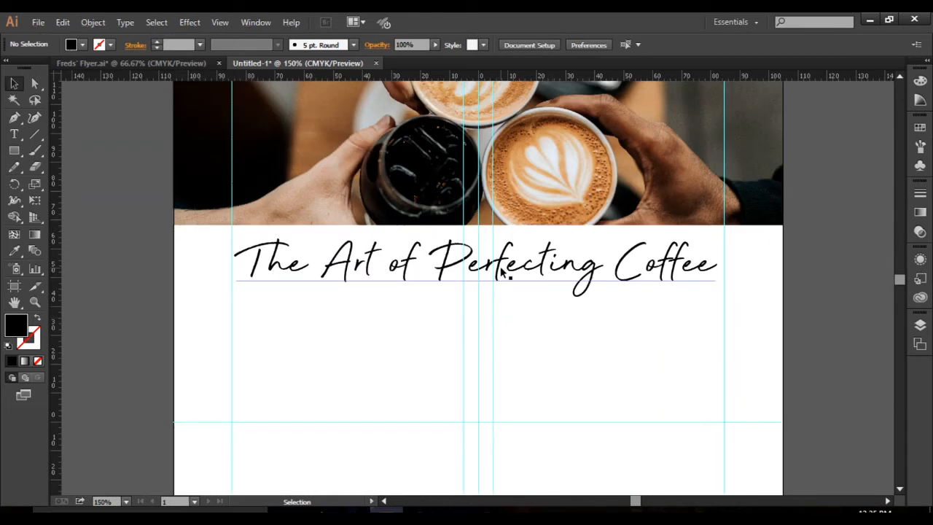
pyautogui.scroll(-3, 899, 284)
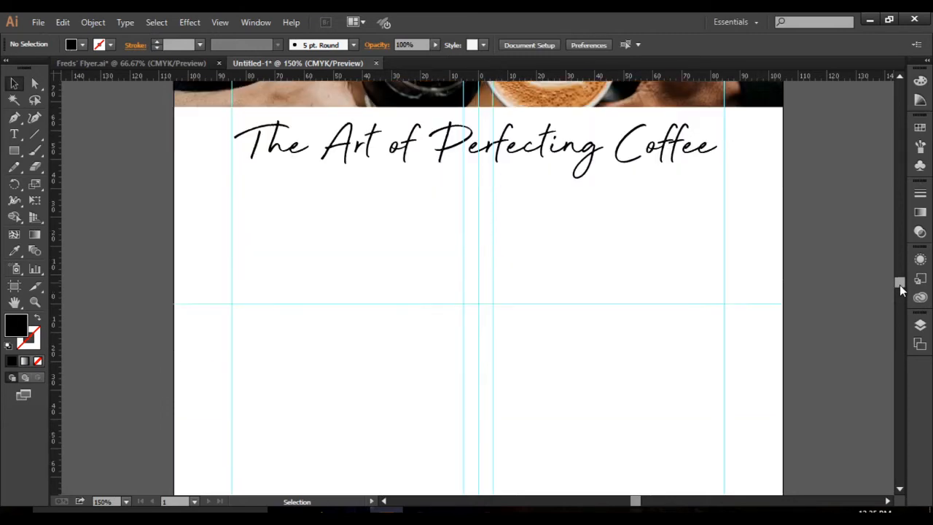
pyautogui.click(118, 64)
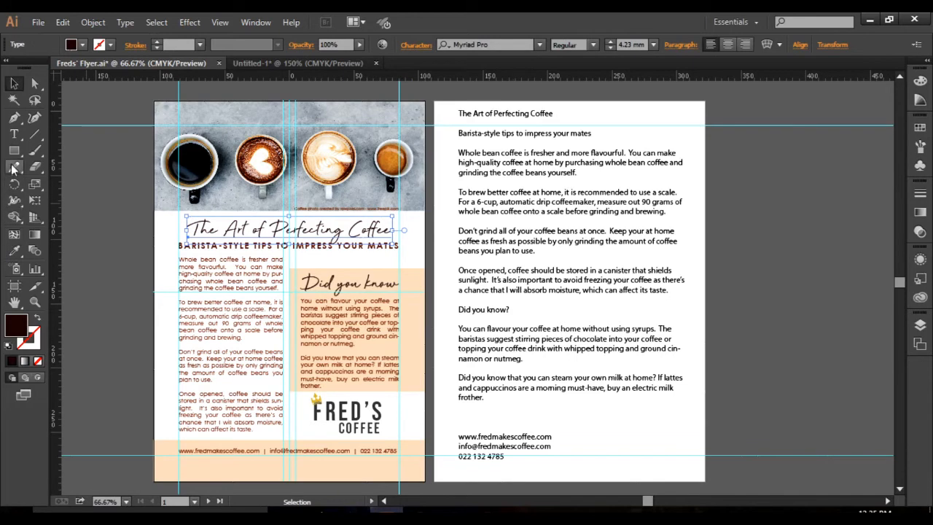
pyautogui.click(14, 134)
pyautogui.moveTo(460, 133); pyautogui.dragTo(612, 134)
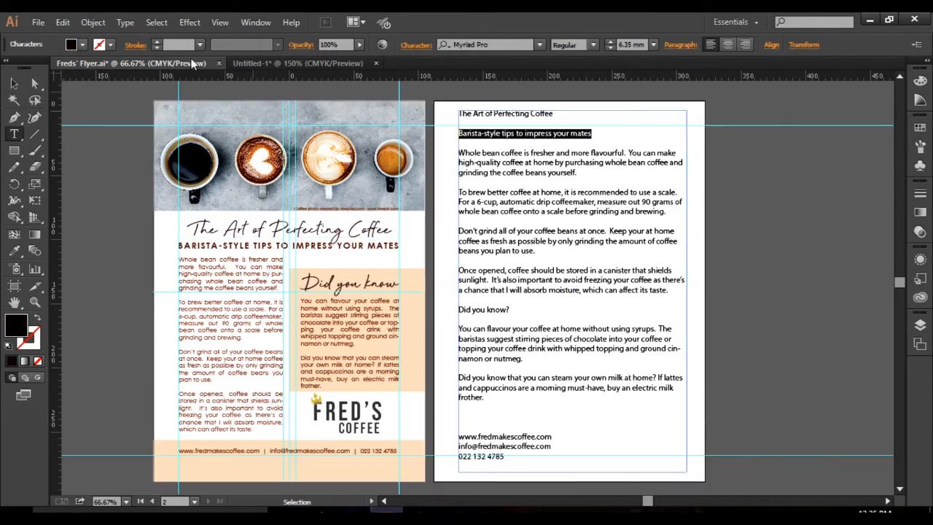
pyautogui.click(260, 64)
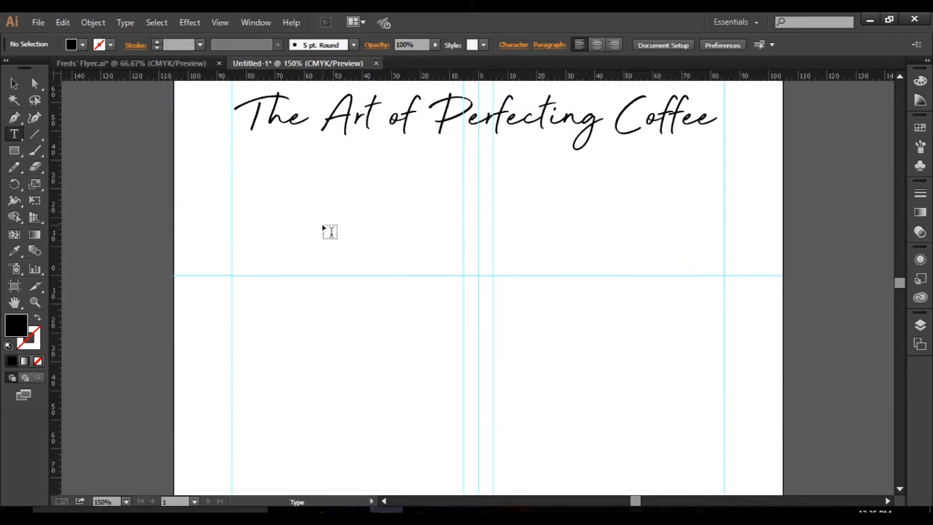
pyautogui.click(313, 198)
pyautogui.write('Barista-style tips to impress your mates')
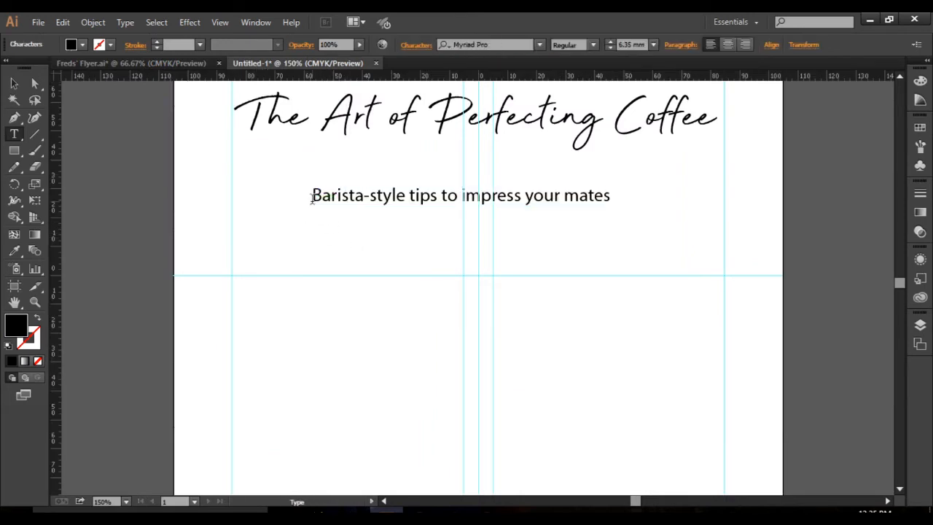
# Move the subheading about 26 mm left and 14 mm up, directly under the headline and aligned with its left edge.
pyautogui.click(14, 84)
pyautogui.click(386, 201)
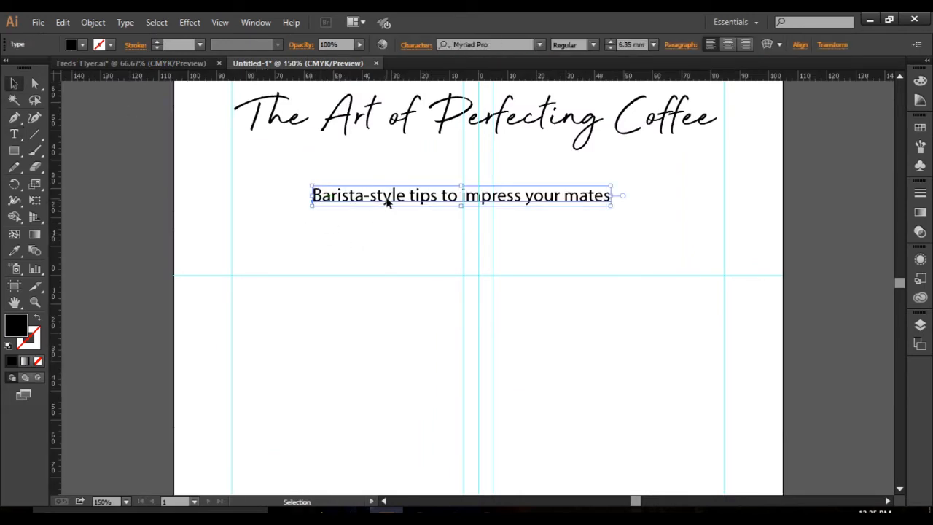
pyautogui.moveTo(386, 202); pyautogui.dragTo(309, 162)
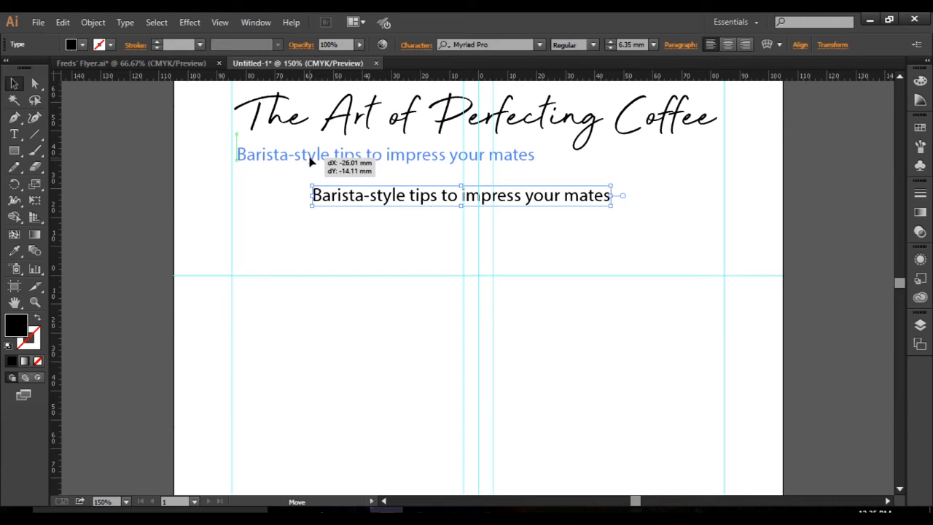
pyautogui.moveTo(310, 161); pyautogui.dragTo(310, 162)
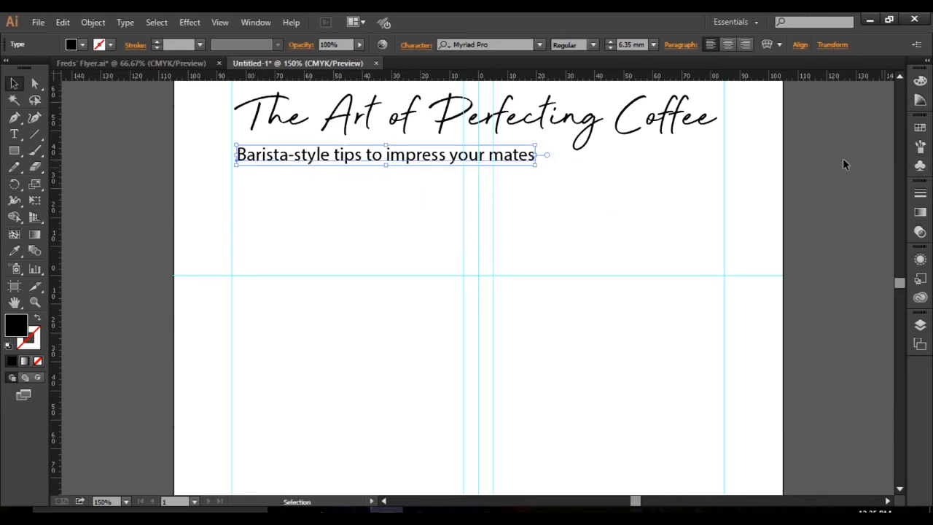
# Set the subheading's font to Century Gothic.
pyautogui.click(500, 41)
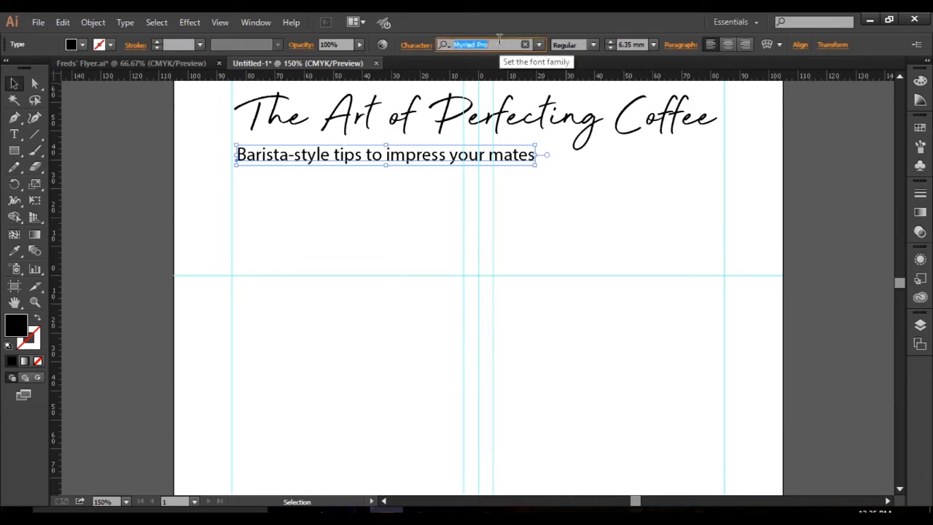
pyautogui.write('centu')
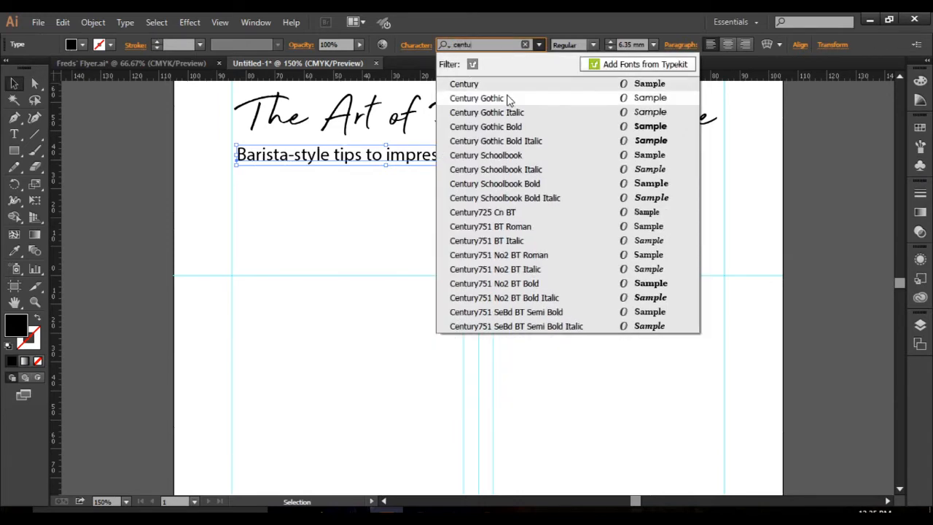
pyautogui.click(508, 99)
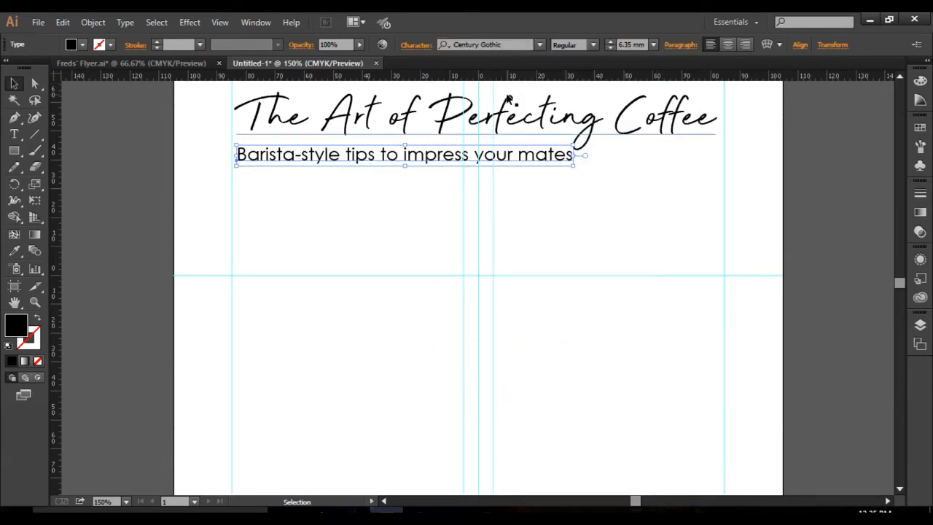
# Check the body text's font and the subheading's styling in the Freds' Flyer document, and return to Untitled-1.
pyautogui.click(166, 65)
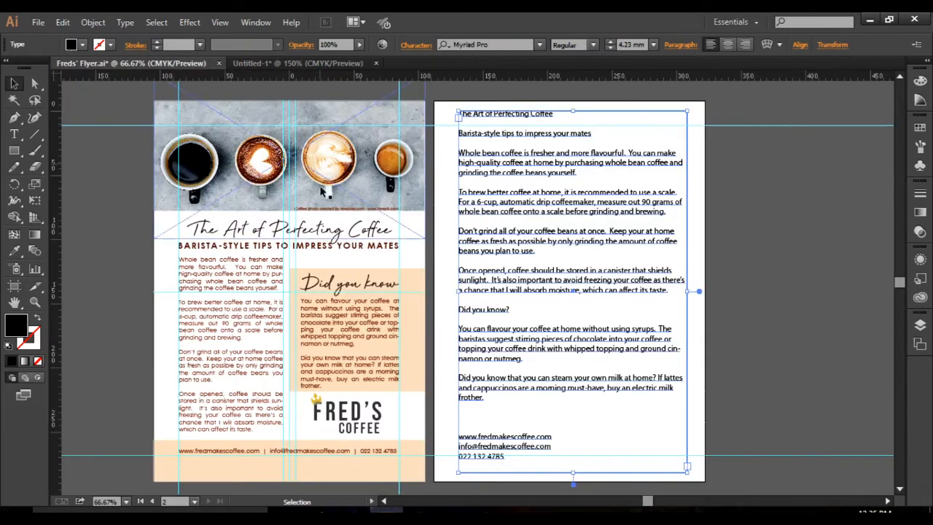
pyautogui.click(219, 279)
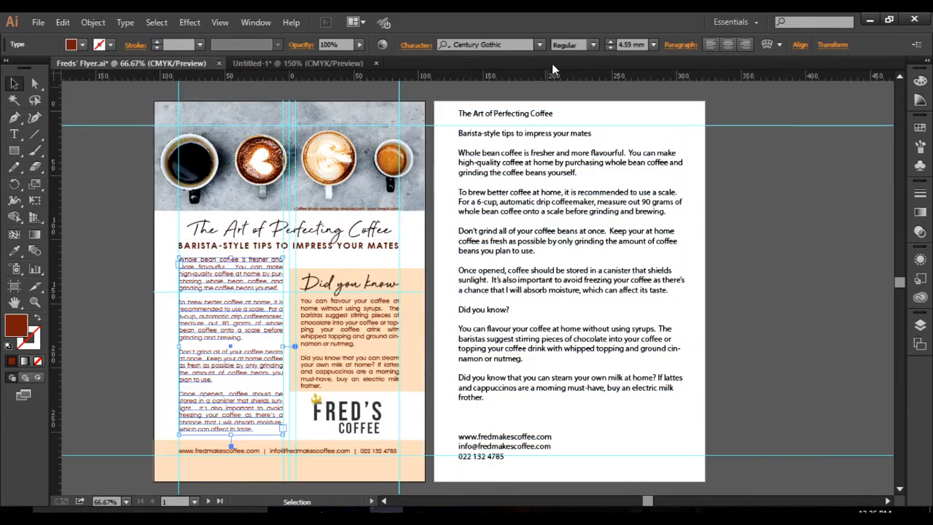
pyautogui.click(282, 66)
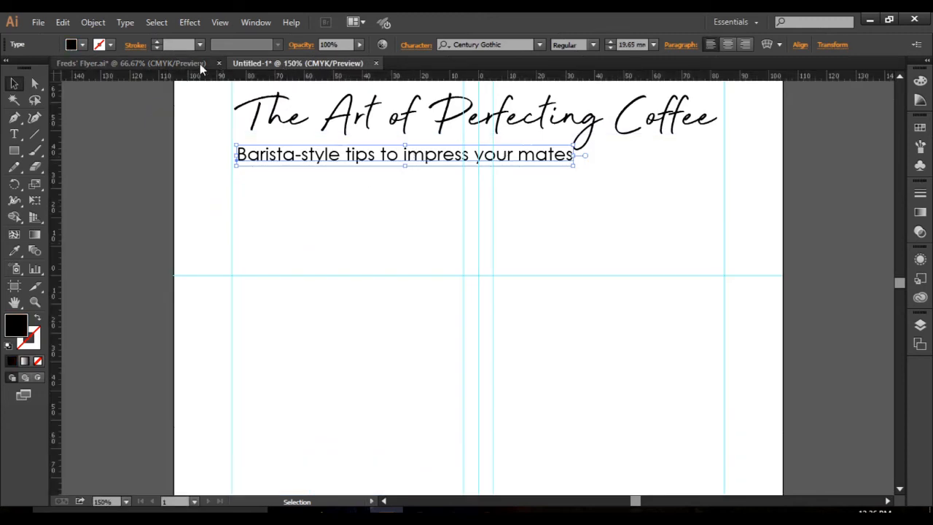
pyautogui.click(166, 66)
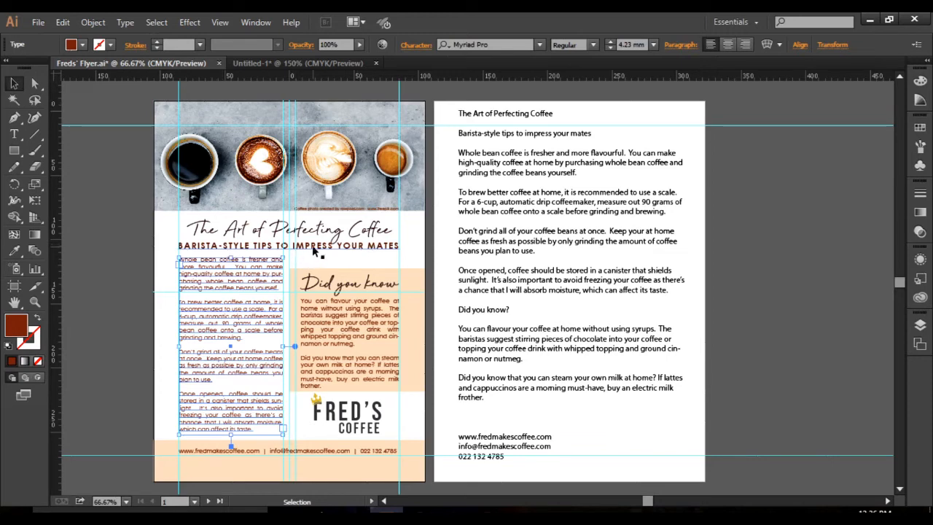
pyautogui.click(276, 65)
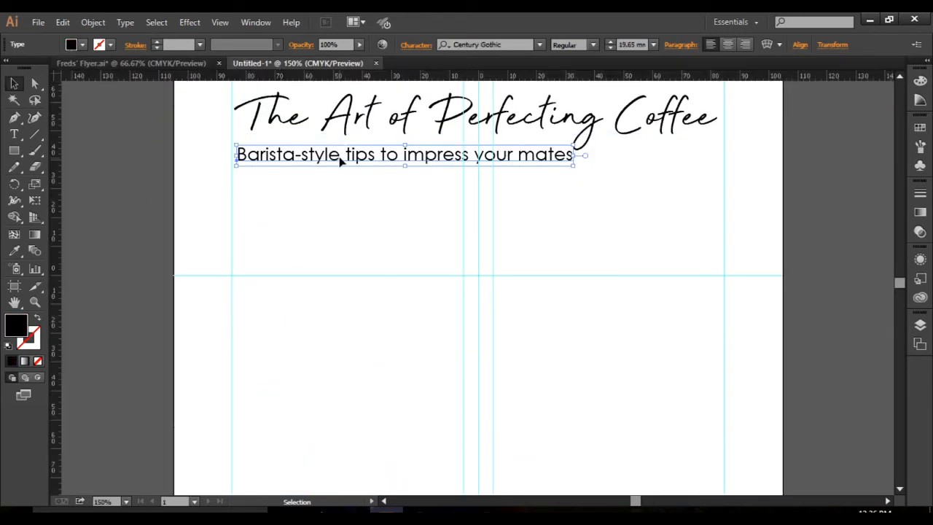
# Set the subheading below the headline in all caps with character tracking of 100.
pyautogui.click(340, 161)
pyautogui.click(421, 47)
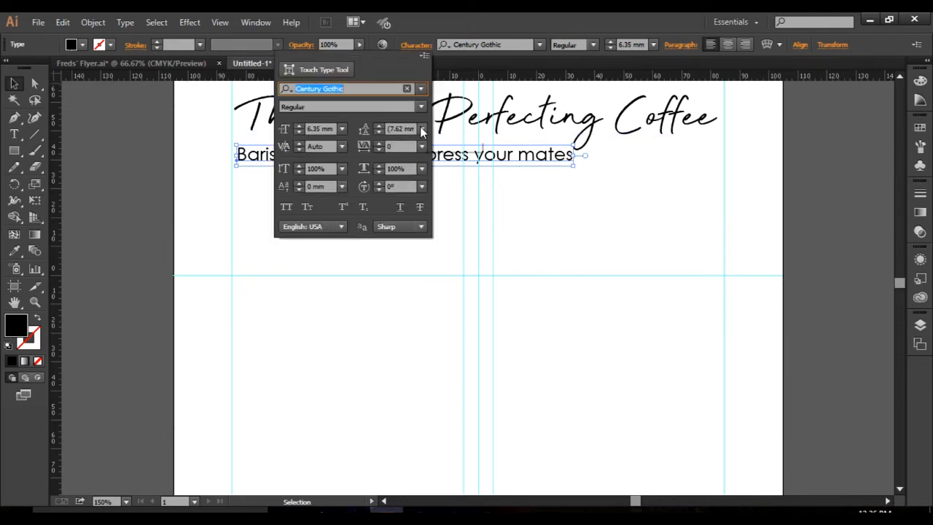
pyautogui.click(290, 207)
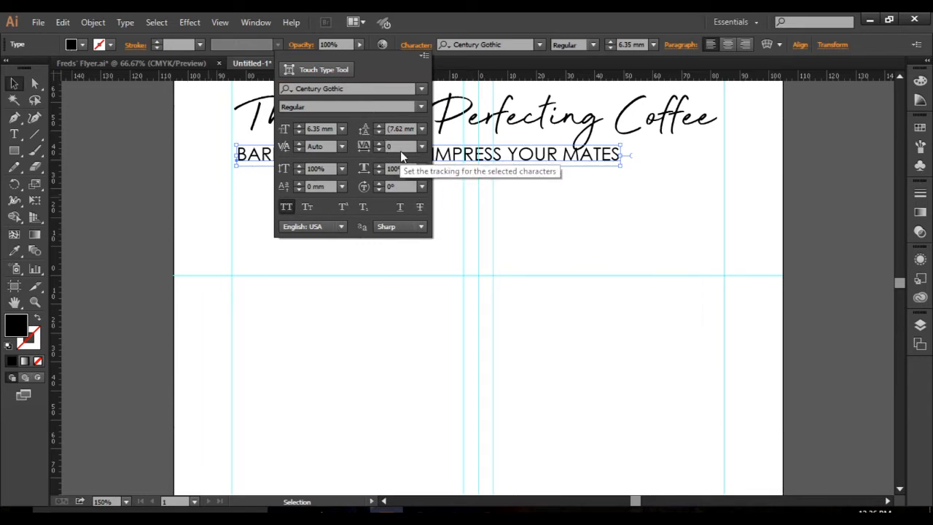
pyautogui.click(422, 146)
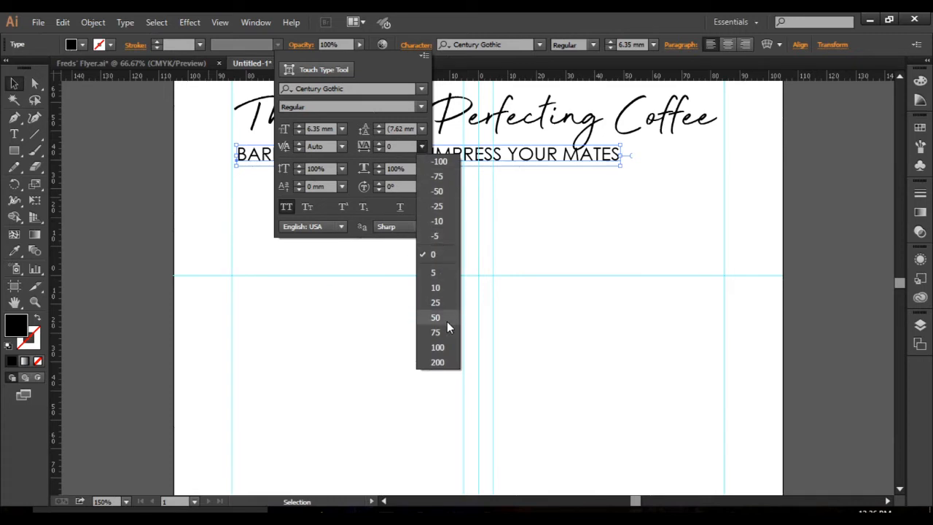
pyautogui.click(437, 346)
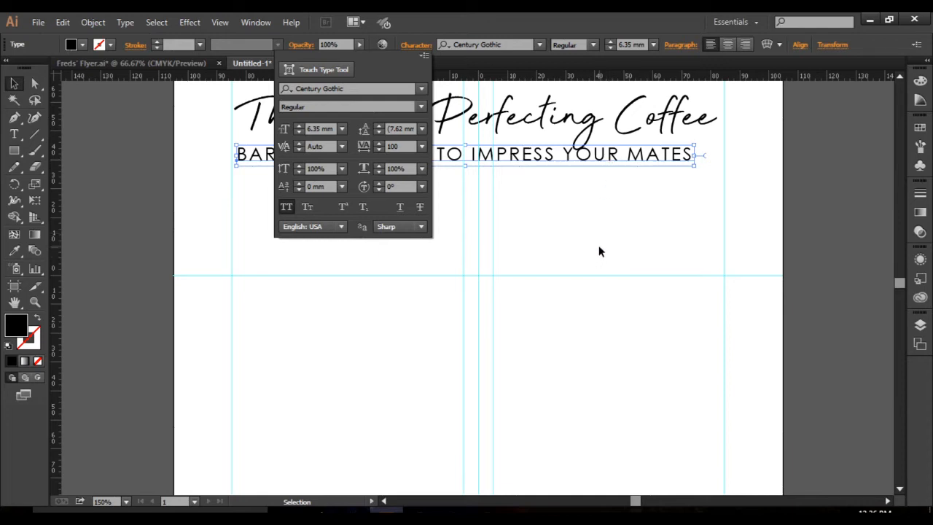
pyautogui.press('Escape')
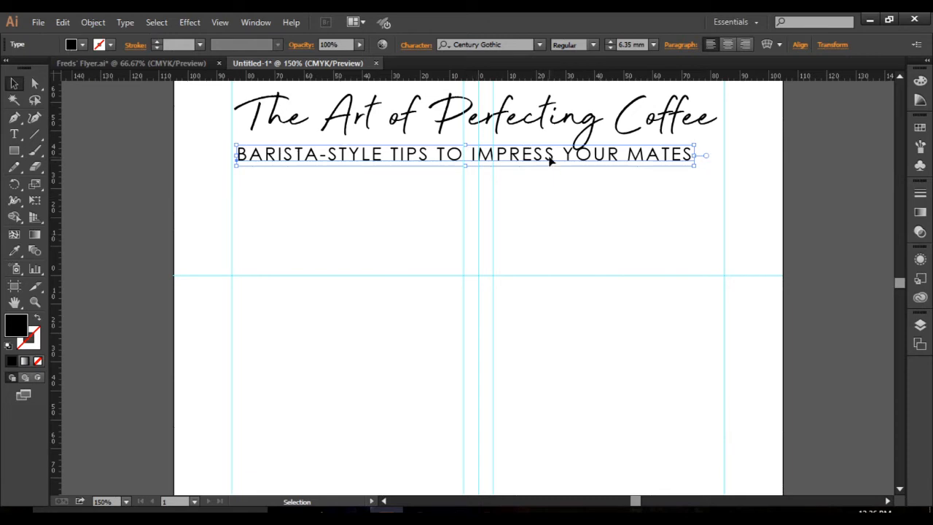
# Scale the subheading to about 6.75 mm text size, reaching the right margin guide, and shift it slightly up and left to align with the headline.
pyautogui.moveTo(695, 166); pyautogui.dragTo(724, 171)
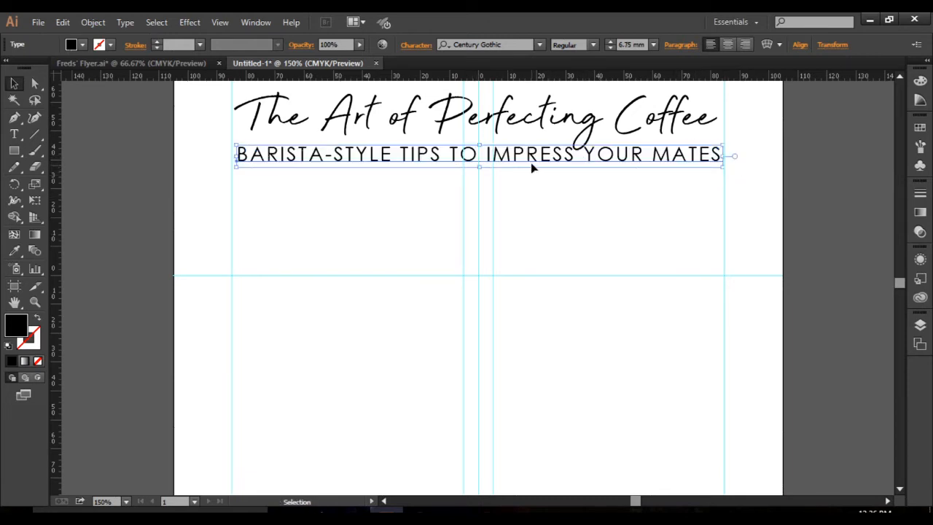
pyautogui.moveTo(530, 159); pyautogui.dragTo(528, 156)
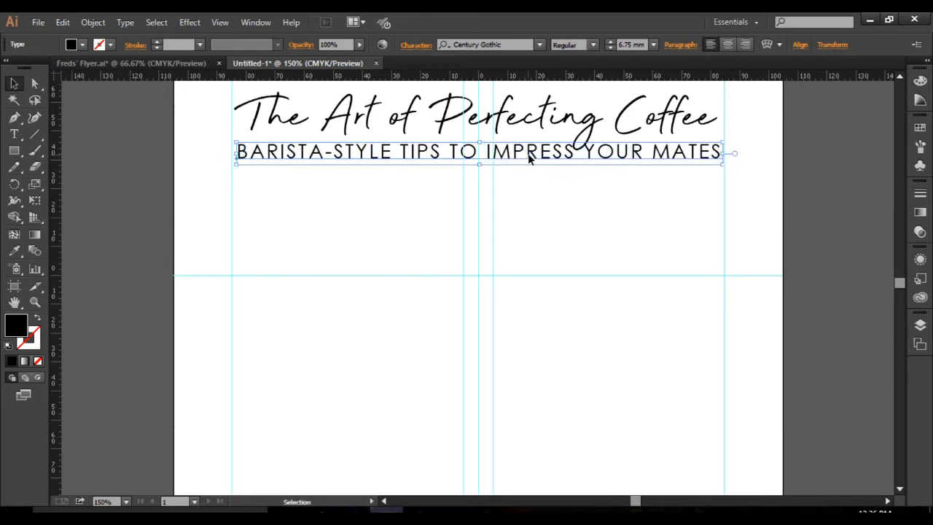
pyautogui.press('Left')
pyautogui.press('Left')
pyautogui.press('Left')
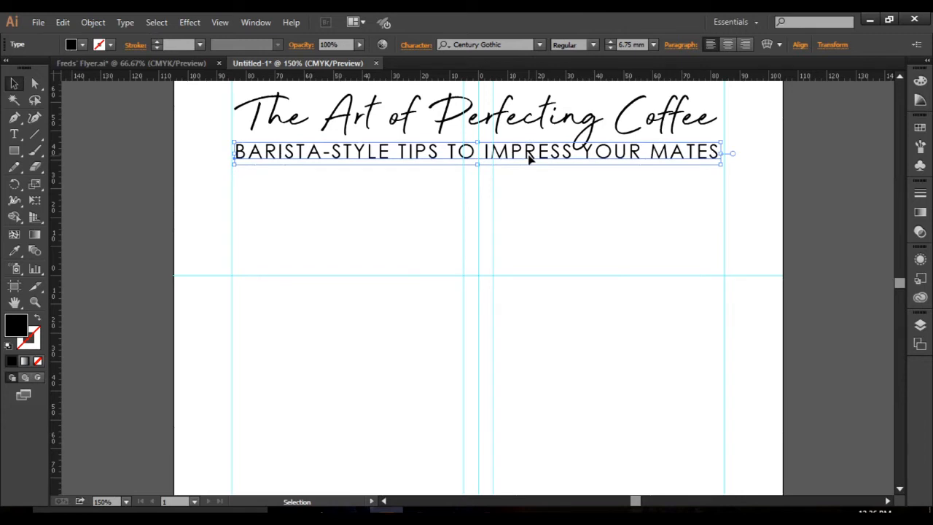
pyautogui.scroll(-2, 551, 259)
pyautogui.click(770, 222)
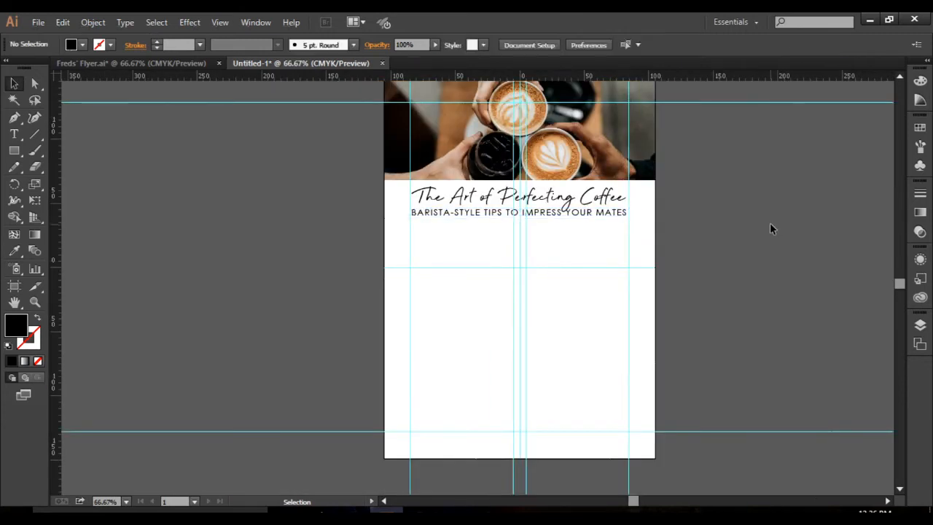
pyautogui.scroll(3, 902, 283)
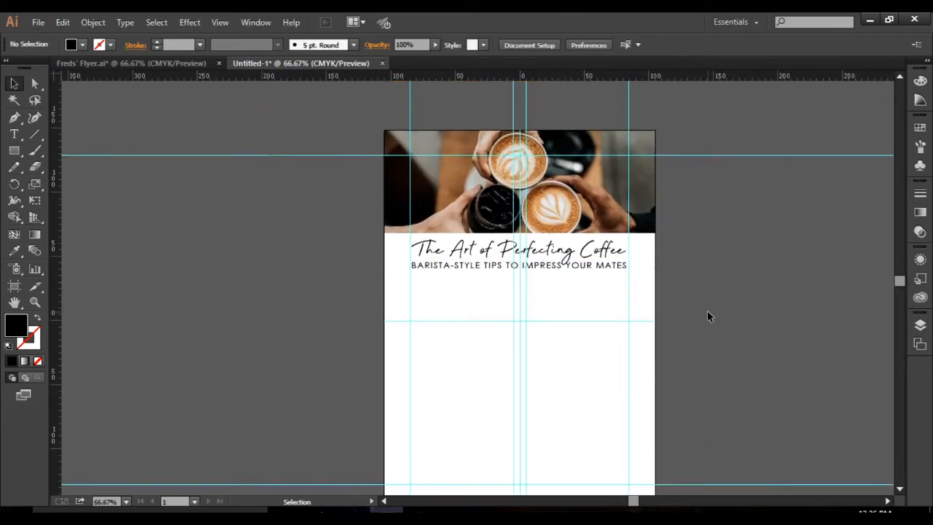
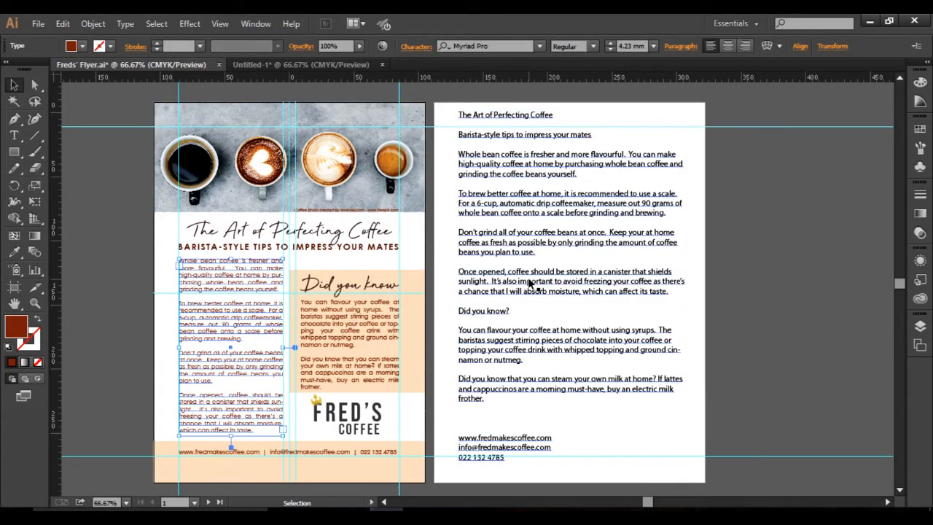
# Copy the four body paragraphs, from "Whole bean coffee" to "affect its taste", from the Freds' Flyer source text.
pyautogui.click(14, 134)
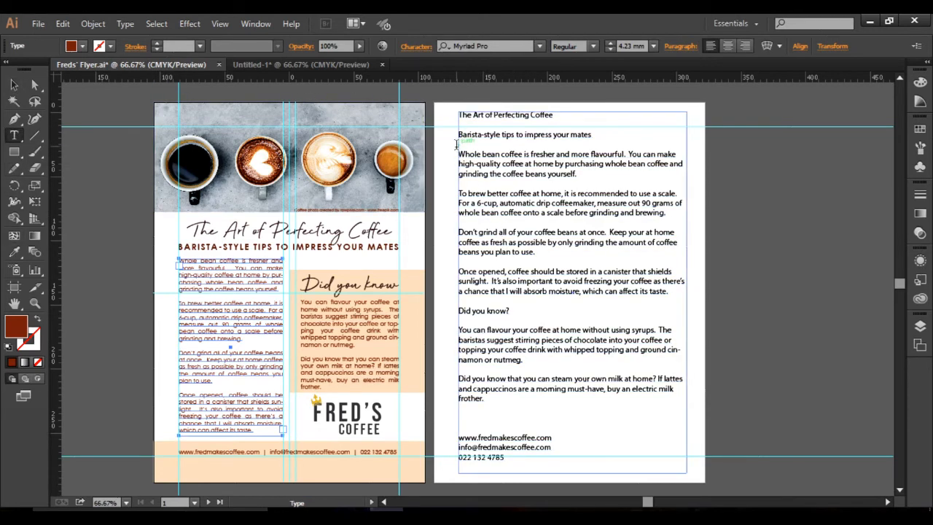
pyautogui.moveTo(459, 152); pyautogui.dragTo(675, 293)
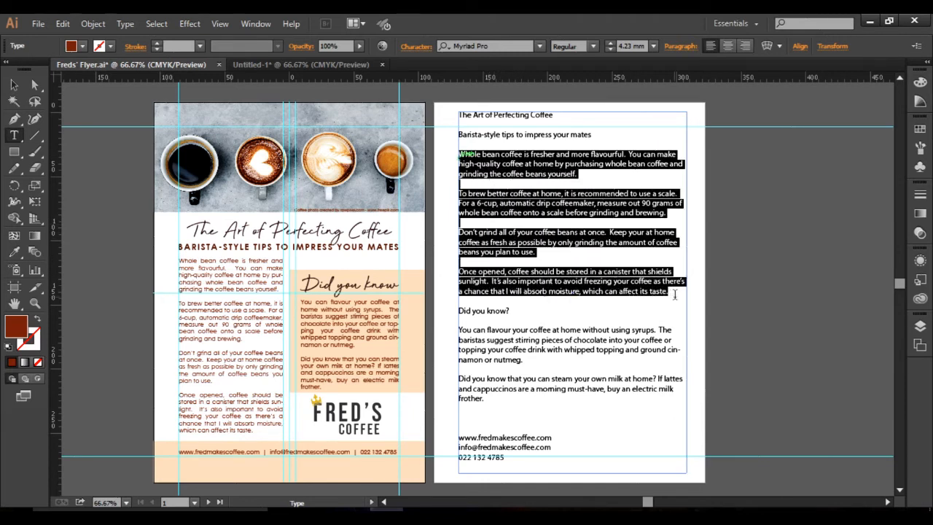
pyautogui.press('Escape')
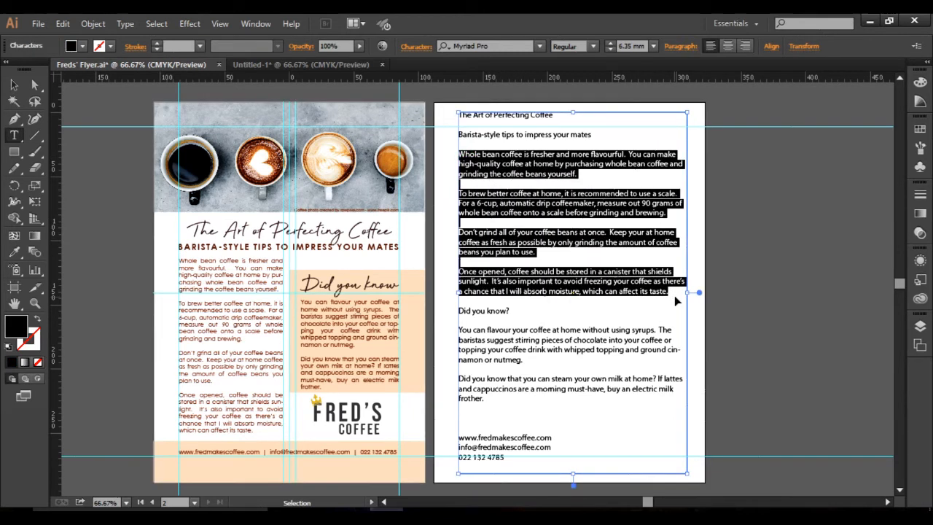
pyautogui.hotkey('ctrl', 'c')
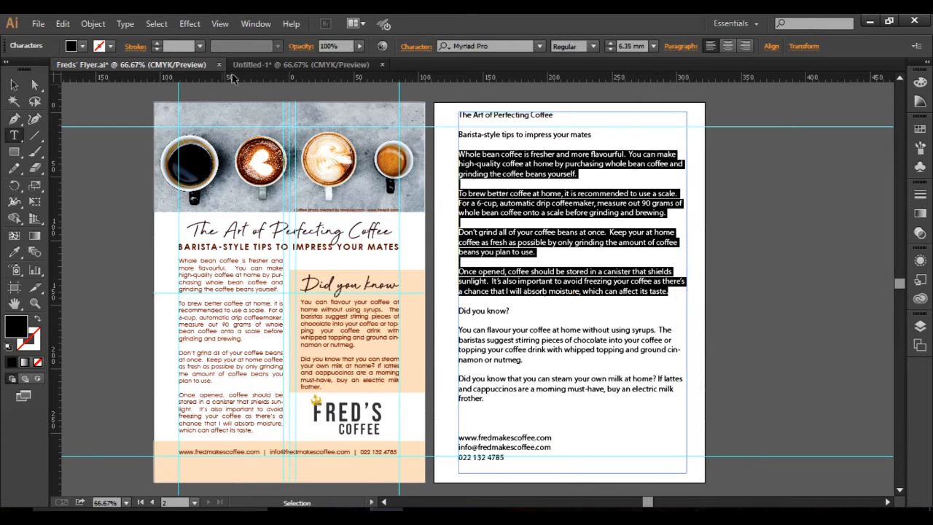
# In Untitled-1, create a text frame below the subheading filling the left column to the bottom margin guide, and paste the copied paragraphs.
pyautogui.click(285, 65)
pyautogui.press('t')
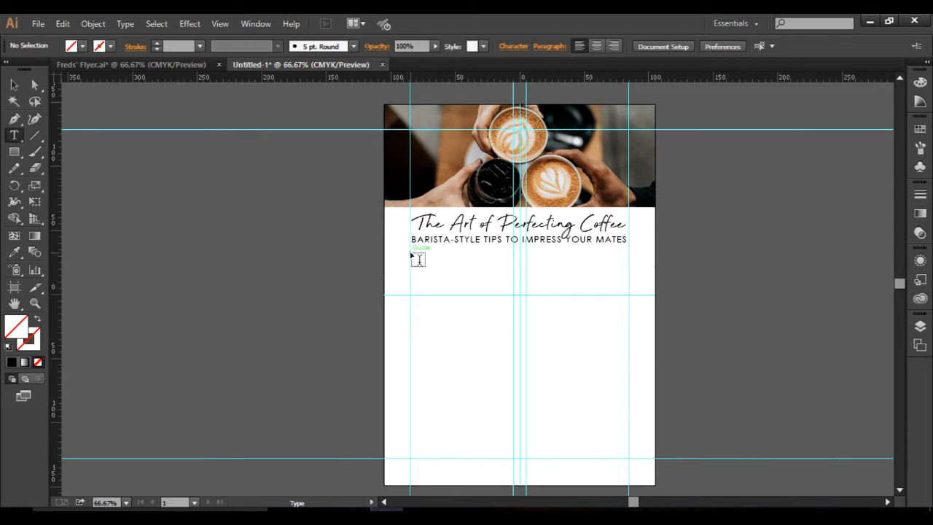
pyautogui.moveTo(410, 254); pyautogui.dragTo(513, 458)
pyautogui.hotkey('ctrl', 'v')
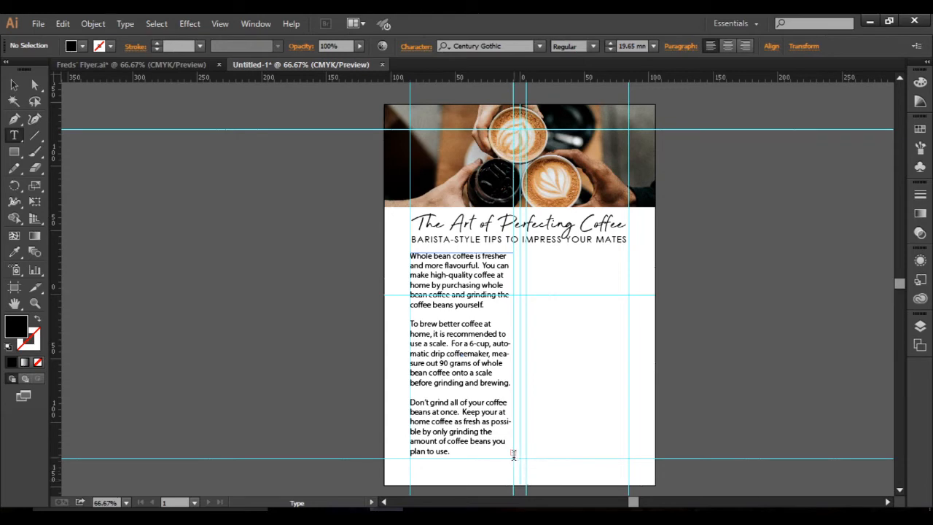
# Try extending the body text frame below the bottom margin guide, and return its lower edge to the guide.
pyautogui.scroll(2, 513, 454)
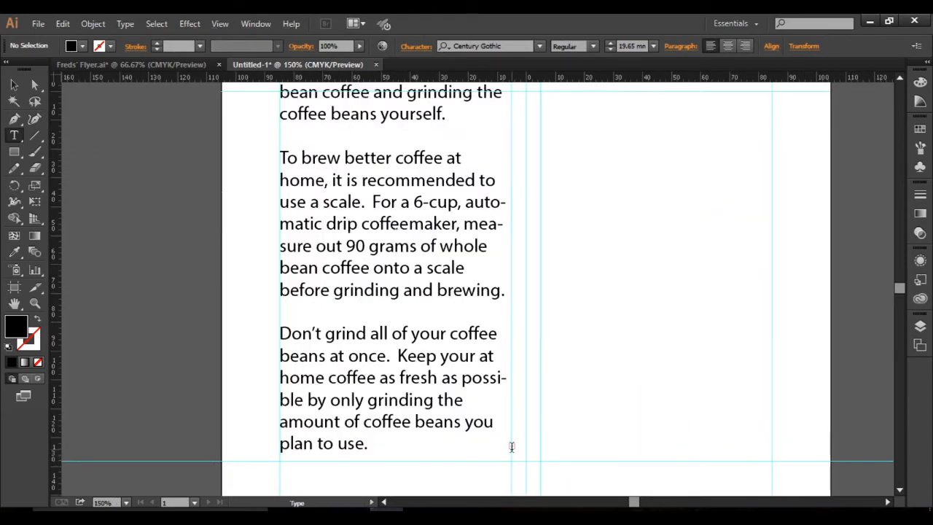
pyautogui.click(417, 440)
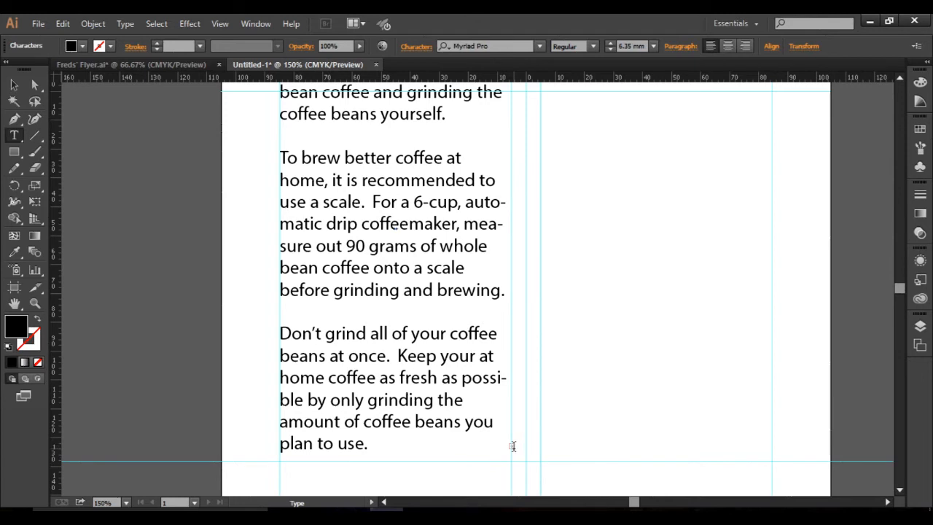
pyautogui.press('Escape')
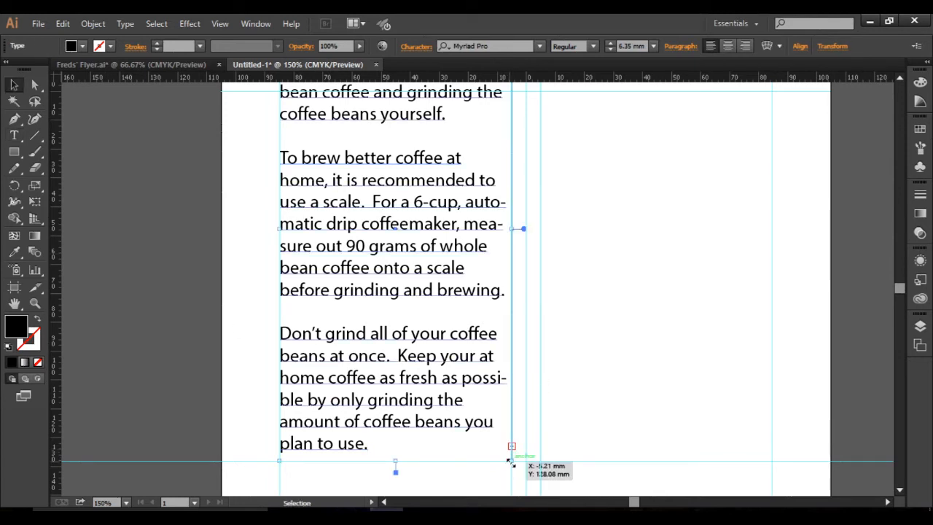
pyautogui.moveTo(510, 463); pyautogui.dragTo(510, 486)
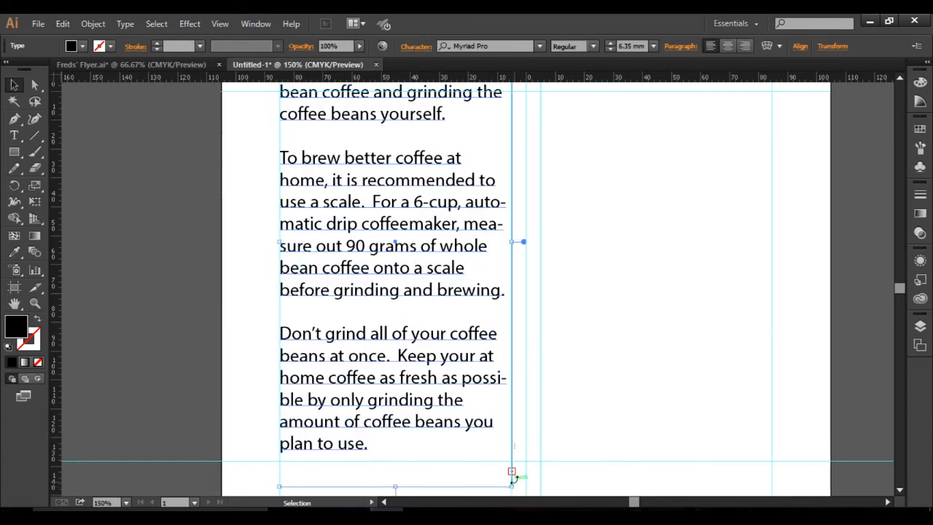
pyautogui.moveTo(899, 286); pyautogui.dragTo(898, 288)
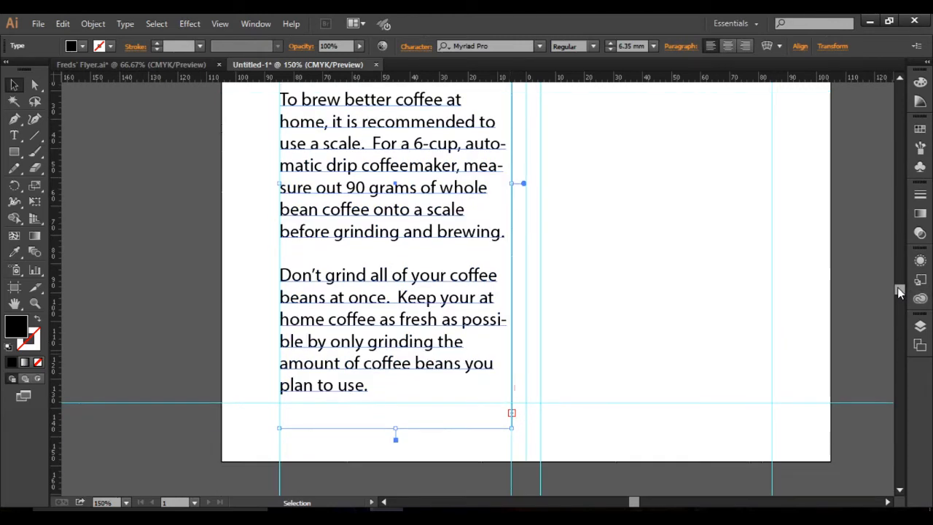
pyautogui.moveTo(511, 428); pyautogui.dragTo(511, 402)
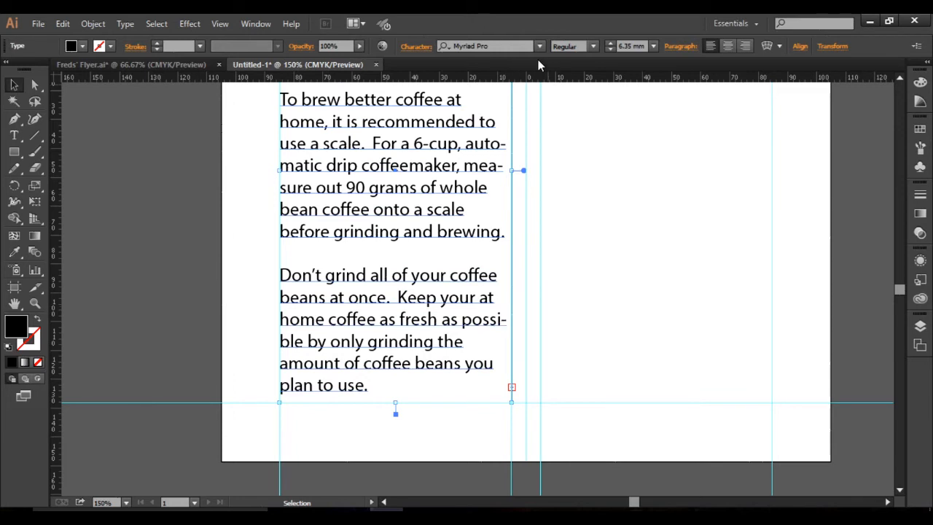
# Set the body text's font size to 5 mm.
pyautogui.click(653, 48)
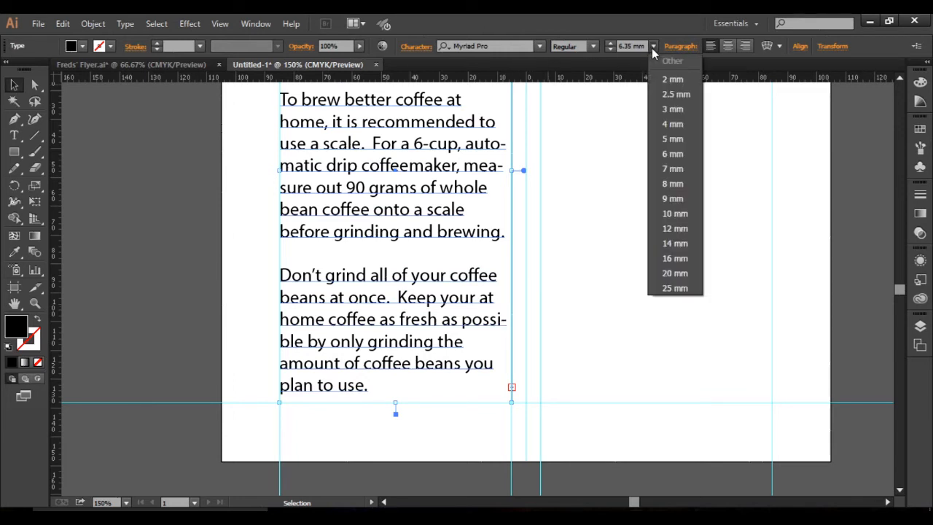
pyautogui.click(653, 49)
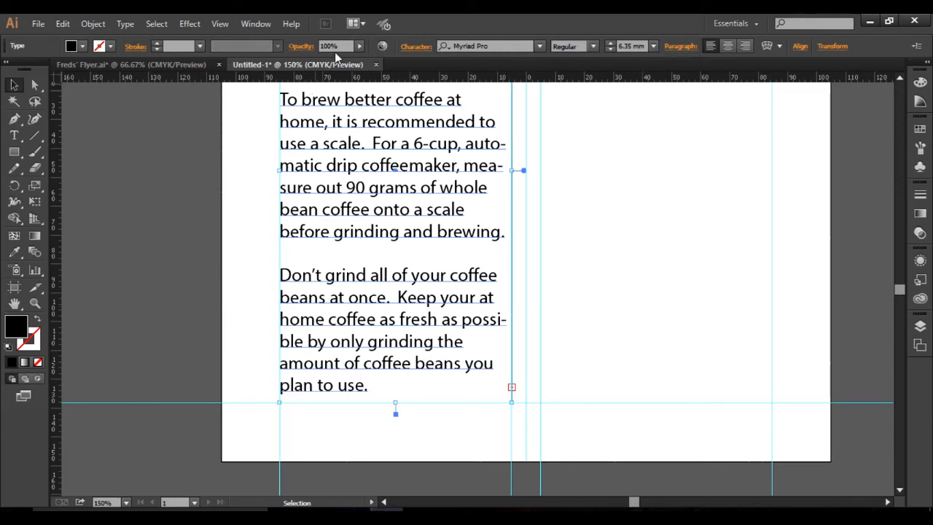
pyautogui.click(410, 47)
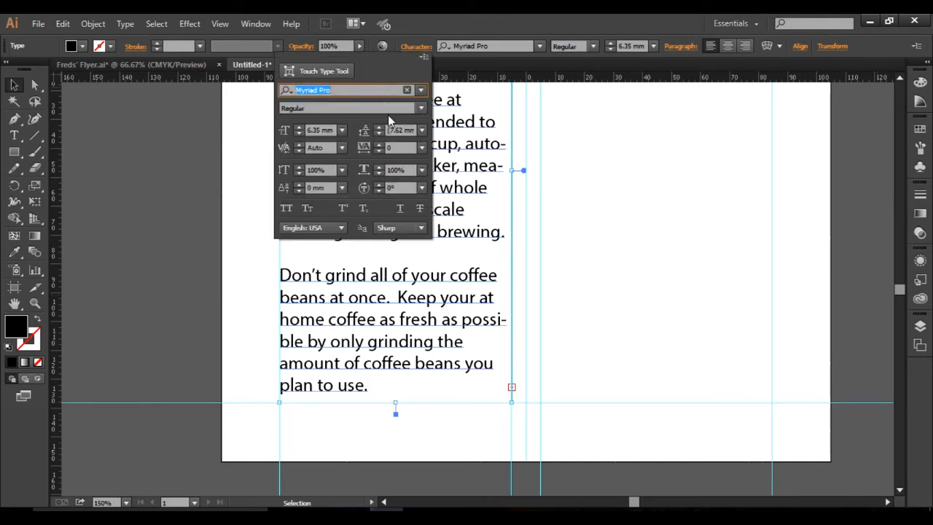
pyautogui.click(299, 134)
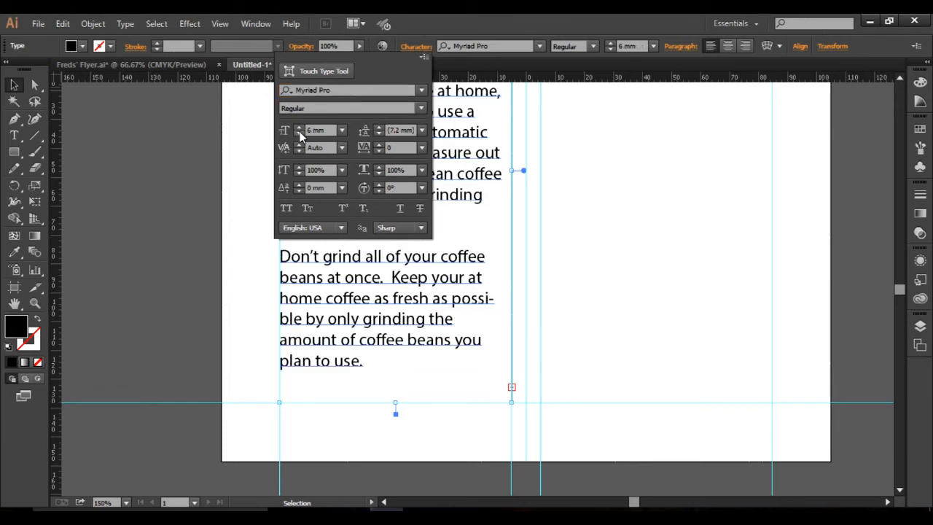
pyautogui.click(342, 133)
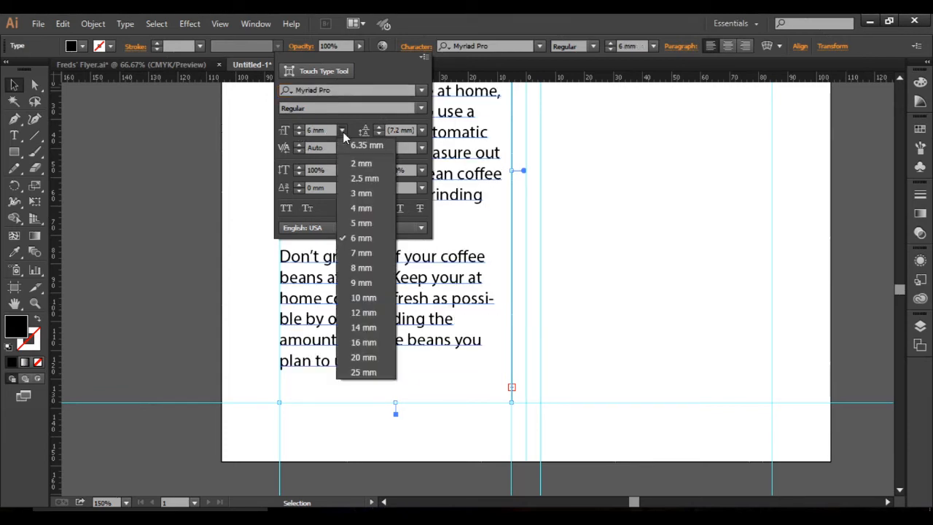
pyautogui.click(298, 141)
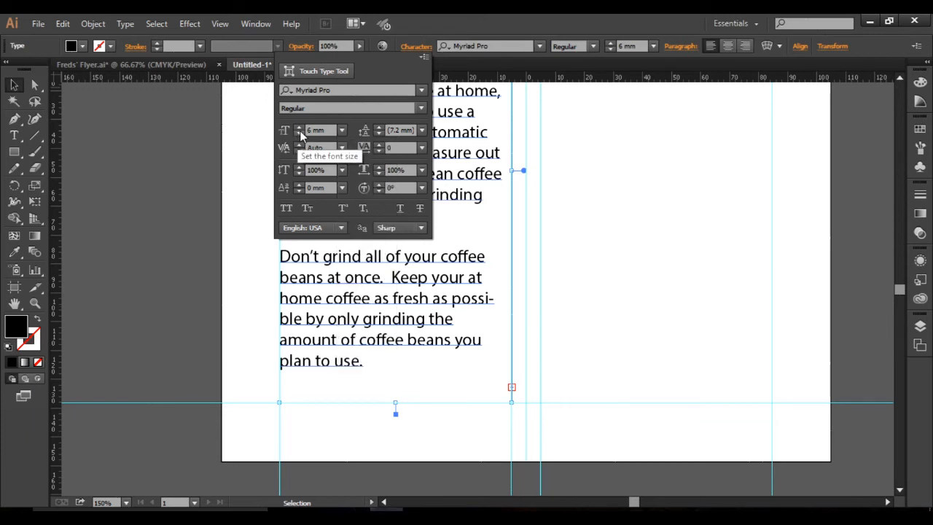
pyautogui.click(300, 135)
pyautogui.click(298, 134)
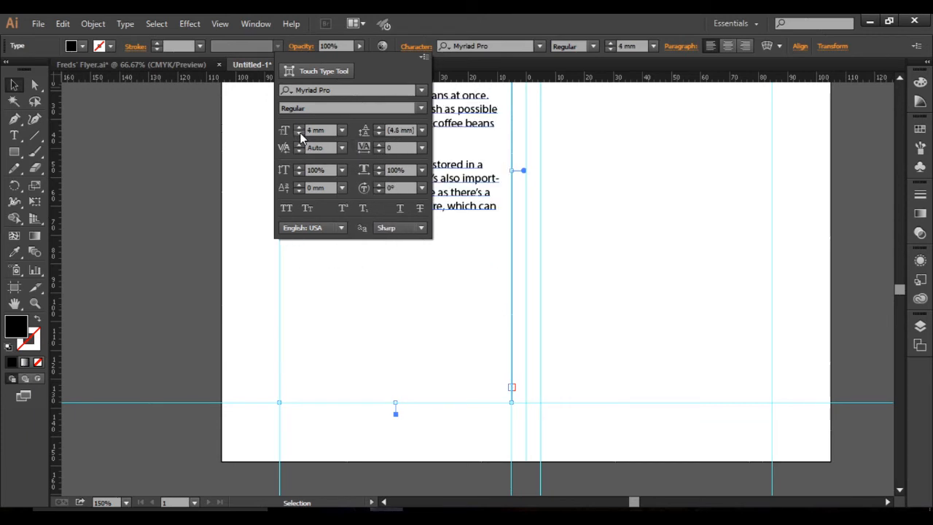
pyautogui.click(299, 126)
pyautogui.click(659, 255)
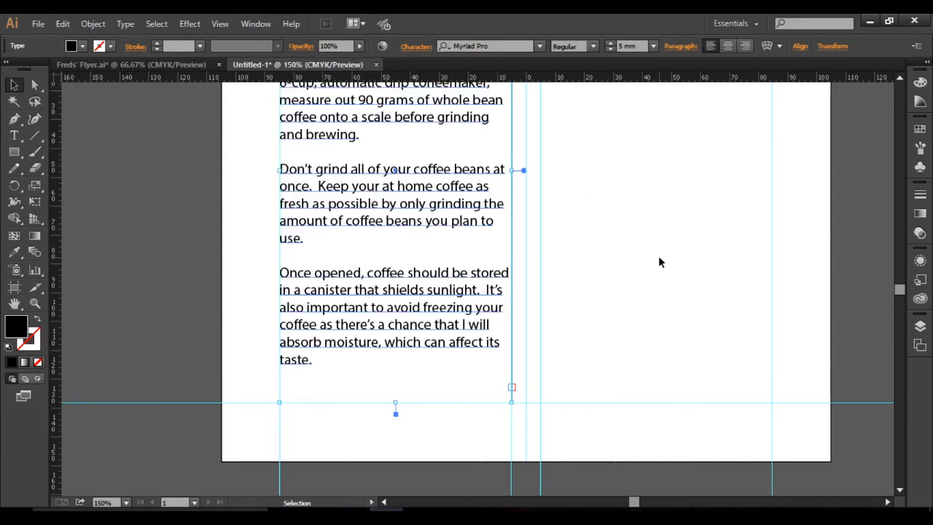
# Set the body text's font to Century Gothic.
pyautogui.hscroll(1, 542, 303)
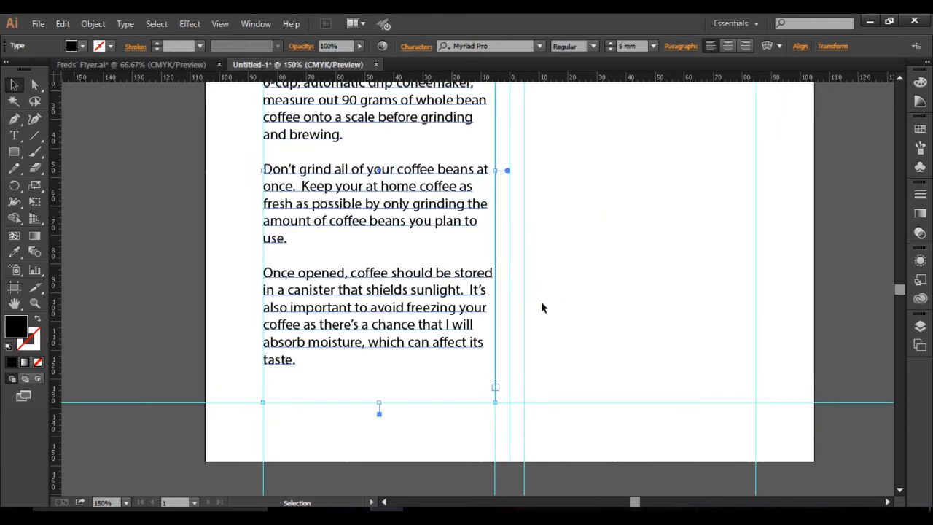
pyautogui.keyDown('alt'); pyautogui.scroll(-1, 542, 307); pyautogui.keyUp('alt')
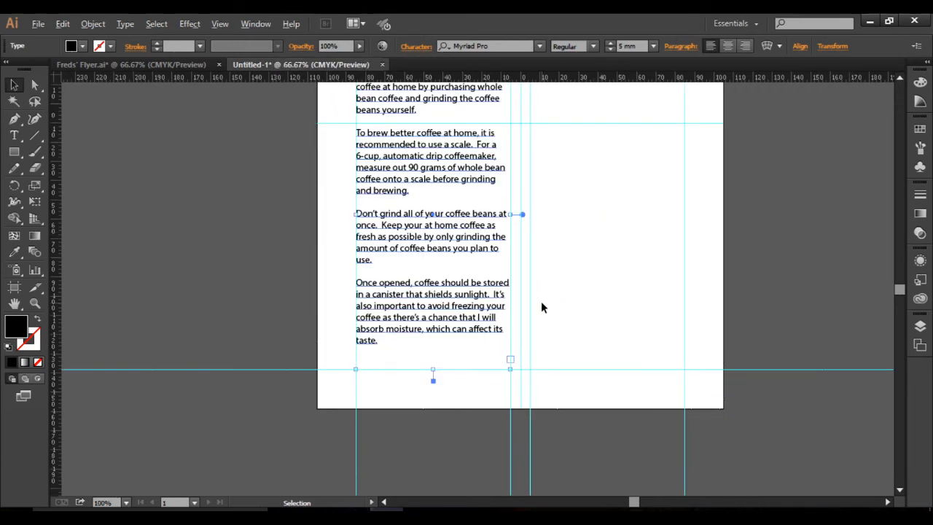
pyautogui.keyDown('alt'); pyautogui.scroll(-1, 542, 307); pyautogui.keyUp('alt')
pyautogui.hotkey('ctrl', 'shift', 'a')
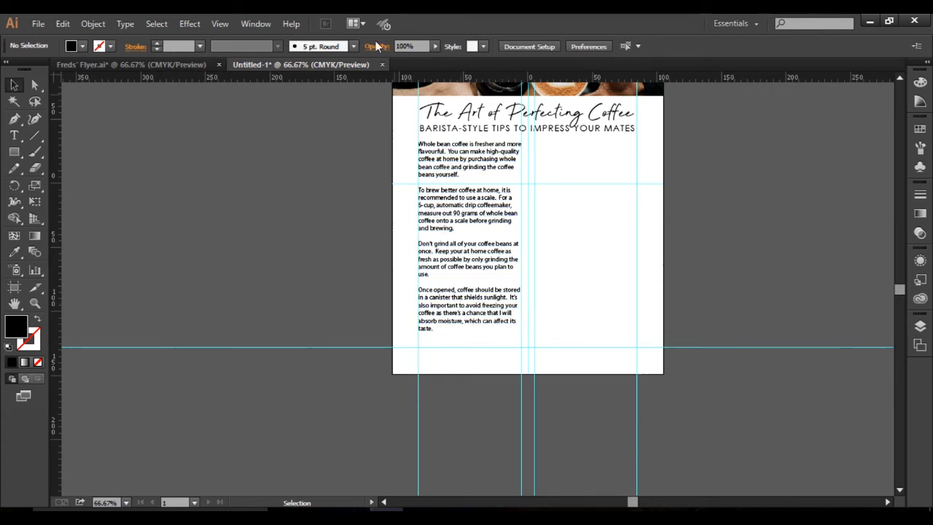
pyautogui.click(465, 166)
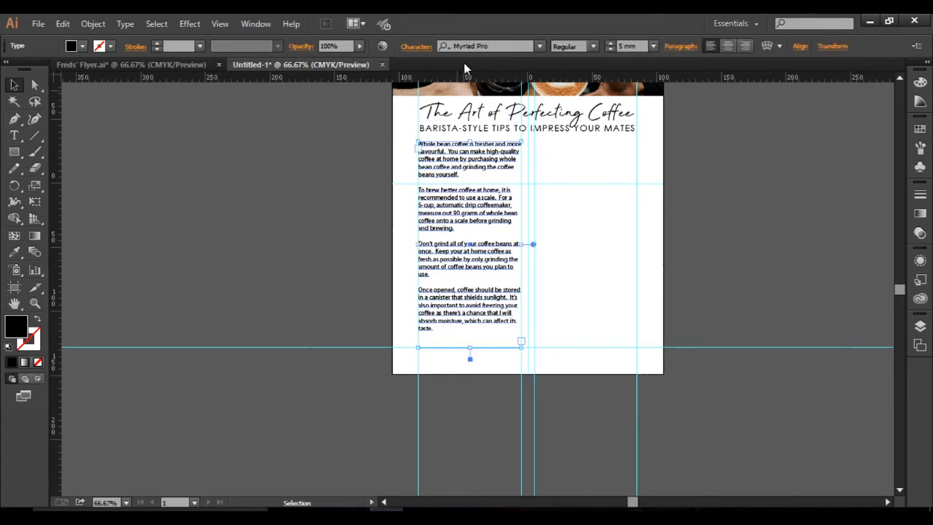
pyautogui.click(508, 45)
pyautogui.write('ce')
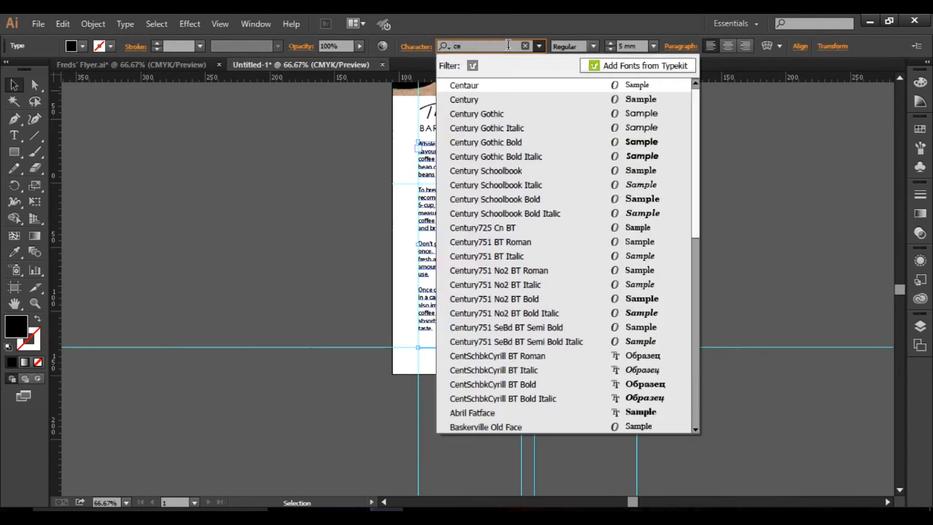
pyautogui.write('ntury')
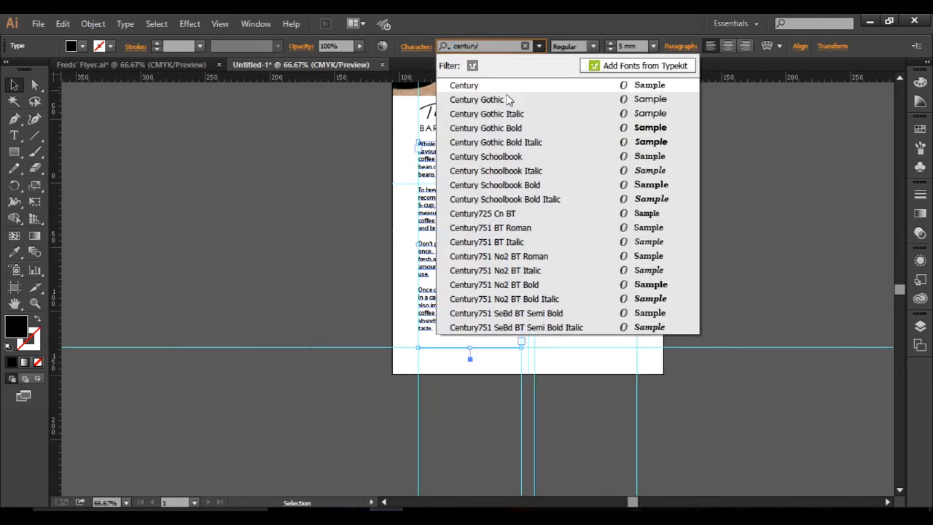
pyautogui.click(508, 100)
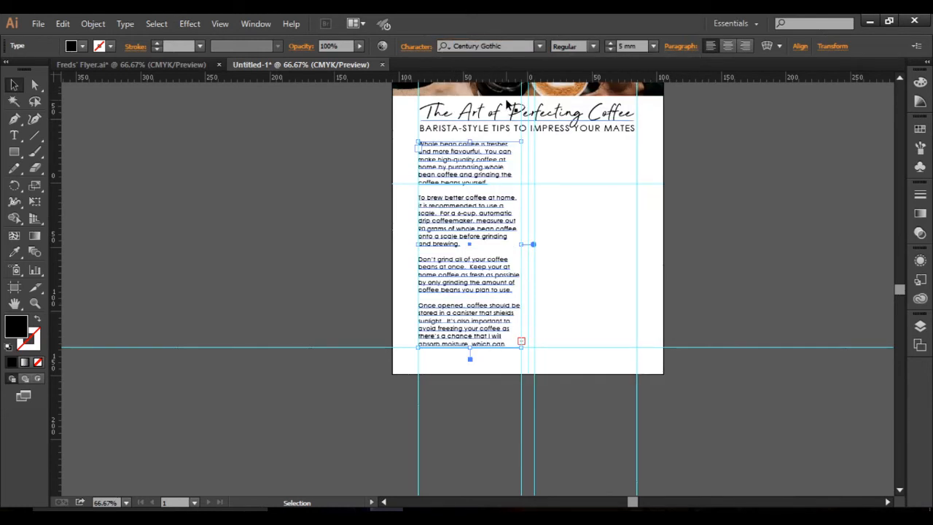
# Keep the body text at 5 mm and raise the top edge of its frame slightly toward the subheading.
pyautogui.click(612, 48)
pyautogui.click(612, 44)
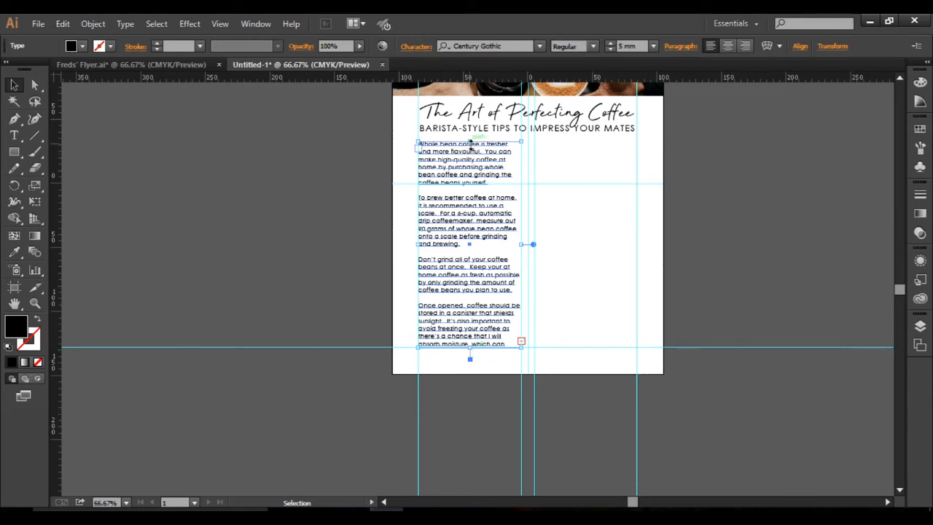
pyautogui.moveTo(470, 141); pyautogui.dragTo(470, 139)
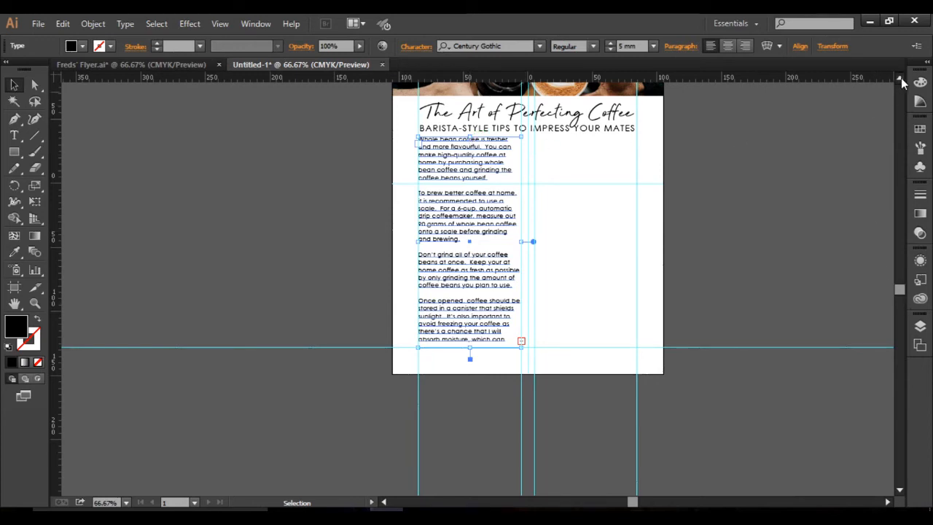
# Try squashing the clipped header photo to about 65 mm high from its lower edge, and undo the resize.
pyautogui.scroll(5, 900, 82)
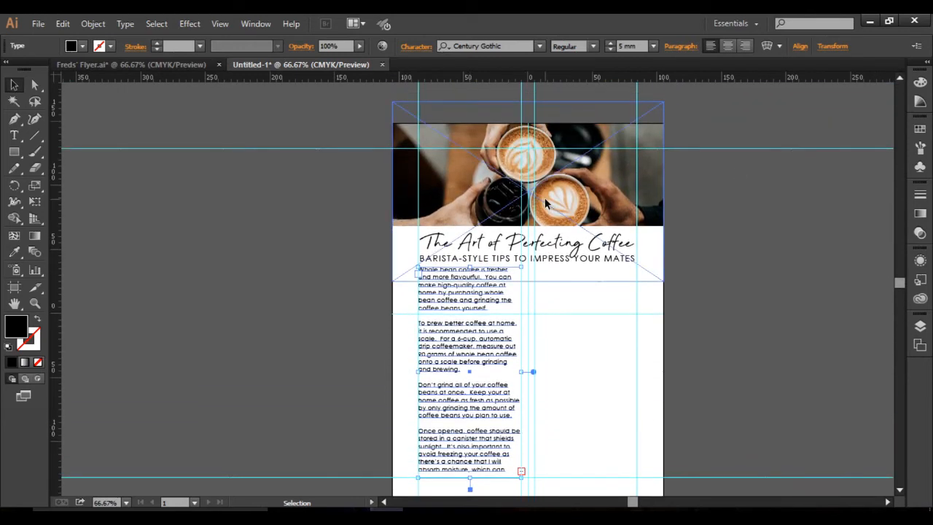
pyautogui.click(545, 202)
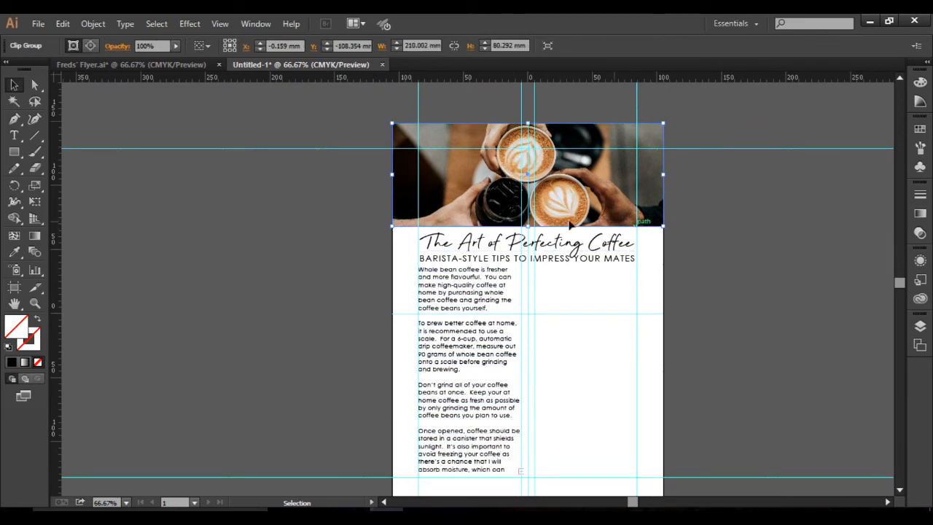
pyautogui.moveTo(528, 226); pyautogui.dragTo(530, 209)
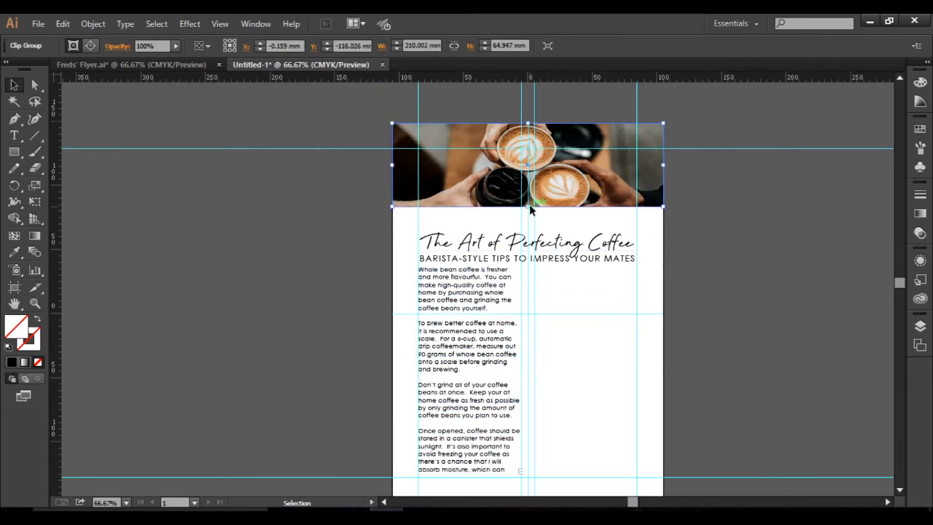
pyautogui.hotkey('ctrl', 'z')
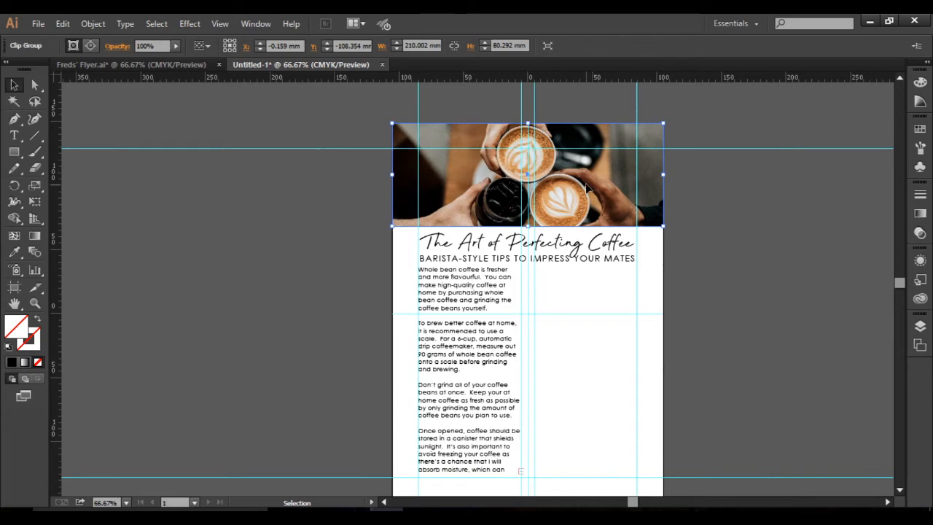
# Try squashing the linked photo inside the header's clip group from its lower edge, undo the resize, and leave isolation mode.
pyautogui.doubleClick(586, 189)
pyautogui.click(558, 170)
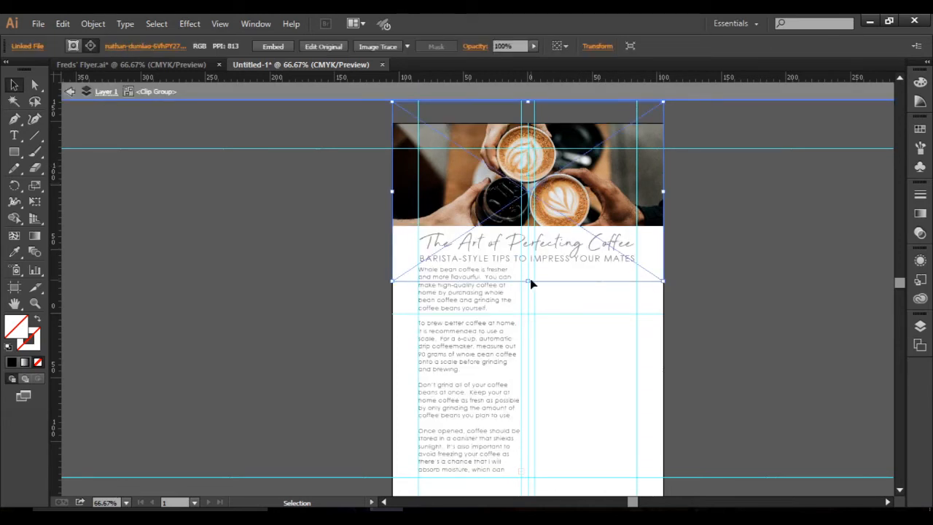
pyautogui.moveTo(529, 281); pyautogui.dragTo(528, 265)
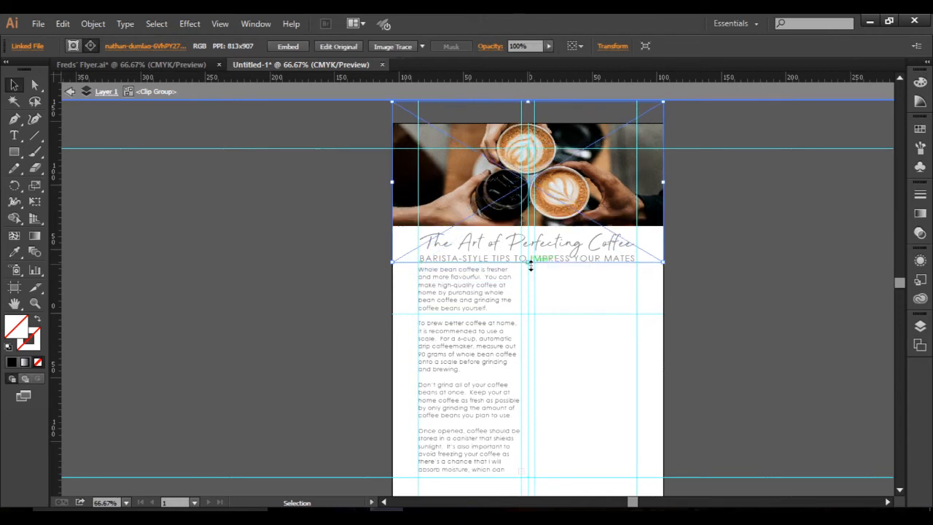
pyautogui.hotkey('ctrl', 'z')
pyautogui.click(716, 236)
pyautogui.click(597, 197)
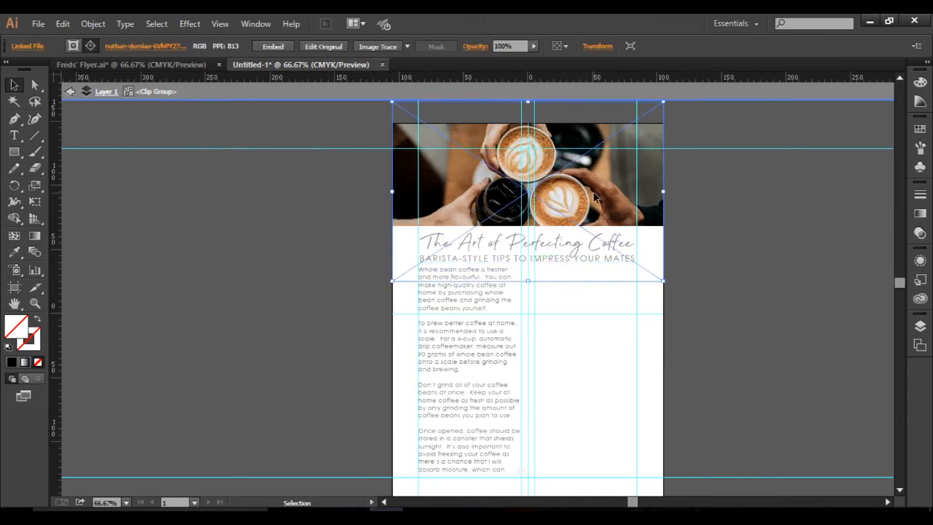
pyautogui.click(715, 267)
pyautogui.click(558, 253)
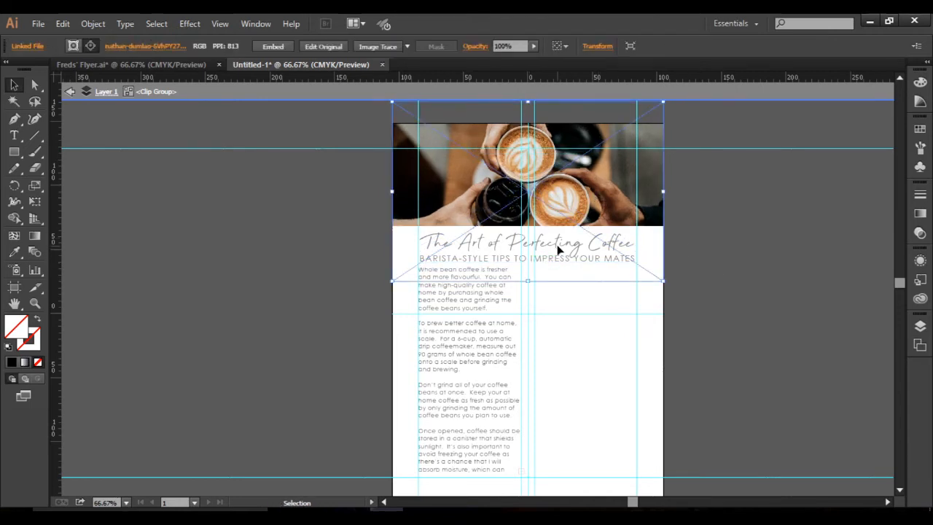
pyautogui.click(585, 366)
pyautogui.doubleClick(754, 193)
# Try a 4.5 mm font size on the left column's body text, and settle on 4.8 mm.
pyautogui.click(501, 244)
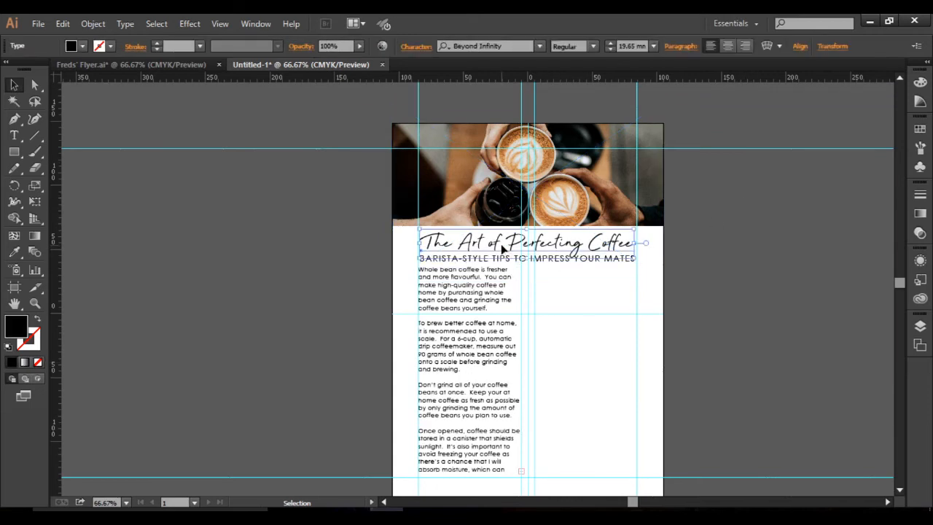
pyautogui.click(483, 275)
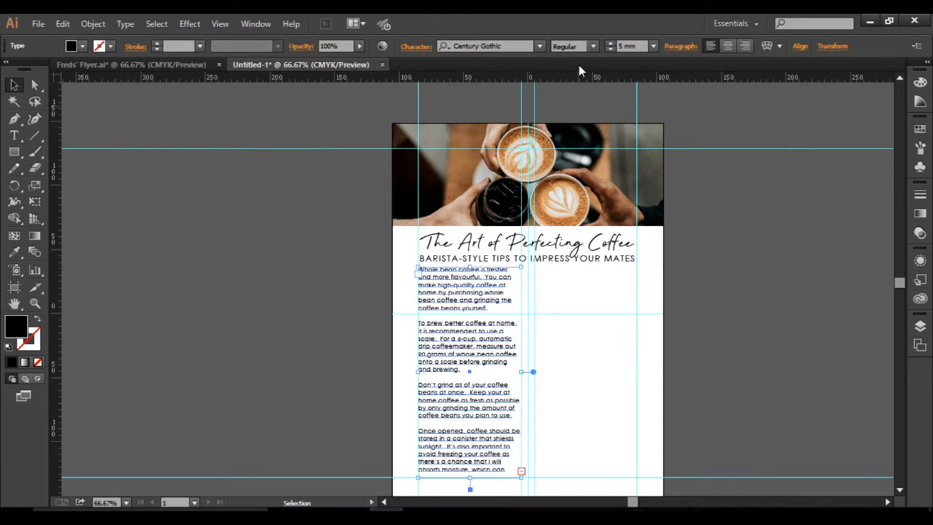
pyautogui.click(620, 44)
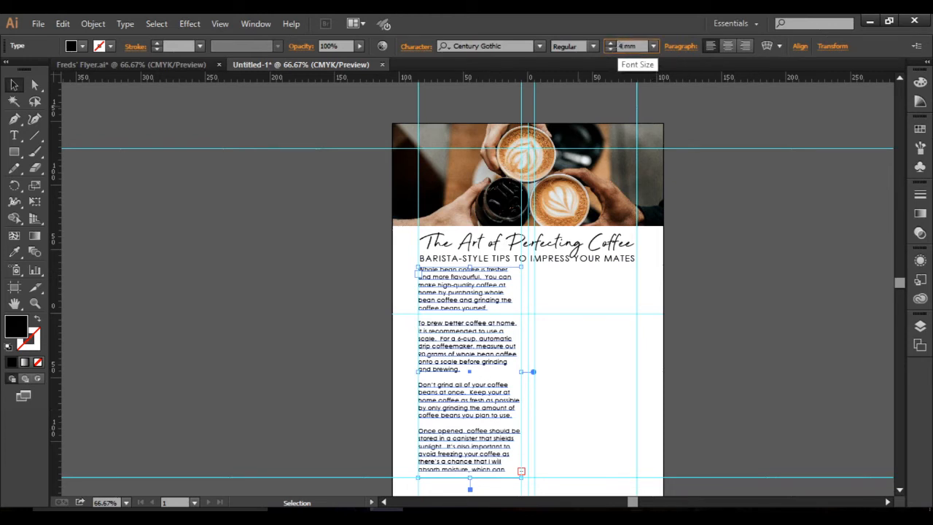
pyautogui.press('Return')
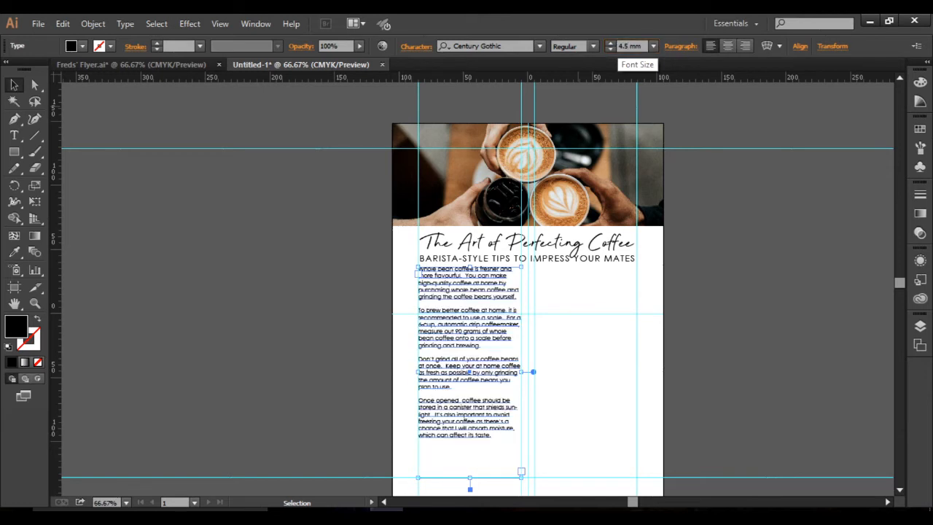
pyautogui.click(629, 48)
pyautogui.write('8')
pyautogui.press('Return')
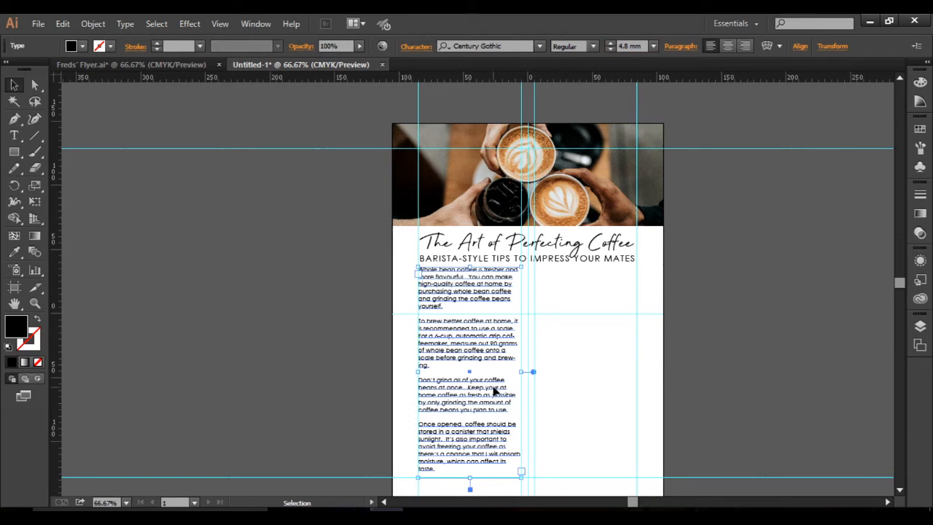
# Justify the left column's body text with the last line aligned left.
pyautogui.click(680, 47)
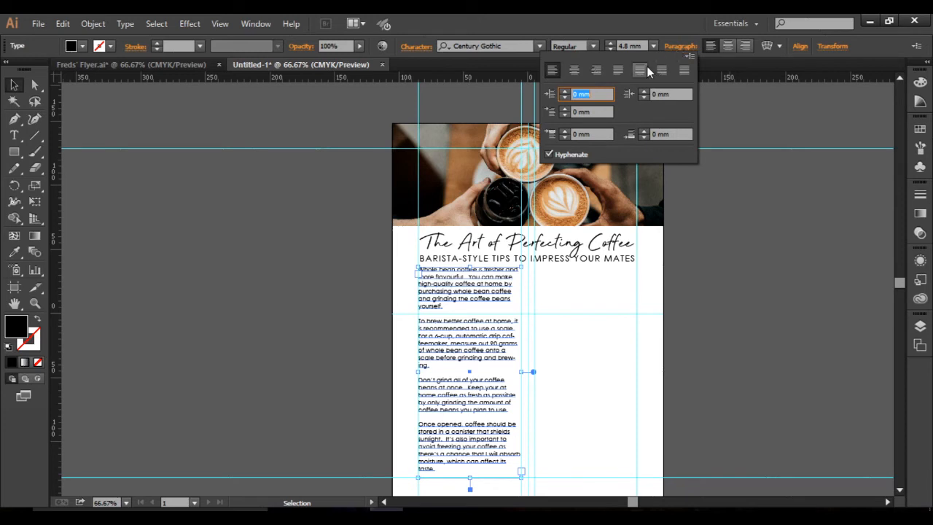
pyautogui.click(618, 70)
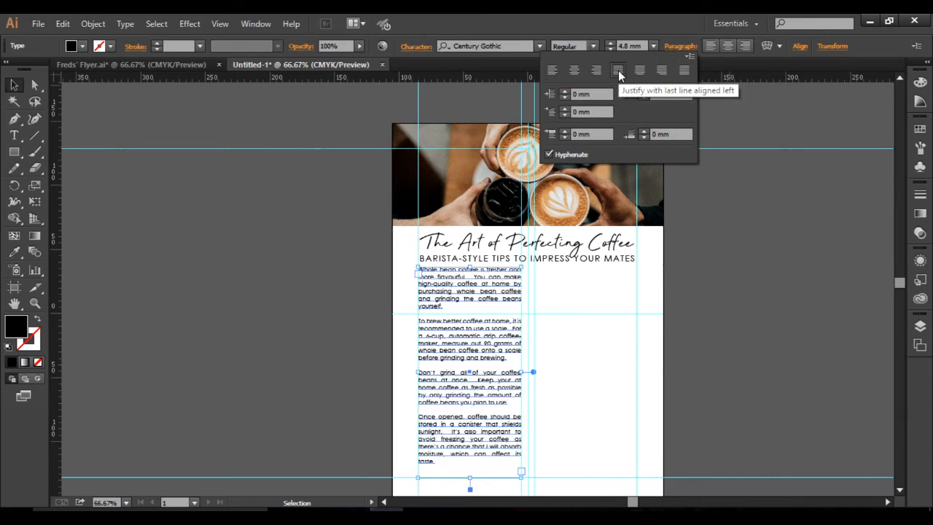
pyautogui.click(677, 338)
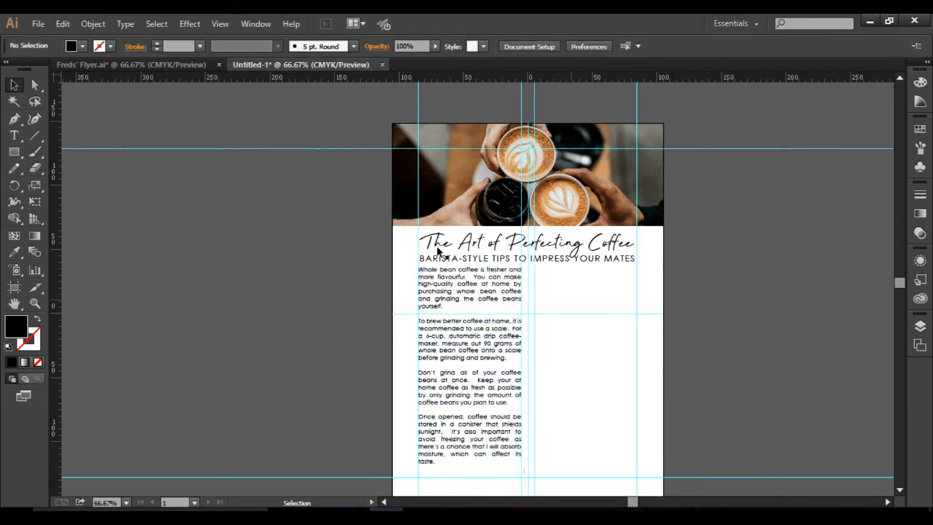
# Check the layout against Freds' Flyer.ai, and copy the two paragraphs under "Did you know?" from its text page.
pyautogui.click(177, 65)
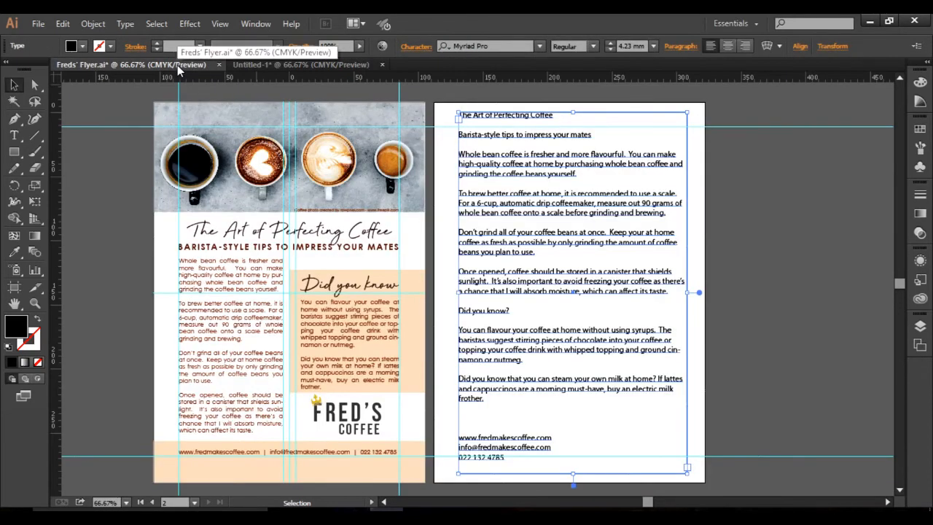
pyautogui.click(257, 66)
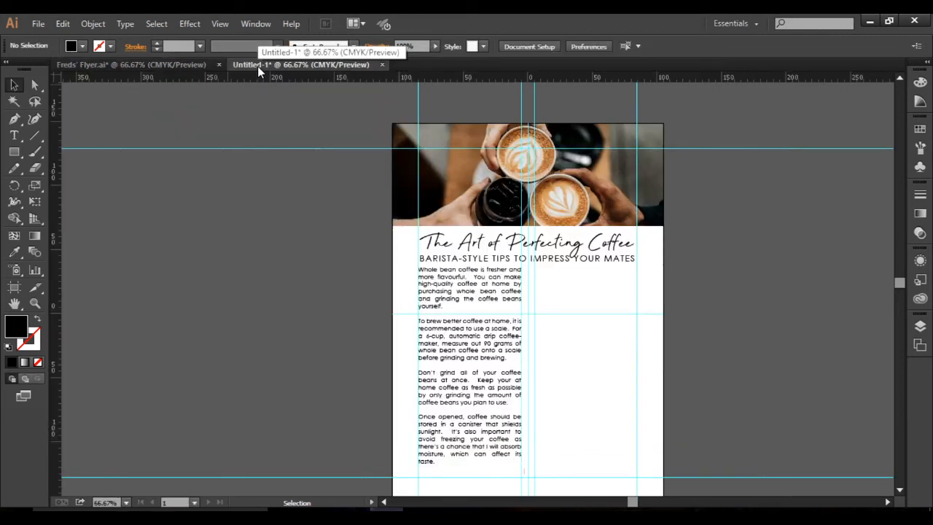
pyautogui.click(149, 65)
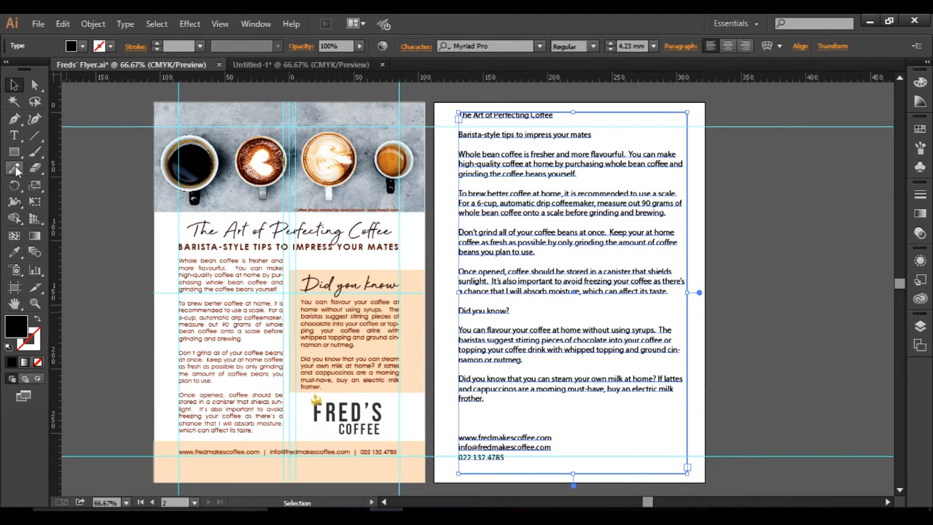
pyautogui.click(16, 138)
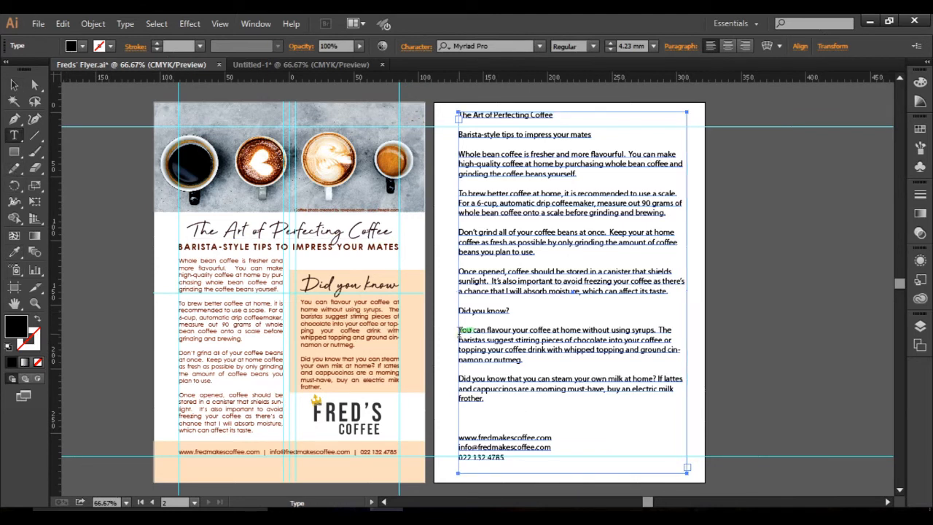
pyautogui.moveTo(458, 330); pyautogui.dragTo(513, 406)
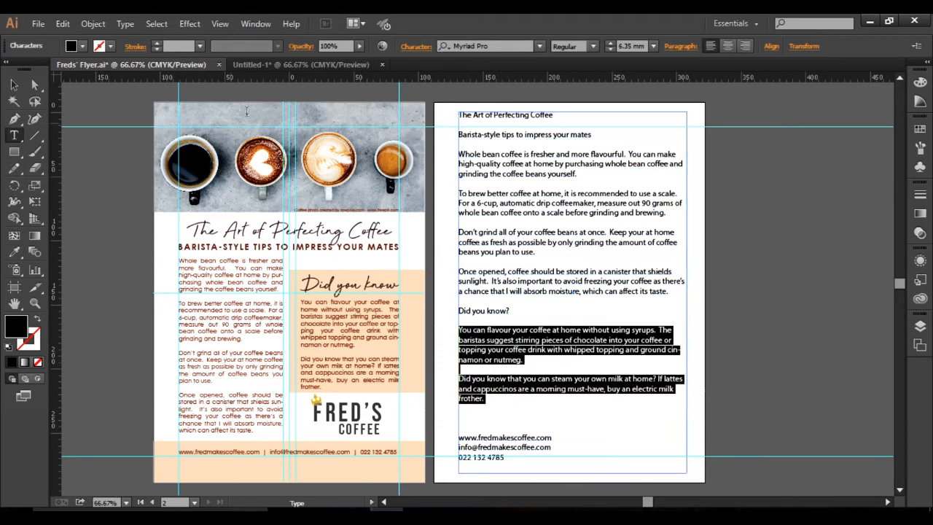
# Create a text frame across the right column of Untitled-1, starting at the horizontal centre guide, and paste the copied paragraphs into it.
pyautogui.click(291, 65)
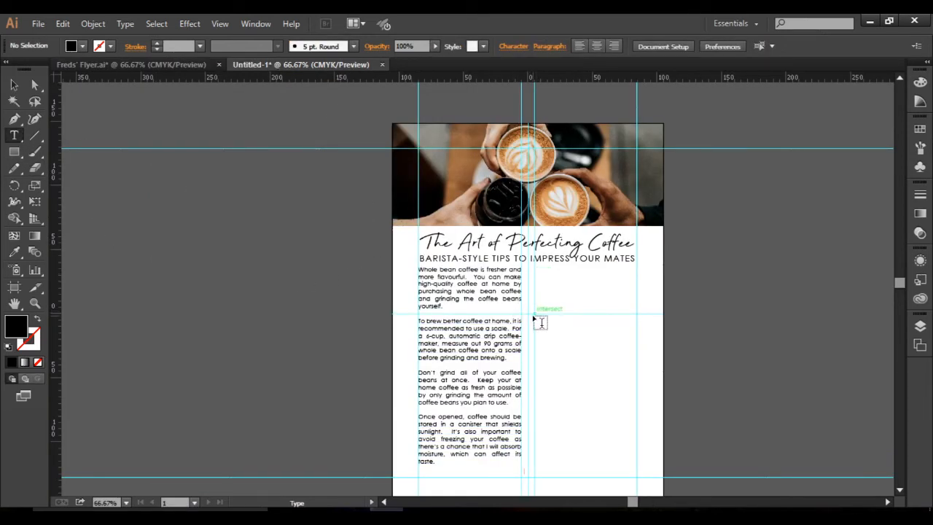
pyautogui.moveTo(535, 318); pyautogui.dragTo(637, 421)
pyautogui.hotkey('ctrl', 'v')
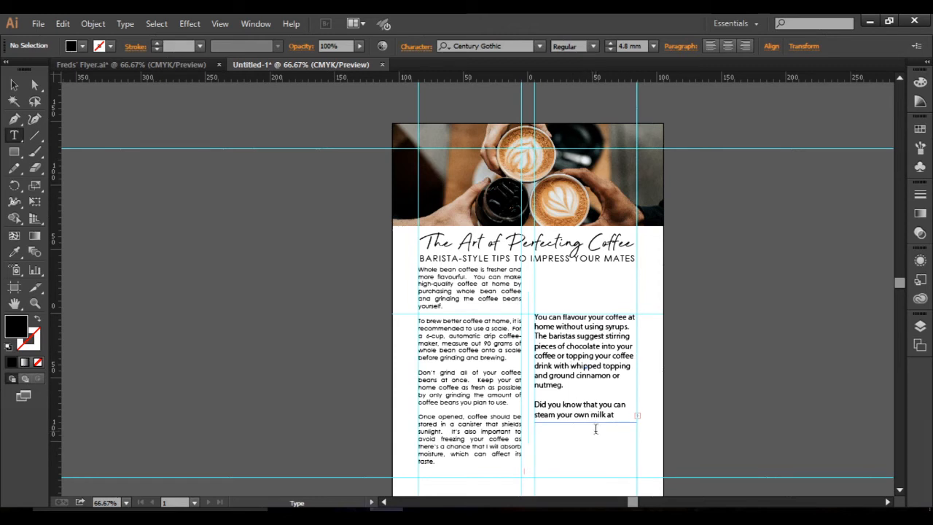
# Match the right column's text to the left column's Century Gothic 4.8 mm justified formatting using the Eyedropper.
pyautogui.click(579, 375)
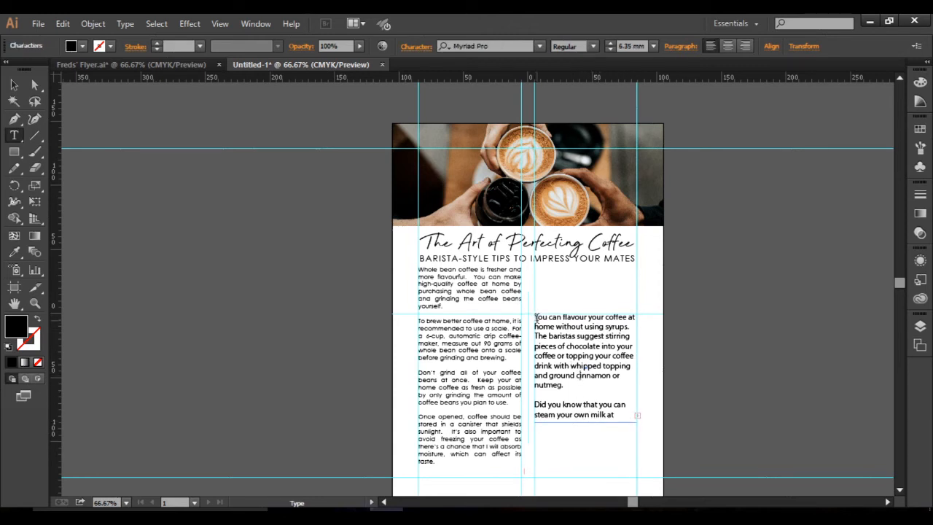
pyautogui.moveTo(536, 319); pyautogui.dragTo(616, 415)
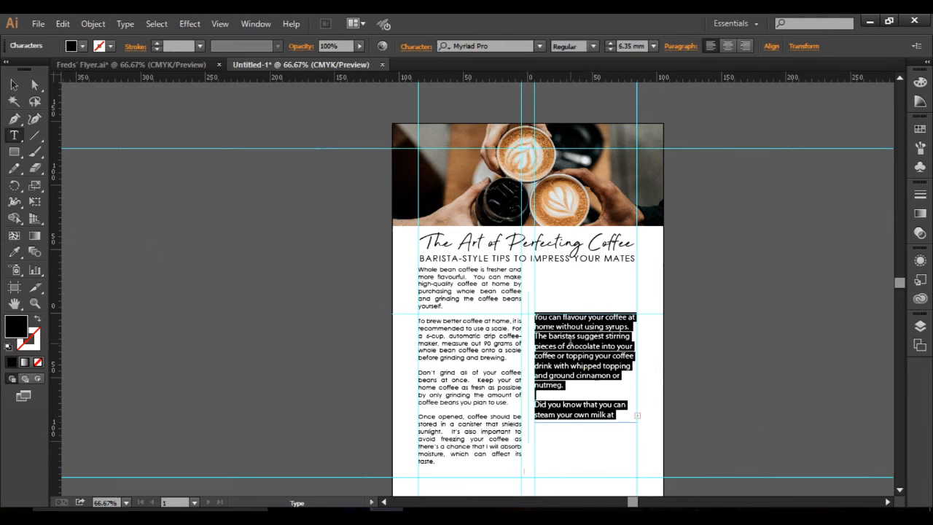
pyautogui.click(16, 252)
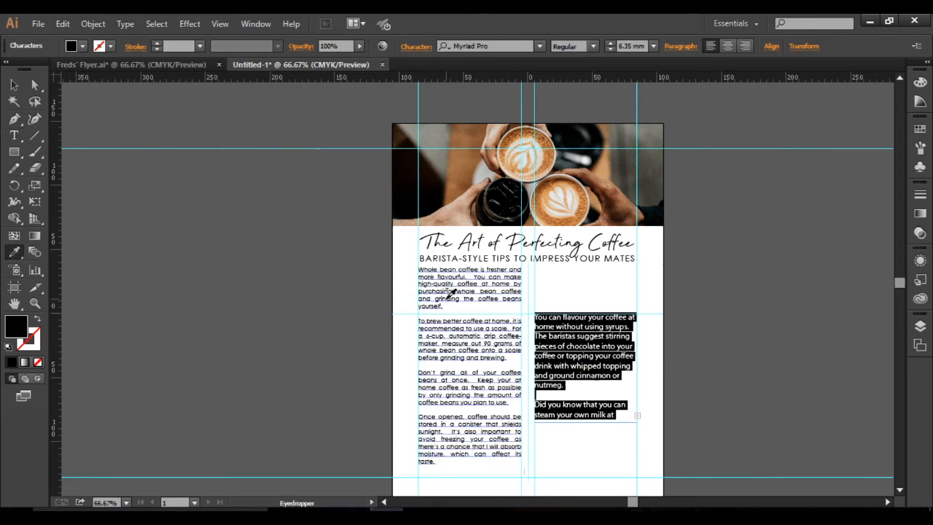
pyautogui.click(455, 295)
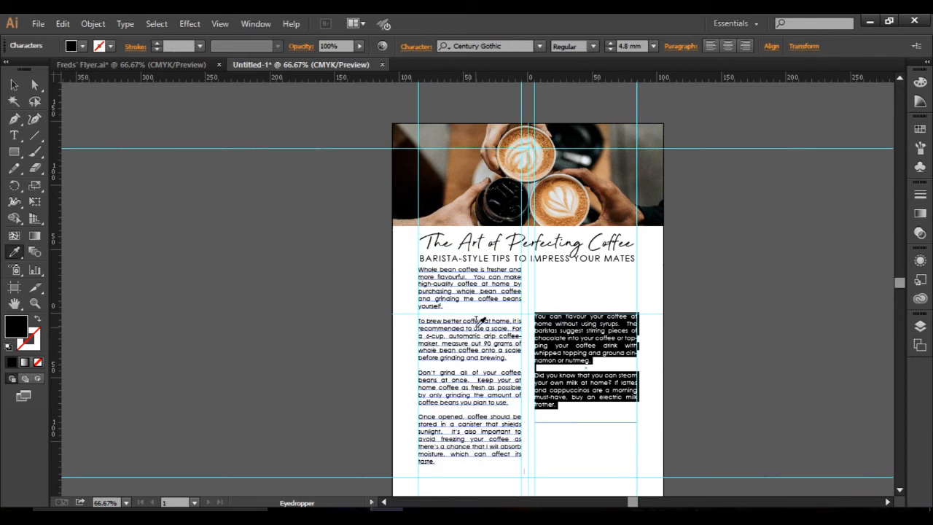
pyautogui.click(16, 86)
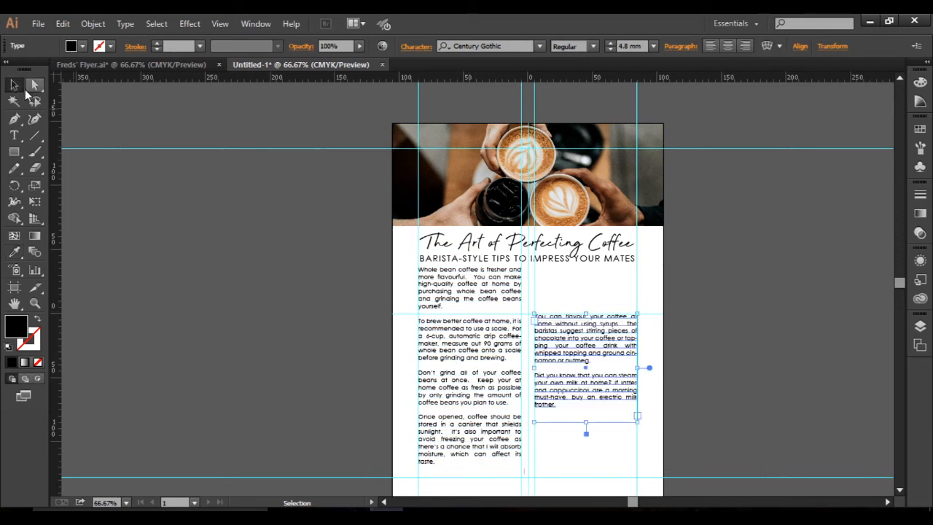
pyautogui.click(621, 443)
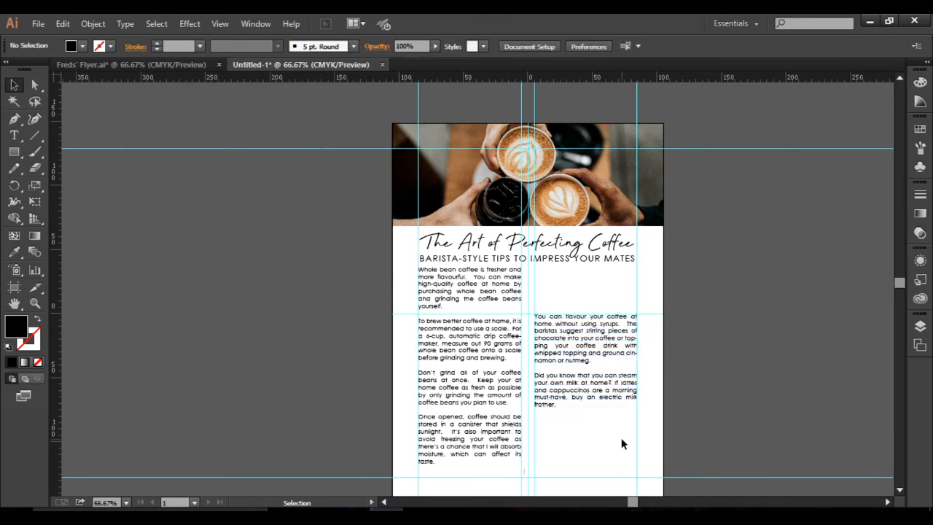
# Copy the "Did you know" heading from the text page of Freds' Flyer.ai, leaving out the question mark.
pyautogui.click(156, 66)
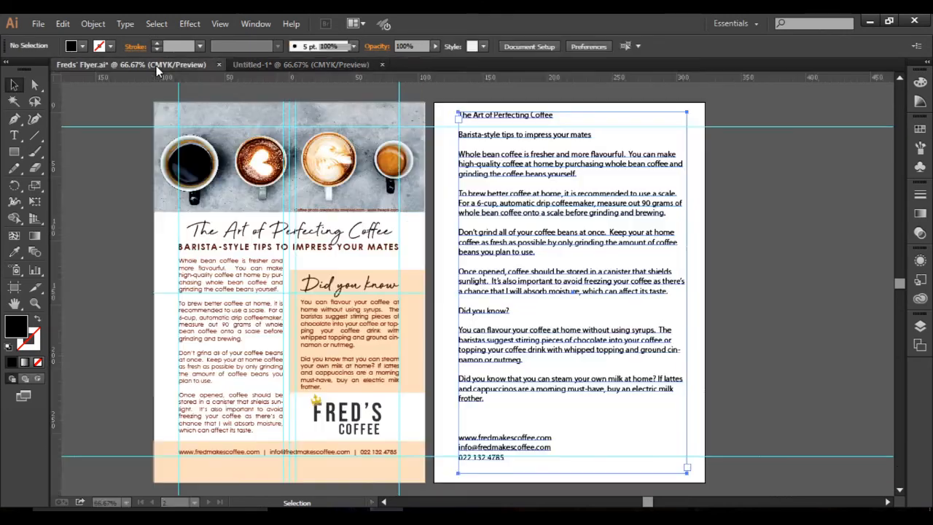
pyautogui.click(14, 135)
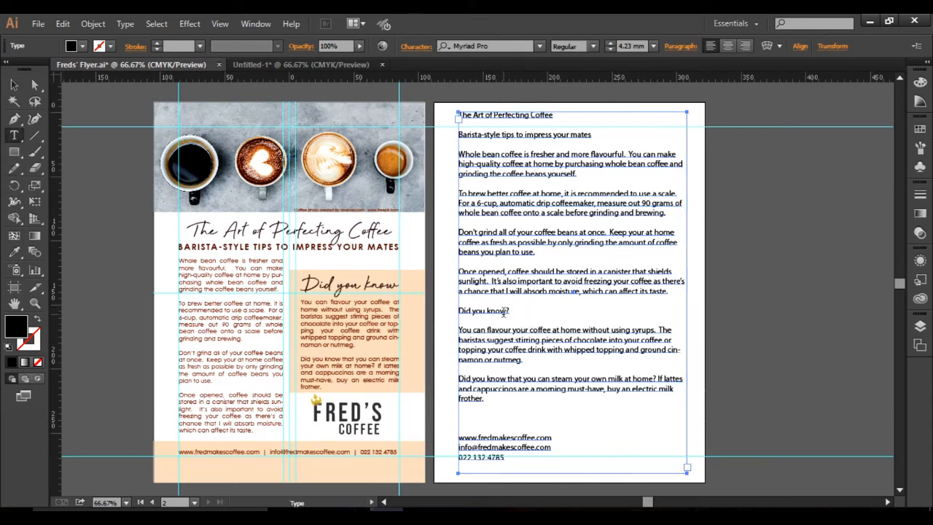
pyautogui.moveTo(508, 312); pyautogui.dragTo(456, 312)
pyautogui.hotkey('ctrl', 'c')
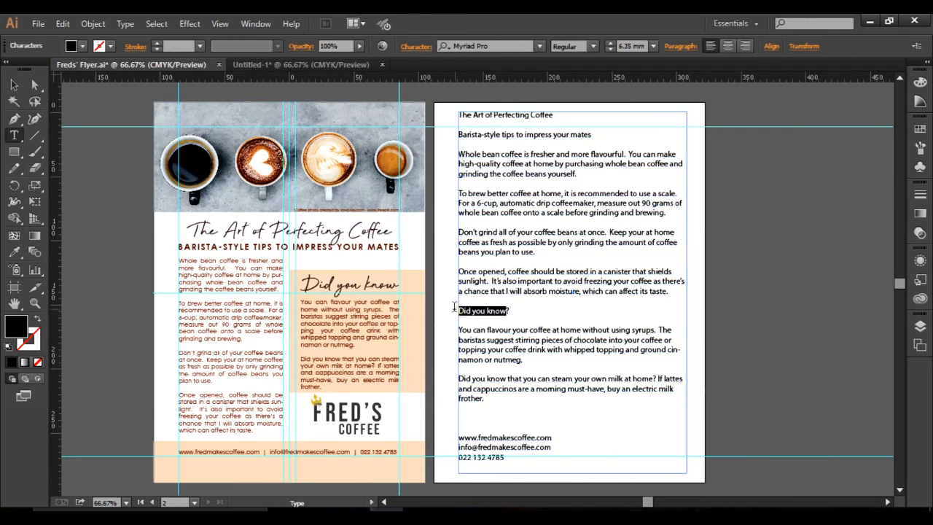
# Paste the heading as point text in Untitled-1, enlarge it to about 9.29 mm, and place it directly above the right column's paragraphs.
pyautogui.click(326, 63)
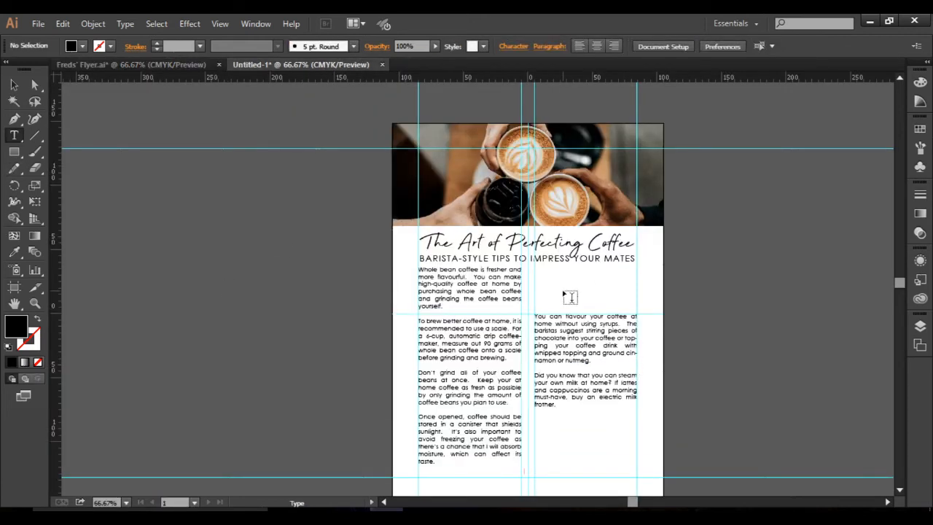
pyautogui.click(555, 288)
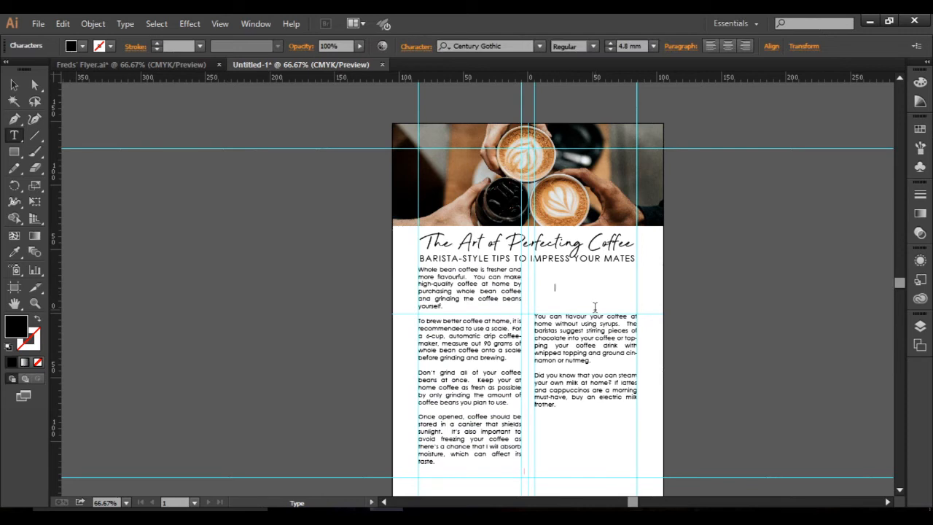
pyautogui.hotkey('ctrl', 'v')
pyautogui.click(12, 86)
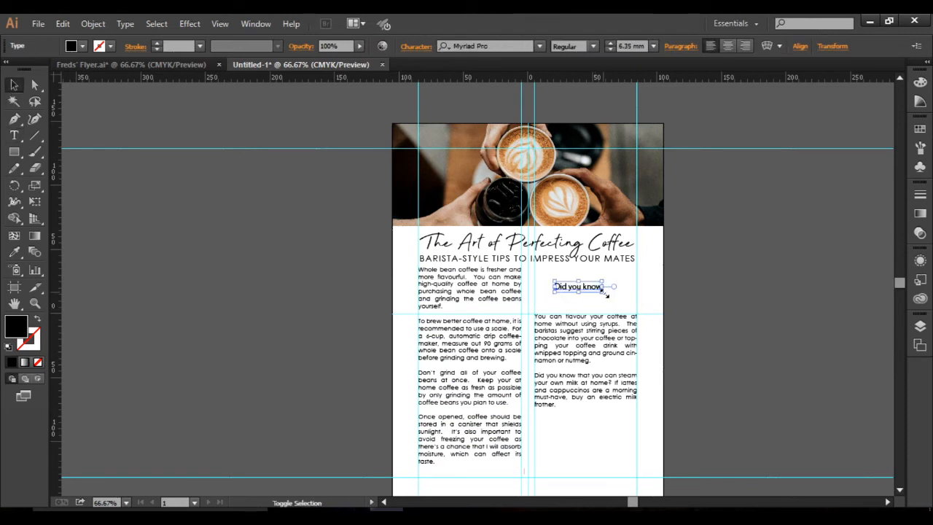
pyautogui.moveTo(604, 290); pyautogui.dragTo(564, 311)
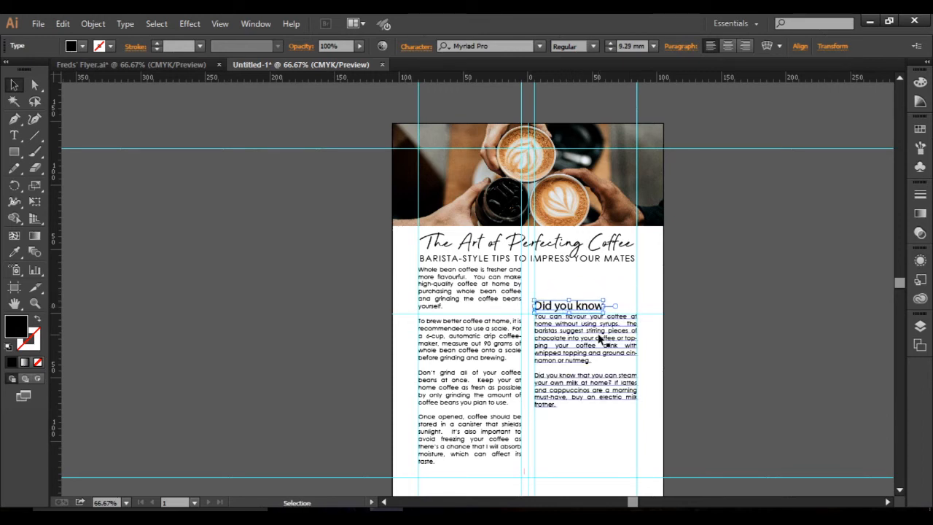
# Set the "Did you know" heading's font to Beyond Infinity and scale it up to about 13.45 mm.
pyautogui.click(500, 42)
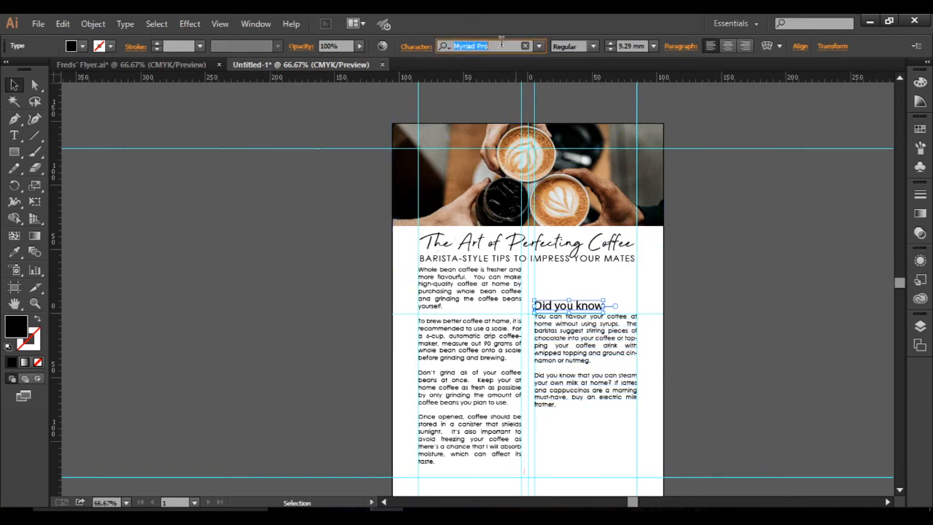
pyautogui.write('beyo')
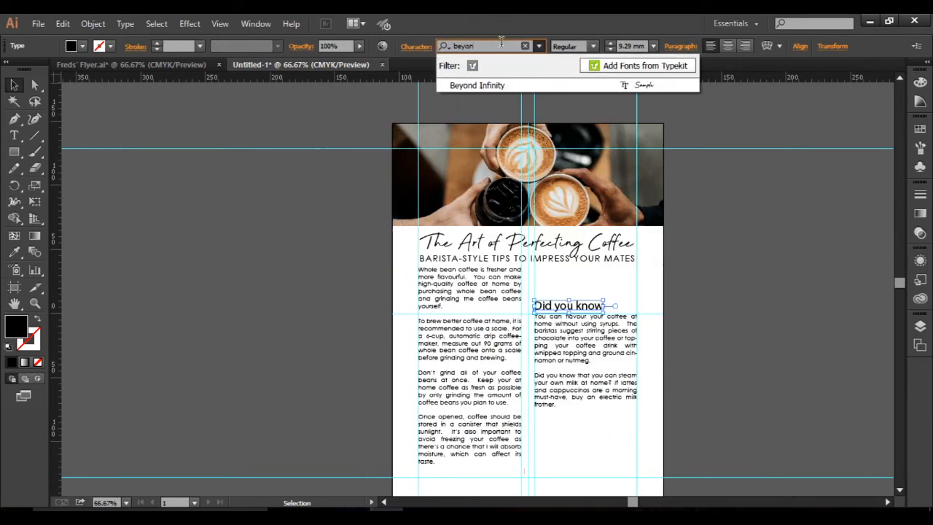
pyautogui.write('n')
pyautogui.click(510, 86)
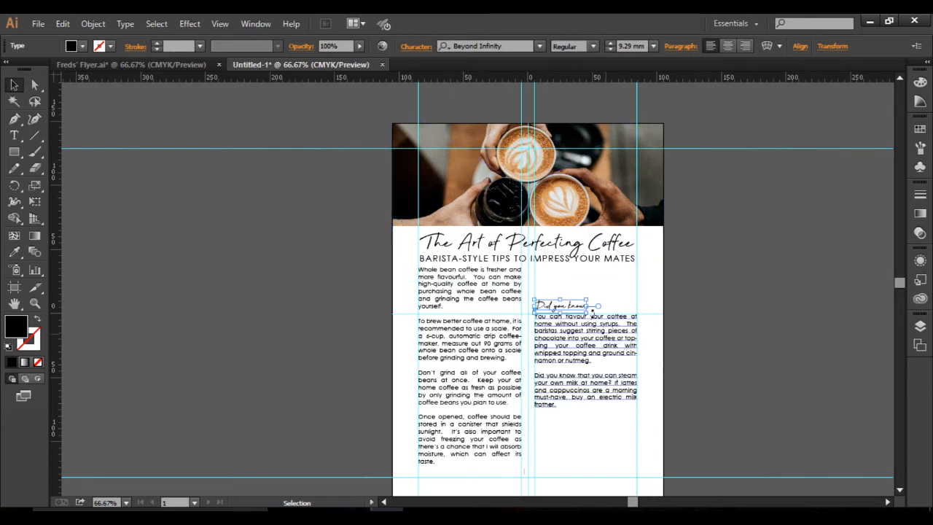
pyautogui.moveTo(590, 296); pyautogui.dragTo(609, 293)
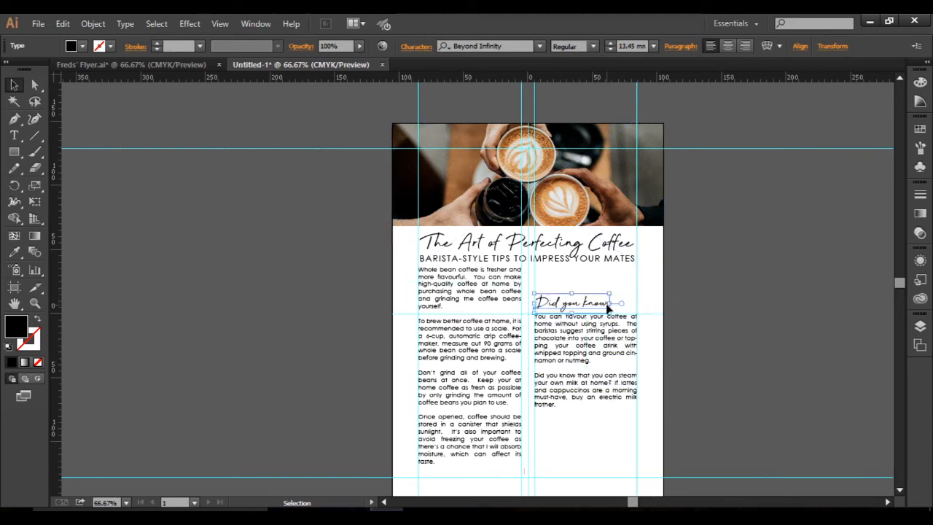
# Set the font style of the "BARISTA-STYLE TIPS TO IMPRESS YOUR MATES" subheading to Bold.
pyautogui.click(462, 265)
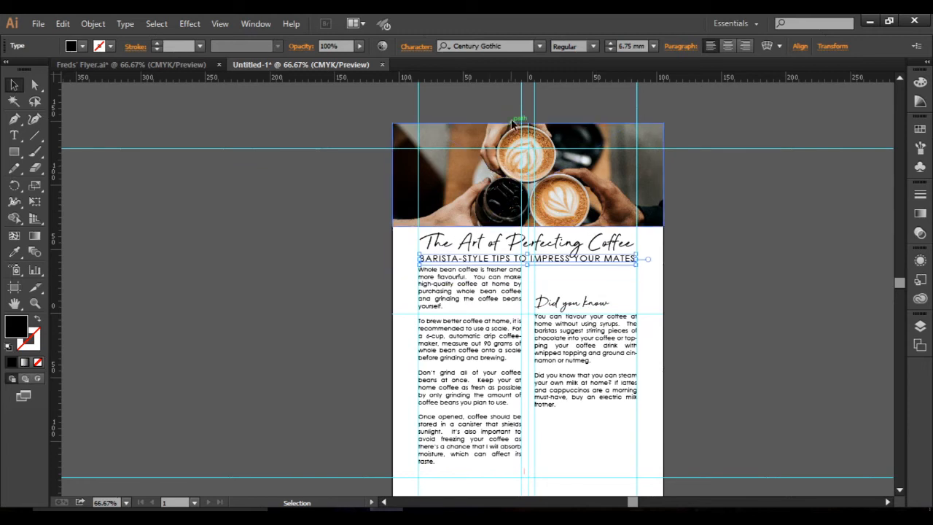
pyautogui.click(416, 46)
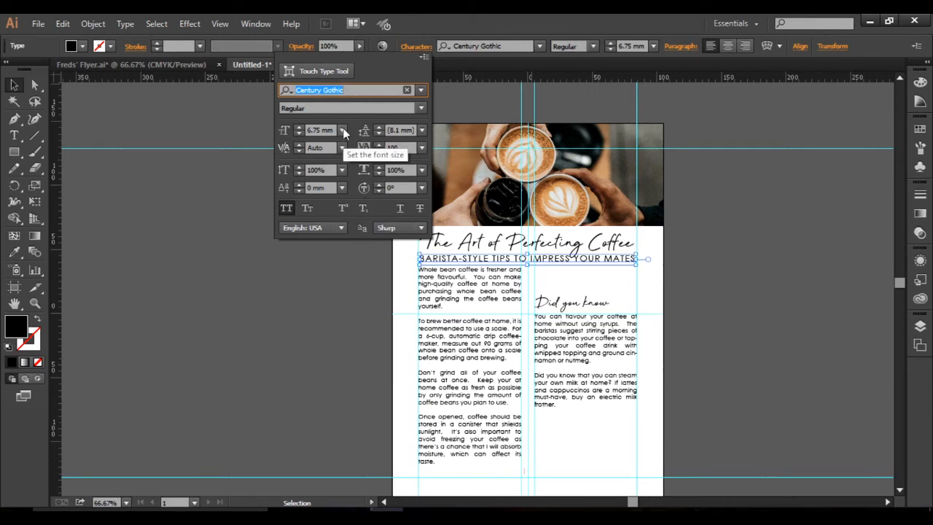
pyautogui.click(343, 108)
pyautogui.click(421, 108)
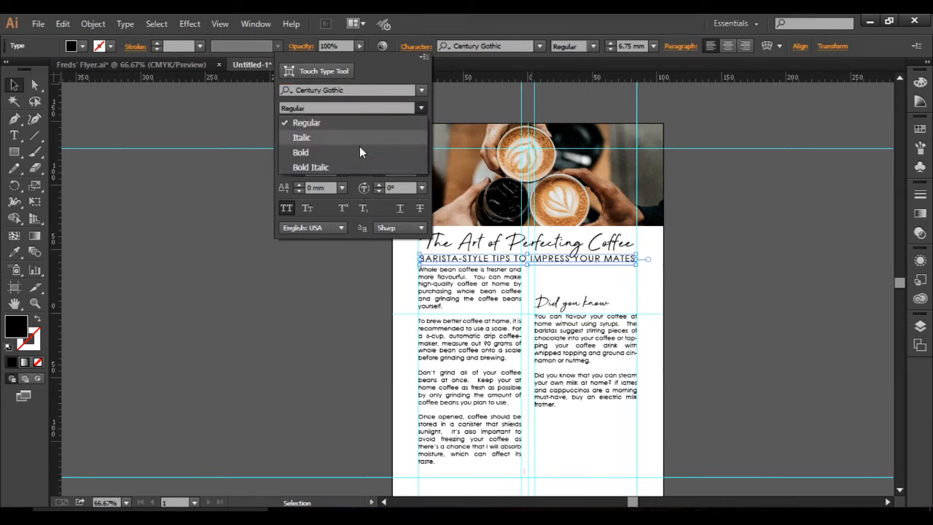
pyautogui.click(335, 150)
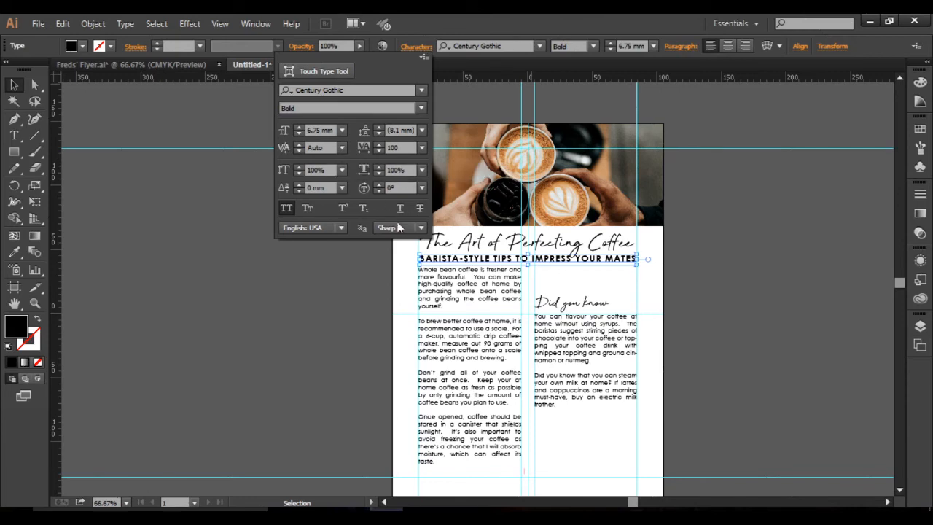
pyautogui.click(714, 293)
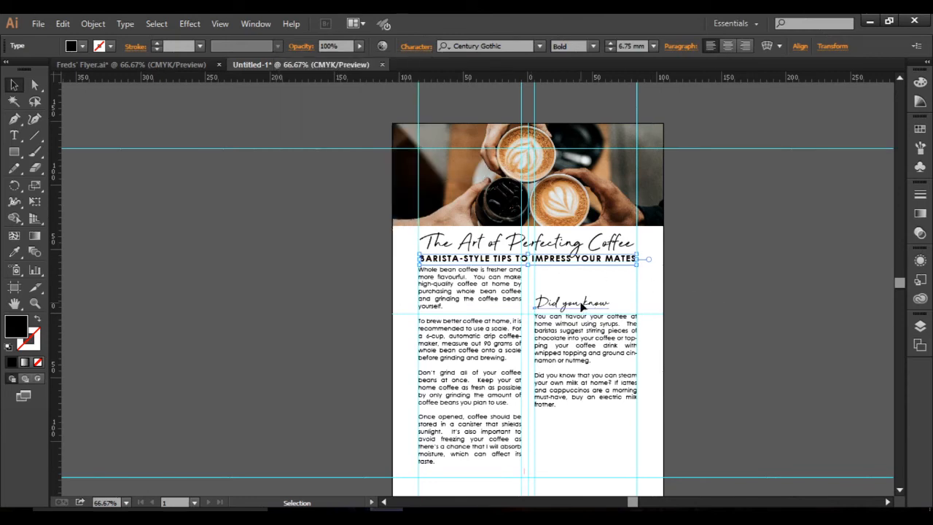
pyautogui.click(698, 316)
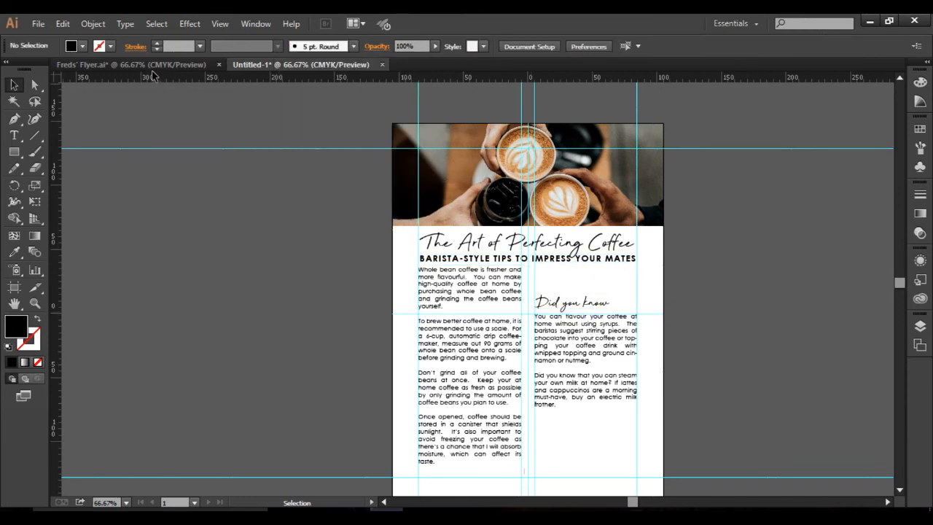
# Compare with the finished flyer in Freds' Flyer.ai and scale the "Did you know" heading in Untitled-1 up to about 17.24 mm.
pyautogui.click(152, 66)
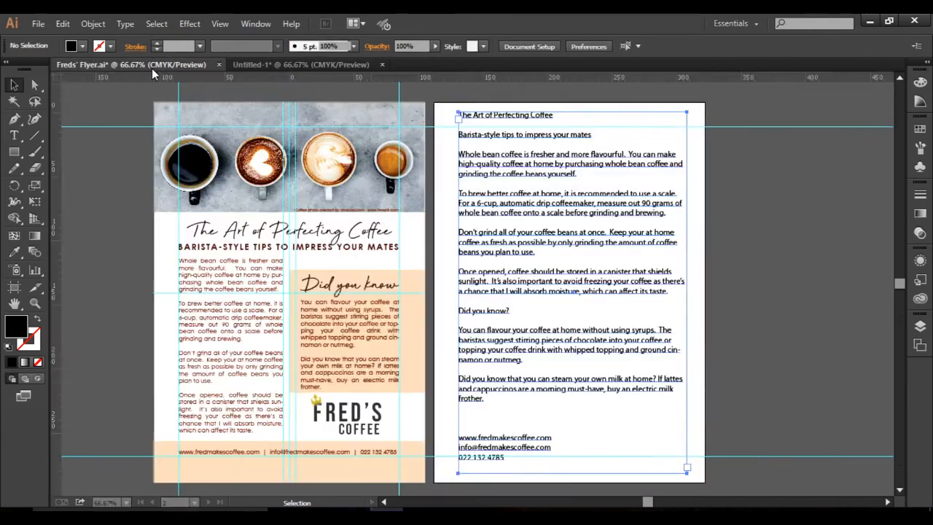
pyautogui.click(309, 65)
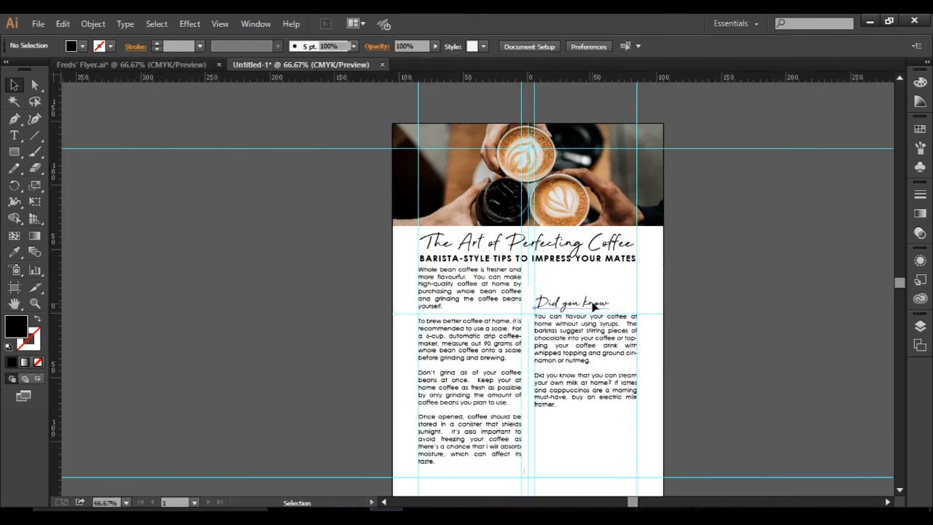
pyautogui.click(594, 307)
pyautogui.moveTo(609, 295); pyautogui.dragTo(631, 288)
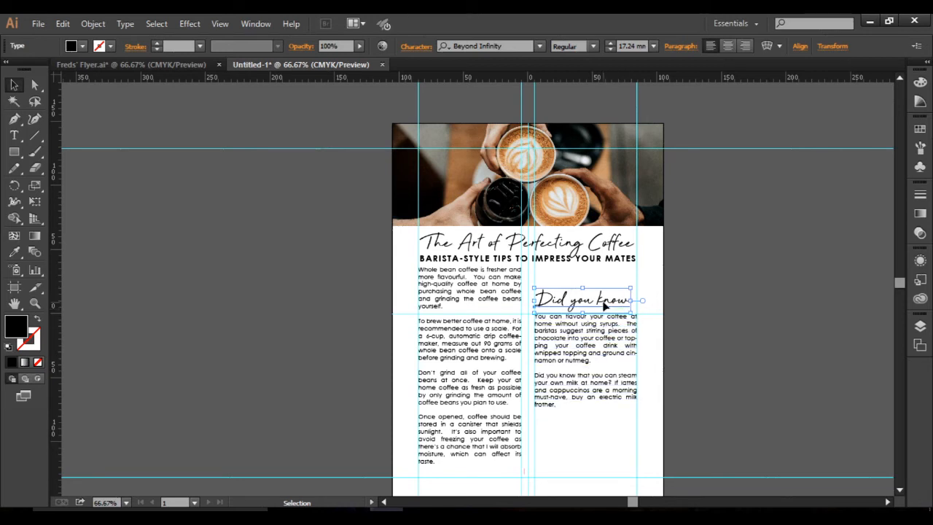
pyautogui.click(728, 294)
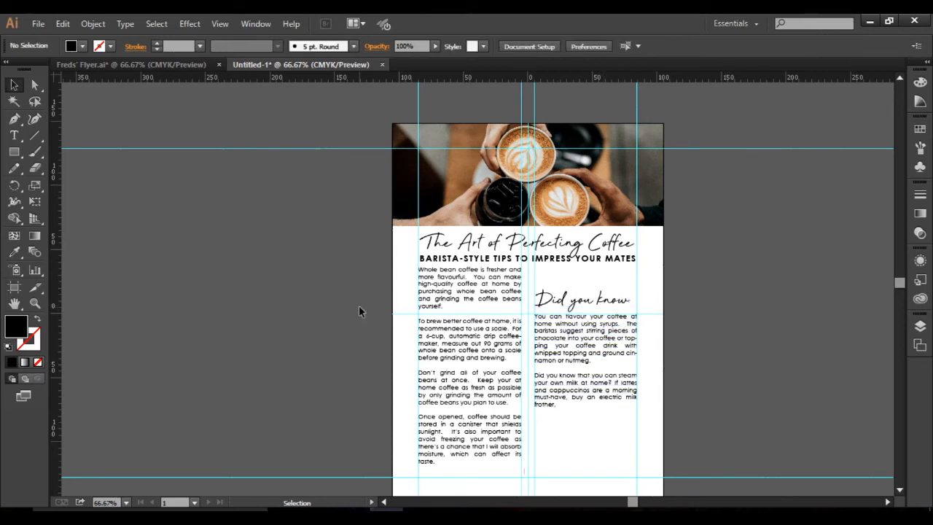
# Move the left column's text frame slightly down to leave more space beneath the subheading.
pyautogui.moveTo(463, 296); pyautogui.dragTo(461, 306)
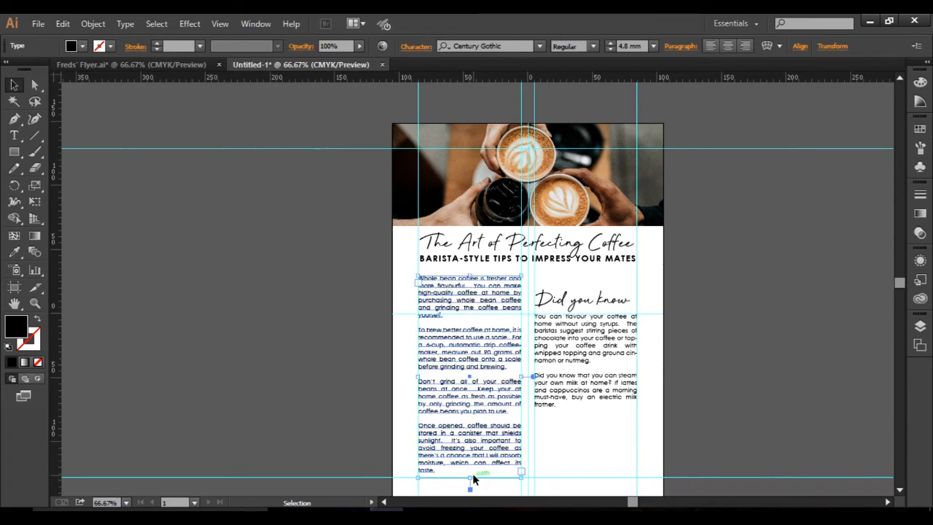
pyautogui.click(597, 326)
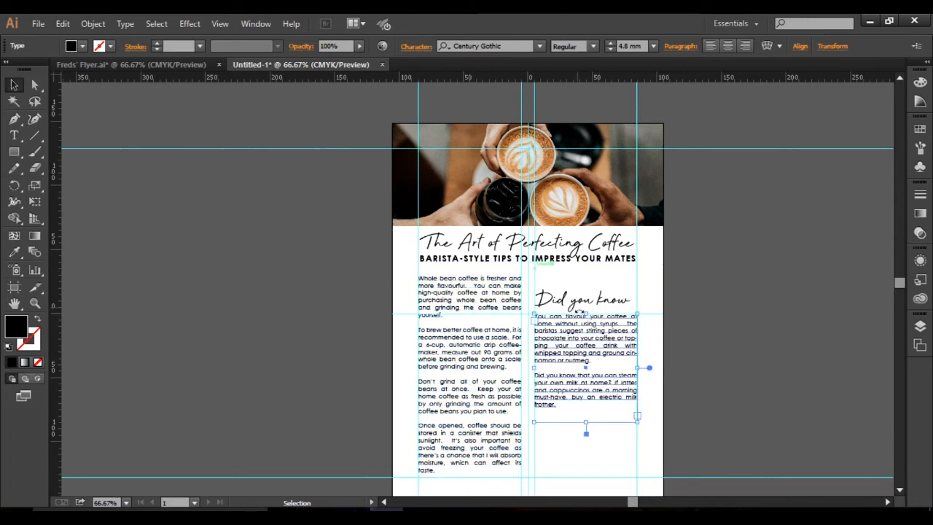
pyautogui.click(714, 384)
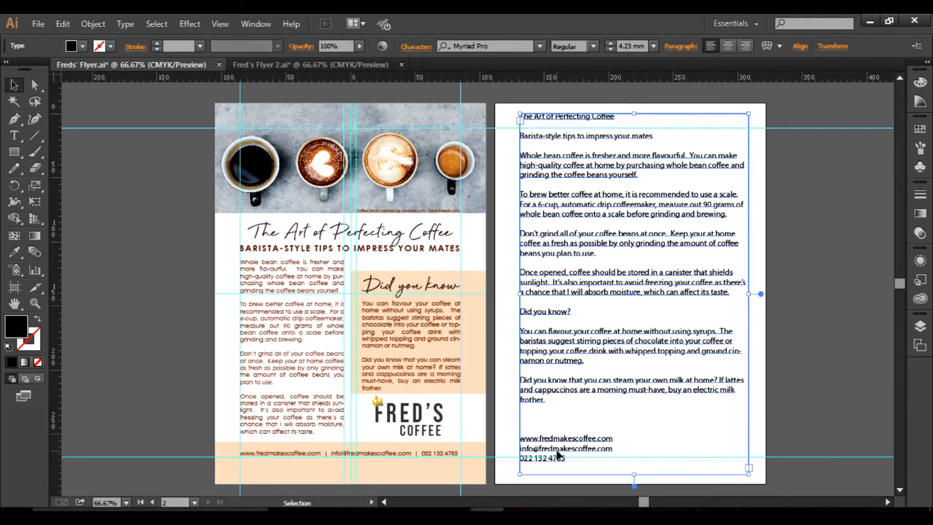
# Copy the website, e-mail and phone lines from the text page of Freds' Flyer.ai into a new text frame below the right column in Fred's Flyer 2.ai.
pyautogui.click(13, 134)
pyautogui.moveTo(519, 437); pyautogui.dragTo(574, 459)
pyautogui.hotkey('ctrl', 'c')
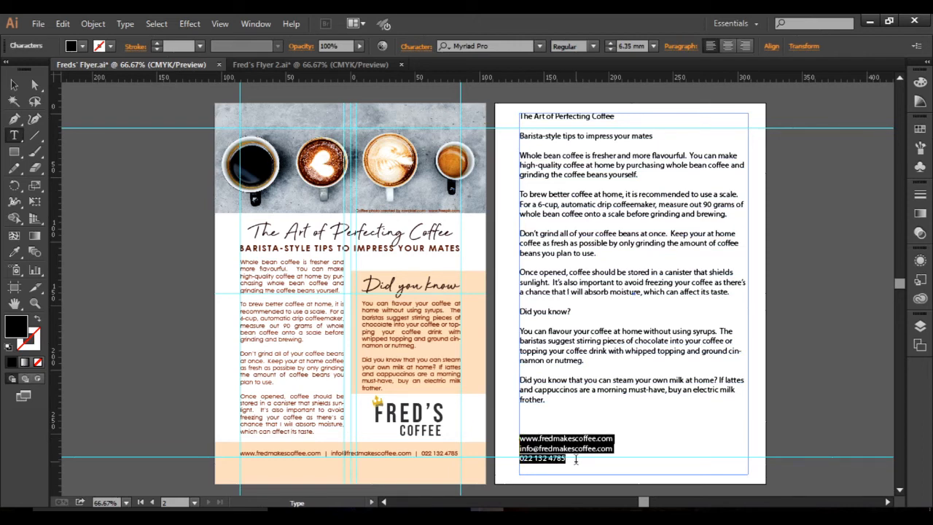
pyautogui.press('Escape')
pyautogui.click(575, 465)
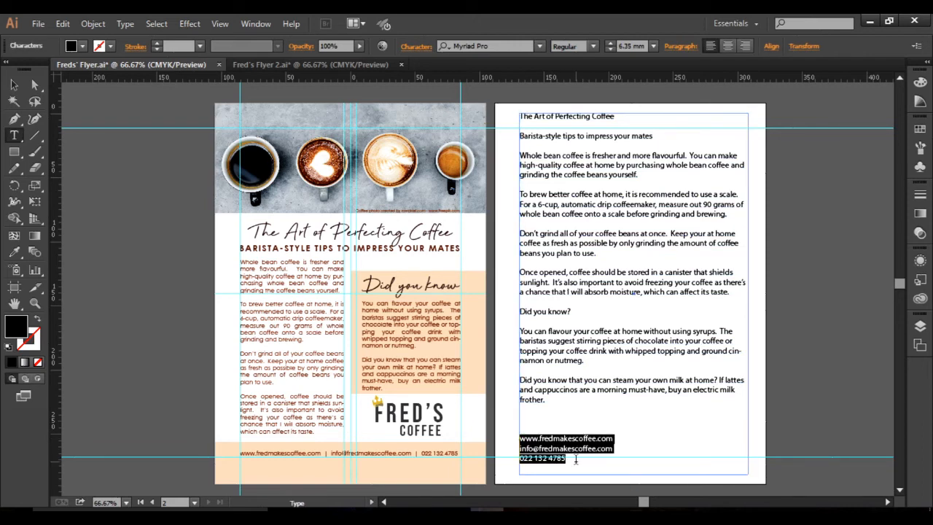
pyautogui.click(272, 67)
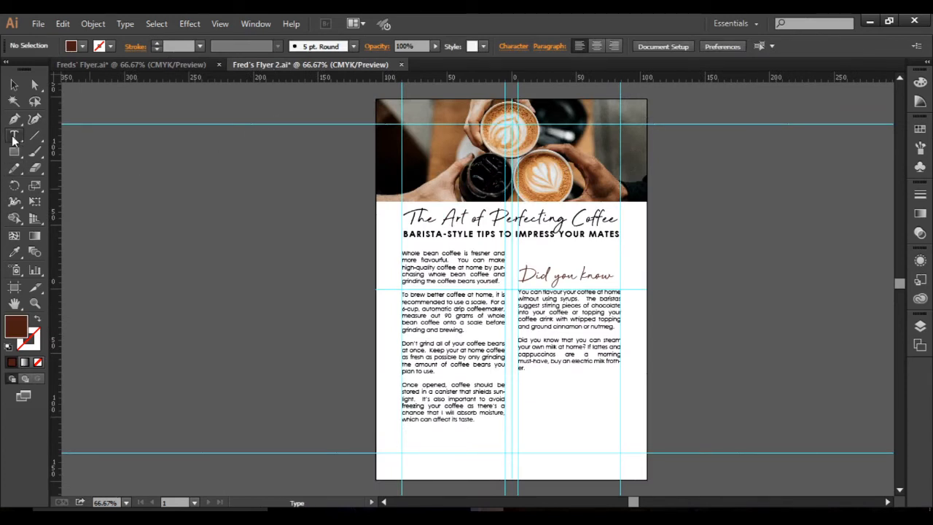
pyautogui.moveTo(518, 401); pyautogui.dragTo(612, 437)
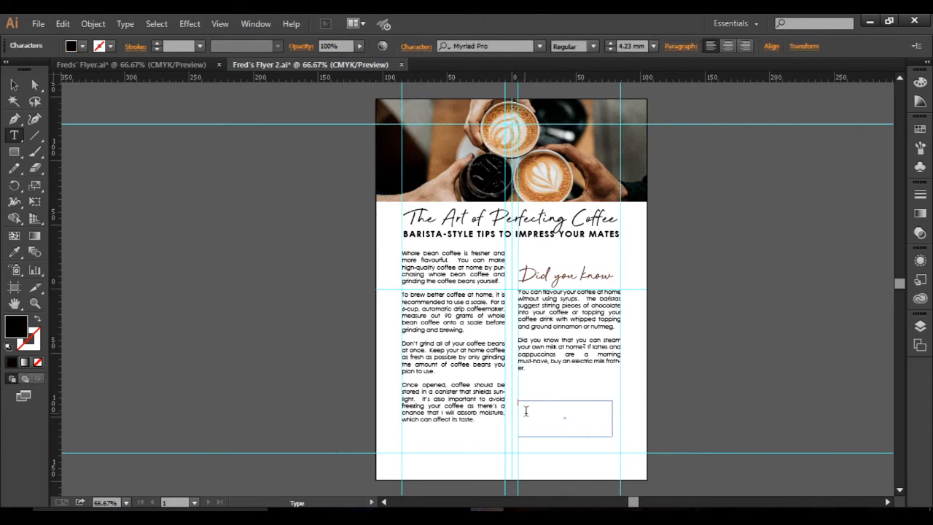
pyautogui.hotkey('ctrl', 'v')
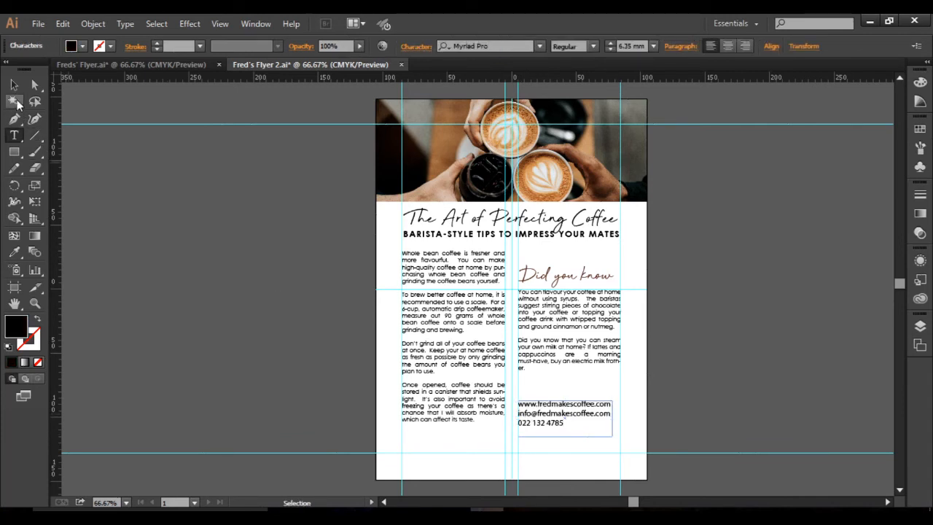
# Move the contact text frame to the left margin guide near the page bottom and widen it to the right margin guide.
pyautogui.click(14, 85)
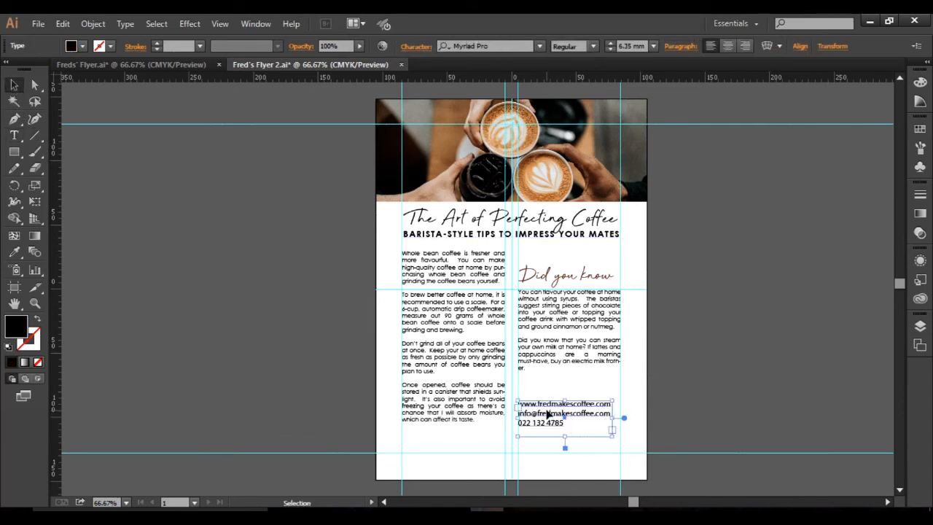
pyautogui.moveTo(552, 414); pyautogui.dragTo(433, 432)
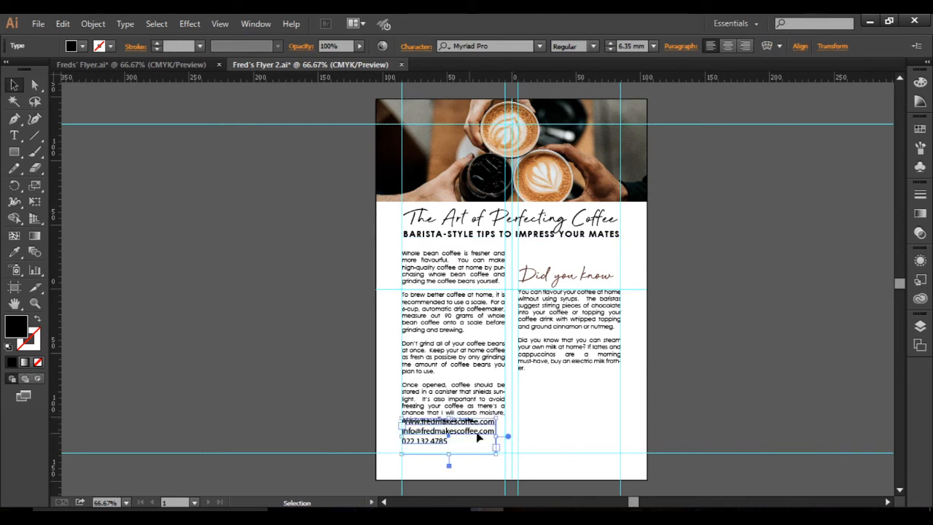
pyautogui.moveTo(530, 438); pyautogui.dragTo(620, 452)
# Join the website, e-mail and phone lines into one continuous line, separated by "|" characters.
pyautogui.keyDown('alt'); pyautogui.scroll(2, 568, 451); pyautogui.keyUp('alt')
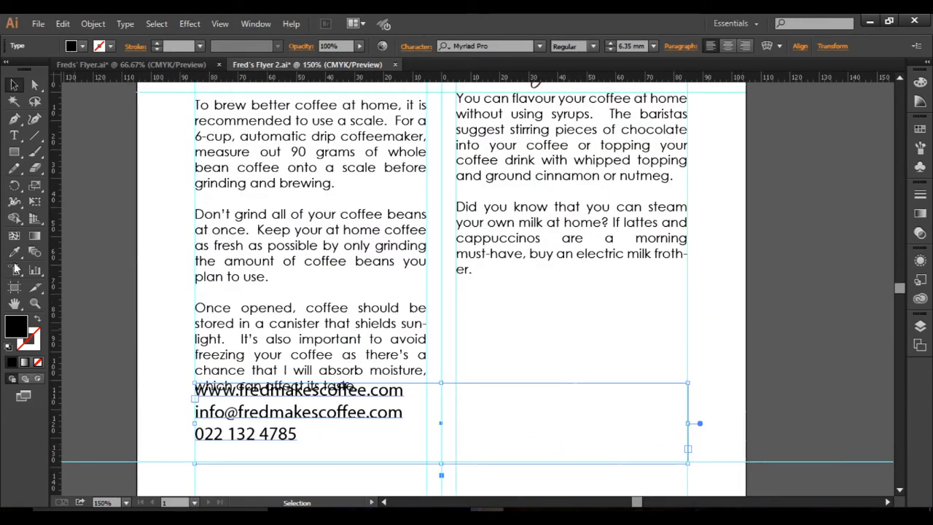
pyautogui.click(11, 140)
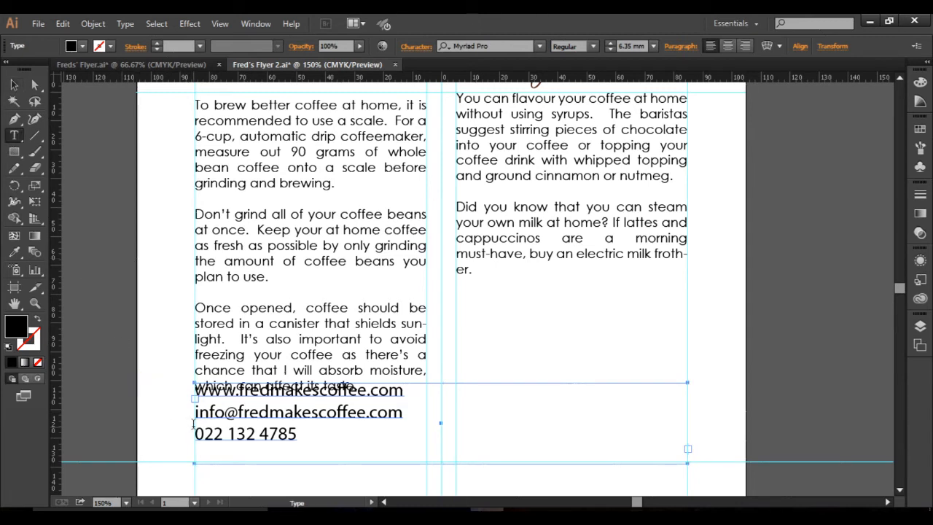
pyautogui.click(196, 411)
pyautogui.press('BackSpace')
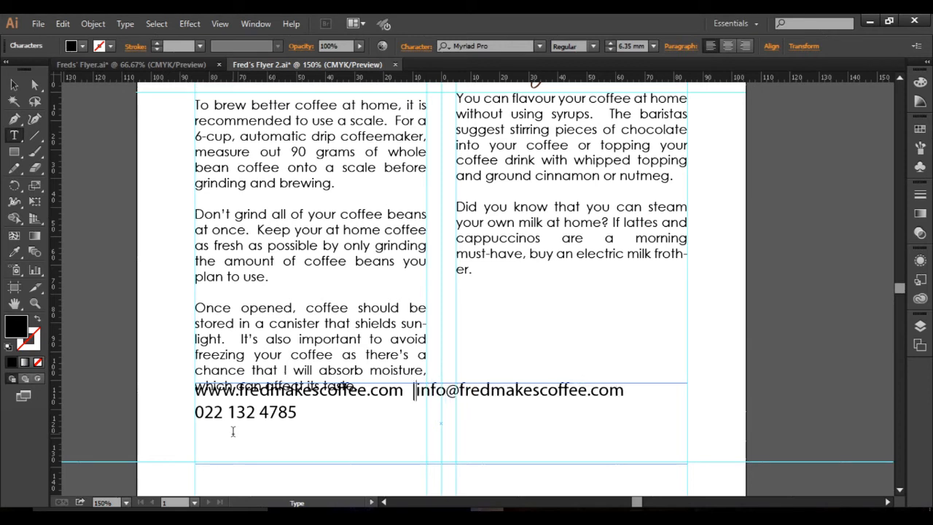
pyautogui.write('|')
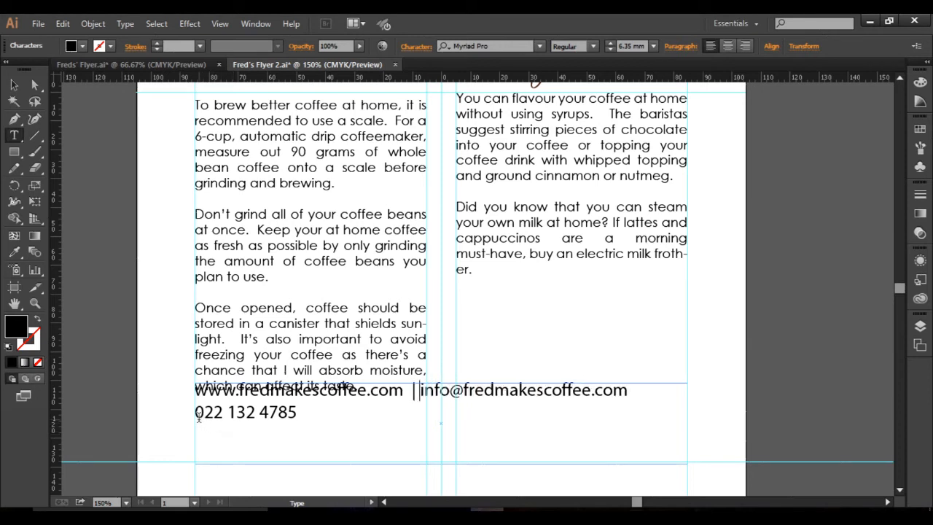
pyautogui.click(197, 414)
pyautogui.press('BackSpace')
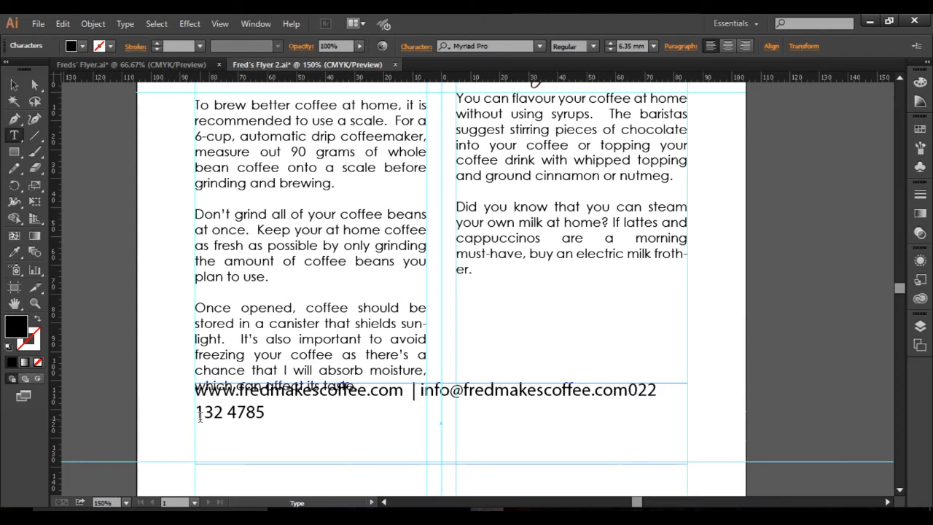
pyautogui.write('|')
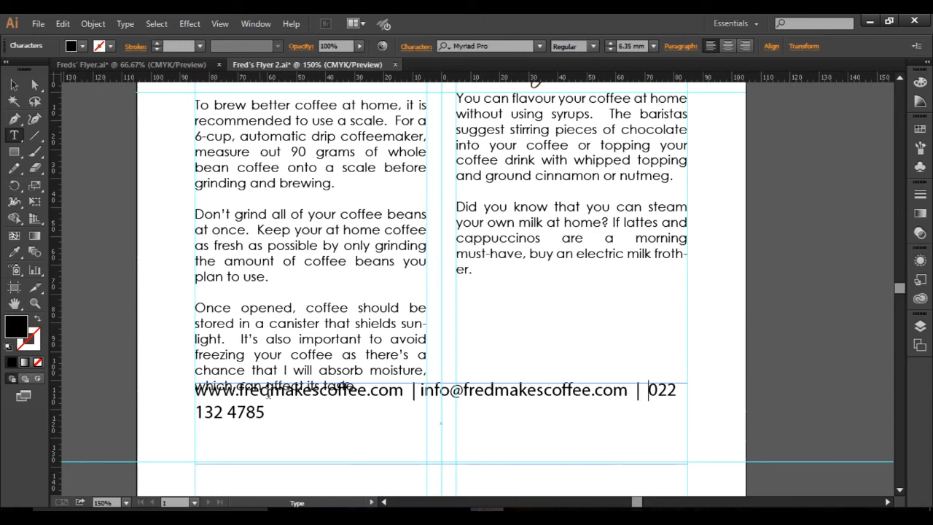
# Lower the contact frame's top edge clear of the left column and match its text to the body's Century Gothic 4.5 mm with the Eyedropper.
pyautogui.click(14, 85)
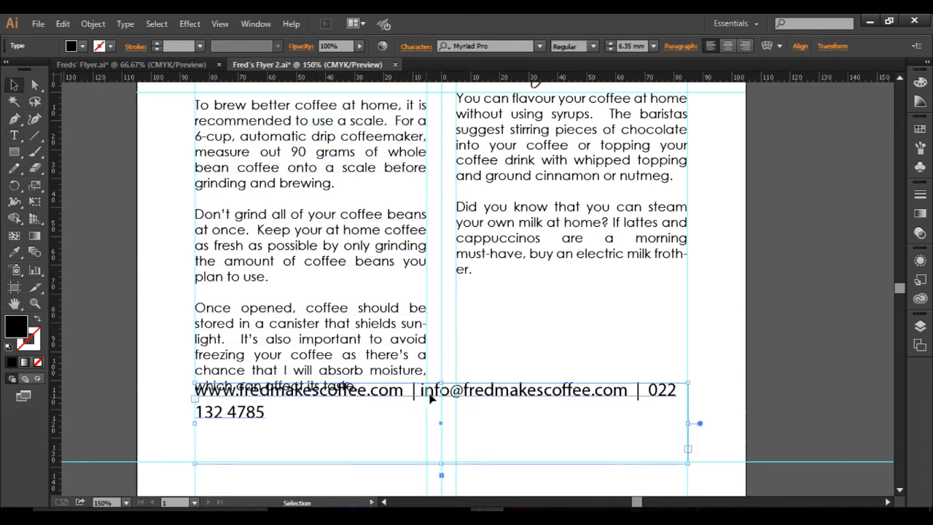
pyautogui.moveTo(438, 388); pyautogui.dragTo(436, 427)
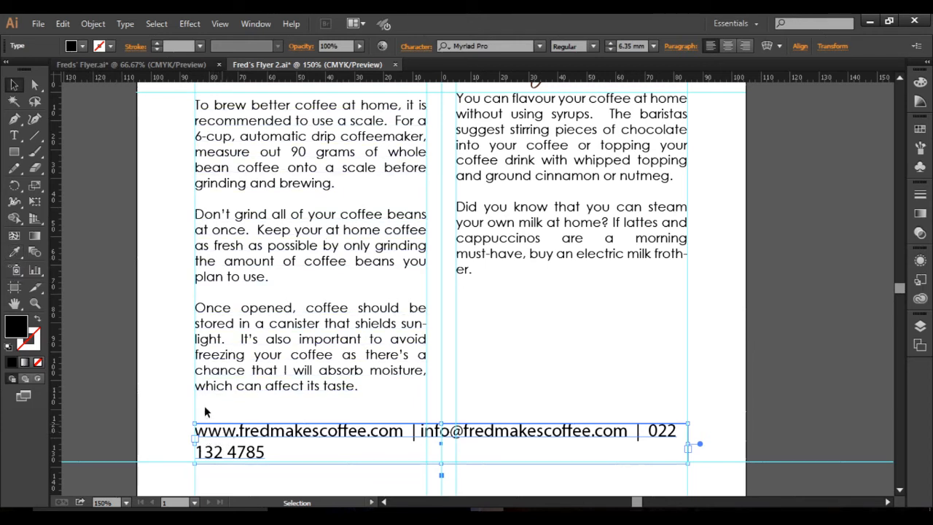
pyautogui.click(15, 253)
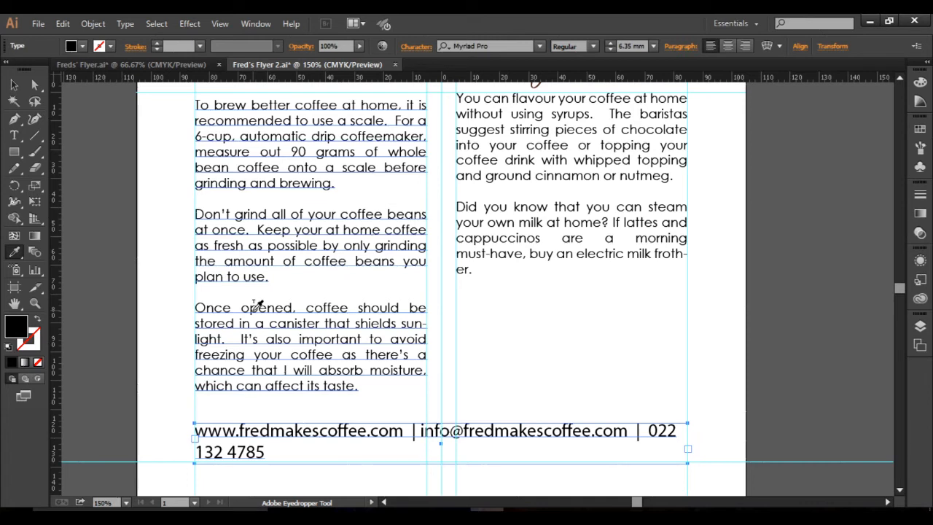
pyautogui.click(257, 306)
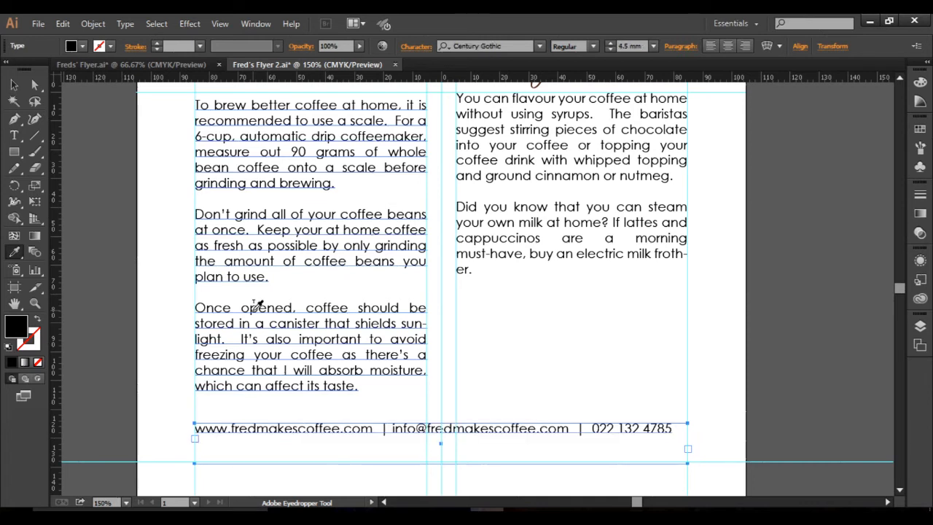
pyautogui.press('v')
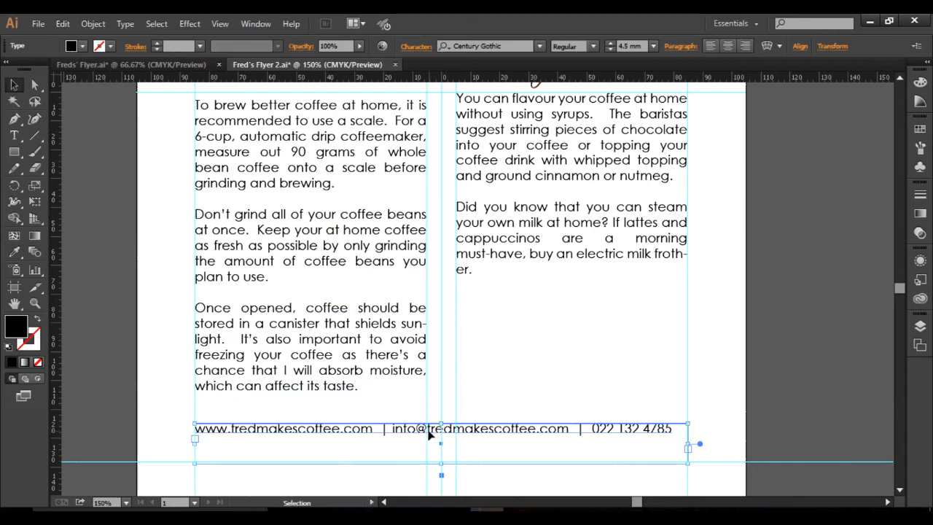
# Fit the contact text frame to a single-line strip just above the bottom margin guide and centre-align its text.
pyautogui.moveTo(409, 427); pyautogui.dragTo(411, 459)
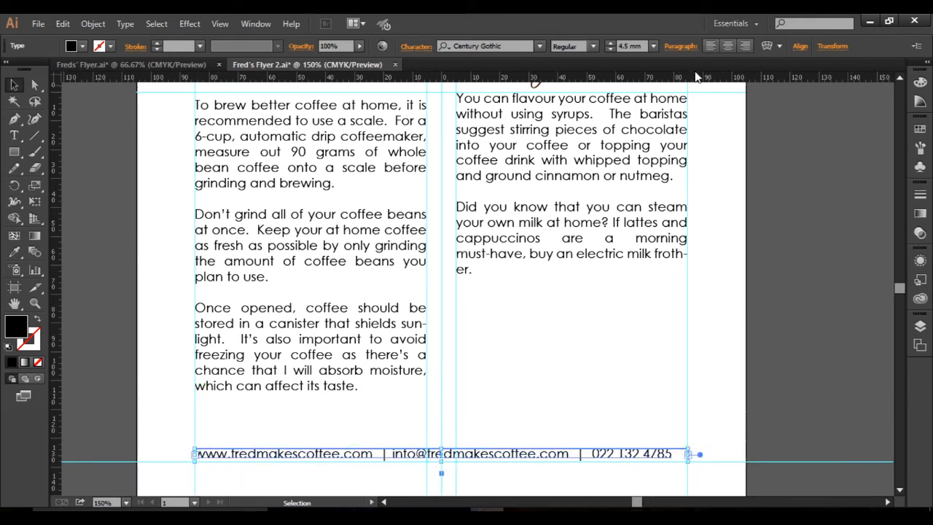
pyautogui.click(727, 45)
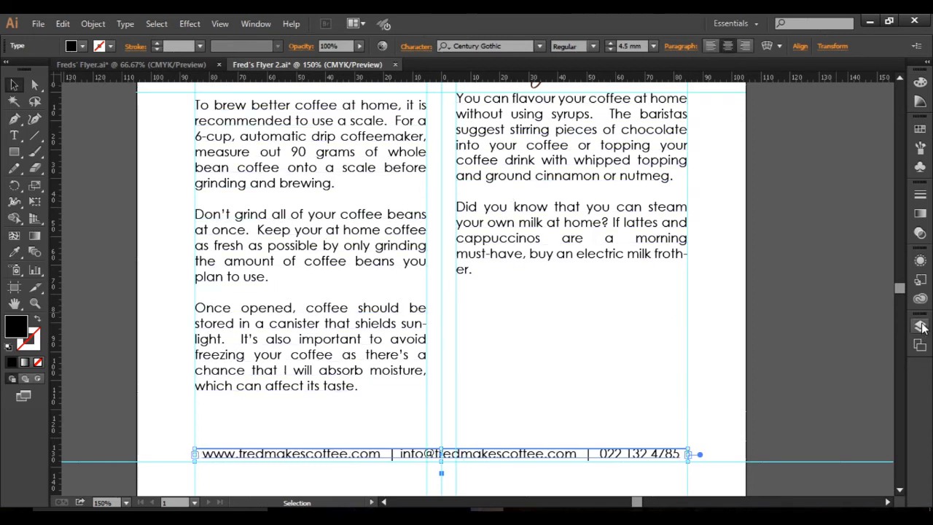
pyautogui.scroll(5, 901, 291)
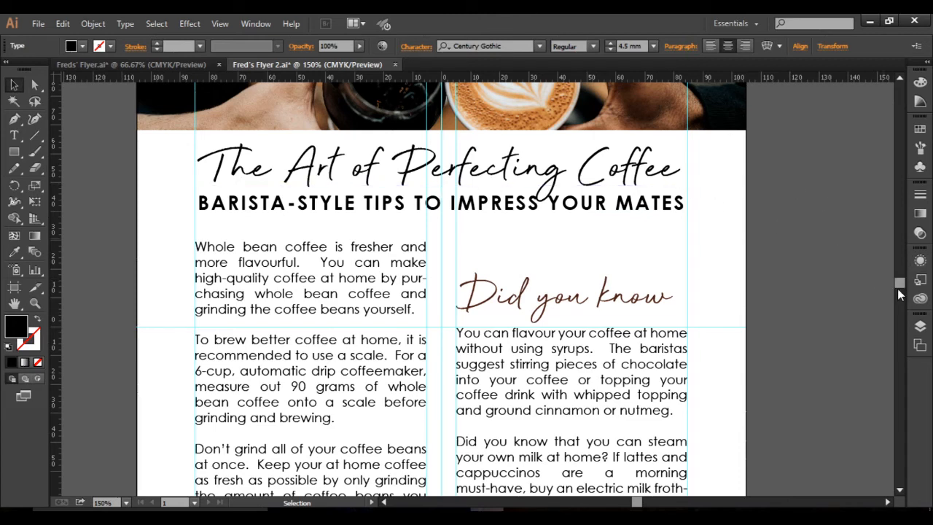
pyautogui.scroll(3, 901, 284)
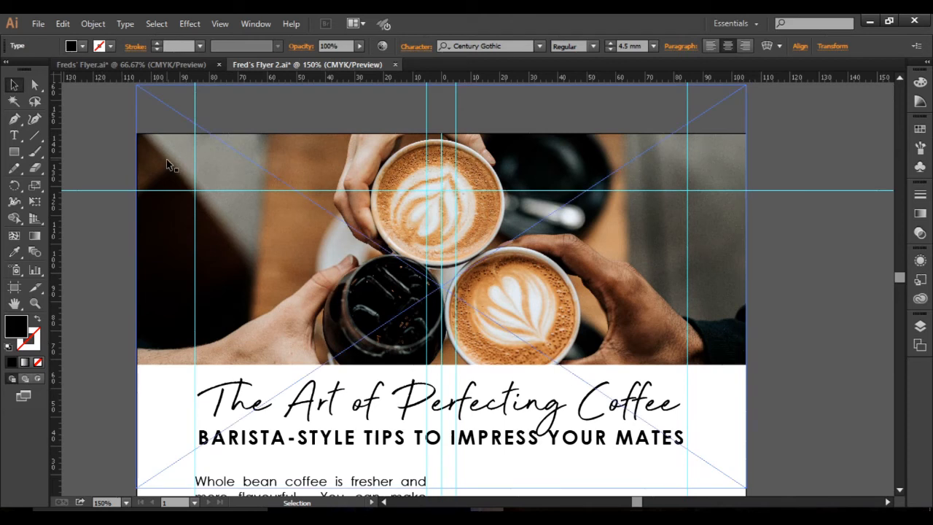
pyautogui.moveTo(164, 338); pyautogui.dragTo(164, 355)
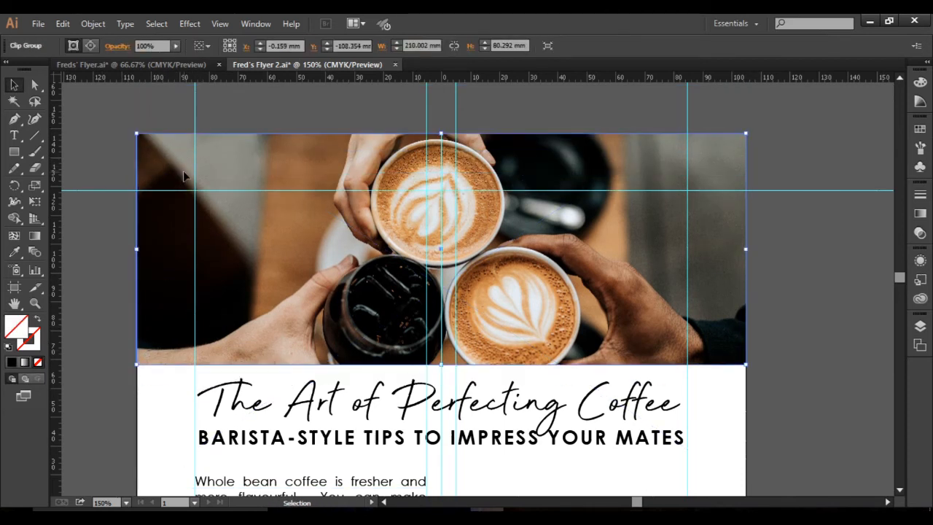
pyautogui.hotkey('ctrl', 'z')
pyautogui.moveTo(900, 280); pyautogui.dragTo(902, 292)
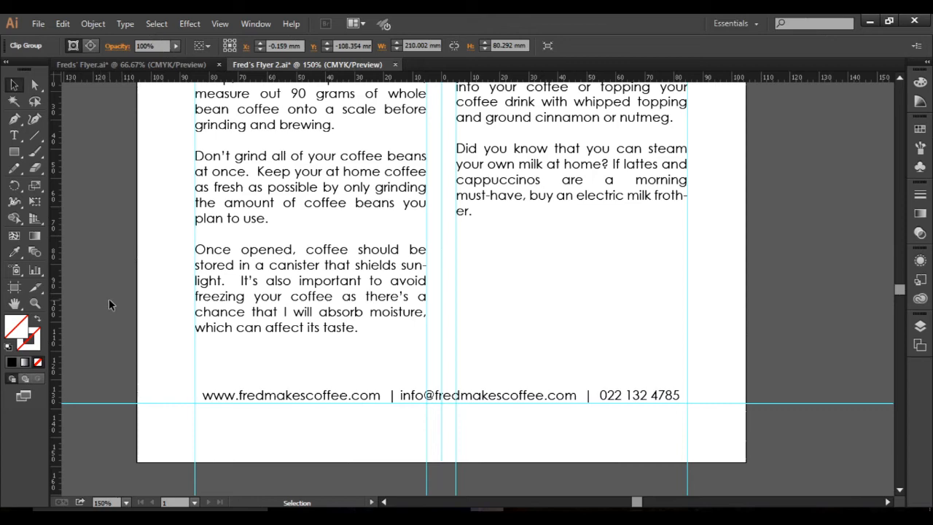
# Copy the Fred's Coffee logo from Freds' Flyer.ai and paste it into Fred's Flyer 2.ai.
pyautogui.click(141, 64)
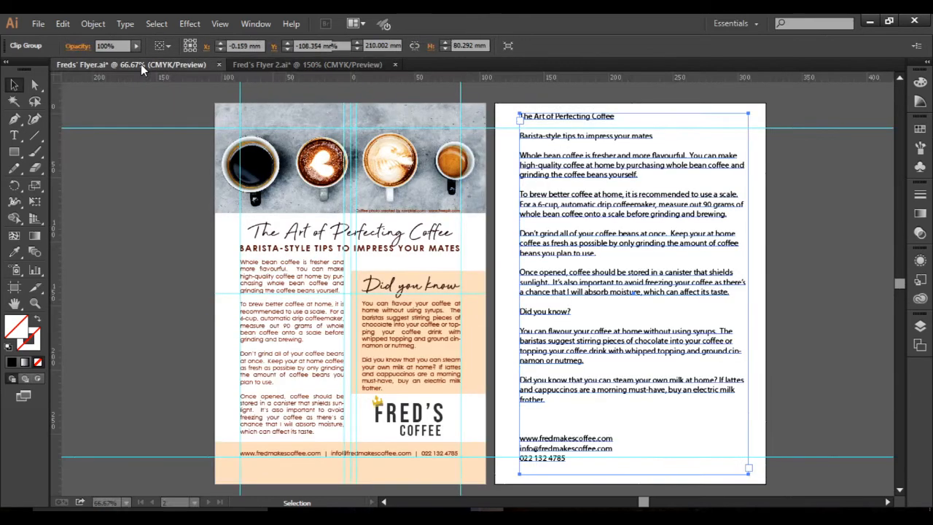
pyautogui.click(428, 425)
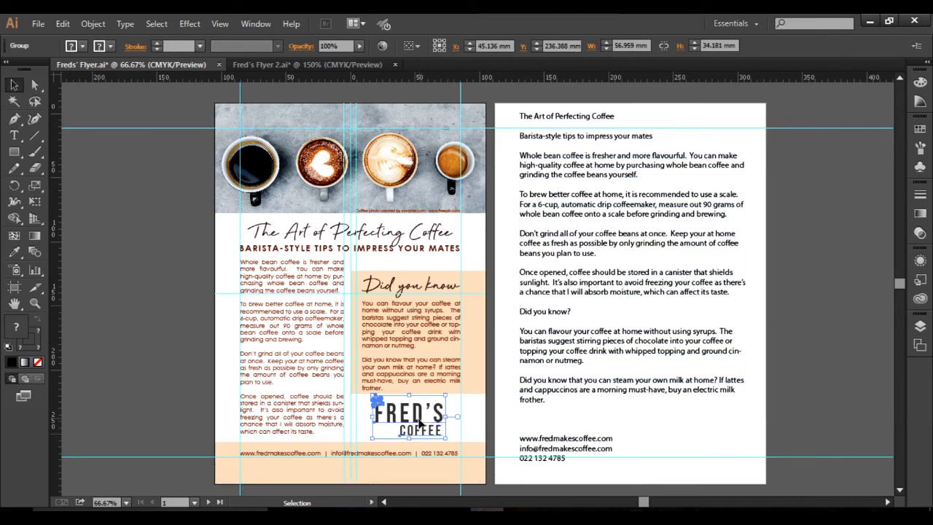
pyautogui.click(302, 66)
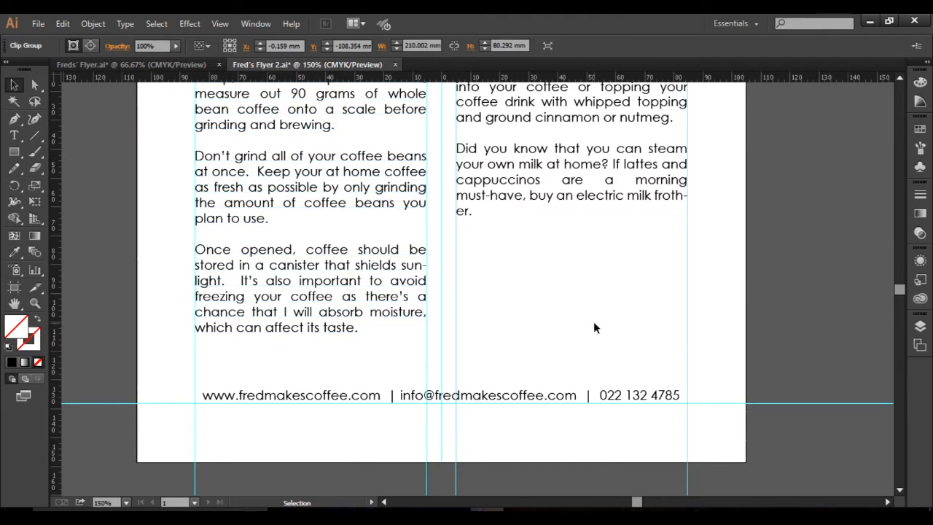
pyautogui.click(593, 322)
pyautogui.hotkey('ctrl', 'v')
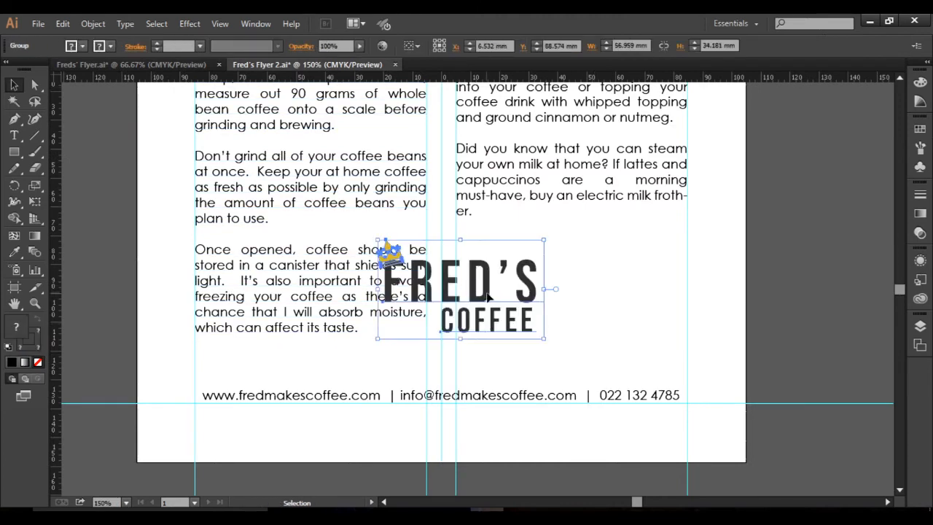
# Move the logo below the right column's text and enlarge it proportionally to about 73 by 44 mm, clear of the contact line.
pyautogui.moveTo(490, 297); pyautogui.dragTo(582, 298)
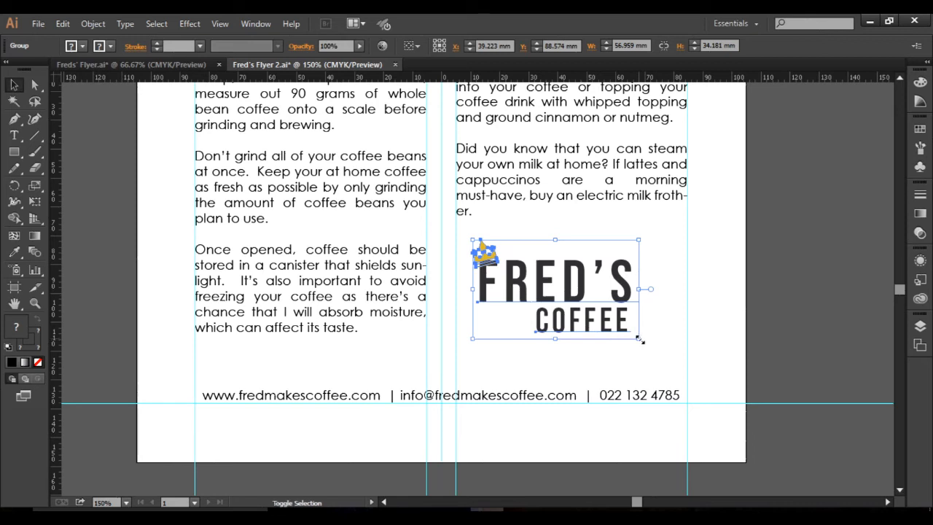
pyautogui.moveTo(640, 340); pyautogui.dragTo(660, 354)
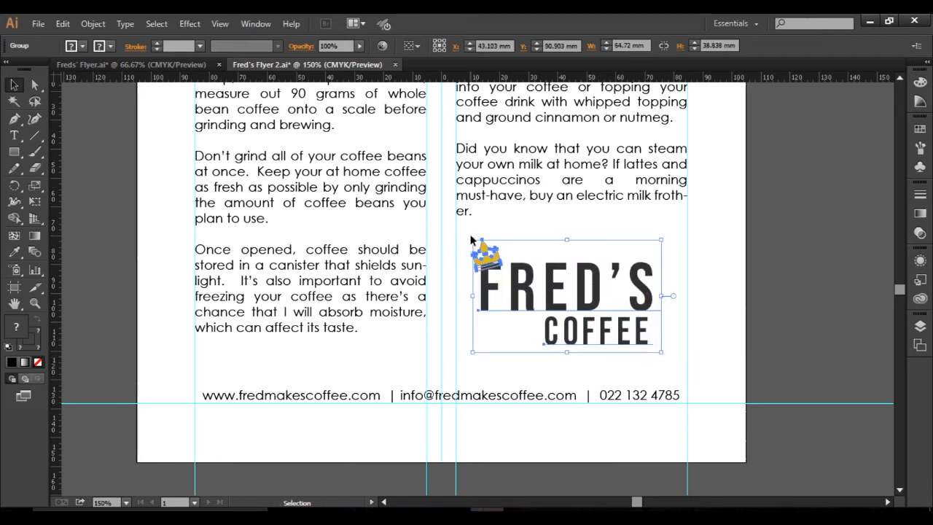
pyautogui.moveTo(472, 239); pyautogui.dragTo(466, 236)
pyautogui.moveTo(661, 353); pyautogui.dragTo(678, 364)
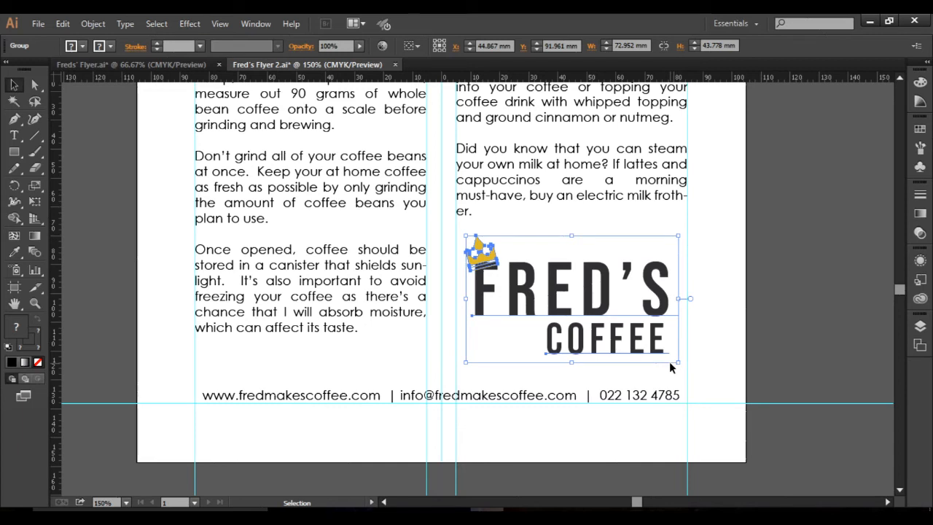
pyautogui.click(706, 327)
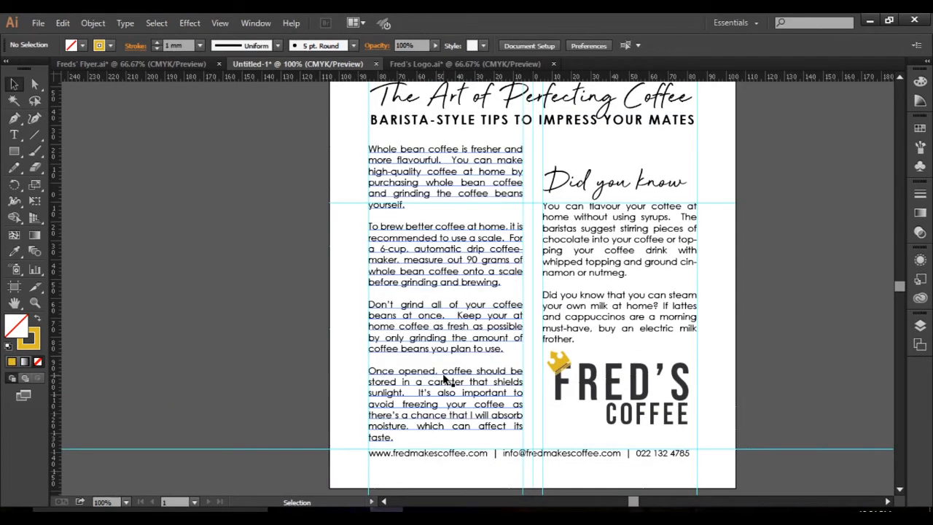
pyautogui.scroll(-1, 560, 417)
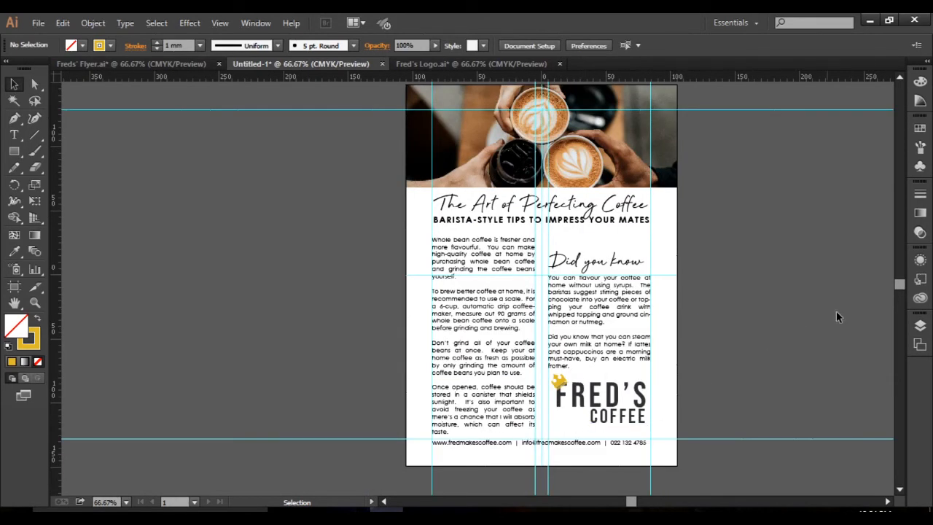
pyautogui.moveTo(901, 286); pyautogui.dragTo(903, 282)
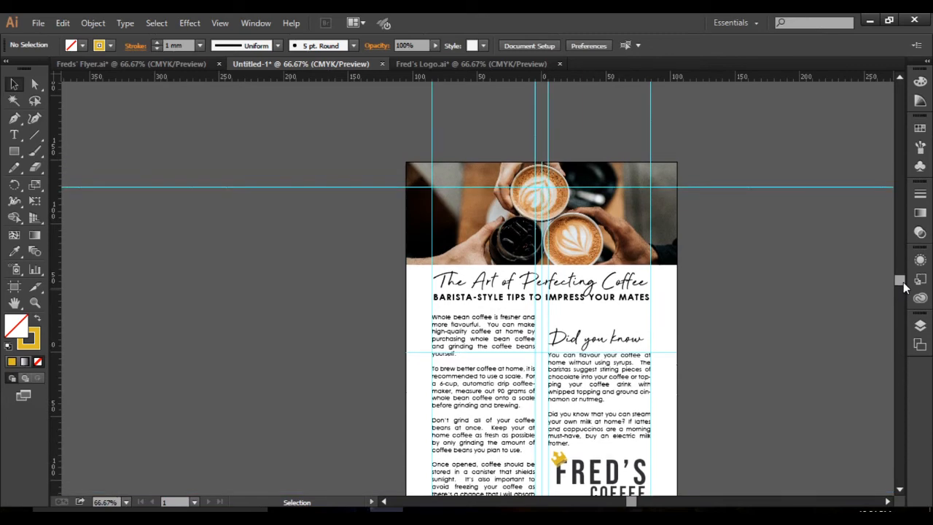
pyautogui.moveTo(897, 282); pyautogui.dragTo(898, 282)
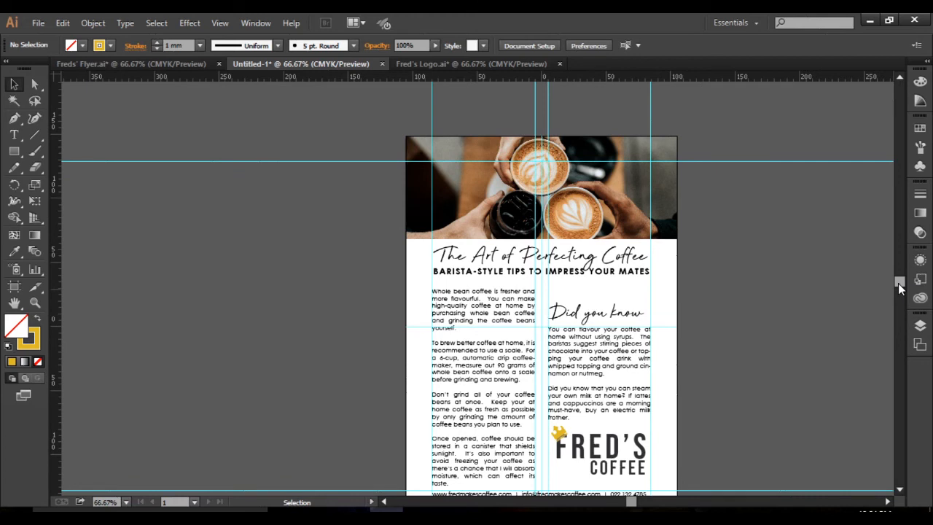
pyautogui.moveTo(897, 283); pyautogui.dragTo(897, 280)
pyautogui.click(593, 221)
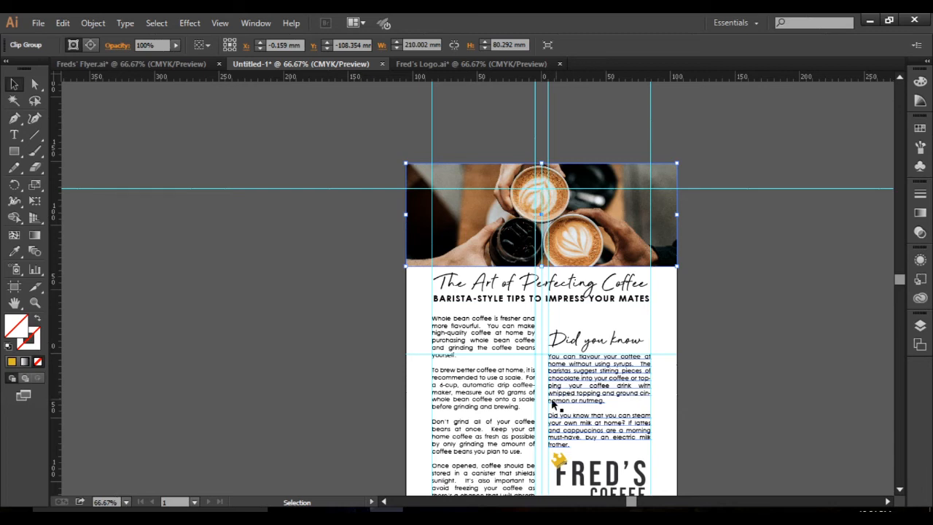
pyautogui.click(502, 337)
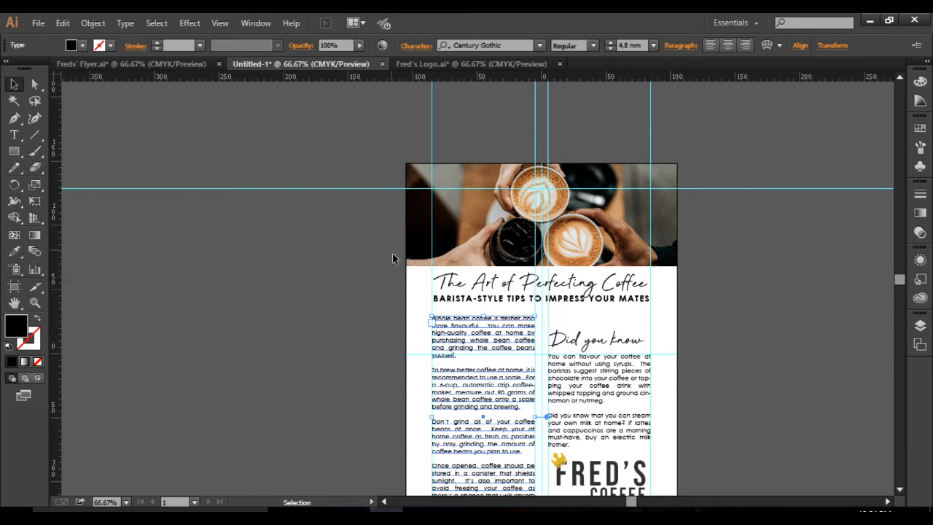
# Recolour the headline "The Art of Perfecting Coffee" with a dark brown sampled by Eyedropper from the latte foam in the header photo.
pyautogui.click(487, 290)
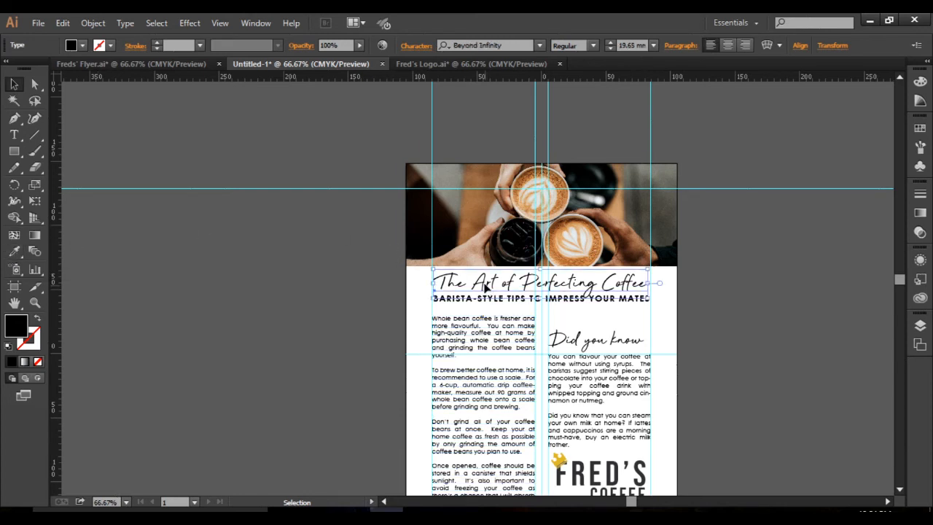
pyautogui.click(13, 254)
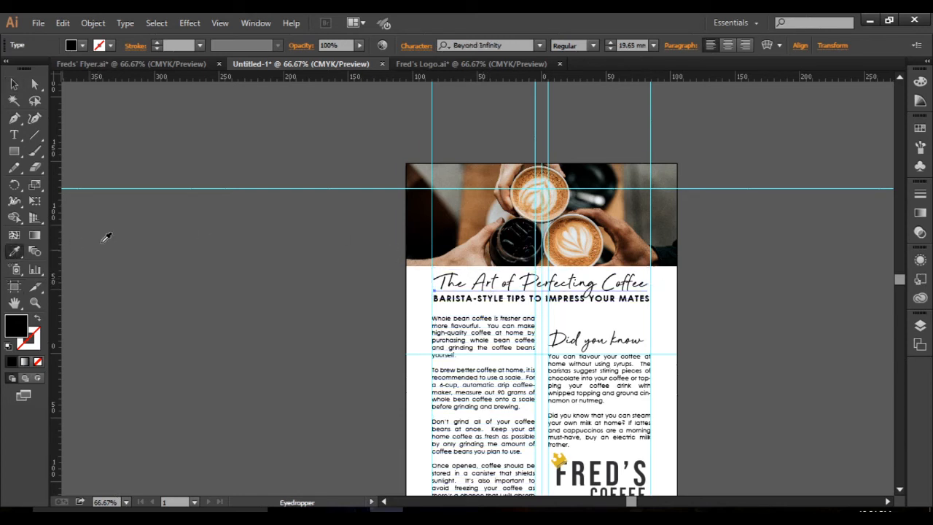
pyautogui.click(579, 214)
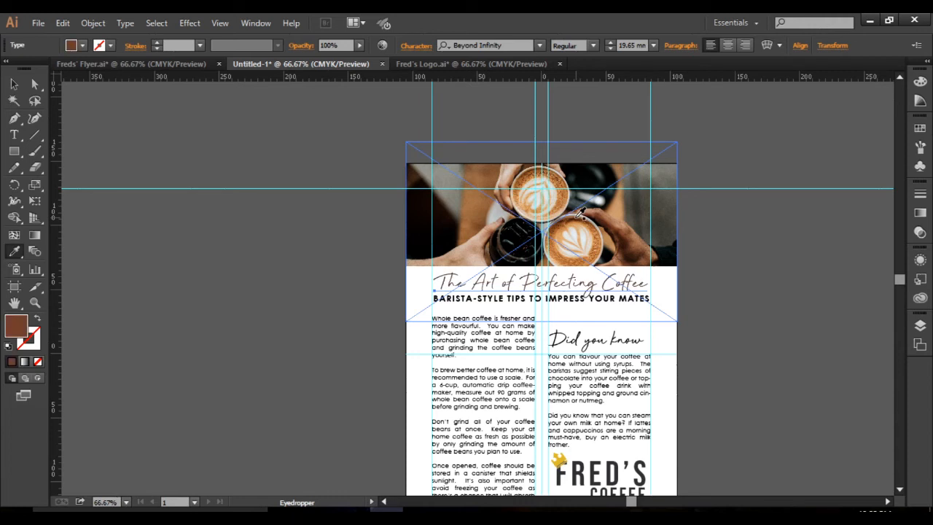
pyautogui.click(575, 215)
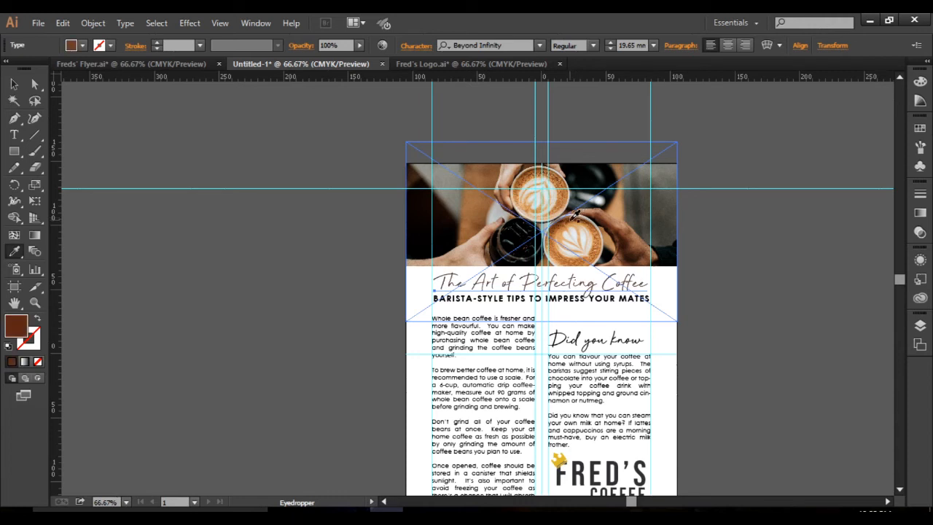
pyautogui.click(523, 226)
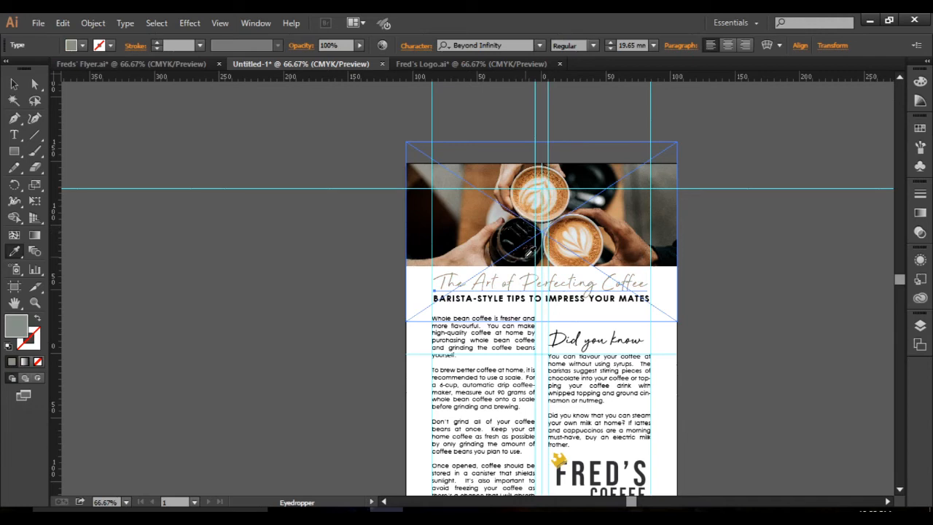
pyautogui.scroll(3, 525, 256)
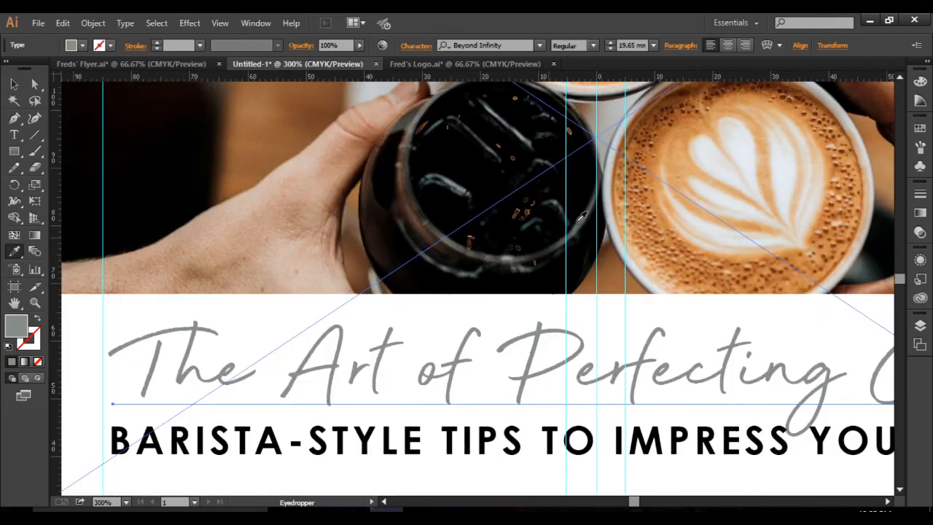
pyautogui.click(655, 139)
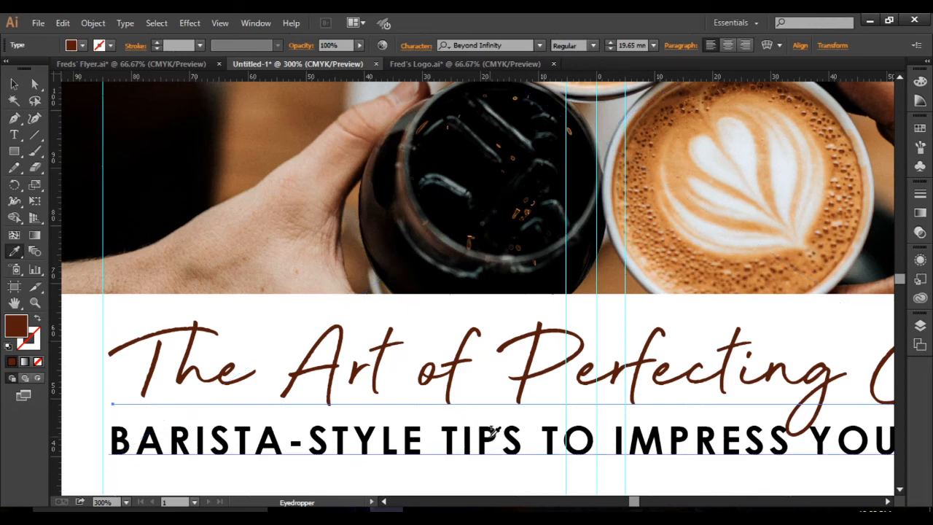
# Recolour the bold subheading with a very dark brown sampled by Eyedropper from the latte in the header photo.
pyautogui.press('v')
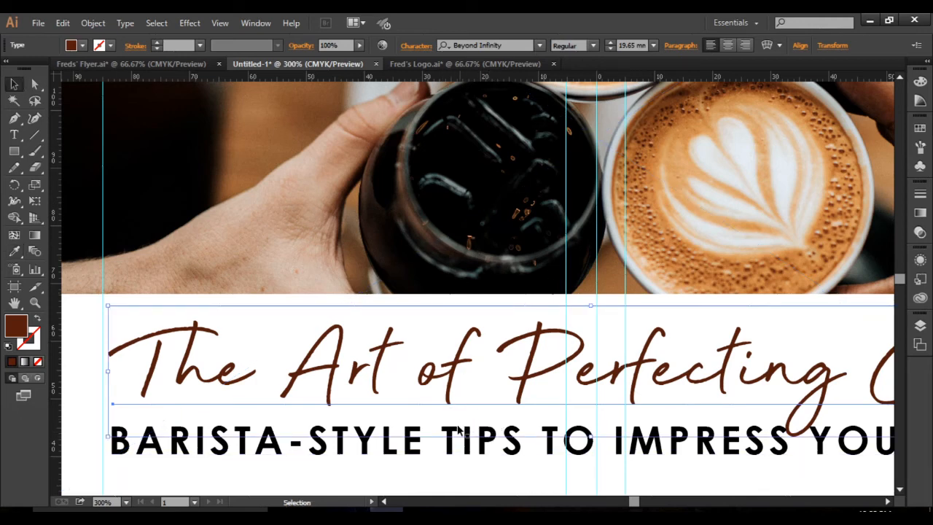
pyautogui.click(457, 432)
pyautogui.press('i')
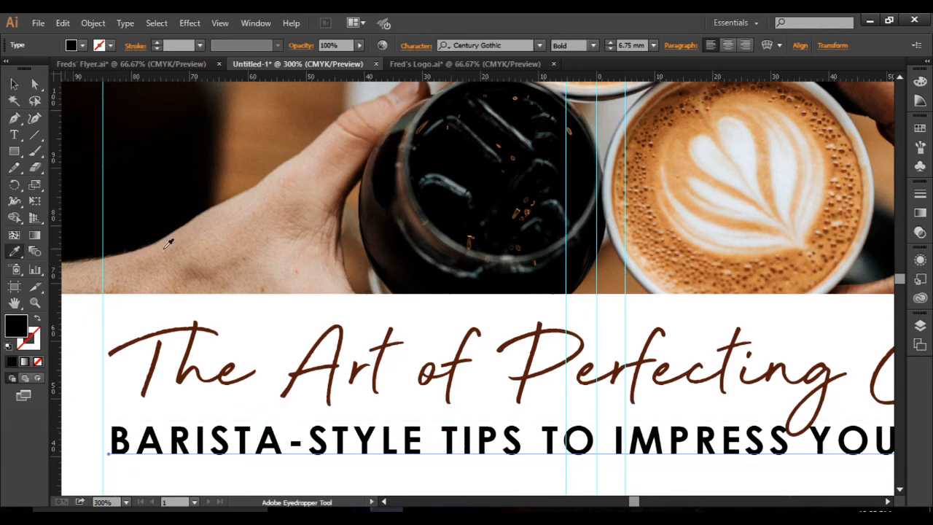
pyautogui.click(688, 107)
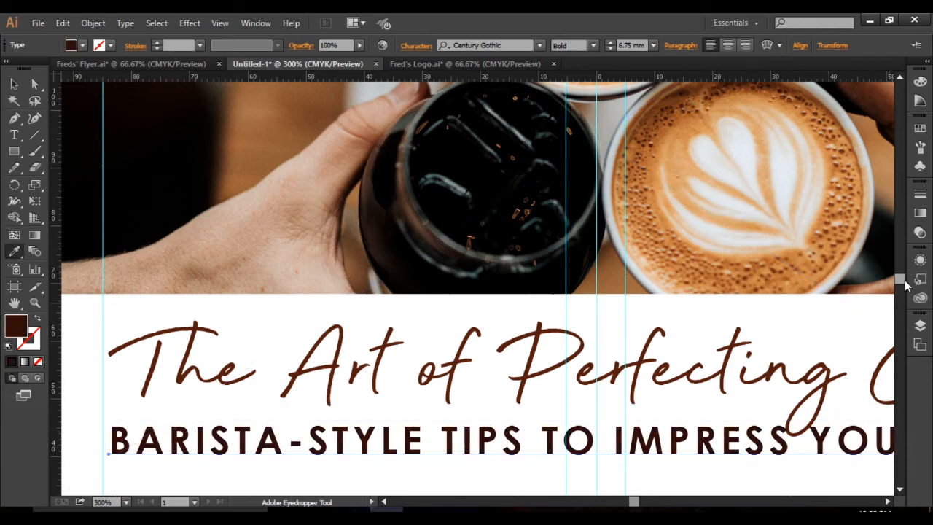
# Recolour the "Did you know" heading with a dark brown sampled by Eyedropper from the latte in the header photo.
pyautogui.moveTo(903, 284); pyautogui.dragTo(904, 292)
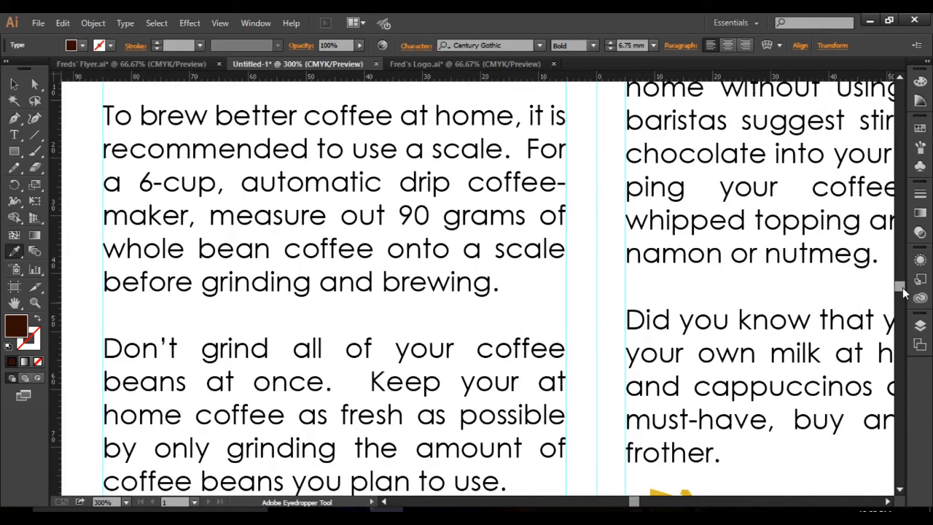
pyautogui.scroll(-1, 722, 386)
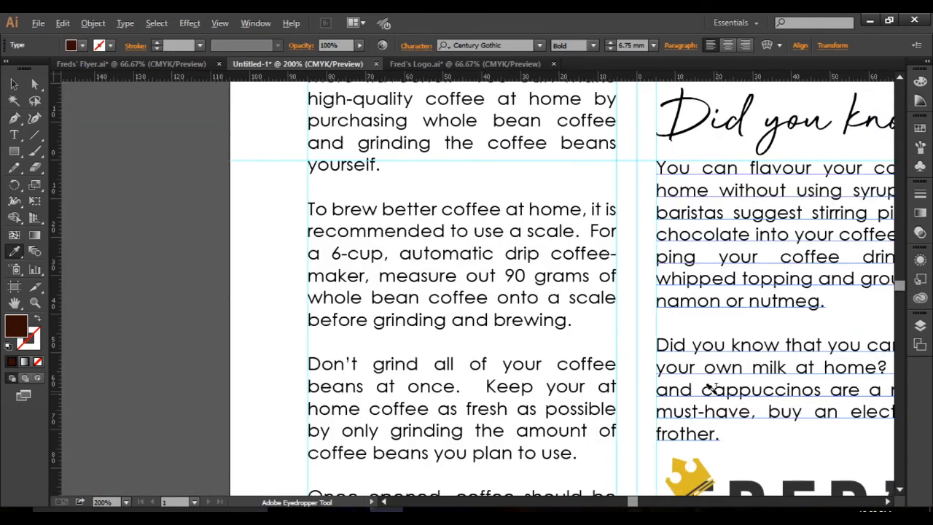
pyautogui.press('v')
pyautogui.click(714, 123)
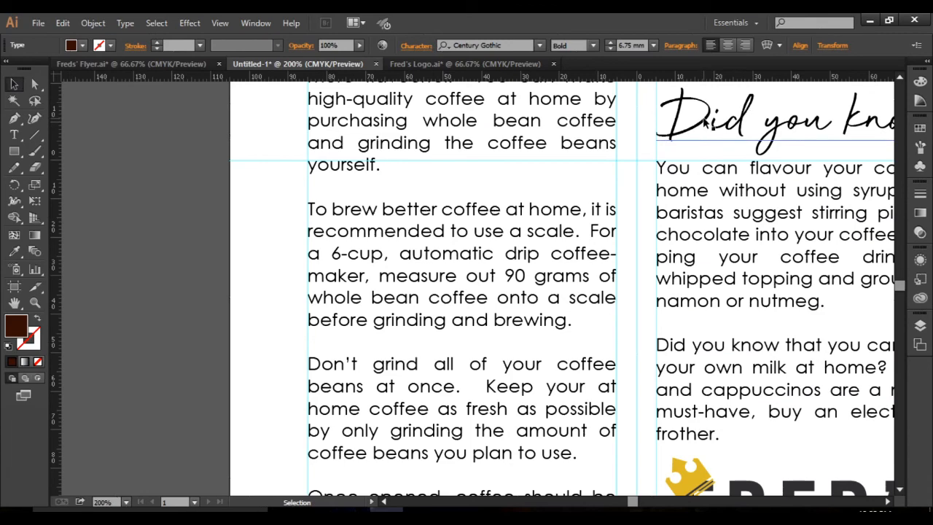
pyautogui.press('space')
pyautogui.moveTo(621, 351); pyautogui.dragTo(570, 504)
pyautogui.moveTo(611, 319); pyautogui.dragTo(612, 395)
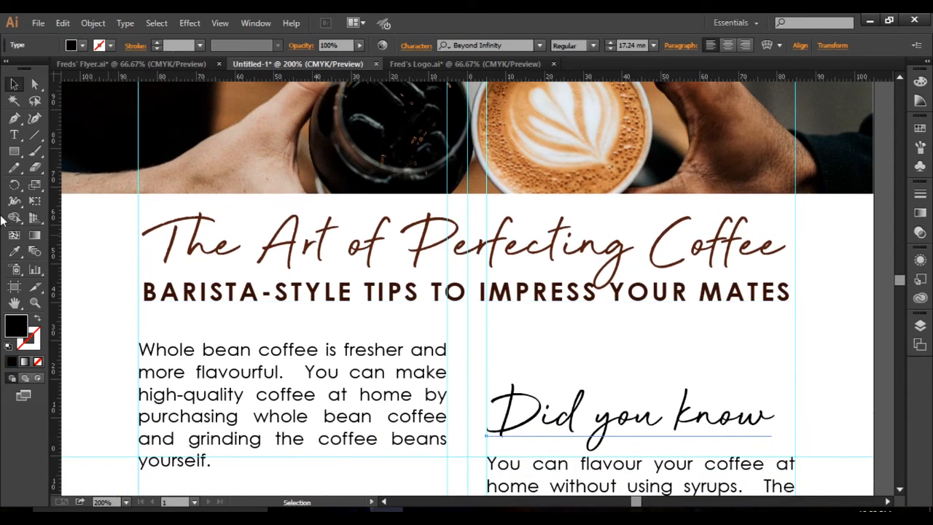
pyautogui.click(14, 251)
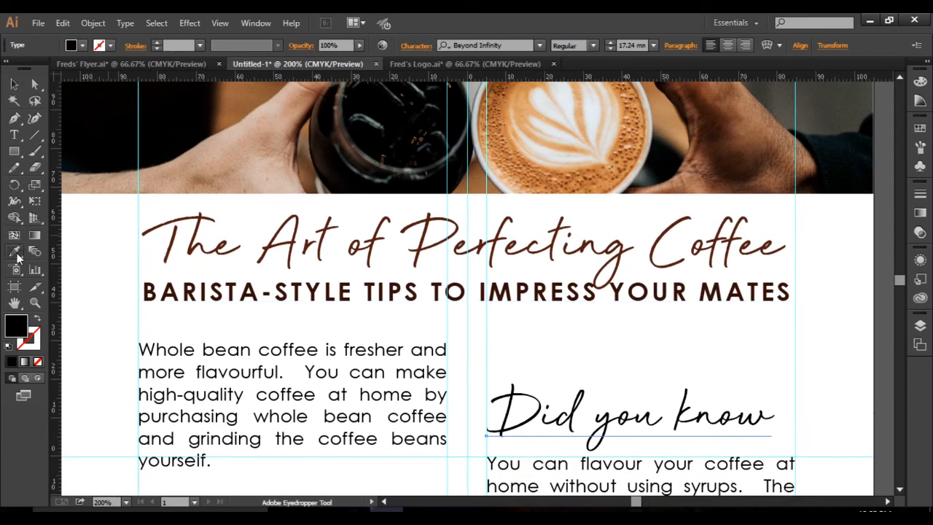
pyautogui.click(508, 88)
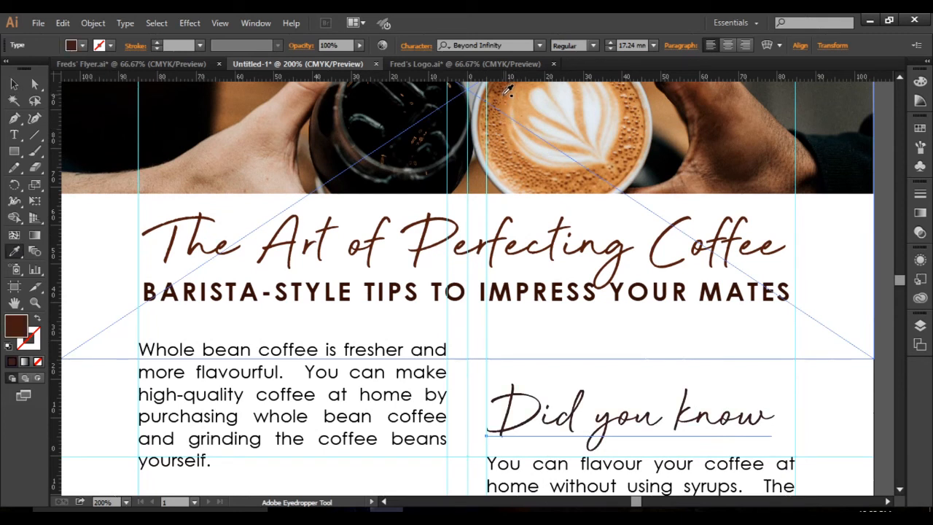
# Select the headline, subheading, left column text, "Did you know" heading, right column text, logo and contact line together.
pyautogui.press('v')
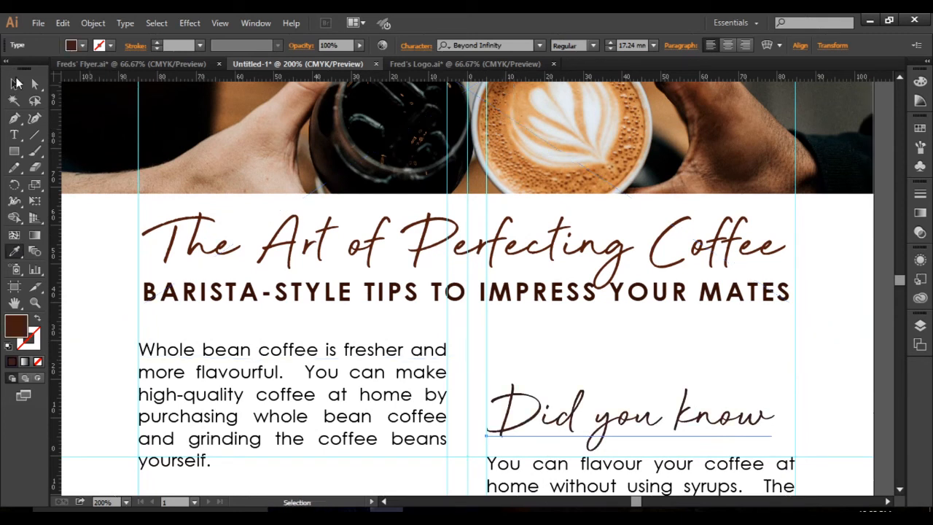
pyautogui.click(336, 355)
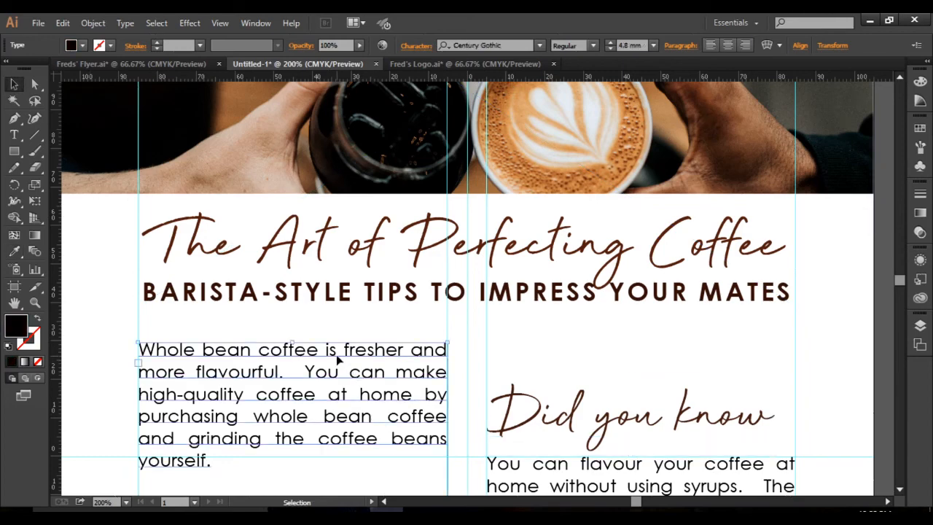
pyautogui.moveTo(900, 282); pyautogui.dragTo(904, 291)
pyautogui.scroll(-1, 516, 348)
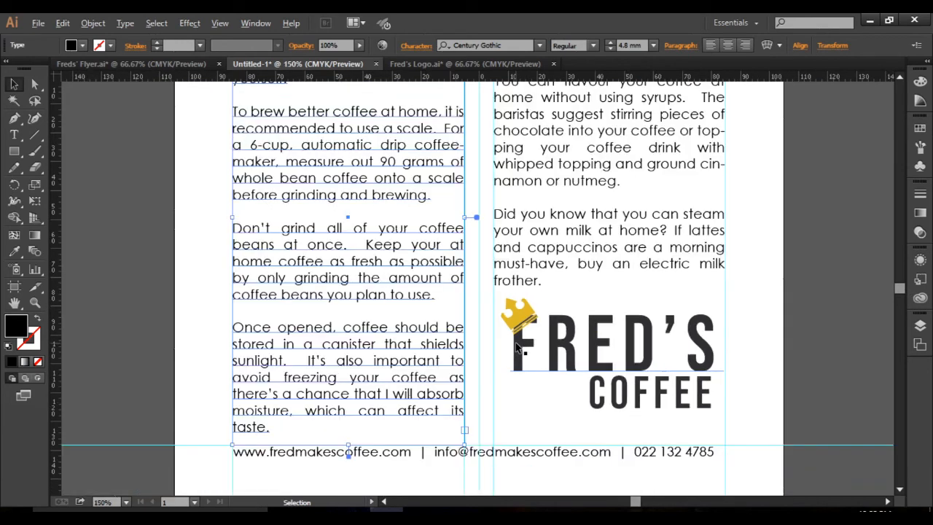
pyautogui.scroll(-1, 516, 348)
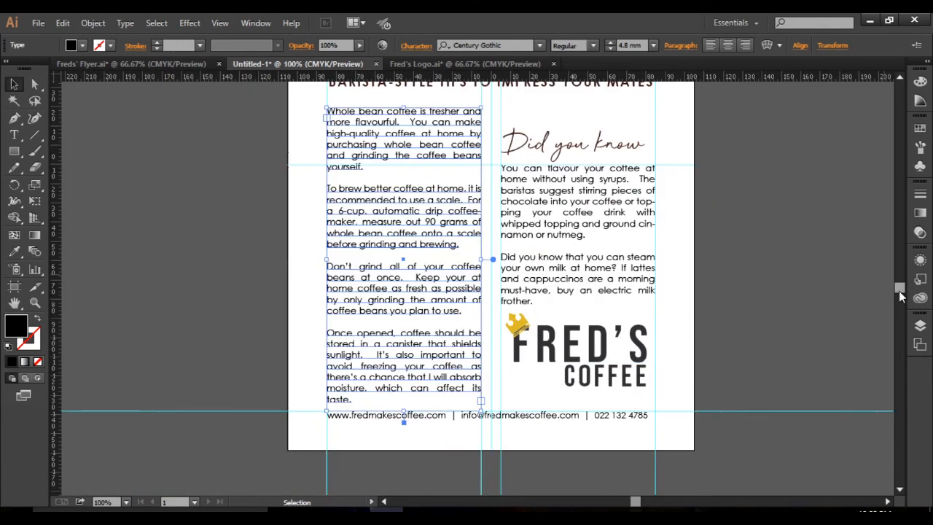
pyautogui.scroll(2, 900, 291)
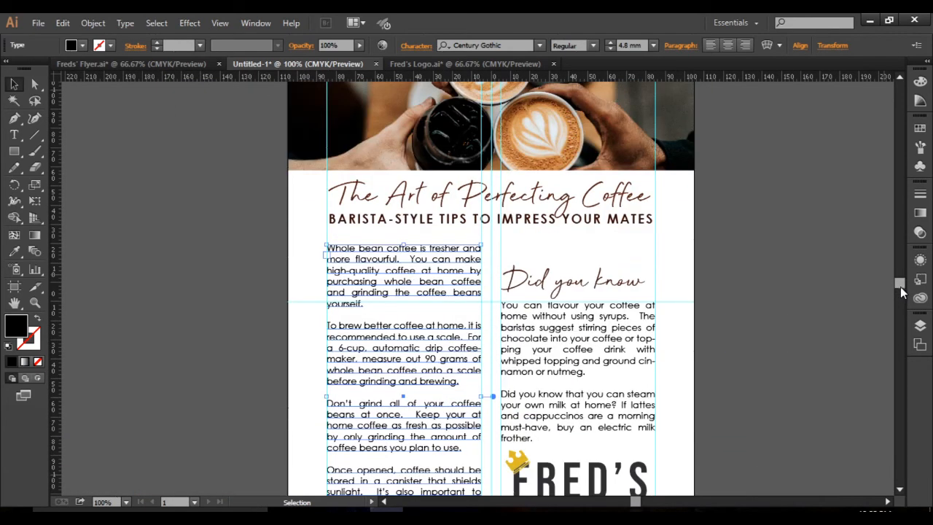
pyautogui.scroll(-1, 900, 291)
pyautogui.click(440, 123)
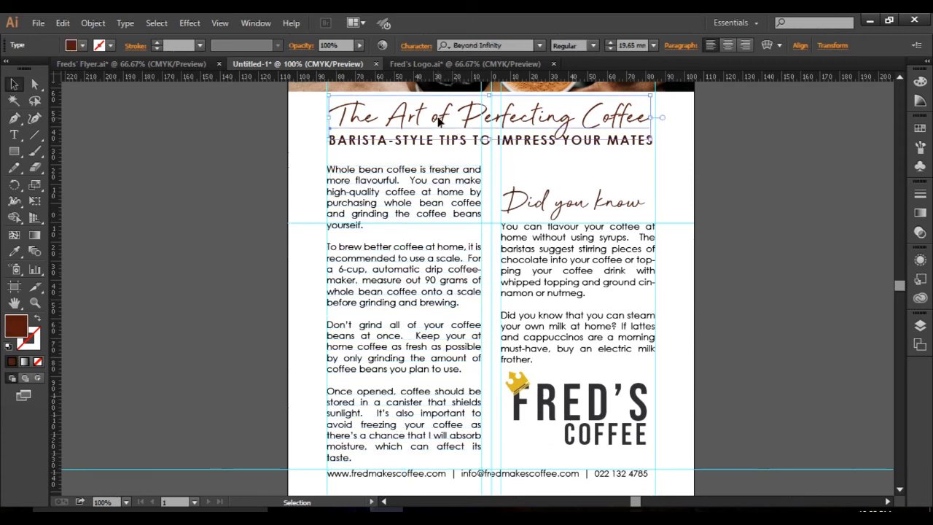
pyautogui.keyDown('shift'); pyautogui.click(446, 147); pyautogui.keyUp('shift')
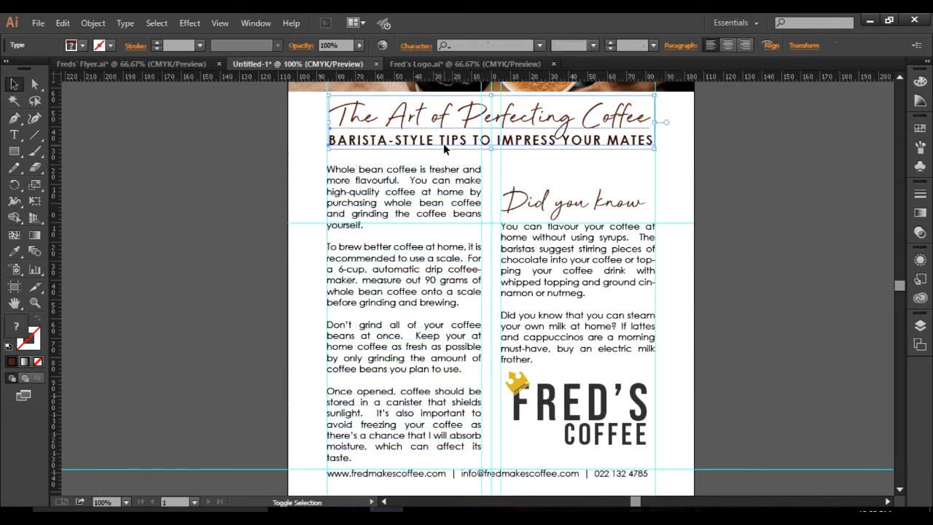
pyautogui.keyDown('shift'); pyautogui.click(428, 206); pyautogui.keyUp('shift')
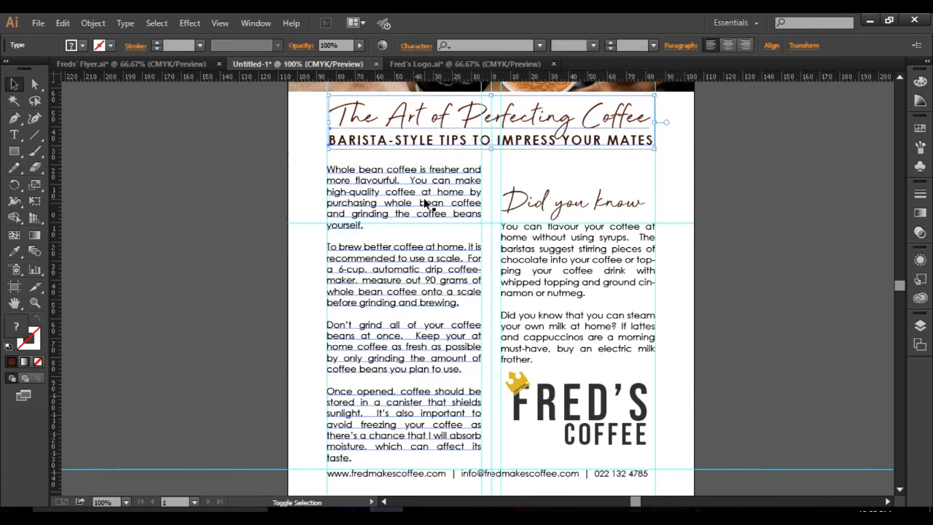
pyautogui.keyDown('shift'); pyautogui.click(555, 206); pyautogui.keyUp('shift')
pyautogui.keyDown('shift'); pyautogui.click(574, 247); pyautogui.keyUp('shift')
pyautogui.keyDown('shift'); pyautogui.click(590, 394); pyautogui.keyUp('shift')
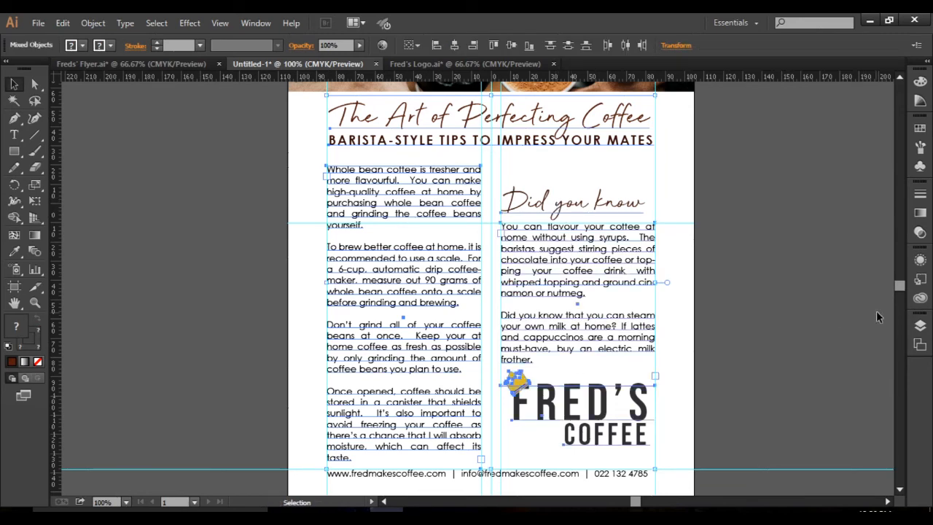
pyautogui.scroll(-3, 900, 290)
pyautogui.keyDown('shift'); pyautogui.click(520, 336); pyautogui.keyUp('shift')
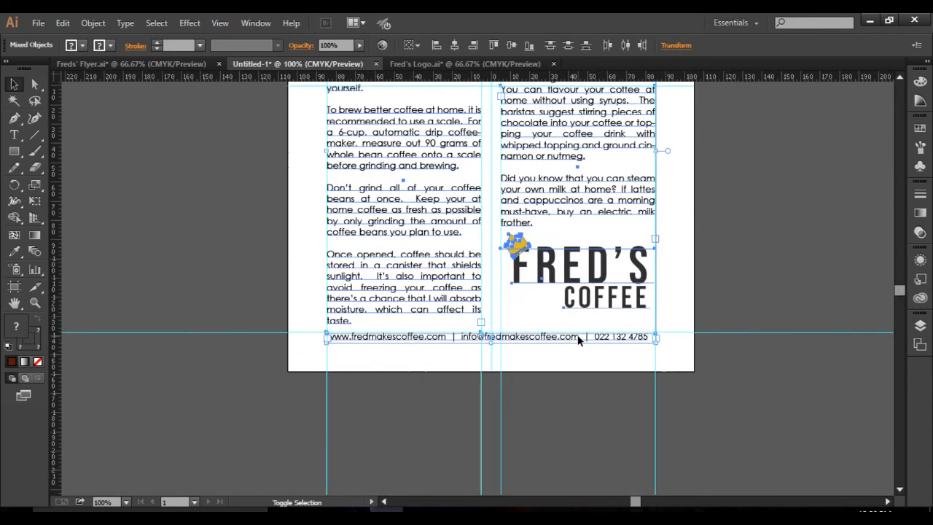
# Try recolouring the selected text and logo with a dark brown sampled by Eyedropper from the latte foam, then undo it.
pyautogui.scroll(10, 895, 295)
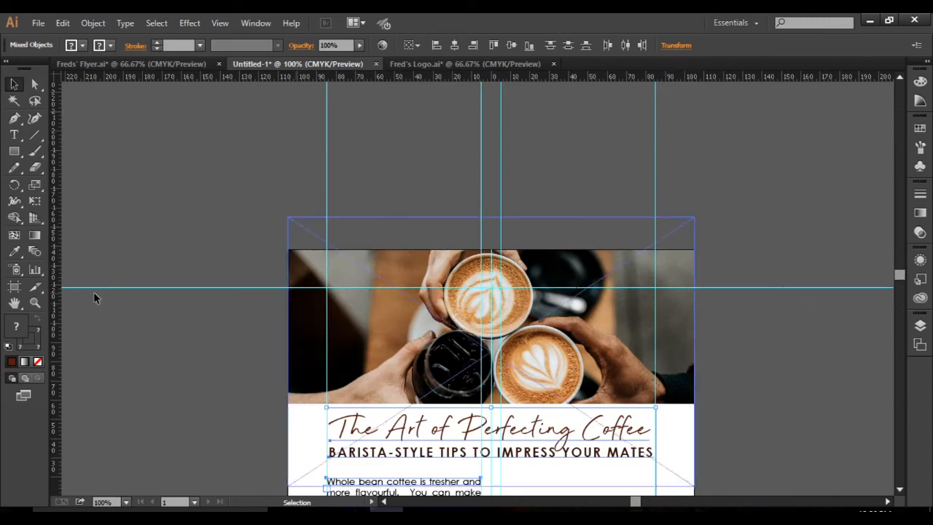
pyautogui.click(19, 252)
pyautogui.scroll(2, 428, 340)
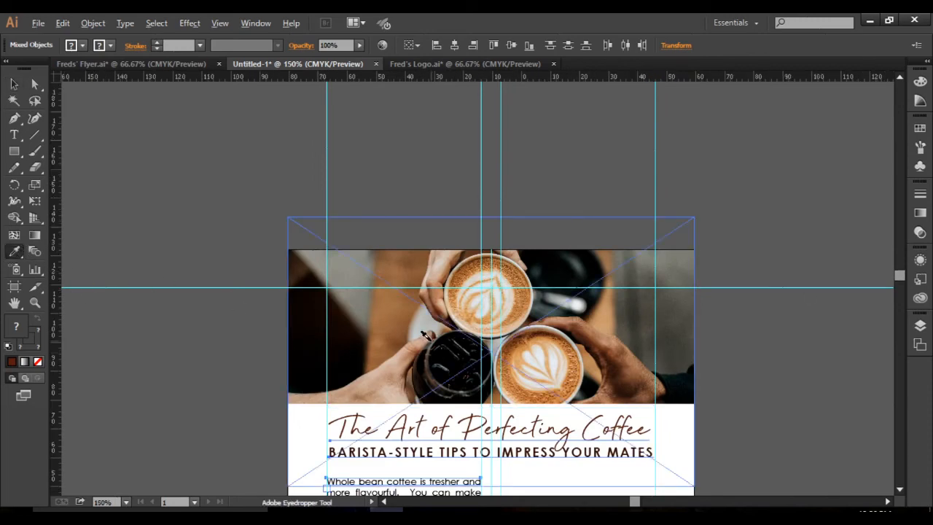
pyautogui.scroll(2, 426, 335)
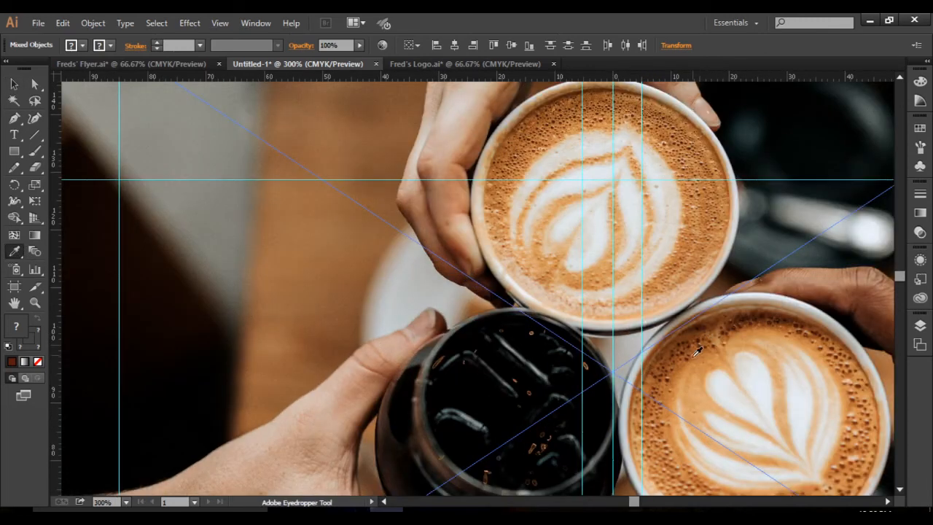
pyautogui.click(672, 372)
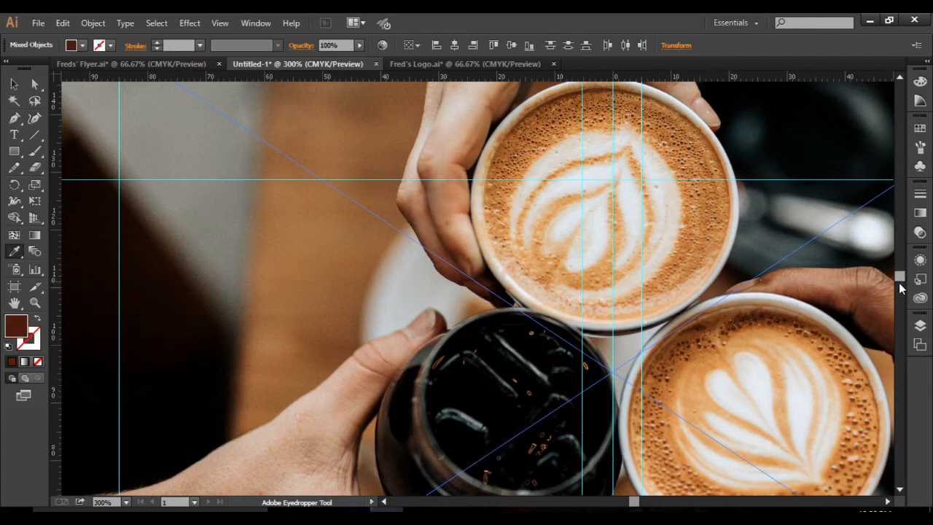
pyautogui.moveTo(899, 288); pyautogui.dragTo(899, 298)
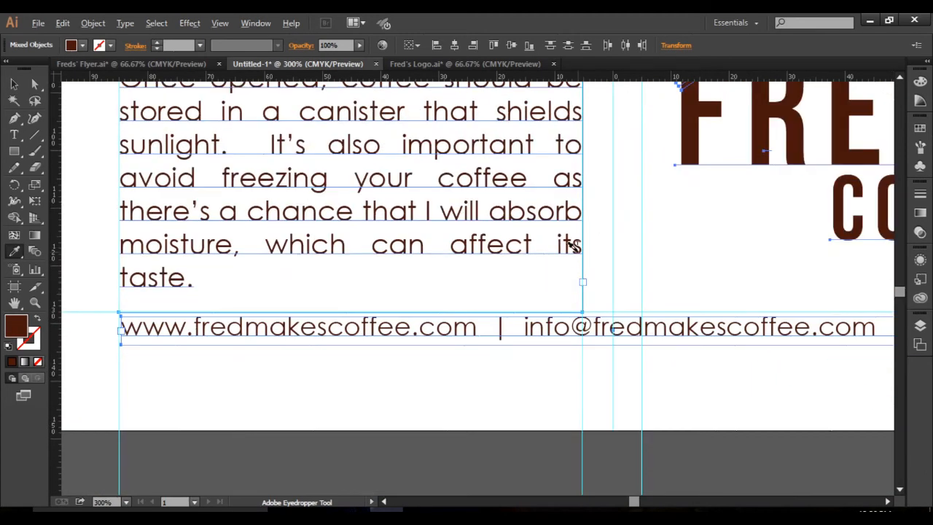
pyautogui.scroll(-2, 574, 246)
pyautogui.hotkey('ctrl', 'z')
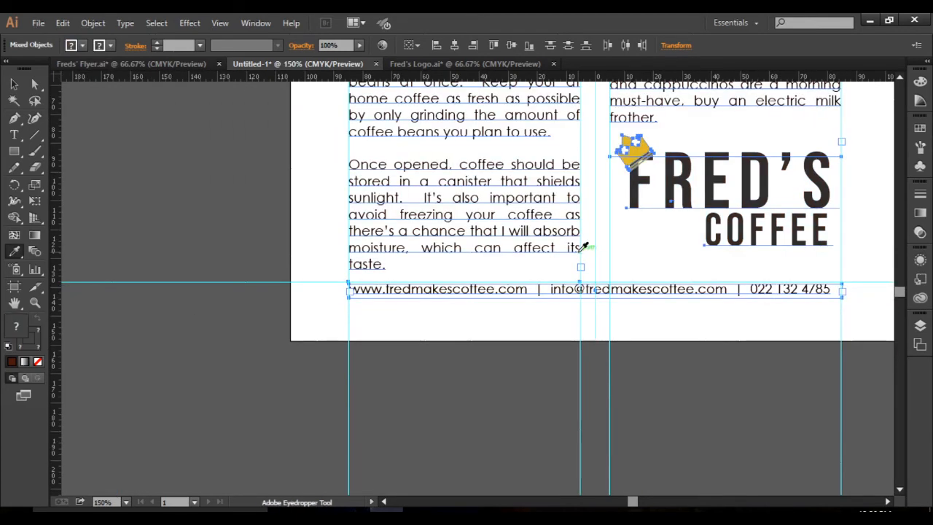
# Remove the logo and right column text from the selection and recolour the rest with a dark brown sampled by Eyedropper from the latte.
pyautogui.click(14, 91)
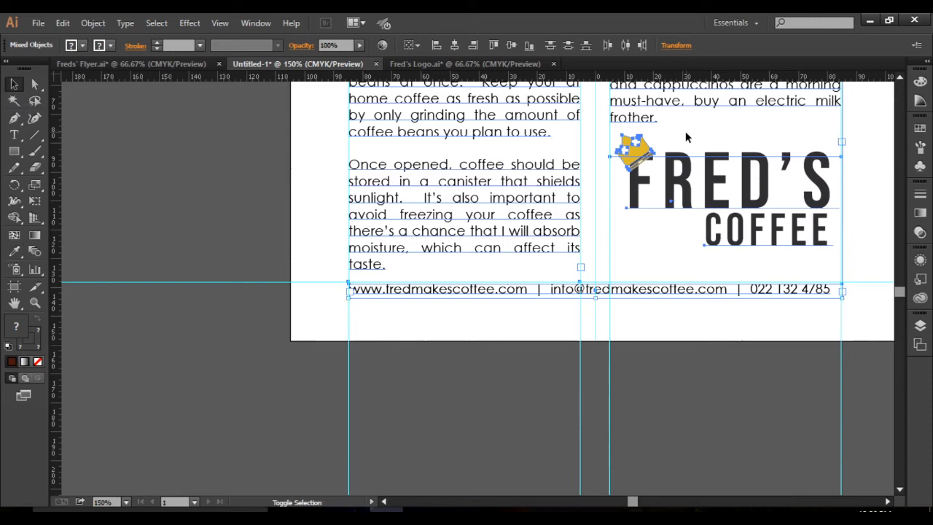
pyautogui.keyDown('shift'); pyautogui.click(675, 186); pyautogui.keyUp('shift')
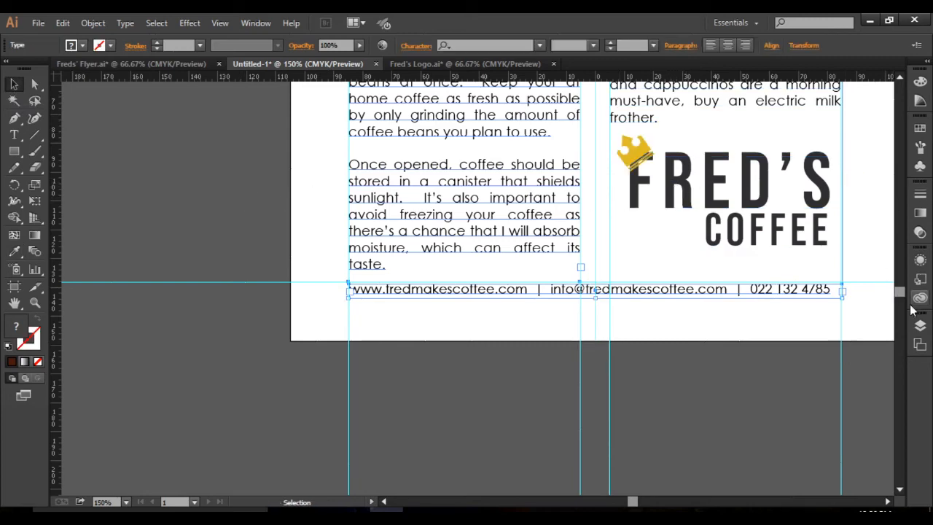
pyautogui.moveTo(902, 295); pyautogui.dragTo(902, 278)
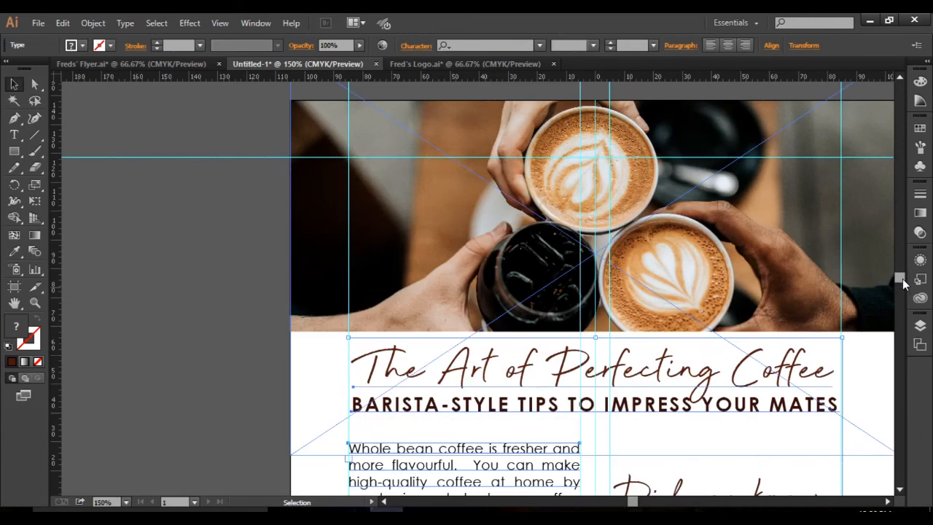
pyautogui.click(14, 250)
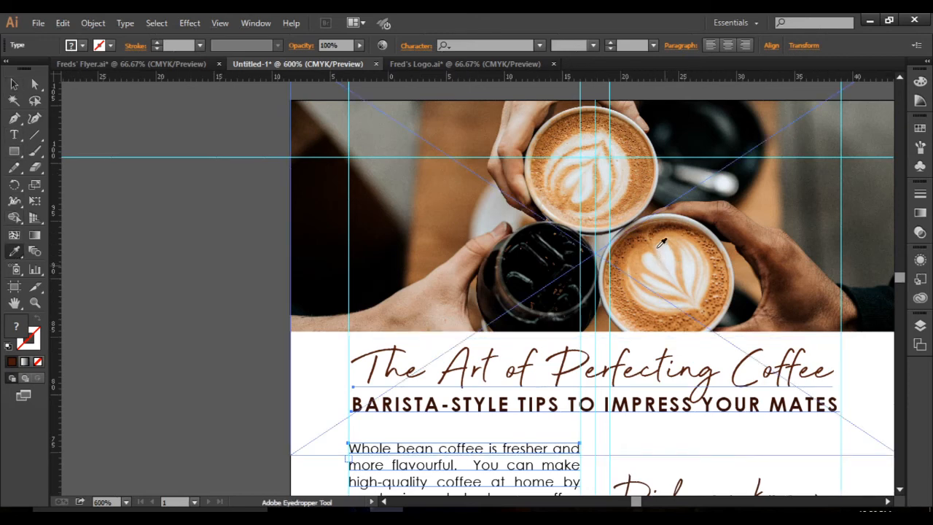
pyautogui.scroll(4, 658, 246)
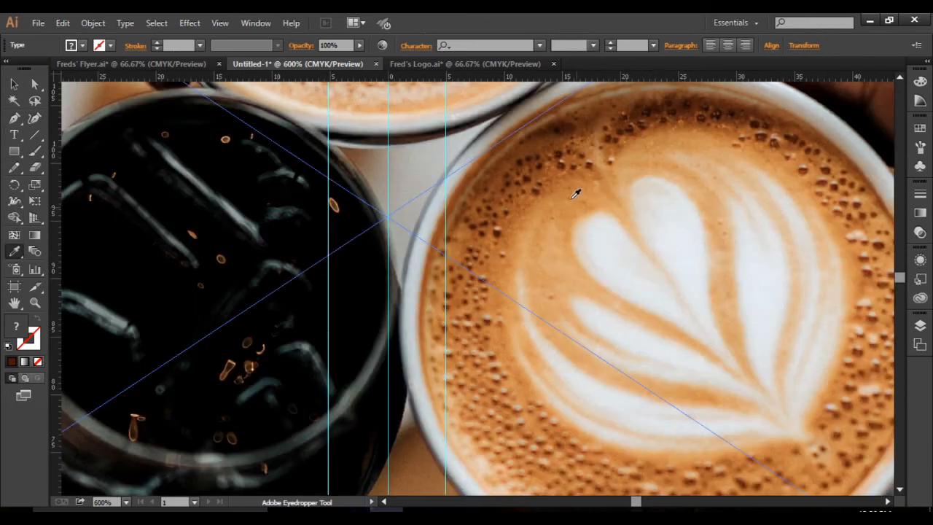
pyautogui.click(500, 226)
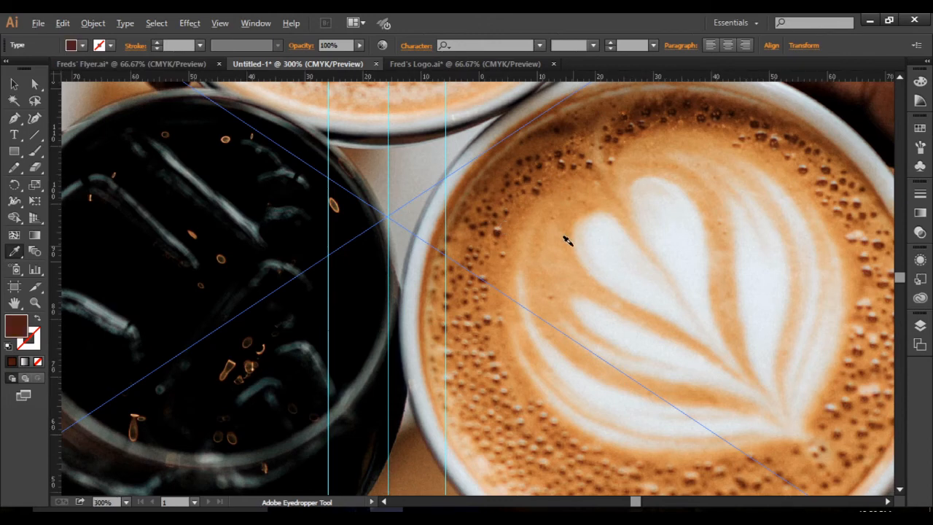
pyautogui.scroll(-3, 567, 240)
pyautogui.scroll(-1, 566, 241)
pyautogui.scroll(-1, 567, 241)
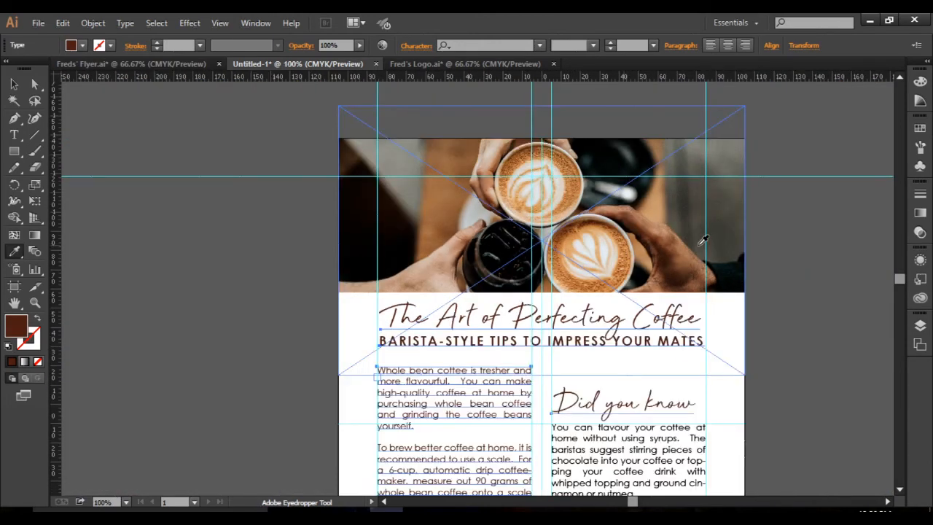
pyautogui.scroll(-5, 897, 290)
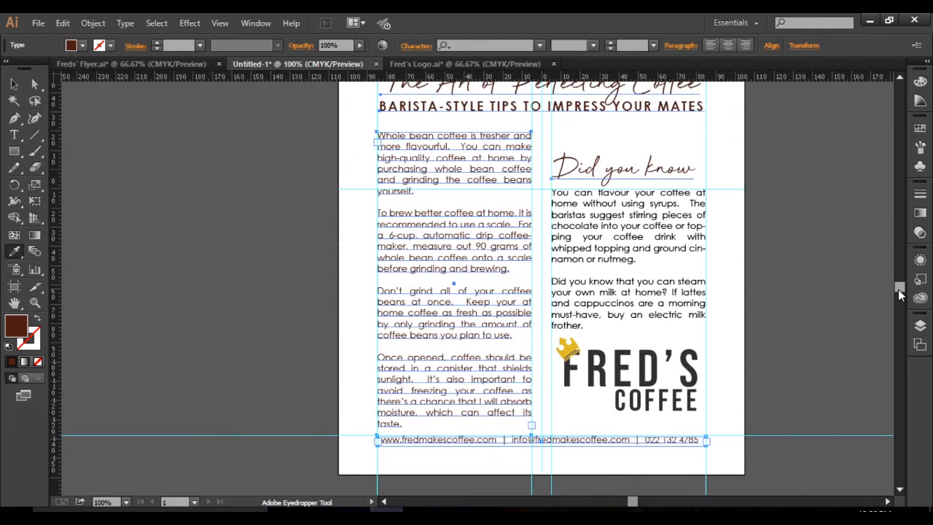
pyautogui.click(16, 89)
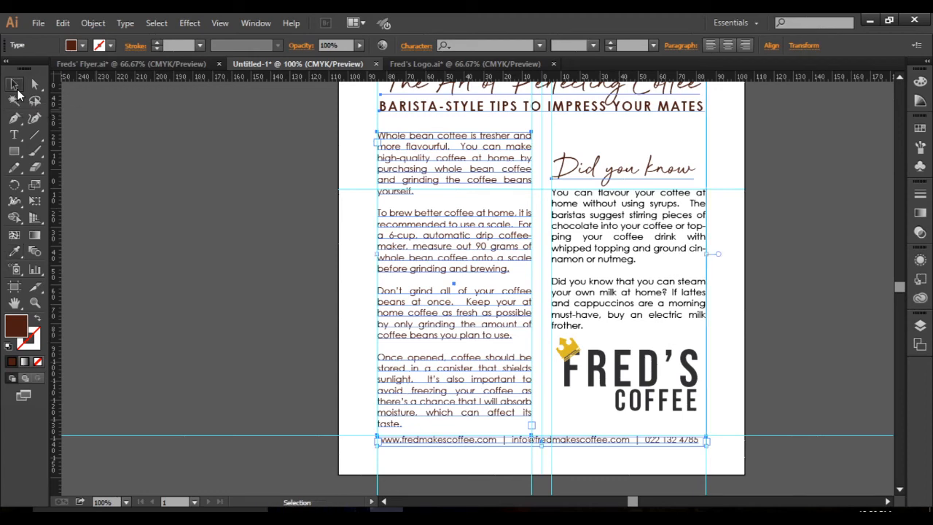
pyautogui.click(218, 260)
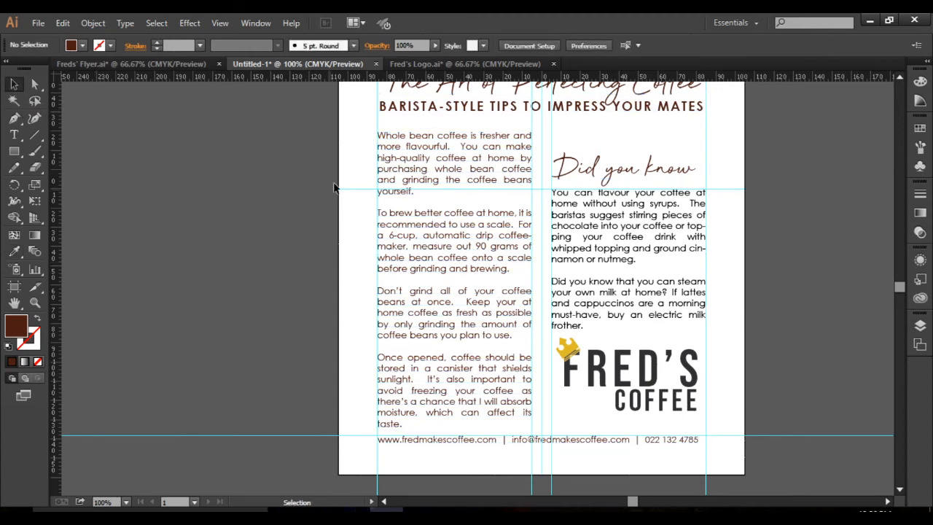
# Following the panel in Freds' Flyer.ai, draw a rectangle over "Did you know" and its text, from the column's left guide to the page's right edge.
pyautogui.click(184, 64)
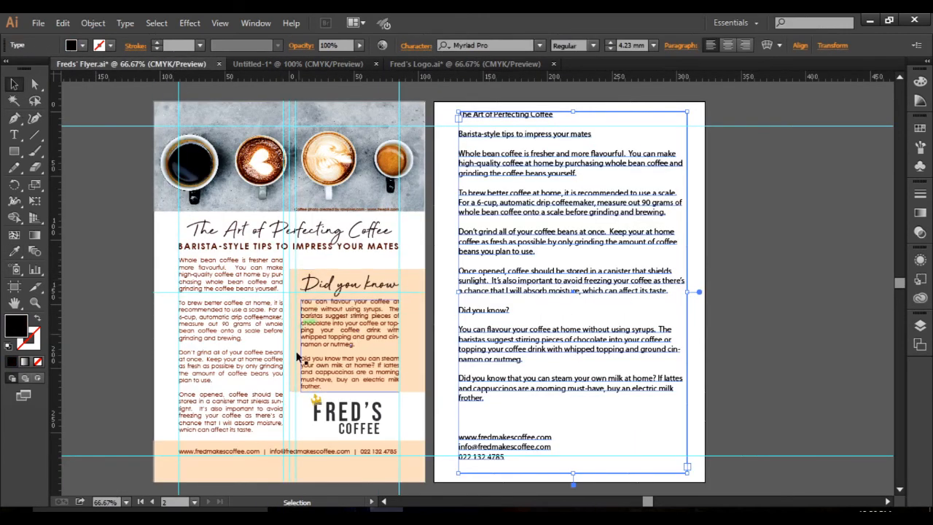
pyautogui.click(295, 65)
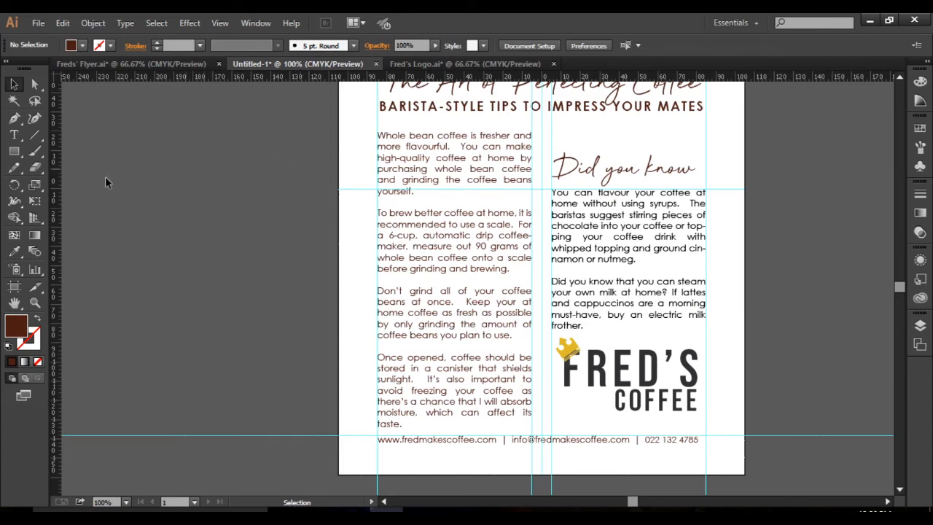
pyautogui.click(14, 151)
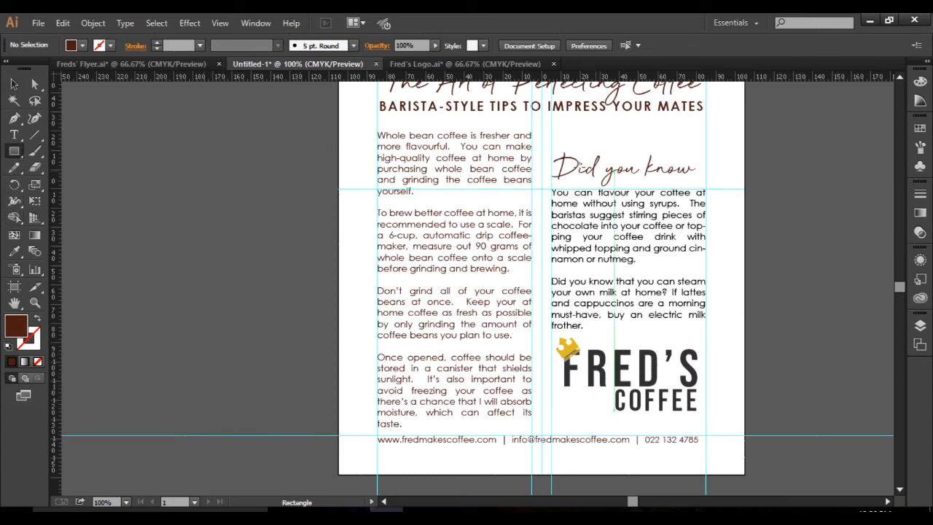
pyautogui.click(169, 64)
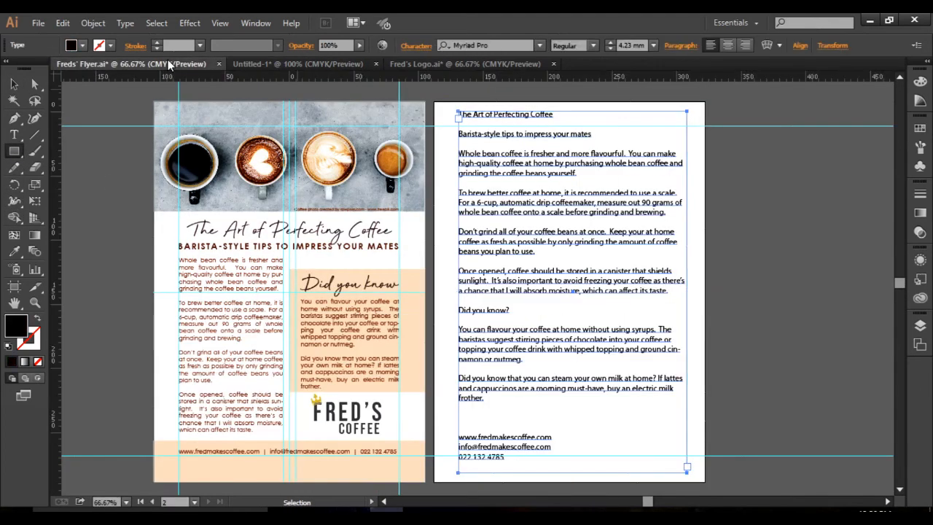
pyautogui.click(297, 64)
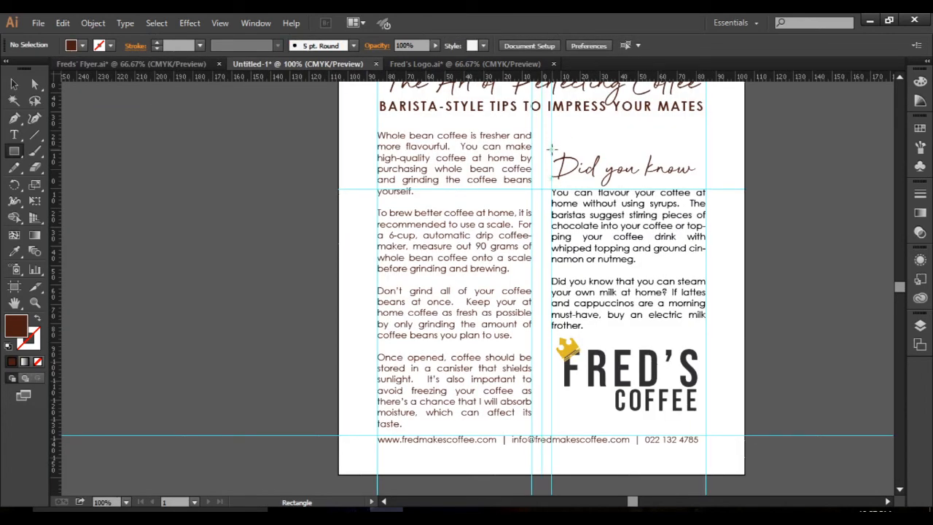
pyautogui.moveTo(551, 149); pyautogui.dragTo(744, 330)
# Check the panel in Freds' Flyer.ai and extend the brown rectangle's left edge to the page's centre guide.
pyautogui.click(161, 64)
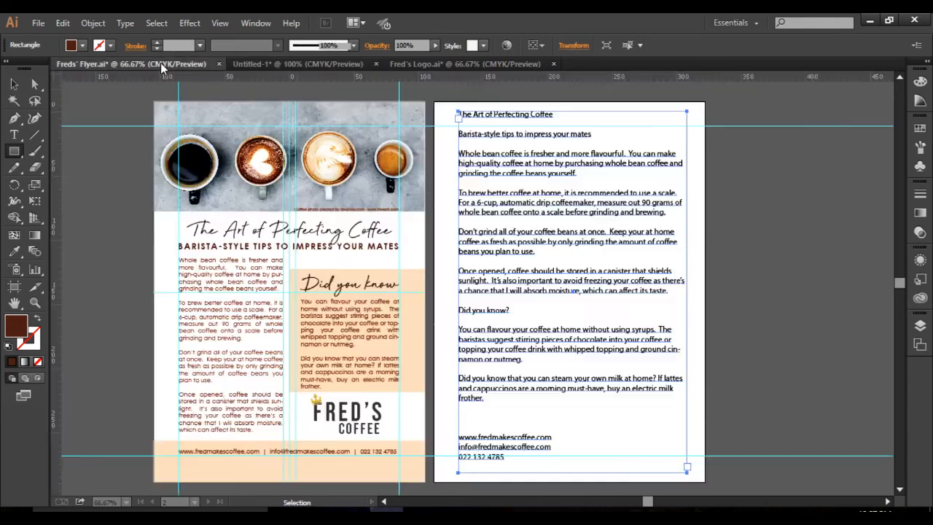
pyautogui.click(306, 64)
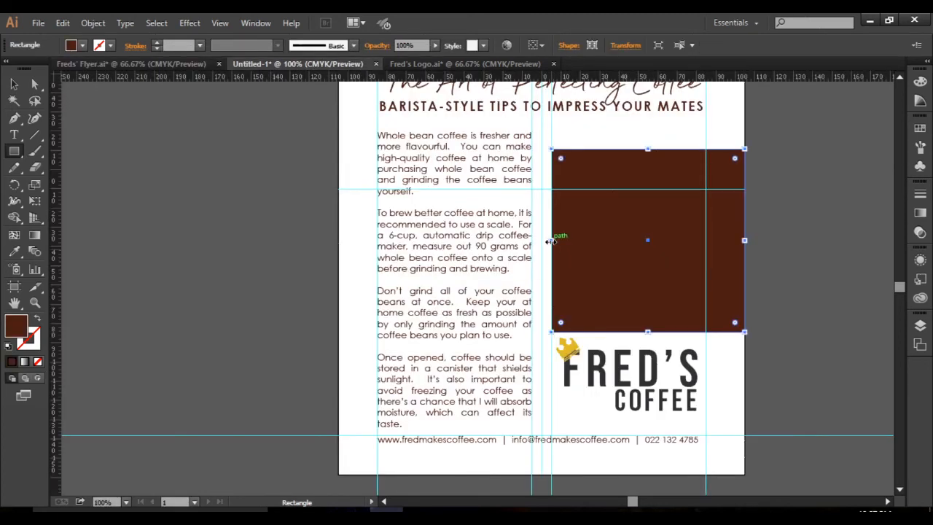
pyautogui.moveTo(551, 240); pyautogui.dragTo(542, 240)
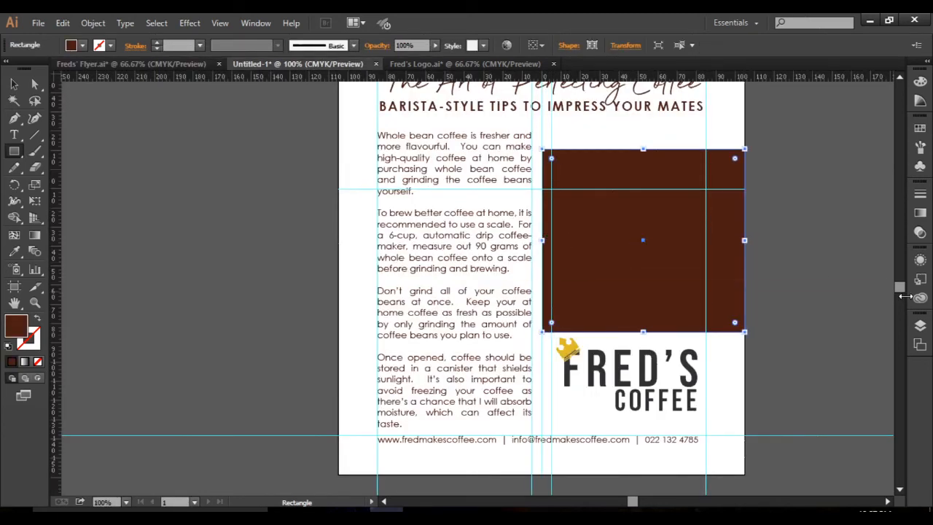
pyautogui.scroll(5, 900, 284)
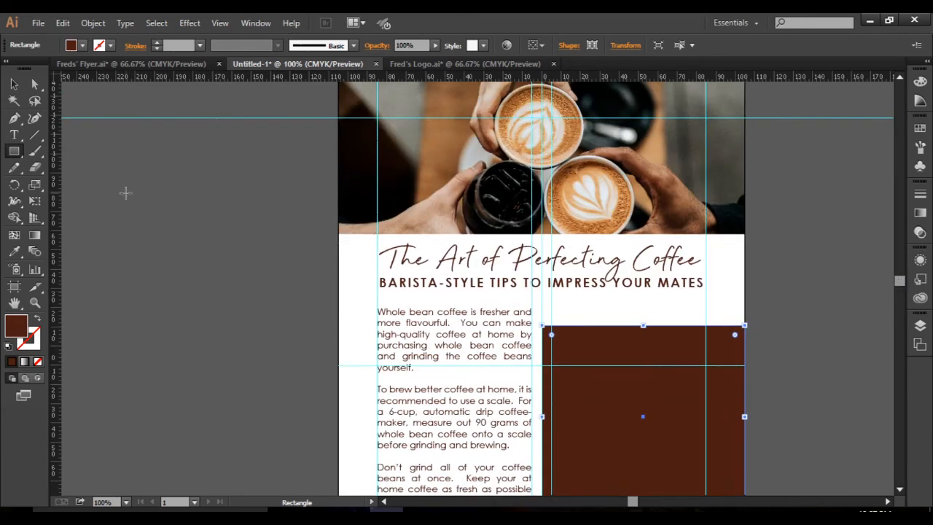
# Recolour the brown rectangle with a tan sampled by Eyedropper from the latte cup in the header photo.
pyautogui.click(14, 252)
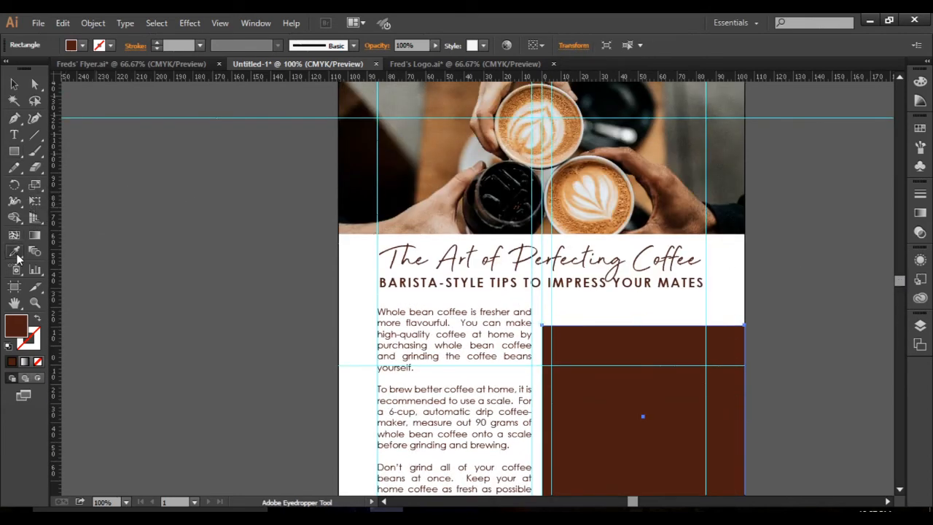
pyautogui.click(563, 126)
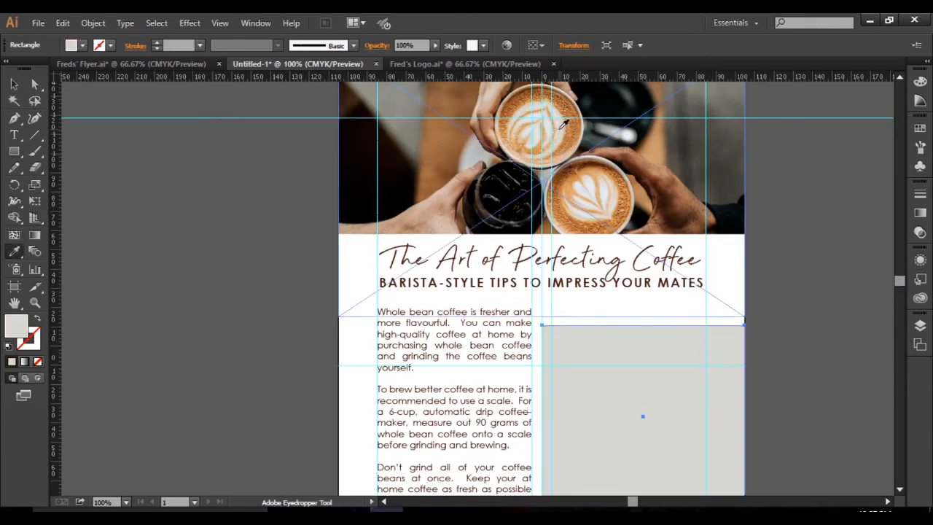
pyautogui.click(543, 89)
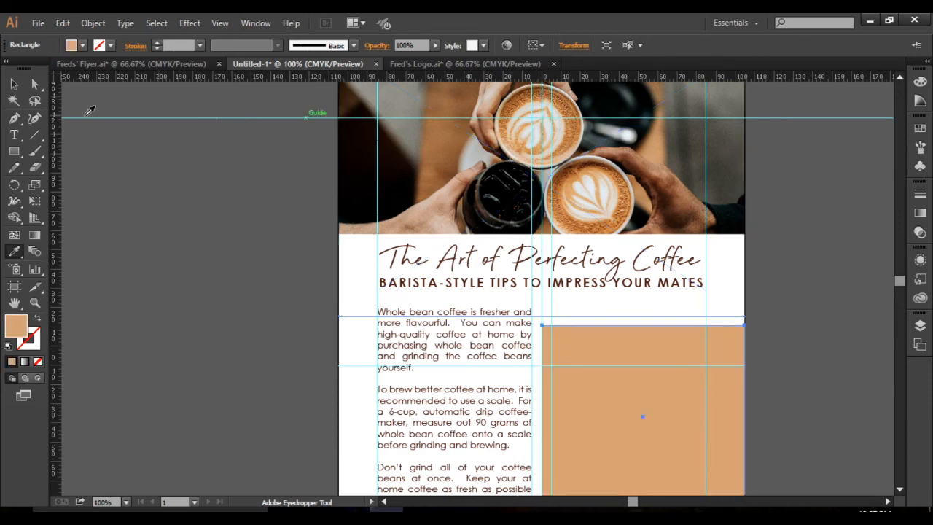
# Send the coloured rectangle to the back, behind the "Did you know" heading and its text.
pyautogui.click(16, 86)
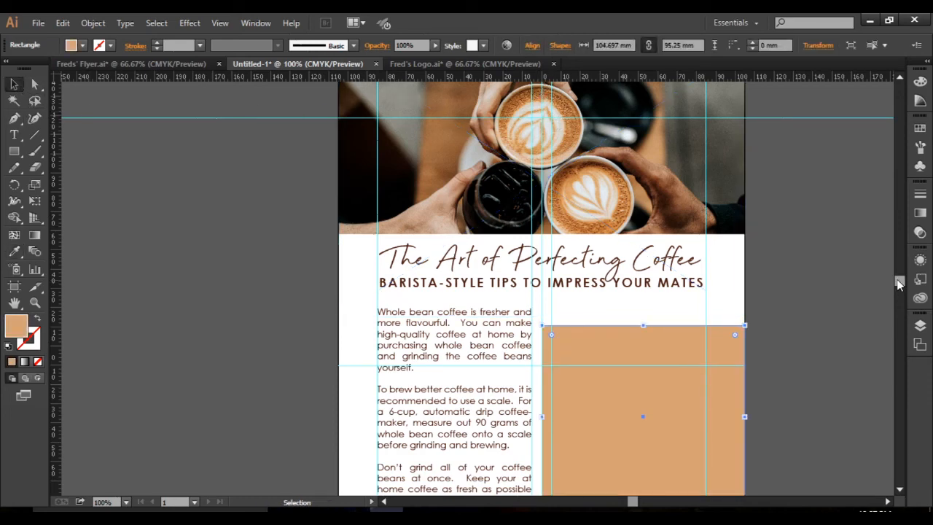
pyautogui.moveTo(899, 284); pyautogui.dragTo(899, 291)
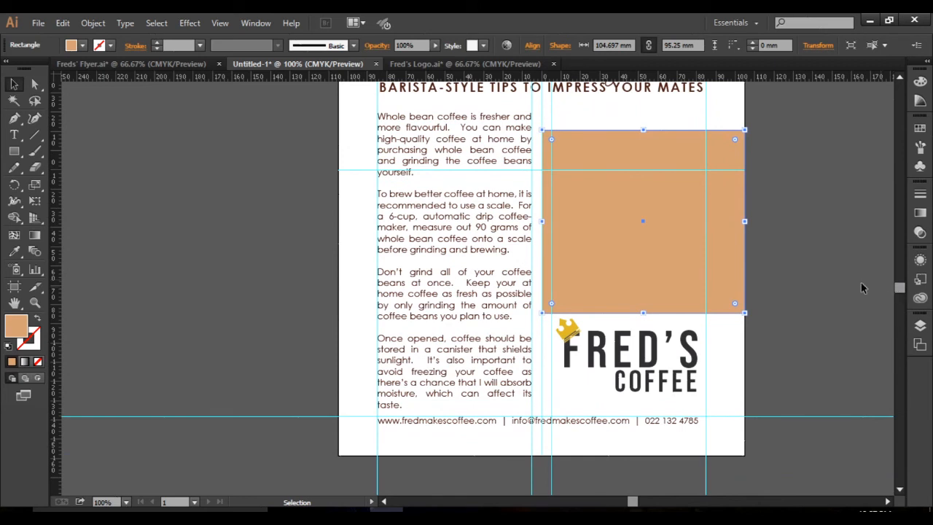
pyautogui.rightClick(683, 255)
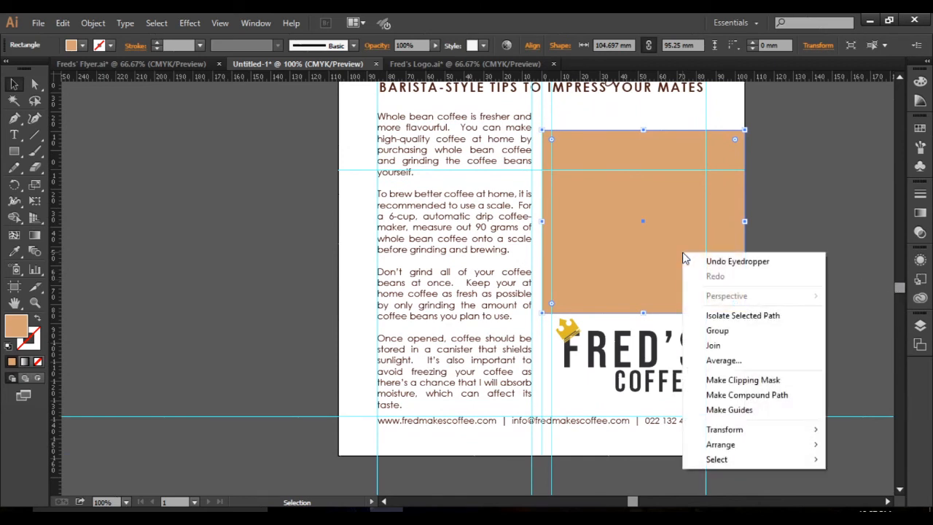
pyautogui.rightClick(666, 215)
pyautogui.moveTo(741, 409)
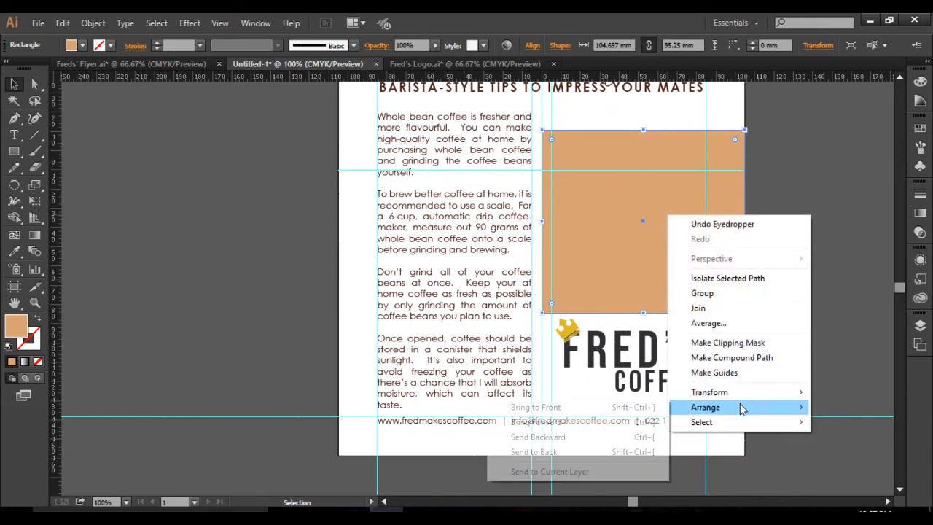
pyautogui.click(573, 453)
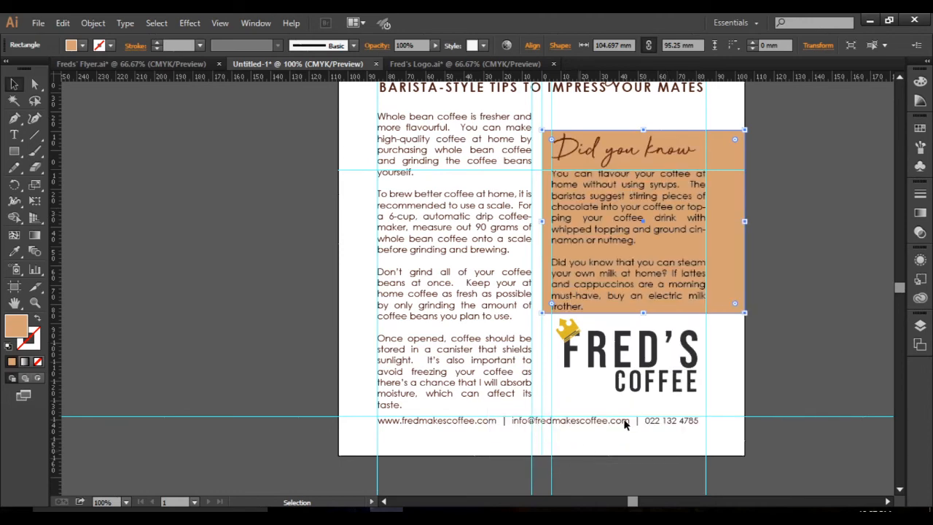
pyautogui.click(822, 240)
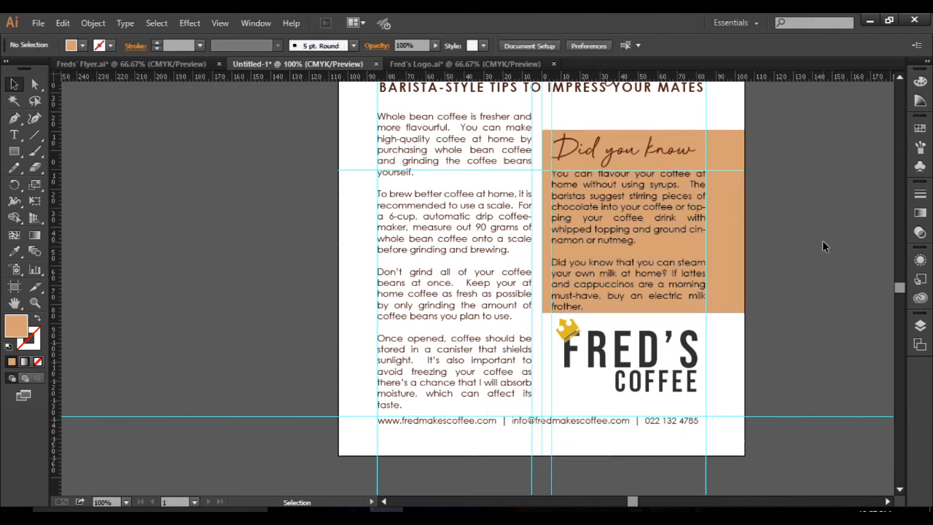
# Recolour the "Did you know" panel with a lighter tan sampled by Eyedropper from the lower latte in the photo, and deselect it.
pyautogui.click(727, 260)
pyautogui.moveTo(901, 289); pyautogui.dragTo(901, 277)
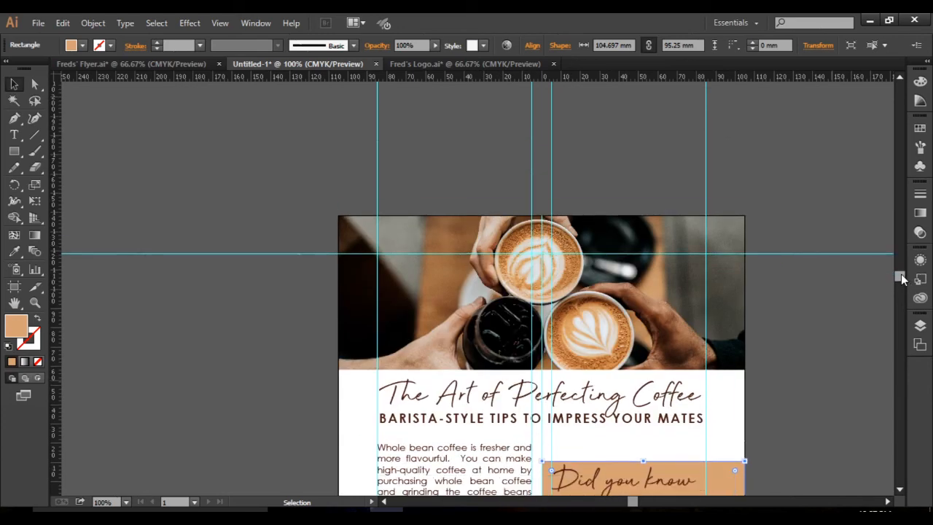
pyautogui.click(14, 250)
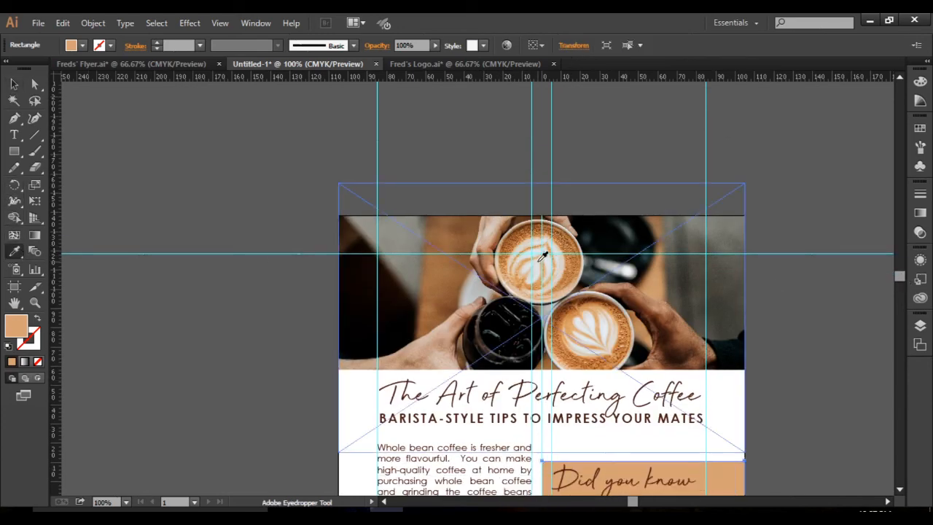
pyautogui.click(593, 304)
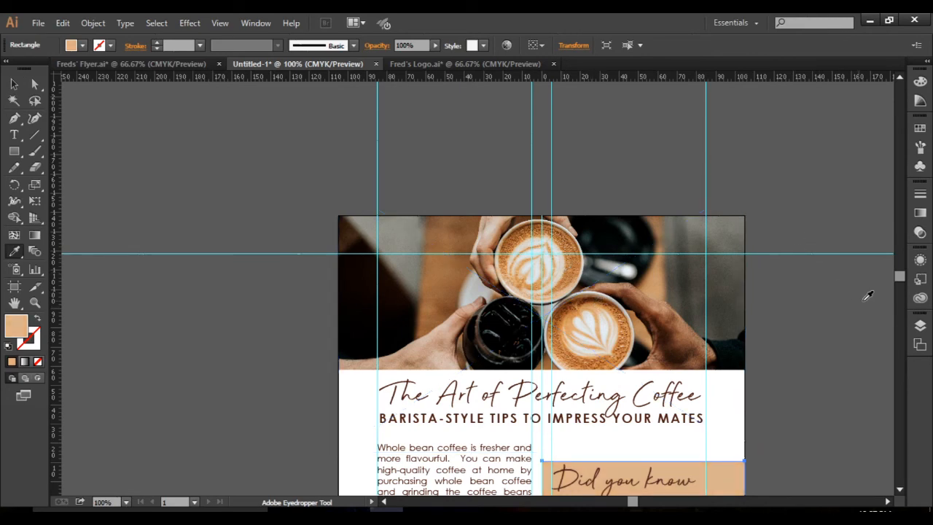
pyautogui.moveTo(898, 274); pyautogui.dragTo(897, 285)
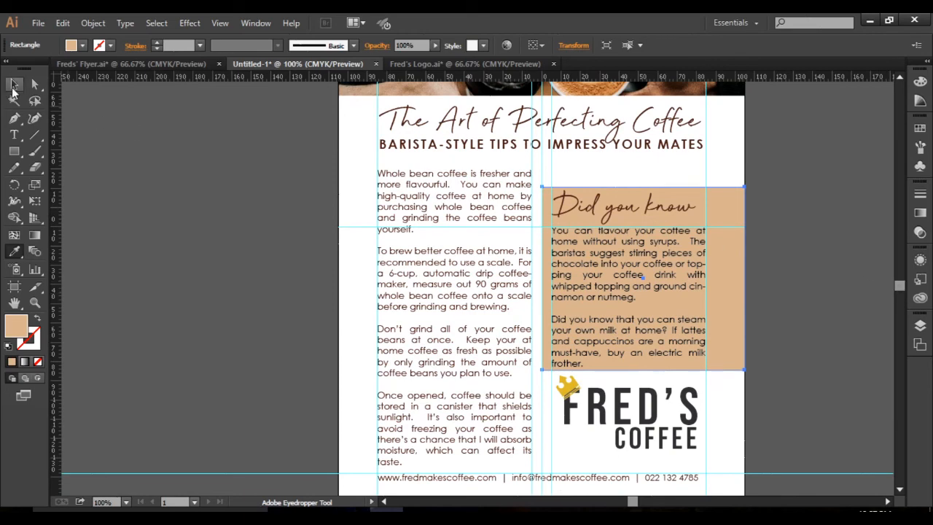
pyautogui.click(754, 354)
pyautogui.press('v')
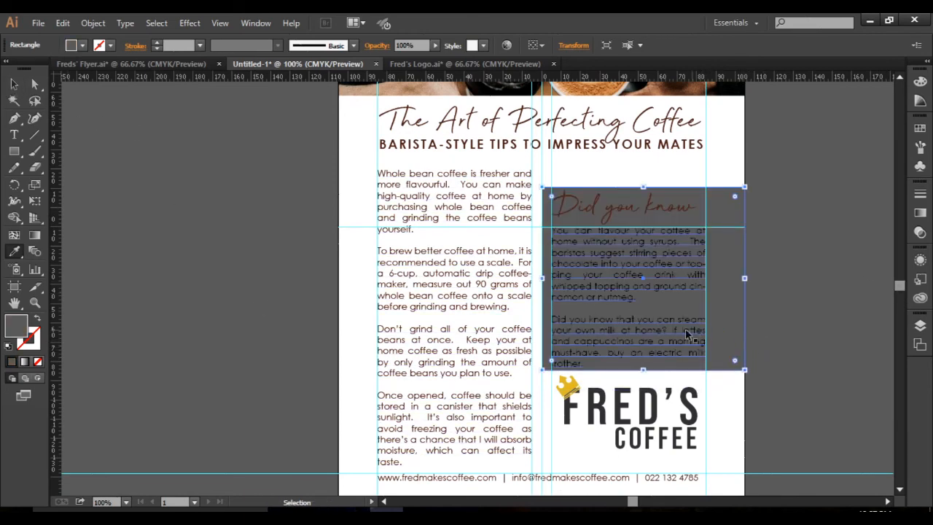
pyautogui.hotkey('ctrl', 'z')
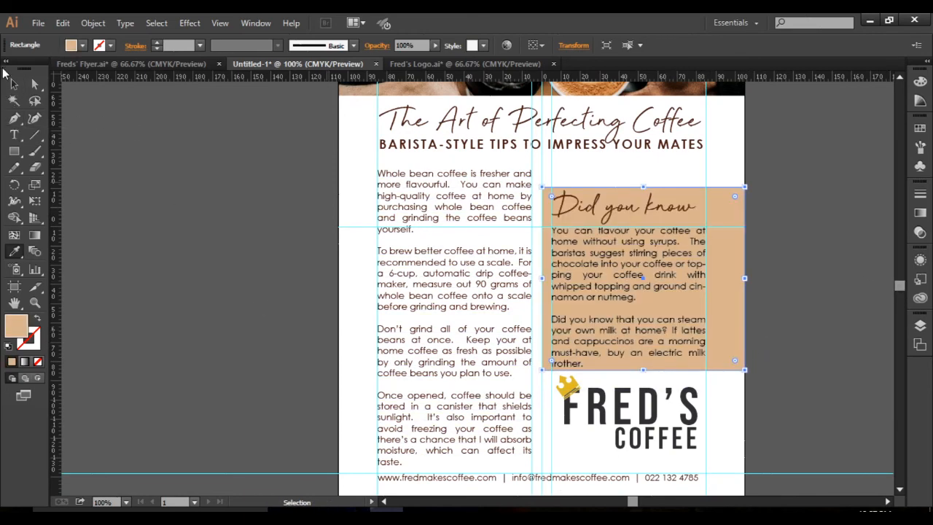
pyautogui.hotkey('ctrl', 'shift', 'a')
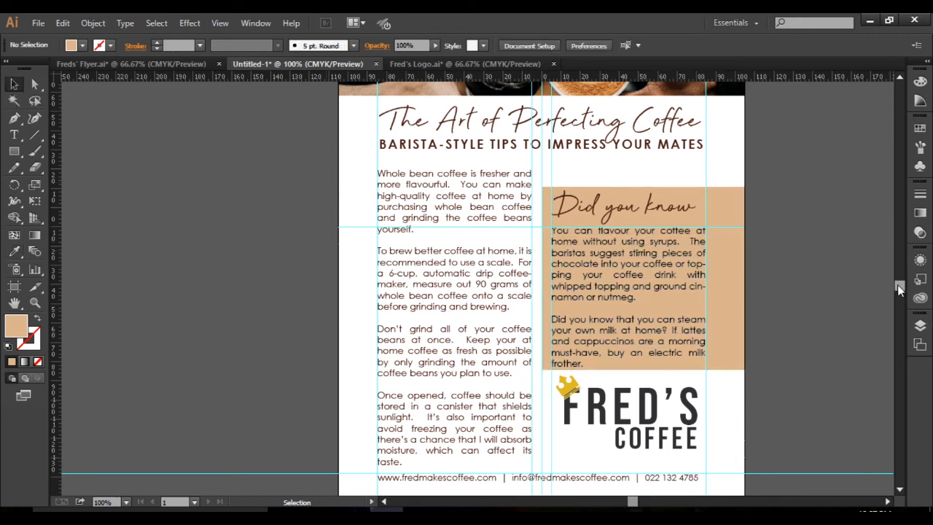
# Paste a copy of the tan panel at the page foot, about 22 mm high from the bottom guide, and widen it to about 210 mm.
pyautogui.moveTo(897, 284); pyautogui.dragTo(897, 287)
pyautogui.click(730, 235)
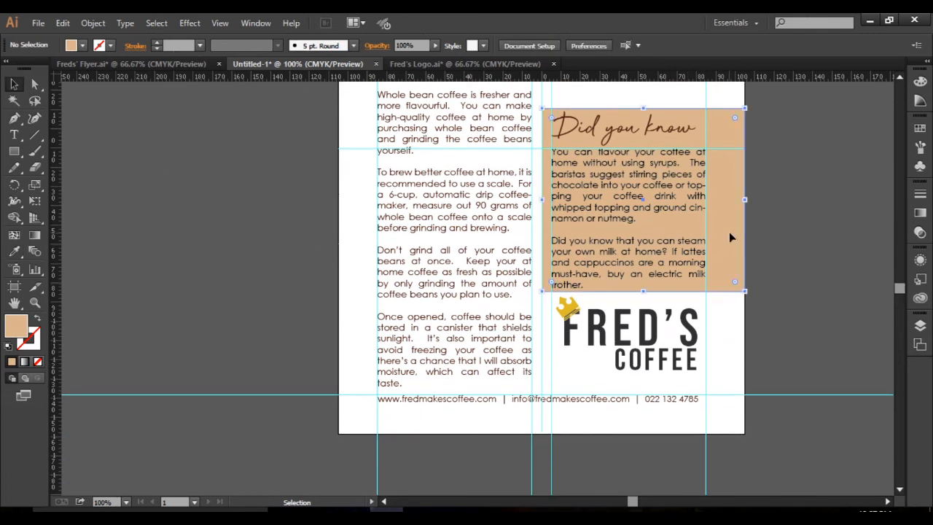
pyautogui.press('a')
pyautogui.hotkey('ctrl', 'shift', 'a')
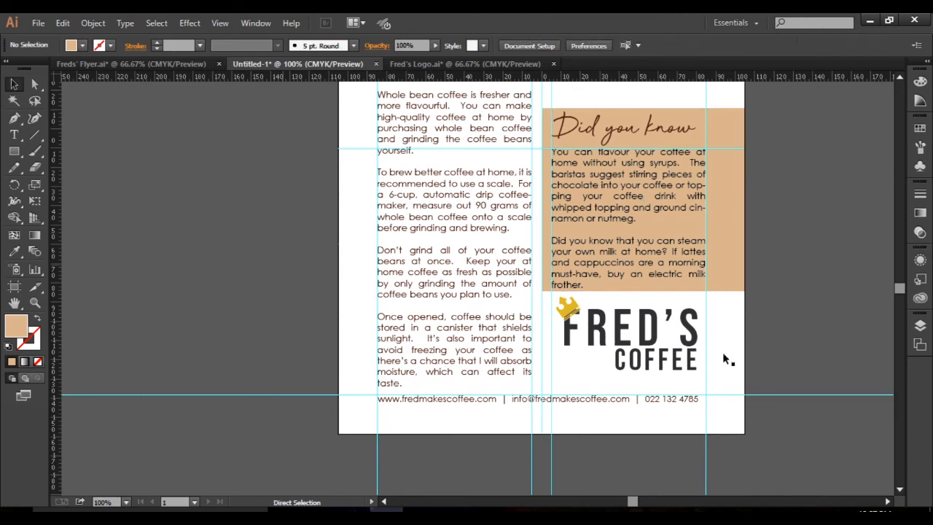
pyautogui.hotkey('ctrl', 'v')
pyautogui.moveTo(440, 284); pyautogui.dragTo(400, 340)
pyautogui.moveTo(440, 253); pyautogui.dragTo(450, 394)
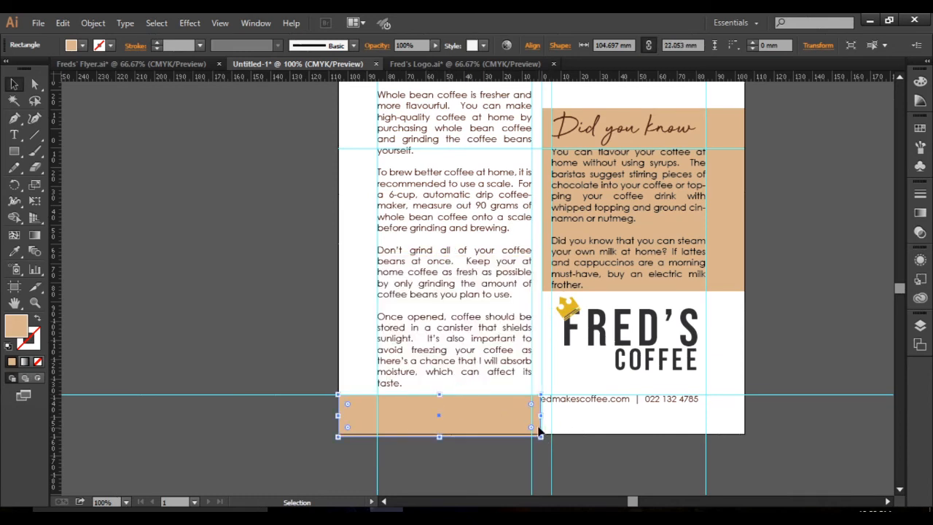
pyautogui.moveTo(540, 415); pyautogui.dragTo(740, 418)
# Check the footer strip in Freds' Flyer.ai, and move the tan strip below the page, off the contact line.
pyautogui.click(171, 63)
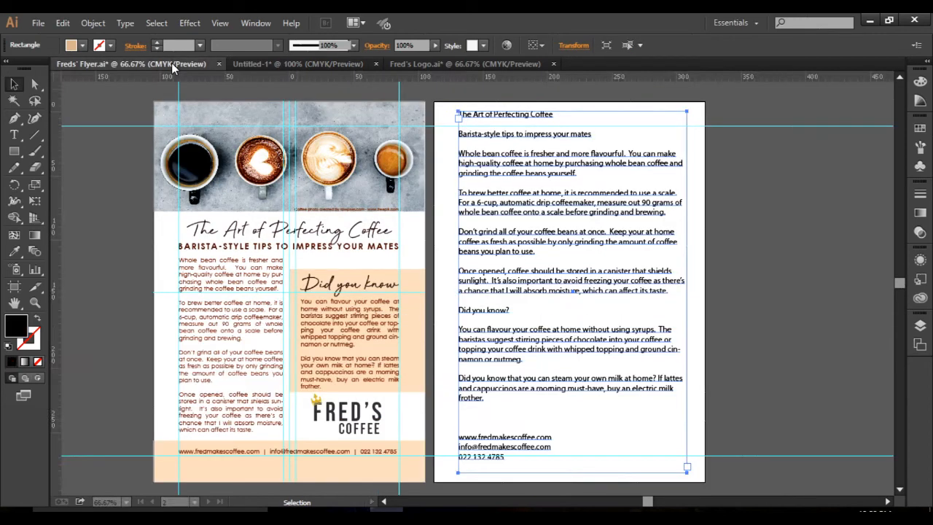
pyautogui.click(304, 63)
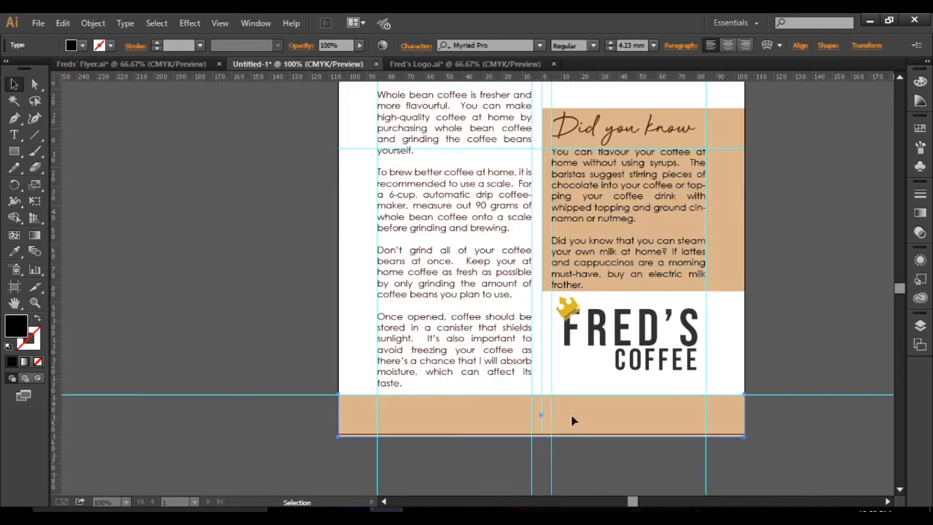
pyautogui.moveTo(510, 415); pyautogui.dragTo(484, 453)
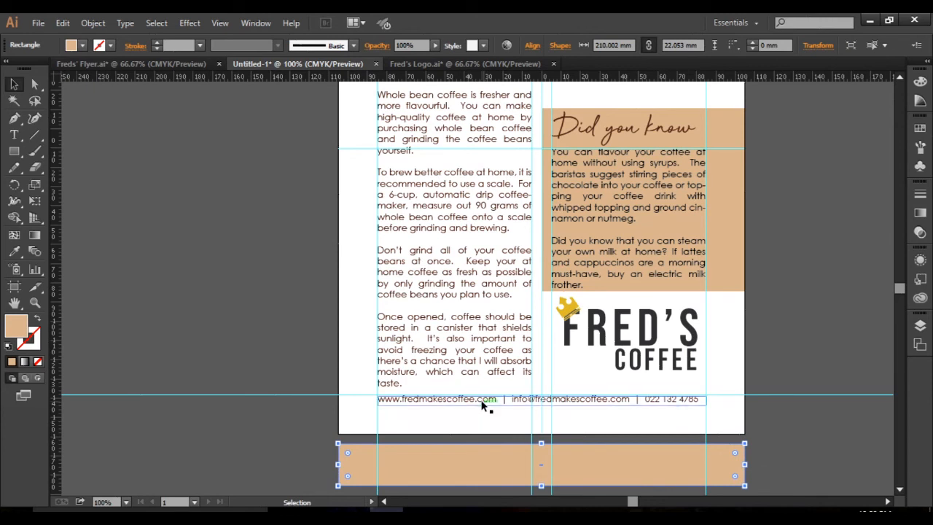
# Set the left column's body text size to 4.5 mm.
pyautogui.click(482, 401)
pyautogui.click(440, 355)
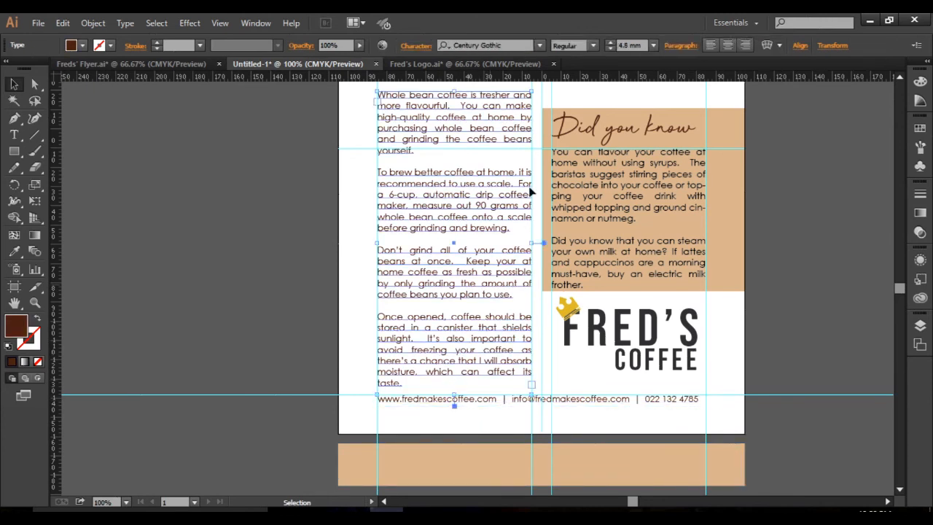
pyautogui.press('BackSpace')
pyautogui.write('5')
pyautogui.press('Return')
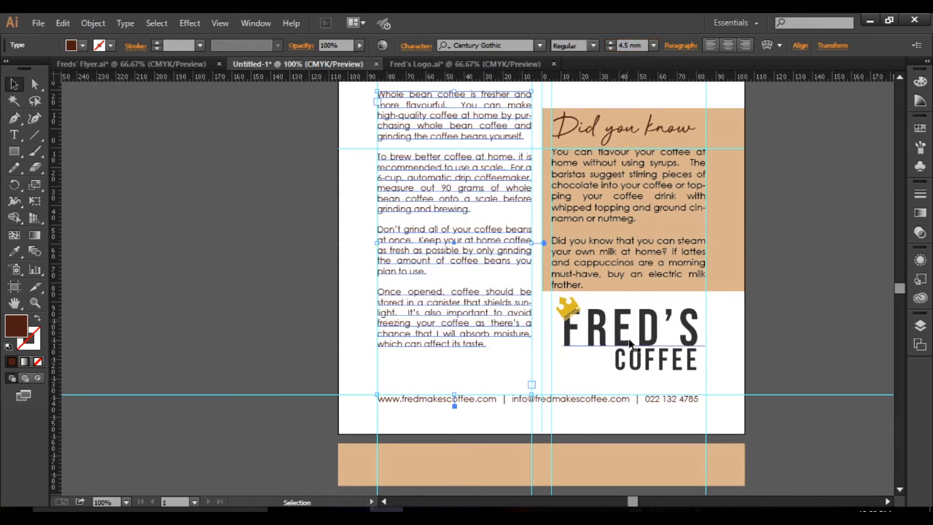
# Set the text size of both paragraphs under "Did you know" to 4.5 mm.
pyautogui.click(639, 261)
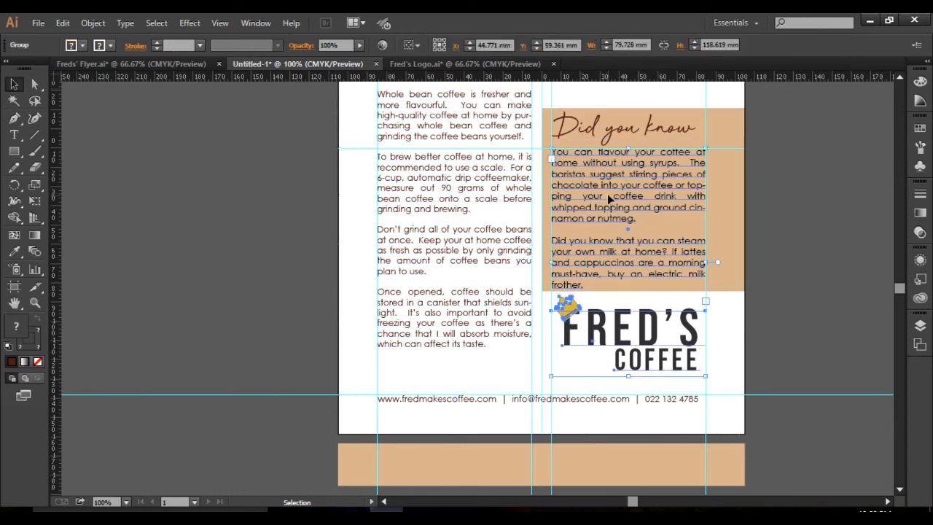
pyautogui.click(13, 137)
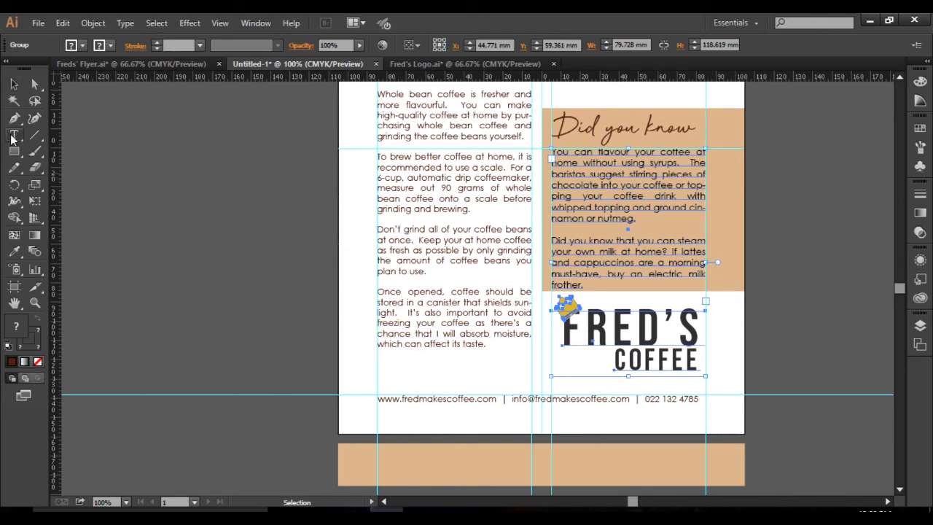
pyautogui.click(600, 196)
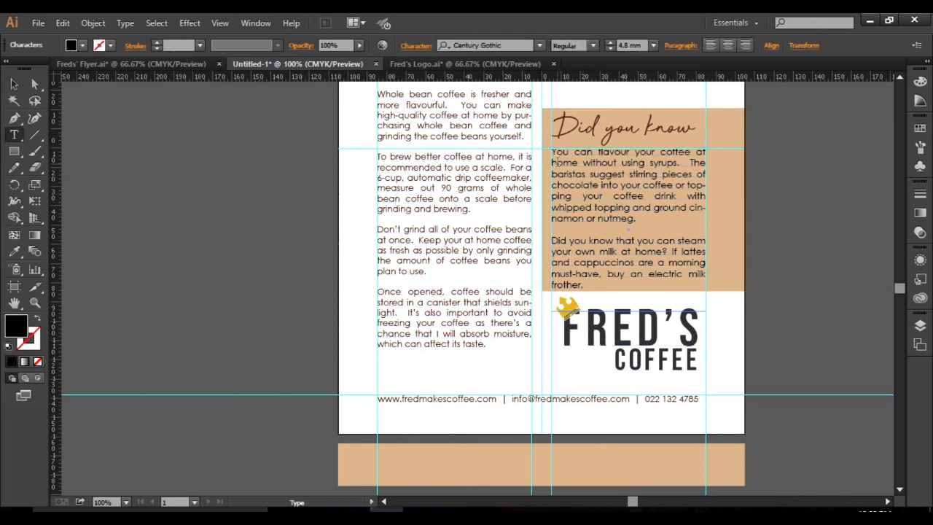
pyautogui.moveTo(553, 153); pyautogui.dragTo(629, 281)
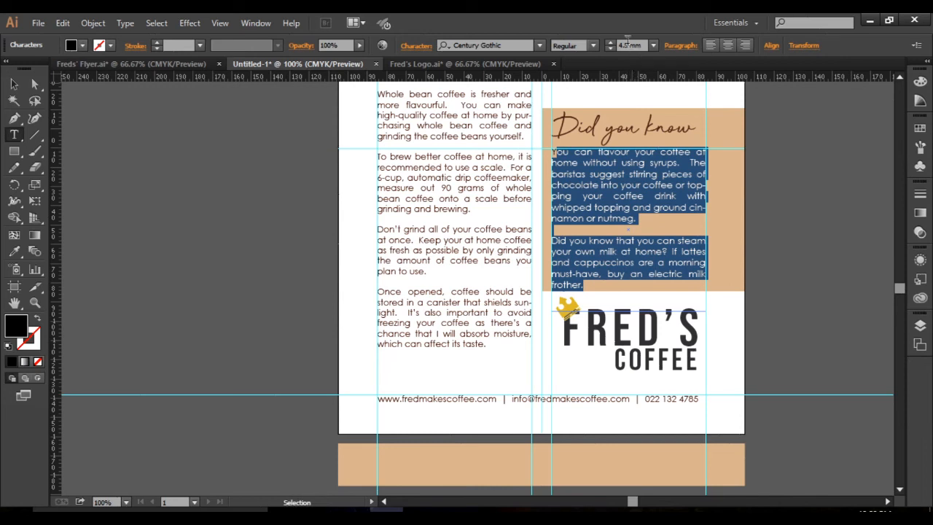
pyautogui.write('5')
pyautogui.press('Return')
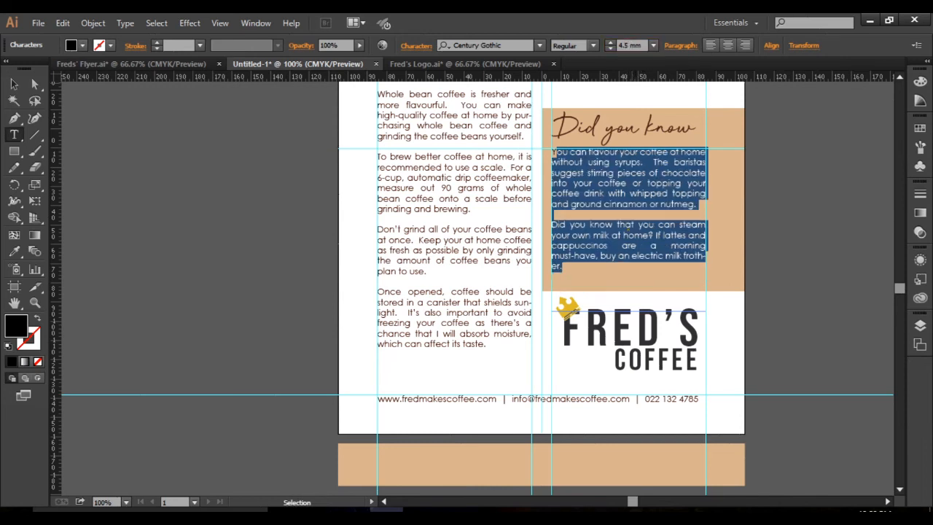
pyautogui.click(14, 84)
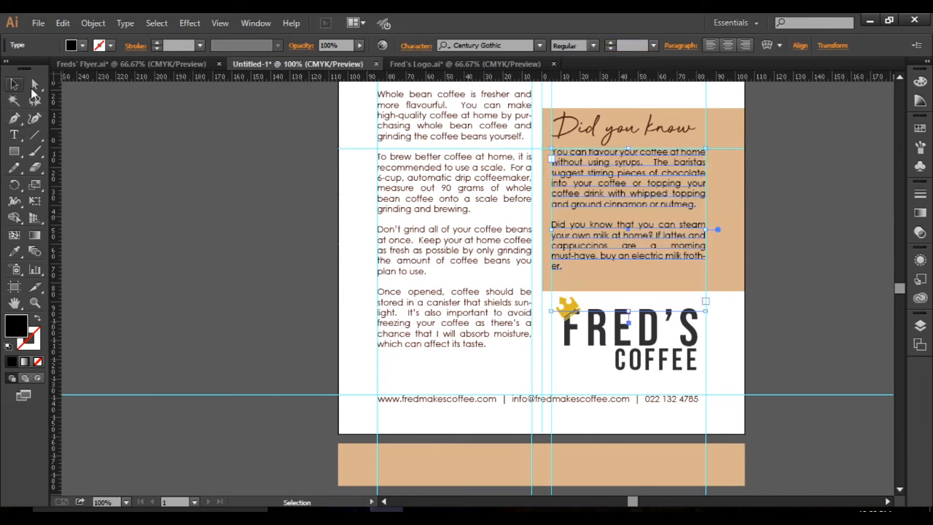
# Move the contact line up so it sits directly on the bottom margin guide.
pyautogui.click(480, 406)
pyautogui.moveTo(480, 403); pyautogui.dragTo(480, 393)
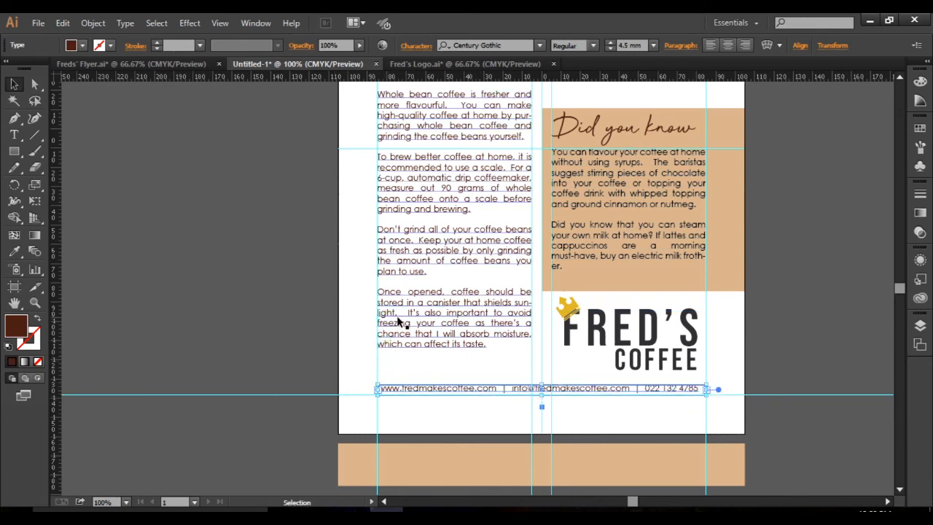
pyautogui.click(451, 399)
# Following Freds' Flyer.ai, move the tan strip back to the page's bottom edge and raise its top above the contact line, about 27 mm high.
pyautogui.moveTo(474, 457); pyautogui.dragTo(475, 407)
pyautogui.click(164, 66)
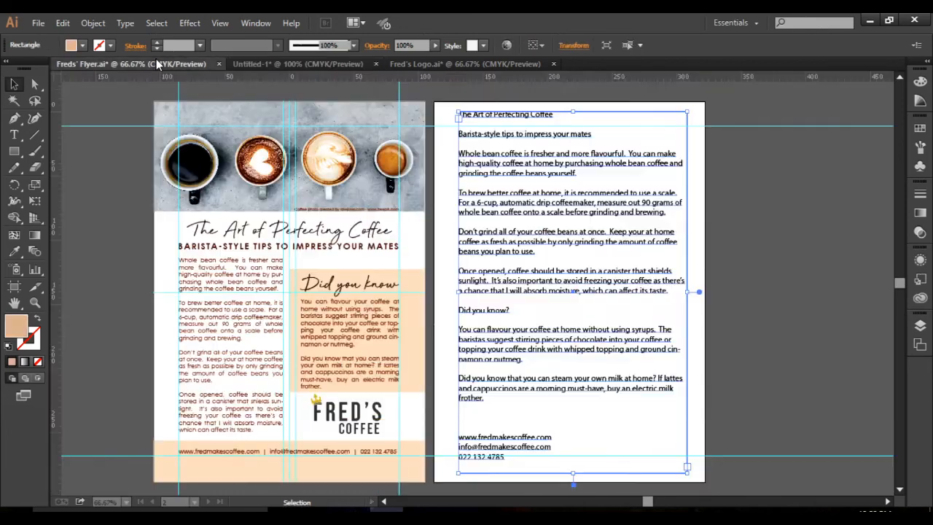
pyautogui.click(288, 64)
pyautogui.click(473, 421)
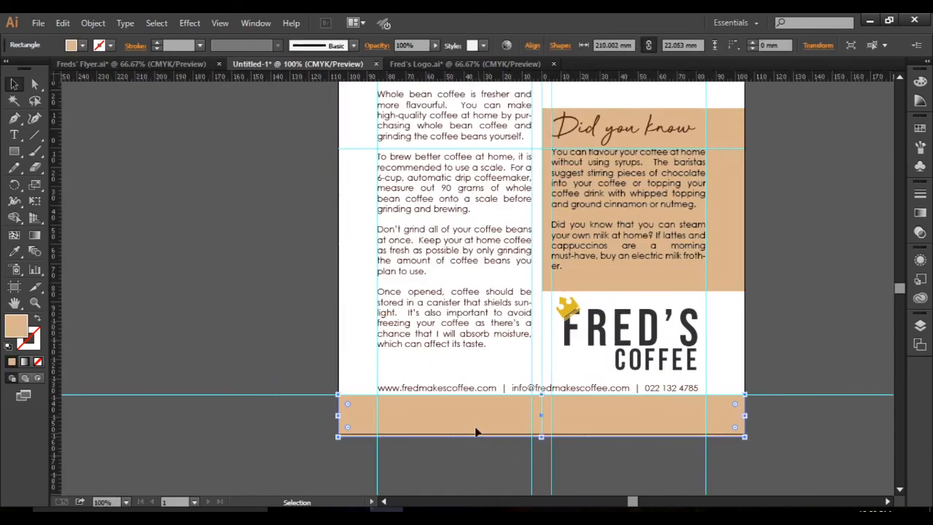
pyautogui.moveTo(470, 422); pyautogui.dragTo(470, 419)
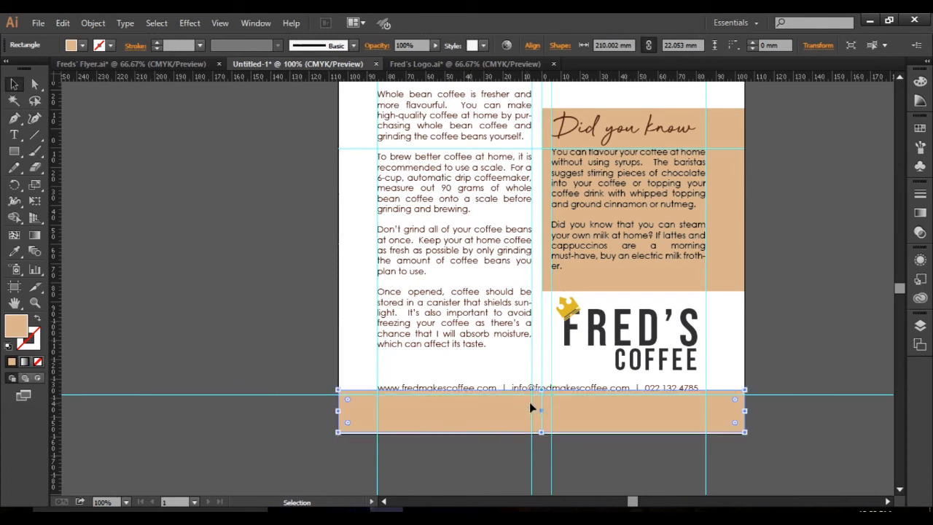
pyautogui.moveTo(542, 391); pyautogui.dragTo(543, 378)
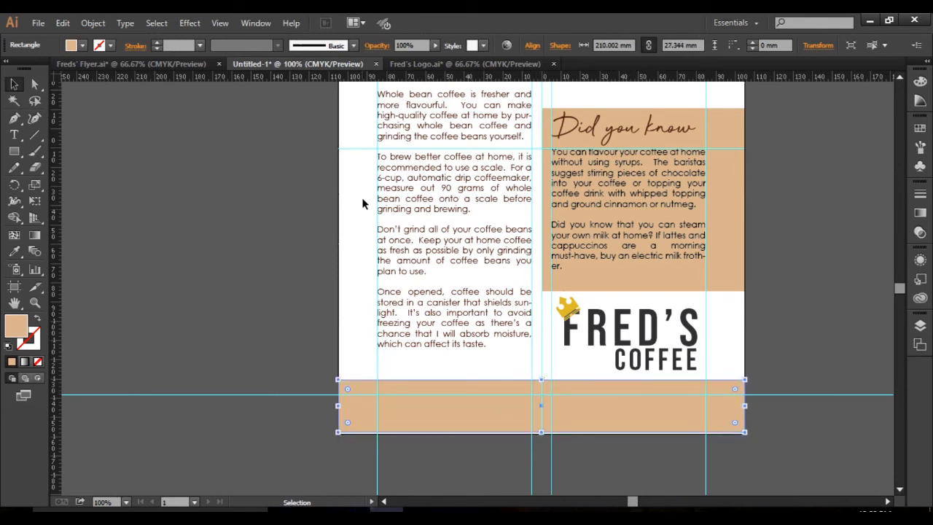
# Send the tan strip at the page's bottom edge to the back, behind the contact line, and deselect it.
pyautogui.rightClick(584, 411)
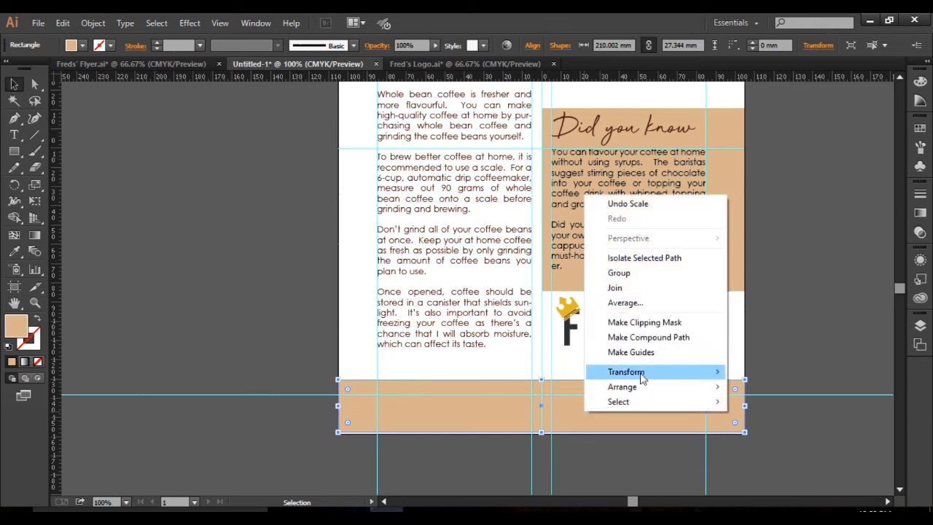
pyautogui.moveTo(641, 392)
pyautogui.click(770, 432)
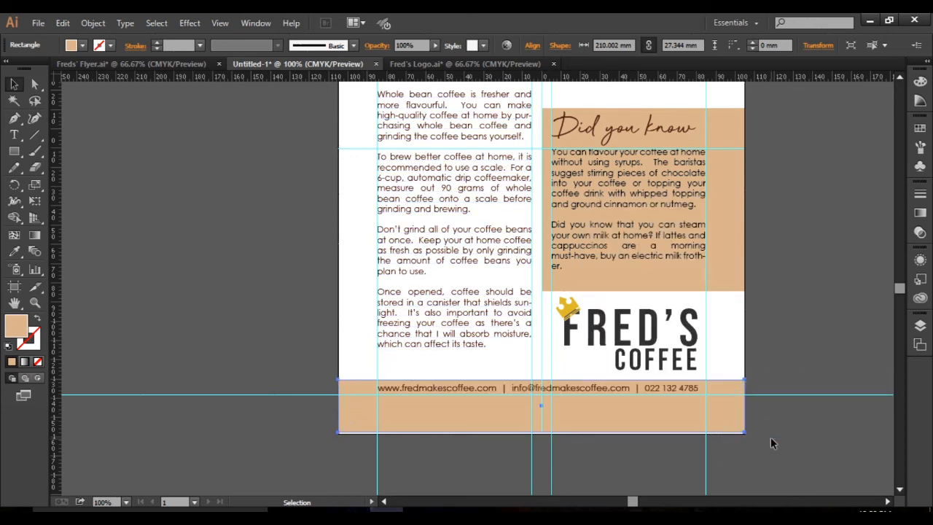
pyautogui.click(770, 437)
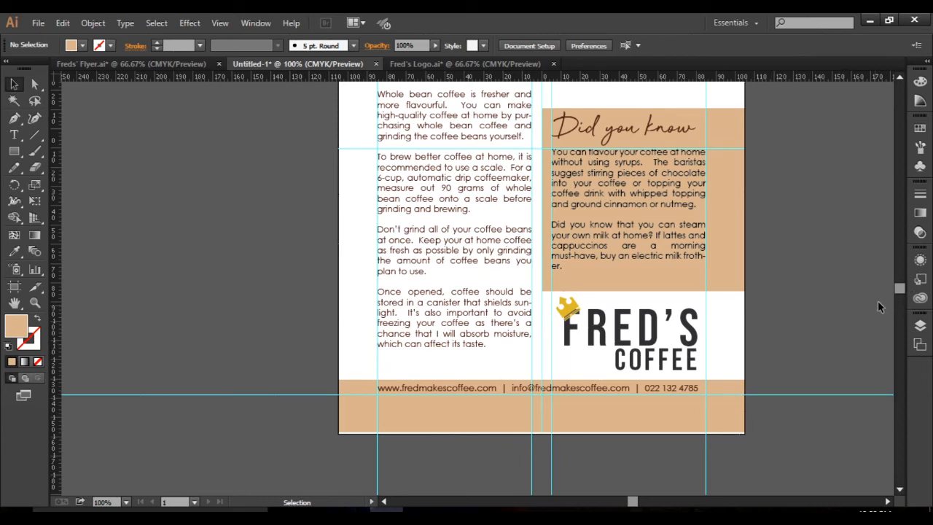
# Review the whole flyer layout, from the header photo and headings down to the logo and contact strip.
pyautogui.scroll(3, 902, 290)
pyautogui.scroll(2, 904, 290)
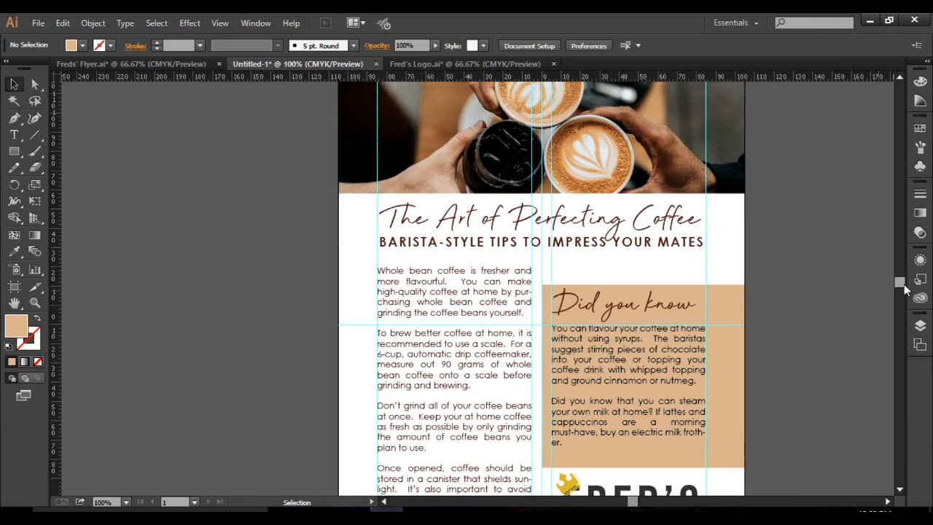
pyautogui.scroll(1, 903, 290)
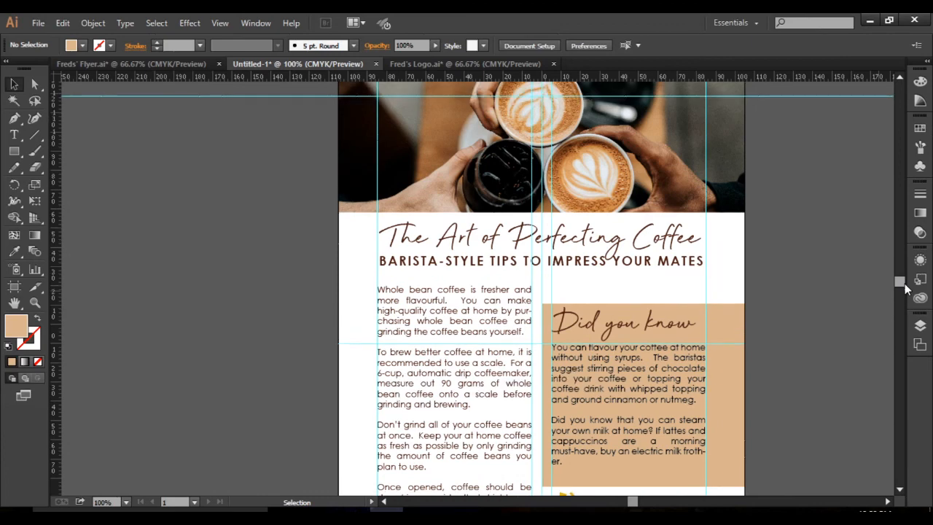
pyautogui.scroll(1, 904, 289)
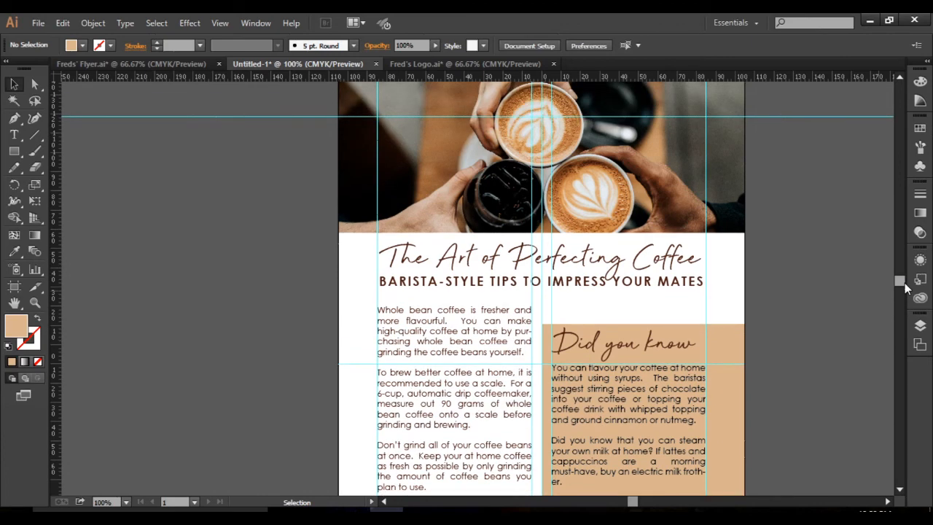
pyautogui.scroll(3, 904, 288)
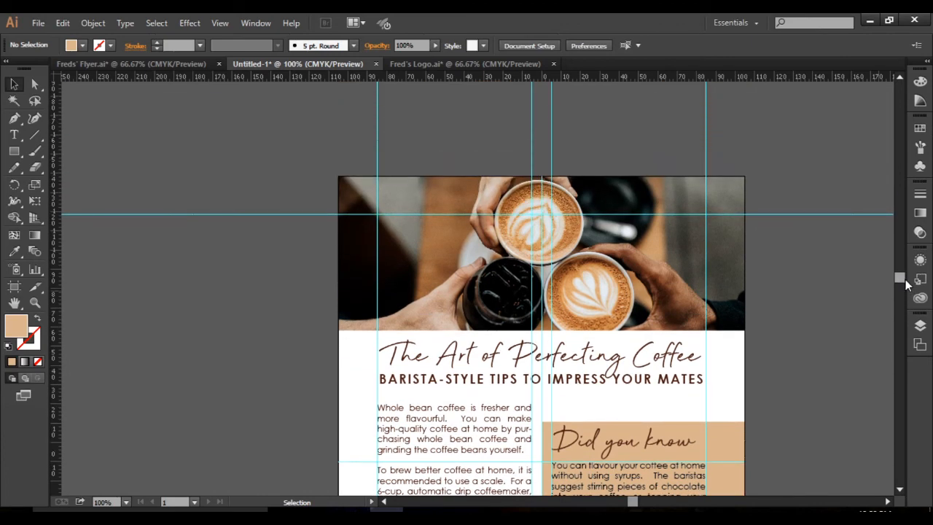
pyautogui.scroll(2, 905, 287)
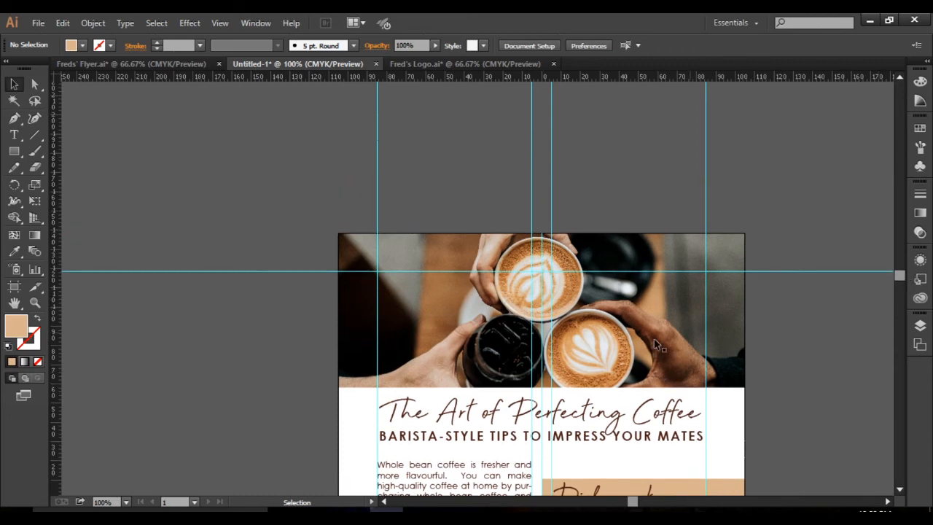
pyautogui.scroll(-1, 639, 340)
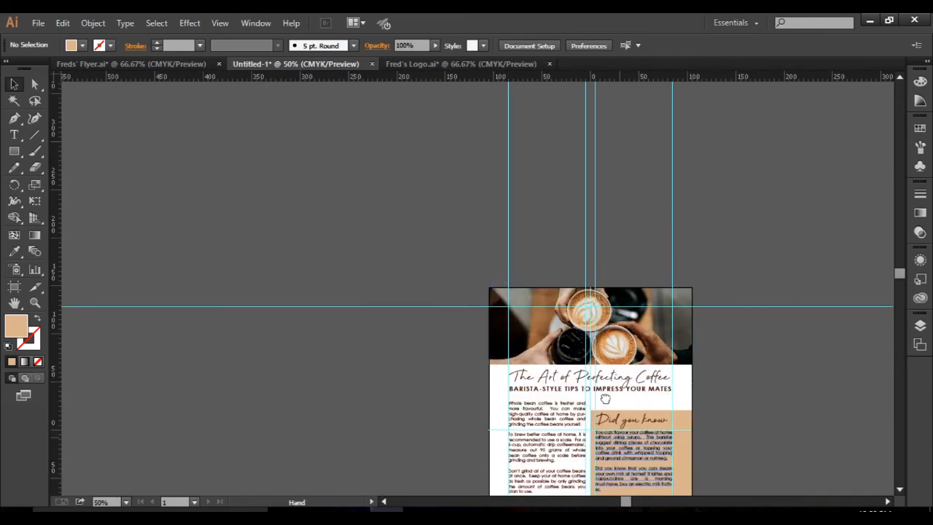
pyautogui.moveTo(620, 436); pyautogui.dragTo(582, 308)
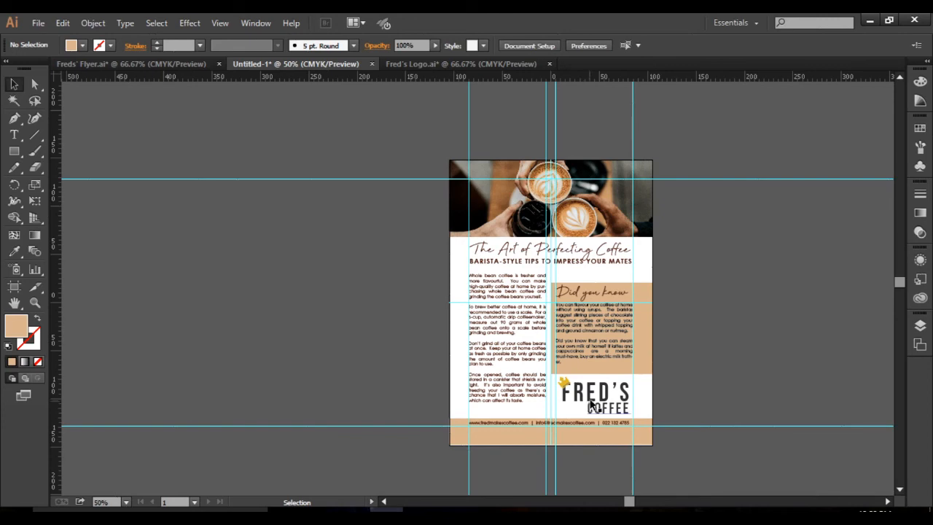
# Save the flyer in the Flyer folder as Fred's Flyer 2 in Adobe Illustrator format, Illustrator CC version.
pyautogui.click(38, 24)
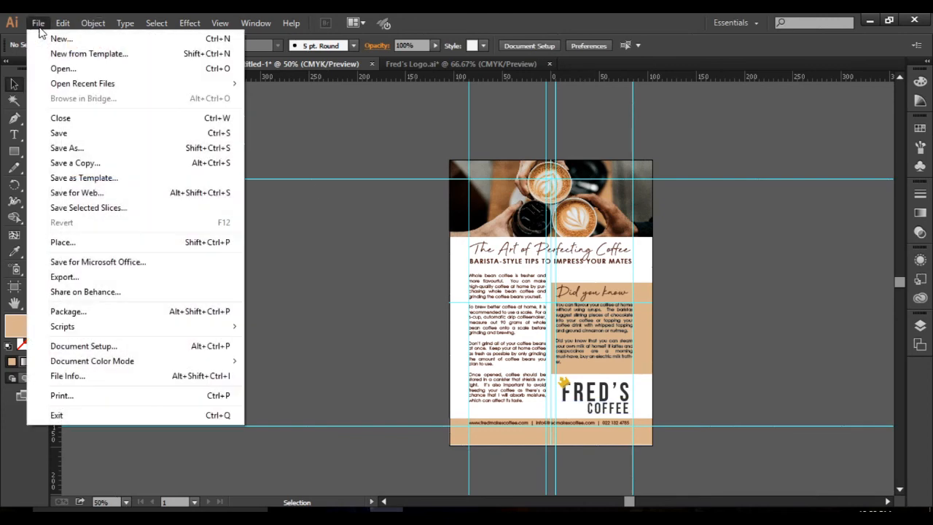
pyautogui.click(80, 136)
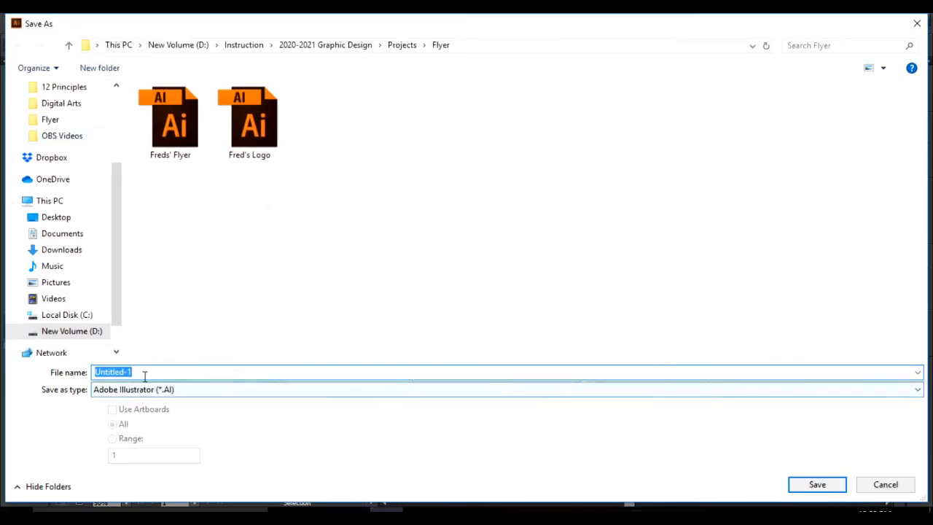
pyautogui.write("Fred's Flyer 2")
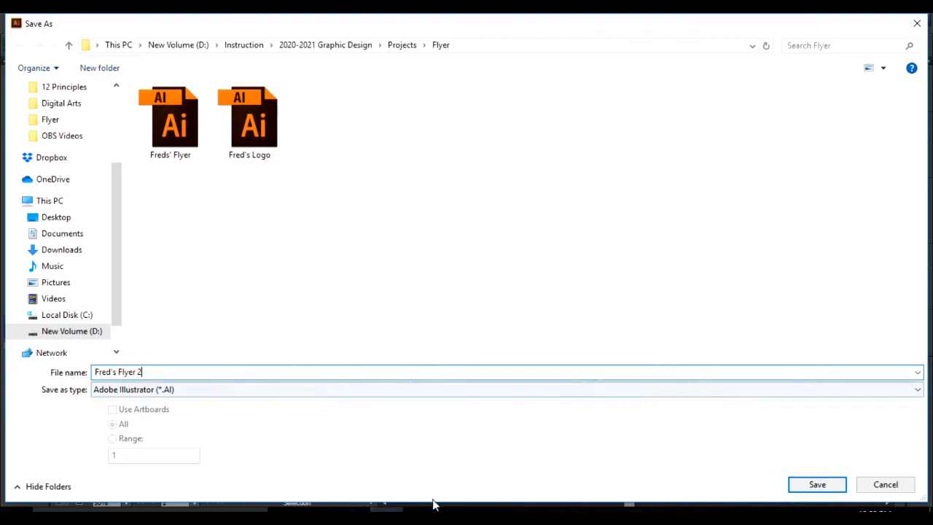
pyautogui.click(820, 490)
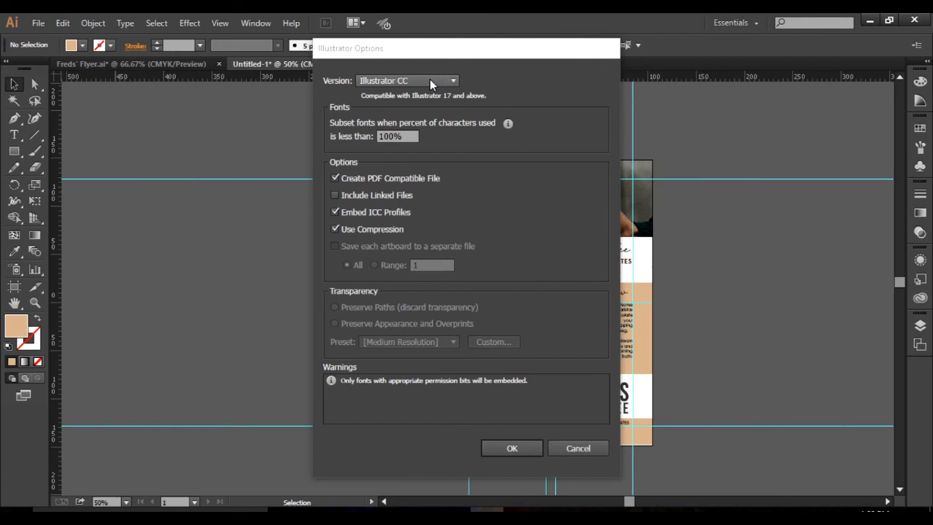
pyautogui.click(512, 448)
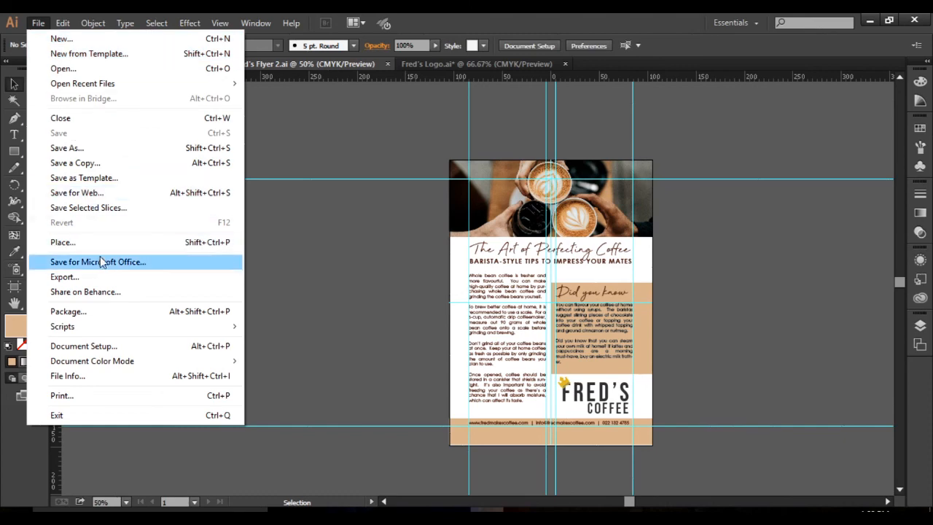
# Start exporting the flyer as a JPEG named Fred's Flyer 2, using all artboards, into the Flyer folder.
pyautogui.click(107, 280)
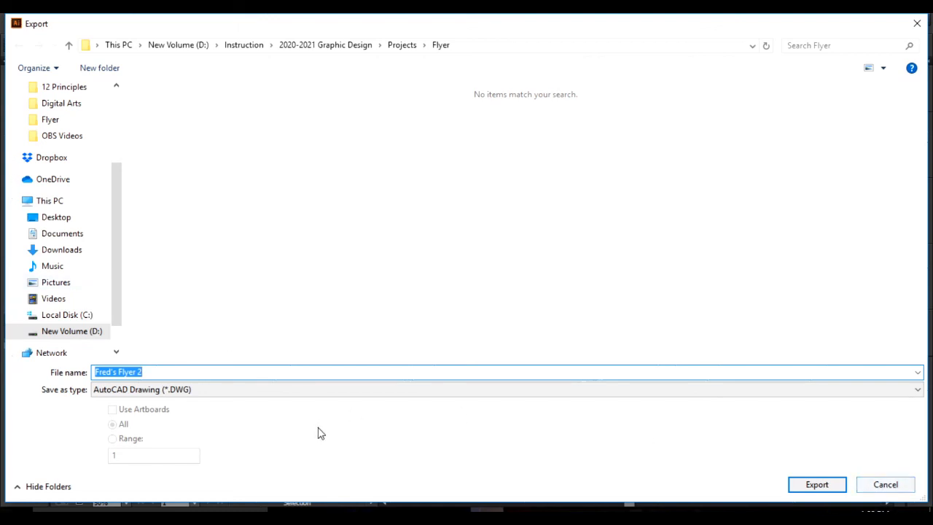
pyautogui.click(189, 392)
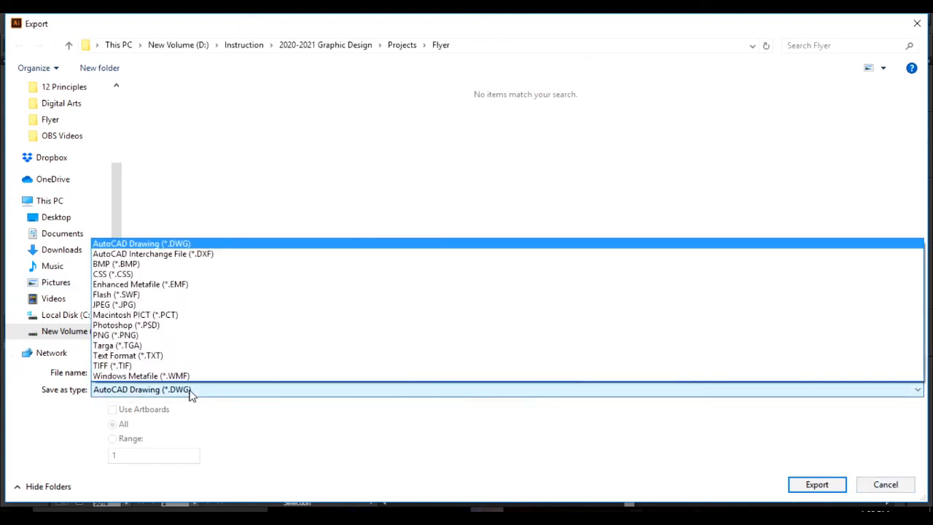
pyautogui.click(164, 305)
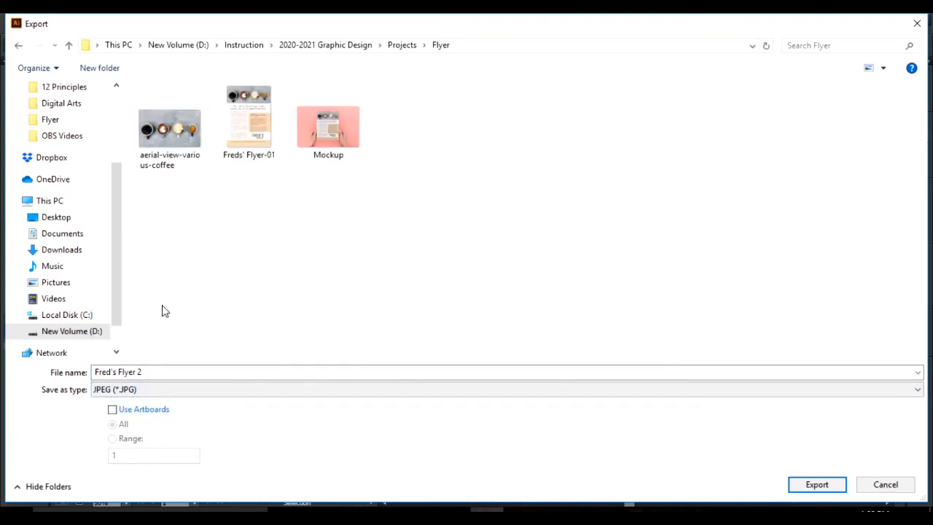
pyautogui.click(113, 410)
pyautogui.click(162, 372)
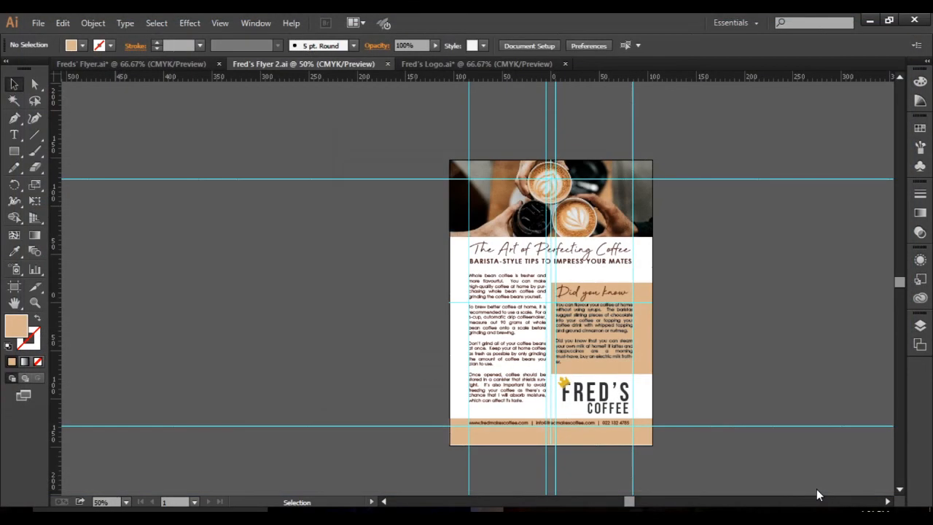
pyautogui.click(817, 492)
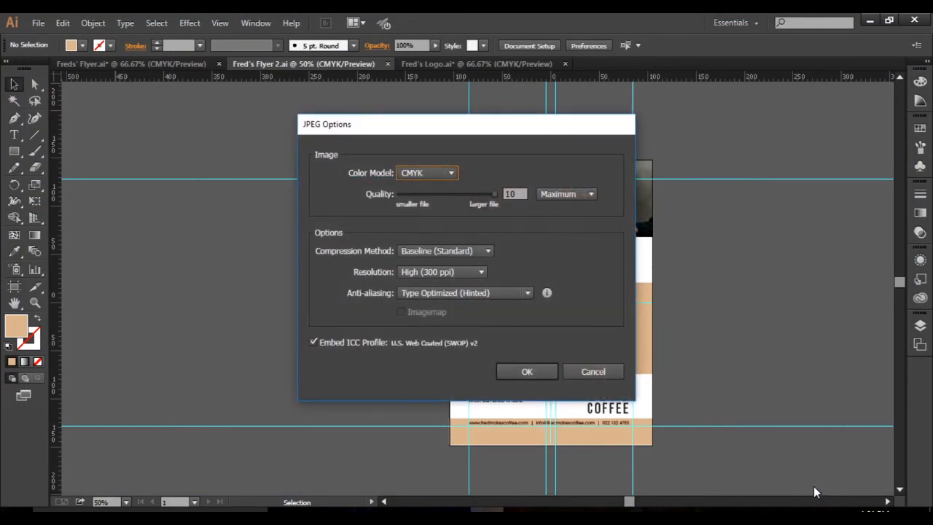
# Export the JPEG with the CMYK color model, Maximum quality 10 and High (300 ppi) resolution.
pyautogui.click(449, 175)
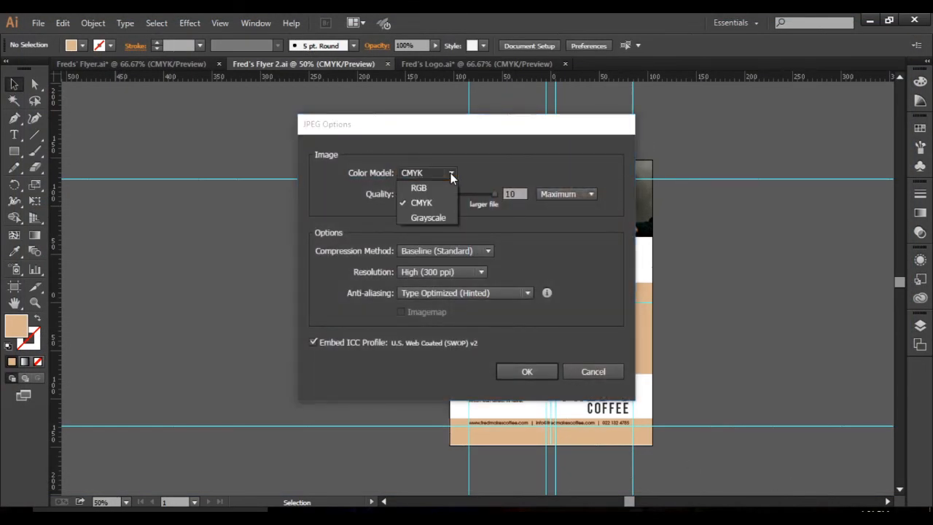
pyautogui.click(450, 176)
pyautogui.click(451, 175)
pyautogui.click(451, 175)
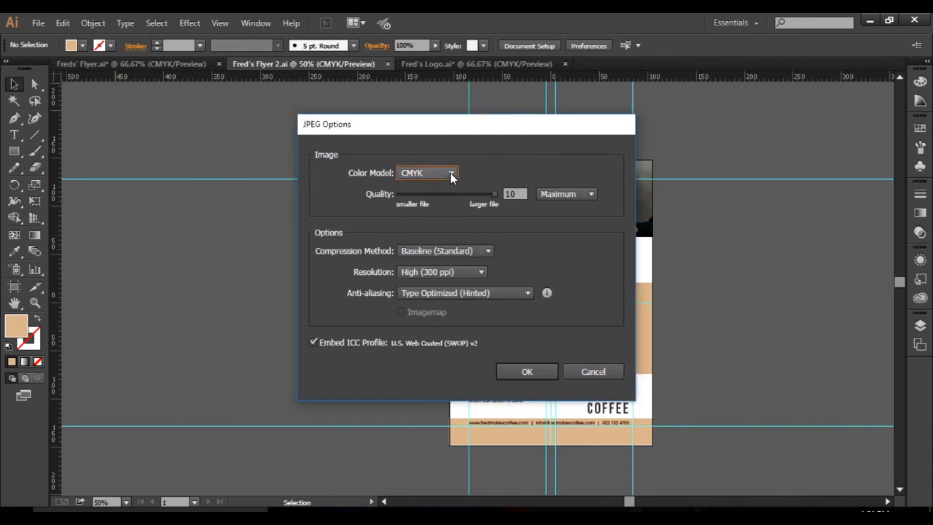
pyautogui.click(451, 175)
pyautogui.click(451, 176)
pyautogui.click(495, 194)
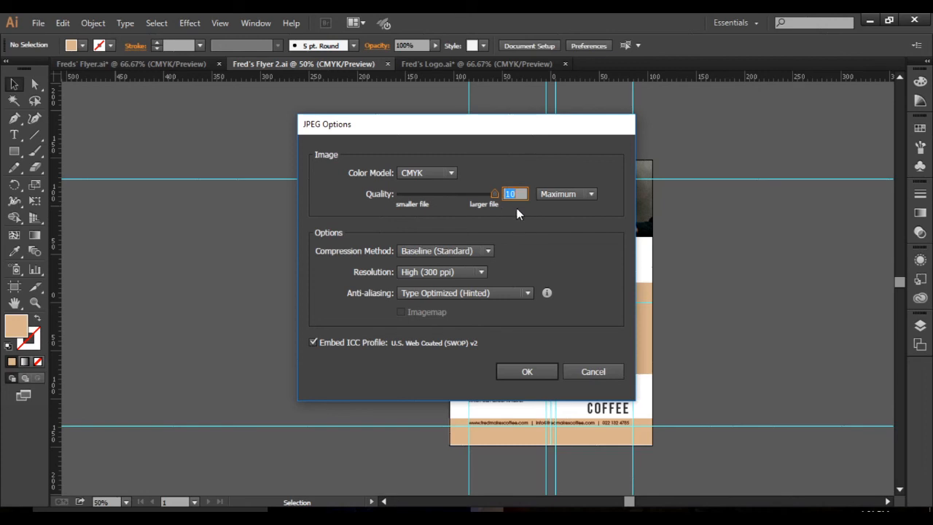
pyautogui.click(481, 274)
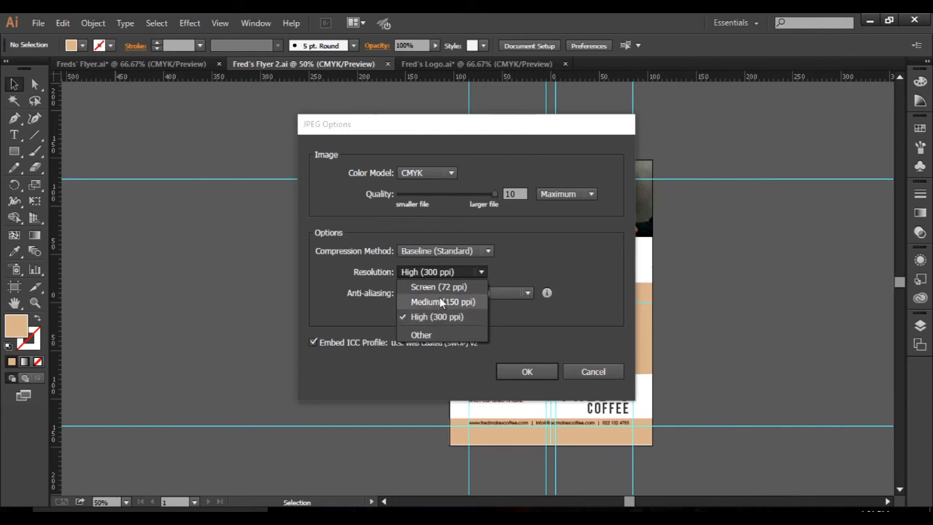
pyautogui.click(440, 315)
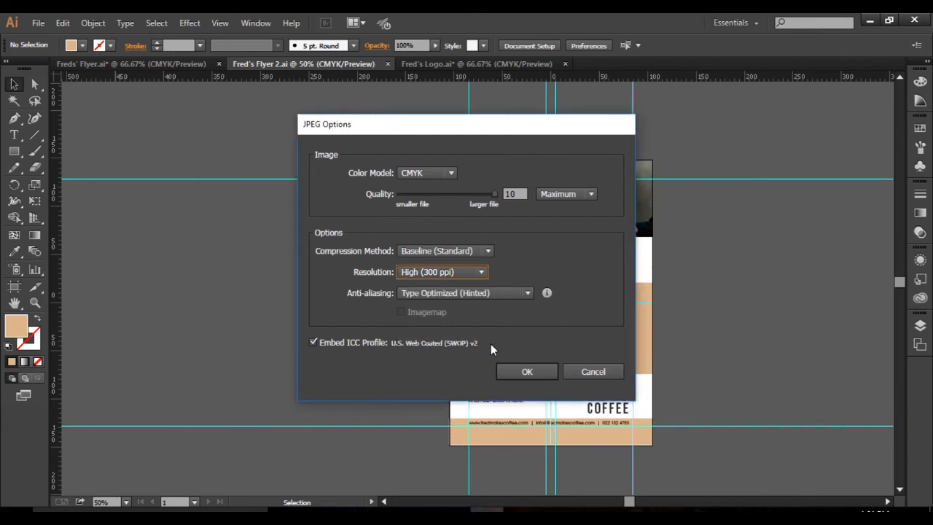
pyautogui.click(525, 372)
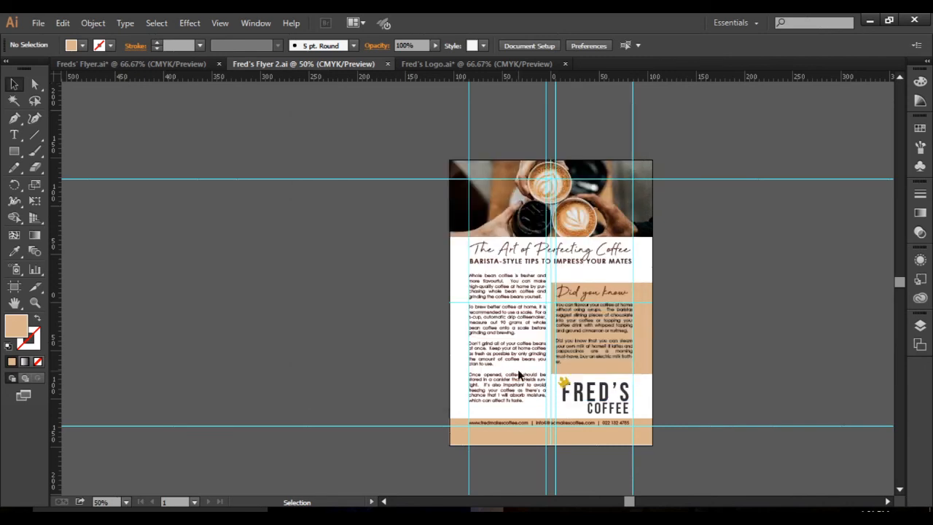
# Switch to File Explorer and check the exported Fred's Flyer 2-01 image in drive D's Instruction, 2020-2021 Graphic Design, Projects, Flyer folder.
pyautogui.click(286, 510)
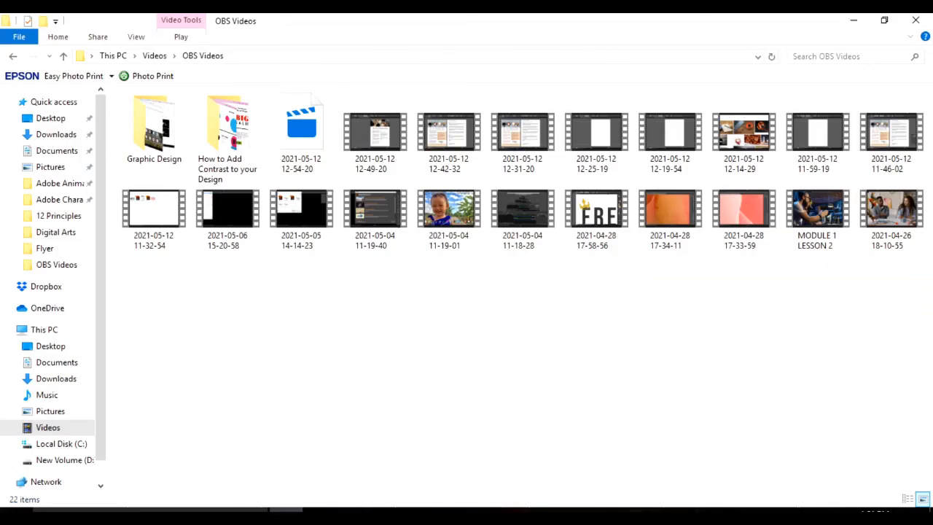
pyautogui.click(58, 120)
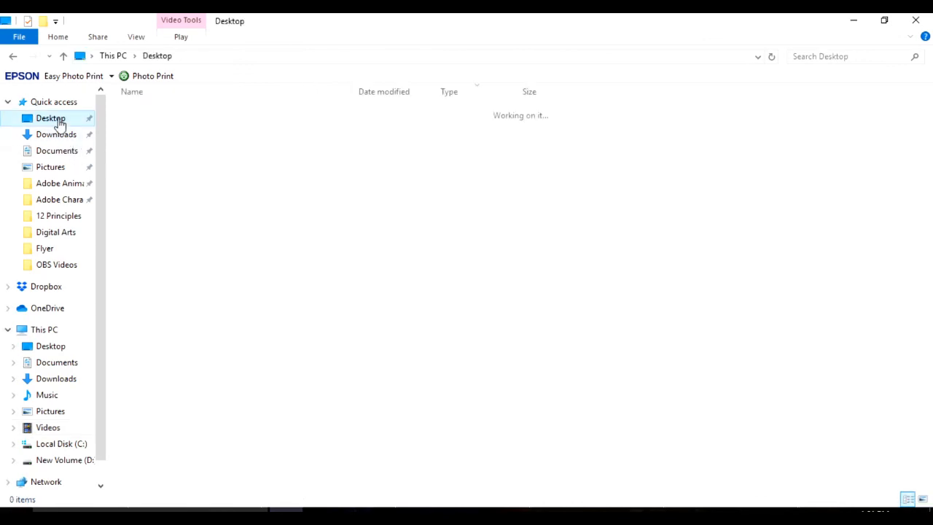
pyautogui.click(63, 460)
pyautogui.doubleClick(166, 156)
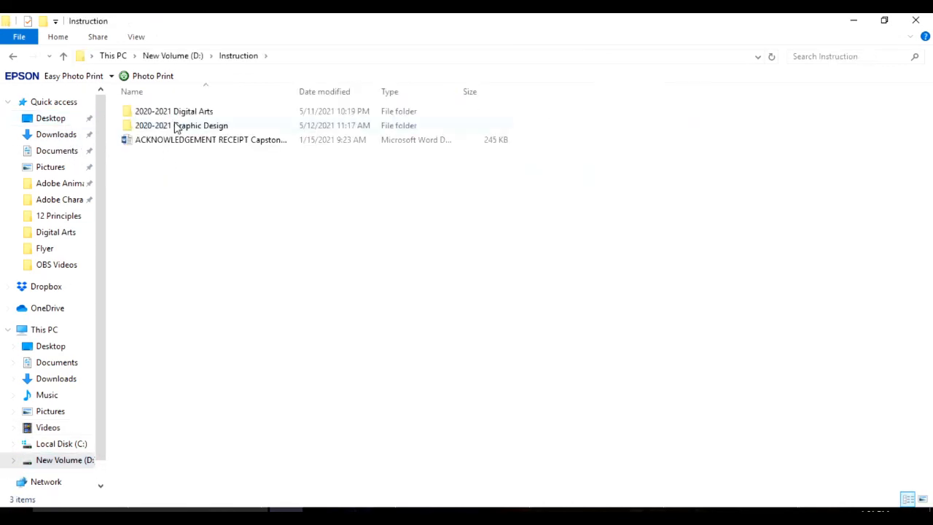
pyautogui.doubleClick(177, 125)
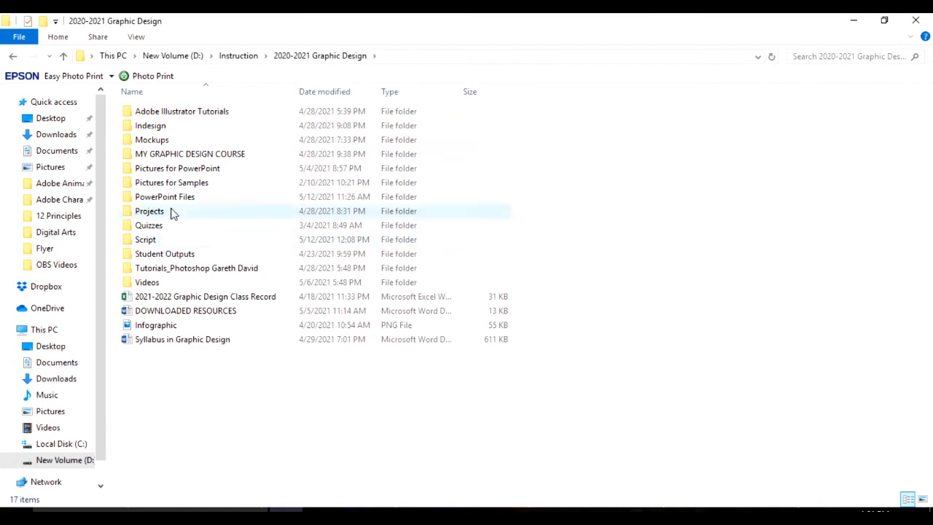
pyautogui.doubleClick(173, 211)
pyautogui.doubleClick(178, 113)
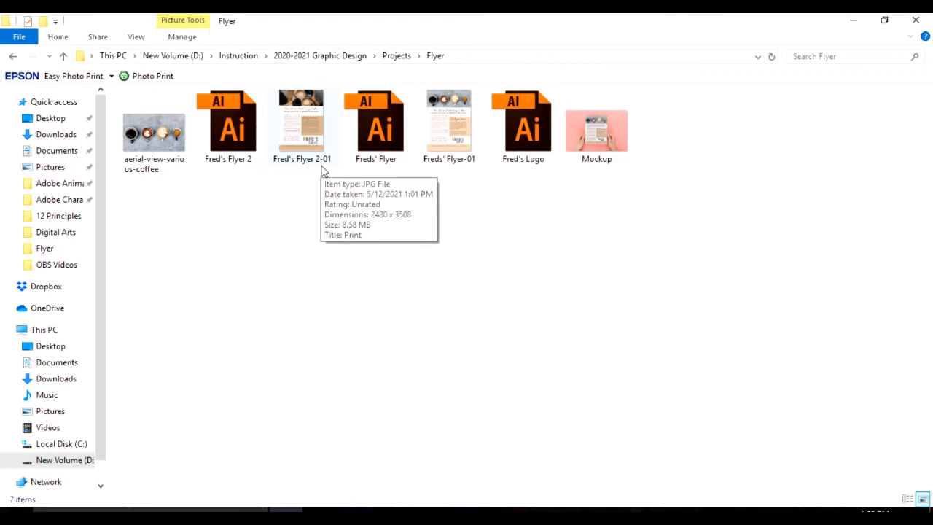
pyautogui.doubleClick(321, 166)
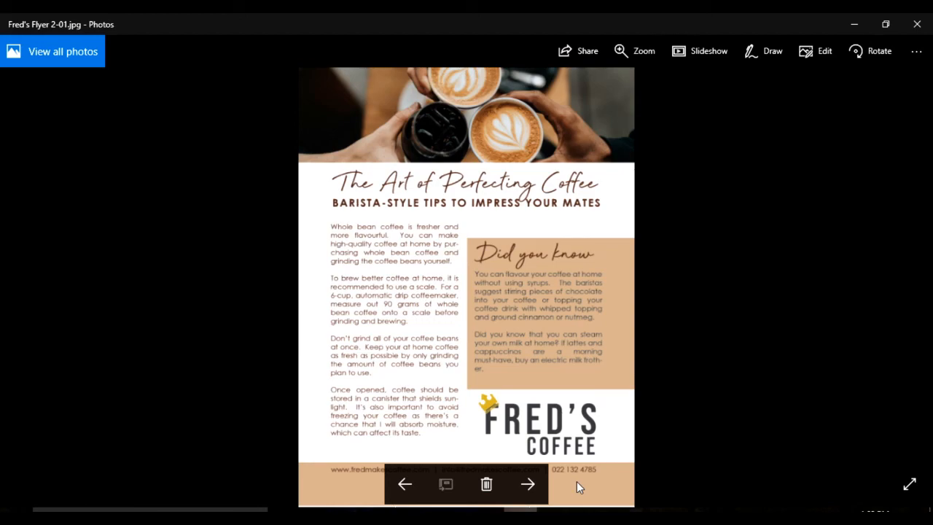
pyautogui.click(917, 24)
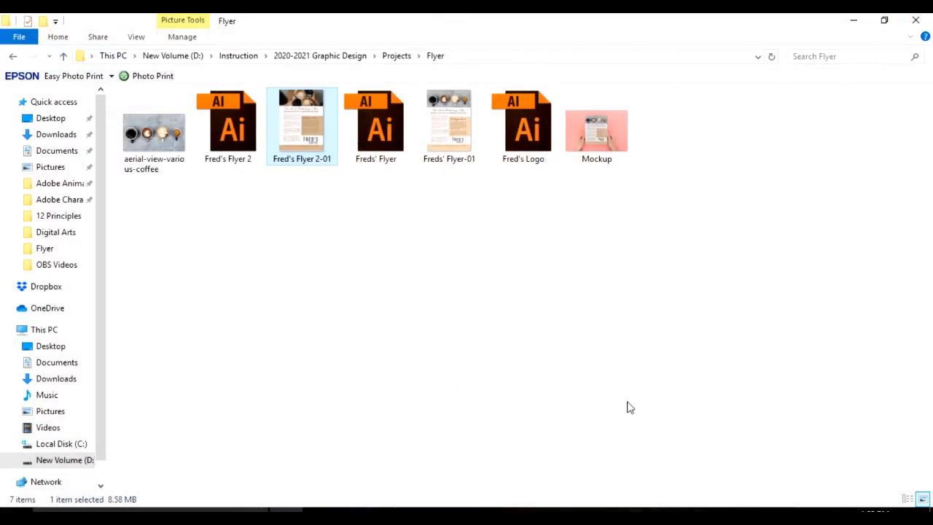